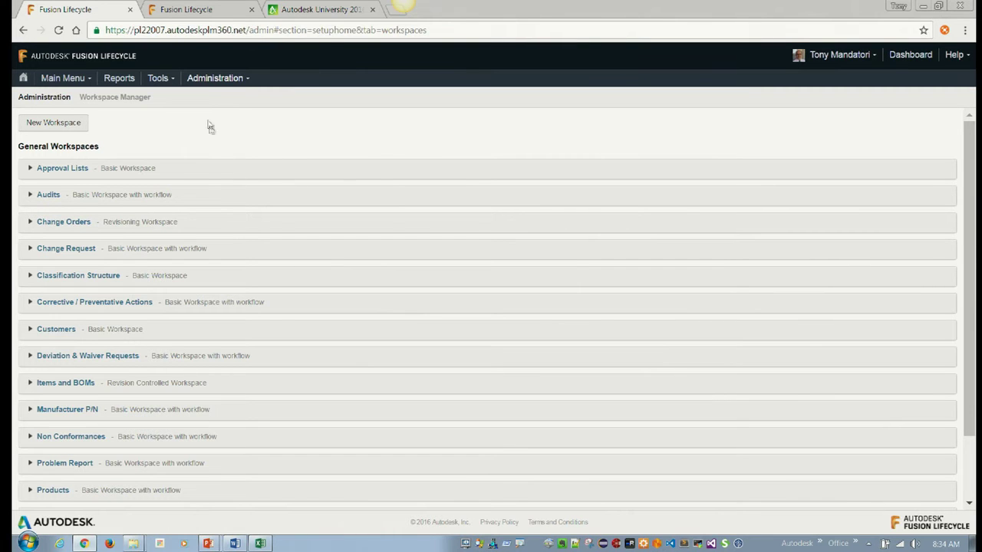
Start a new workspace and set its workspace name to ATA
left_click(79, 125)
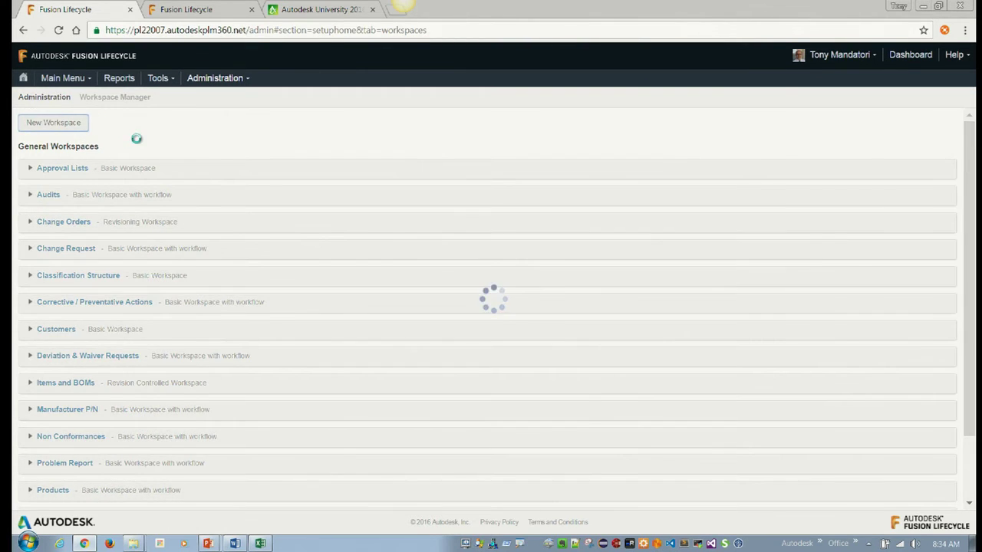
left_click(274, 151)
type("ATA")
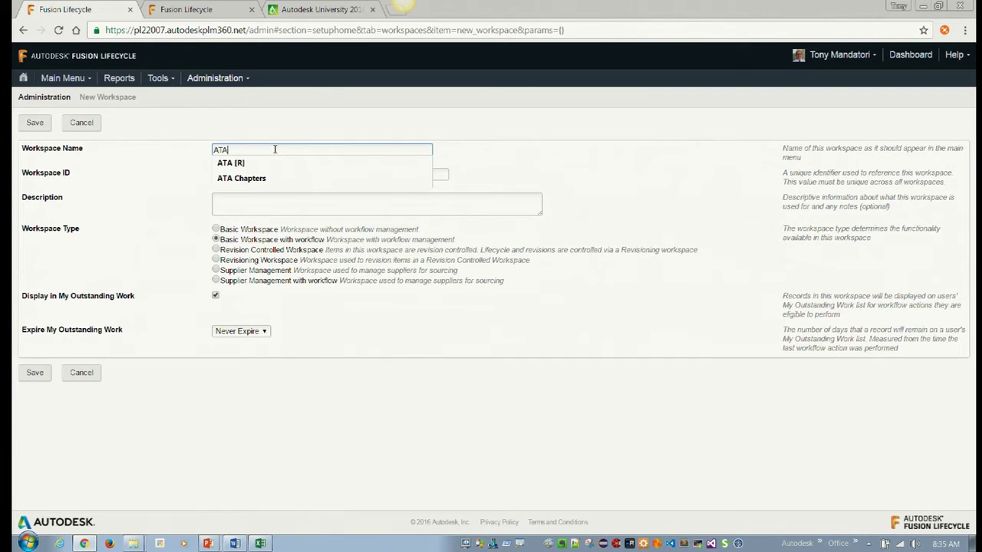
left_click(482, 132)
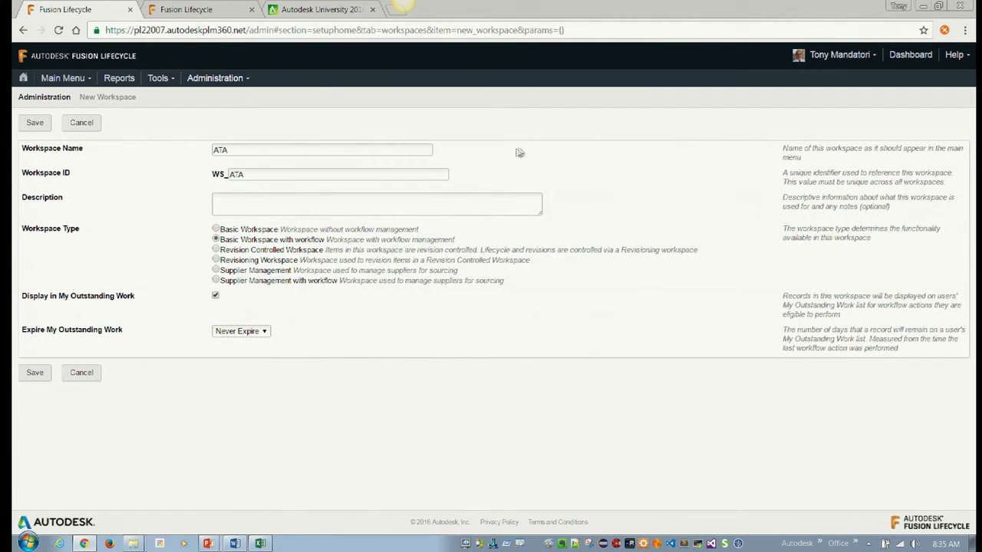
left_click(357, 151)
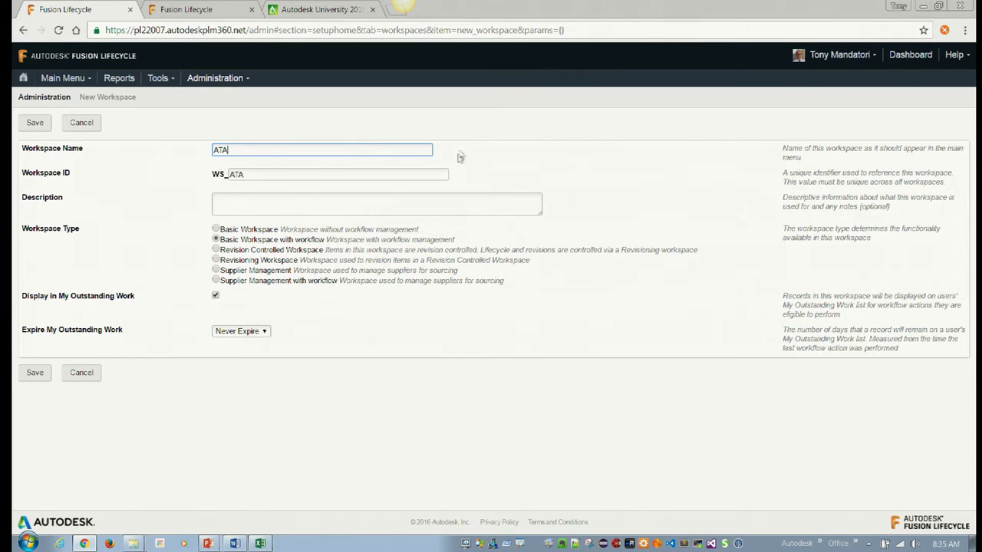
left_click(527, 154)
Describe the workspace as "ATA Chapters", set its type to Basic Workspace and save it
left_click(271, 207)
type("a")
key("BackSpace")
type("ATA Chj")
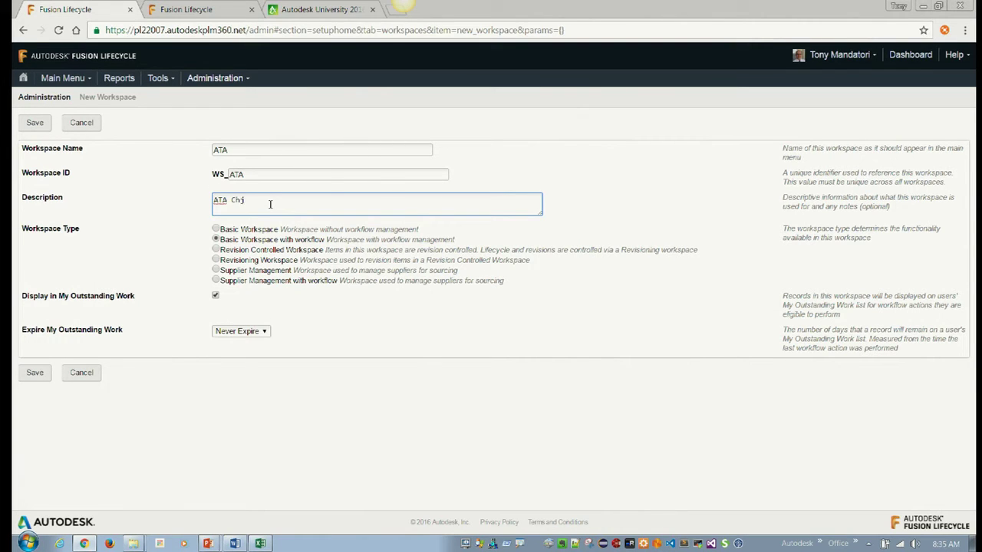
key("BackSpace")
type("apters")
left_click(215, 229)
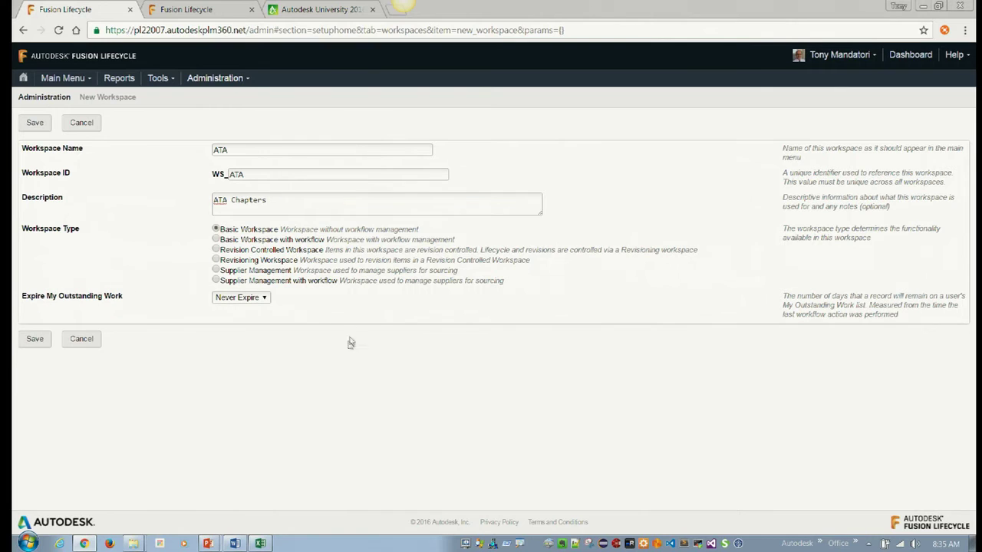
left_click(46, 342)
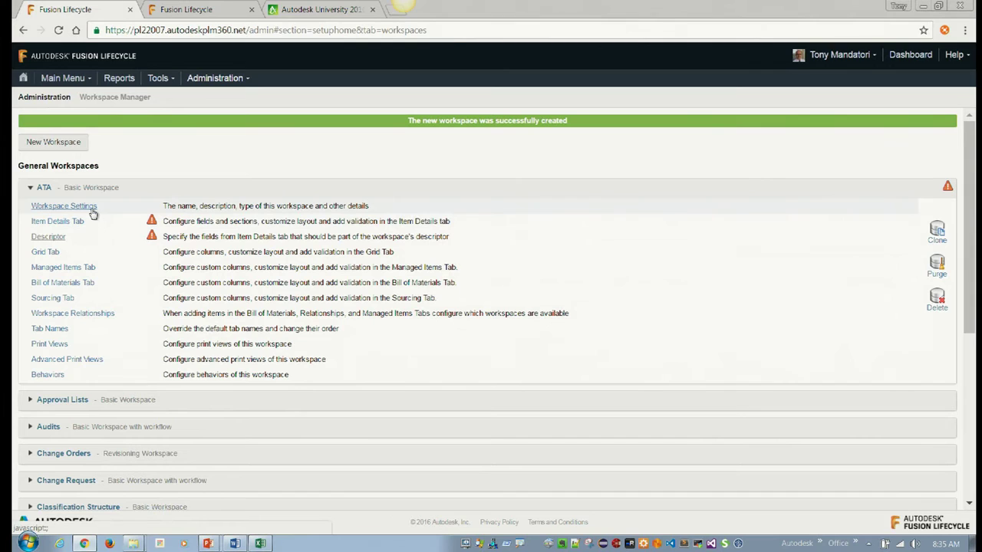
Create a section named Details in the ATA workspace's item details layout and save the section
left_click(74, 221)
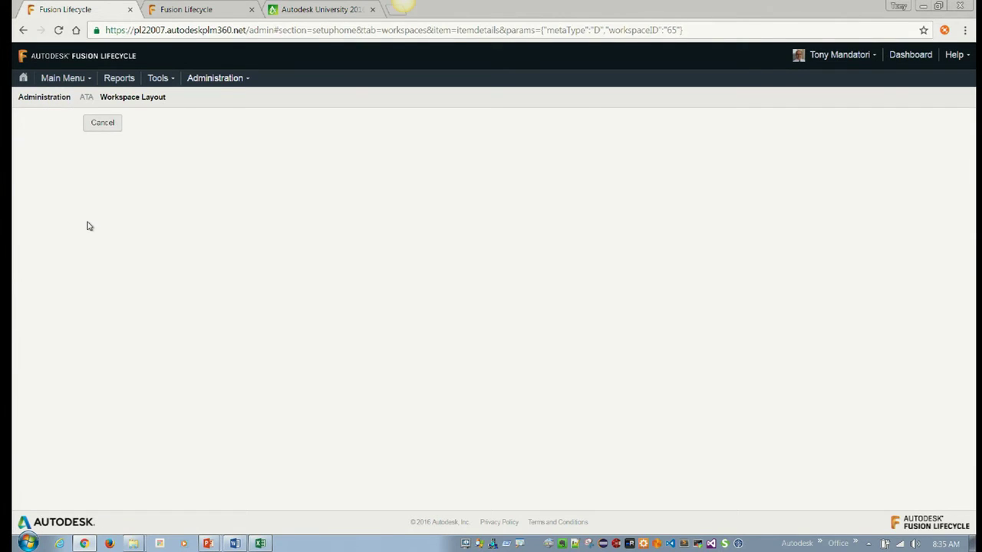
left_click(227, 125)
left_click(180, 140)
type("Details")
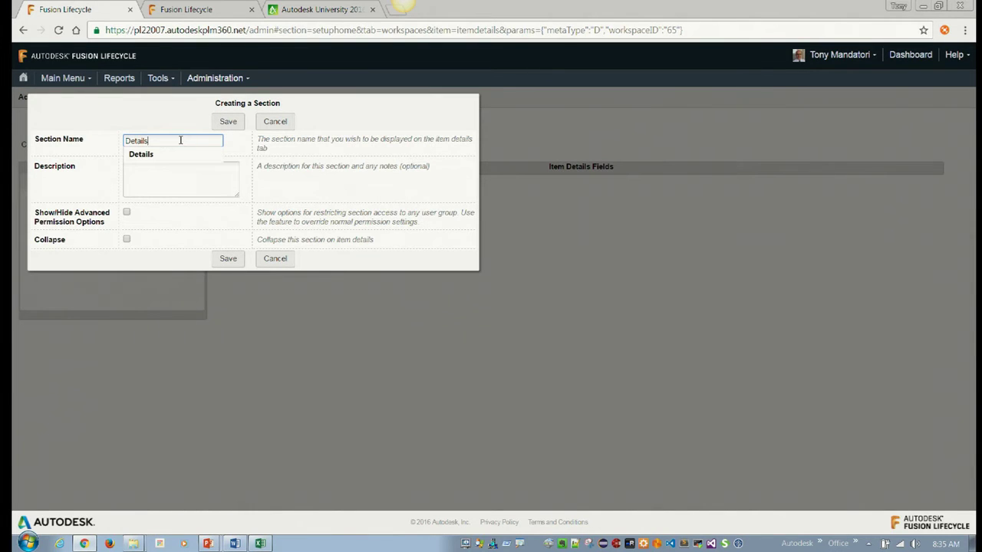
left_click(231, 125)
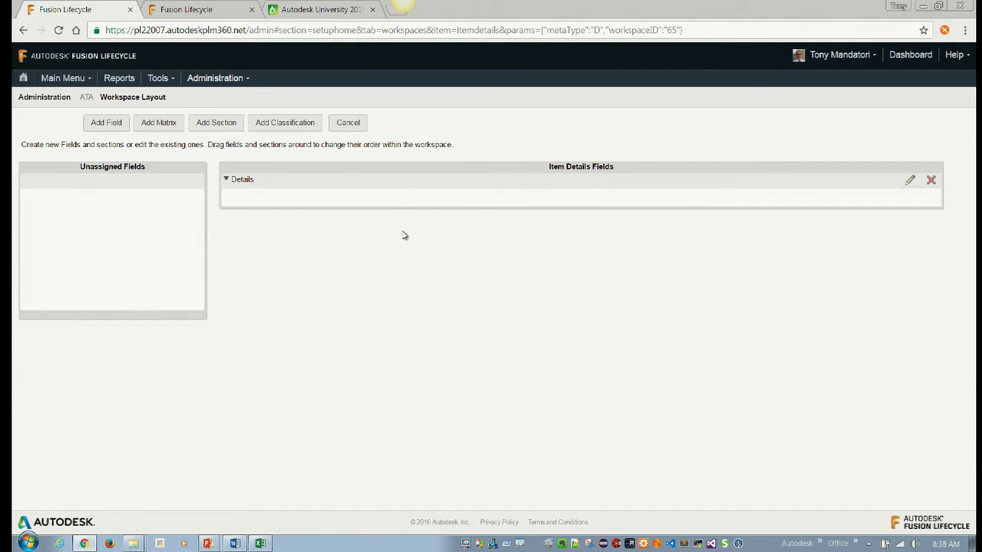
Start a new field named Section with the data type Single Line Text
key("alt+Tab")
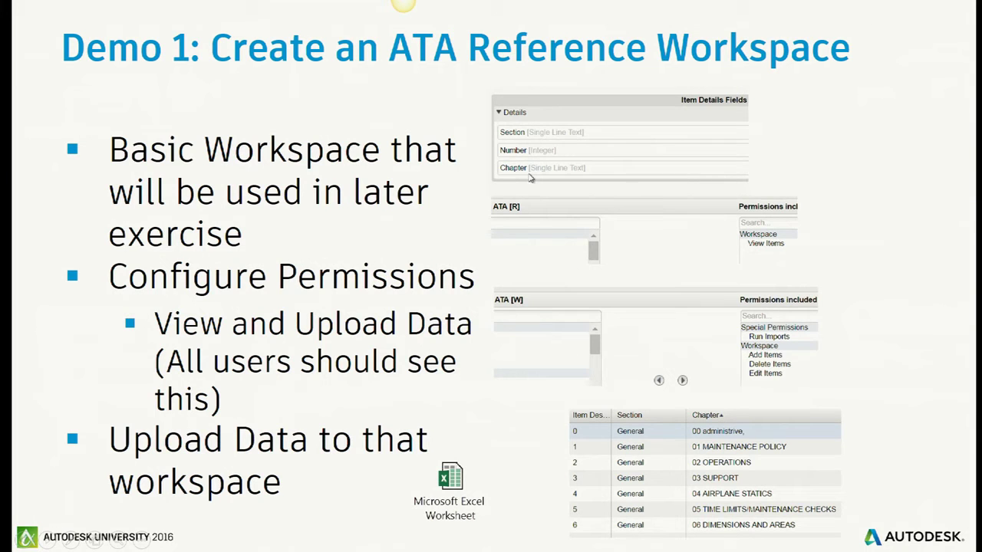
key("alt+Tab")
left_click(101, 127)
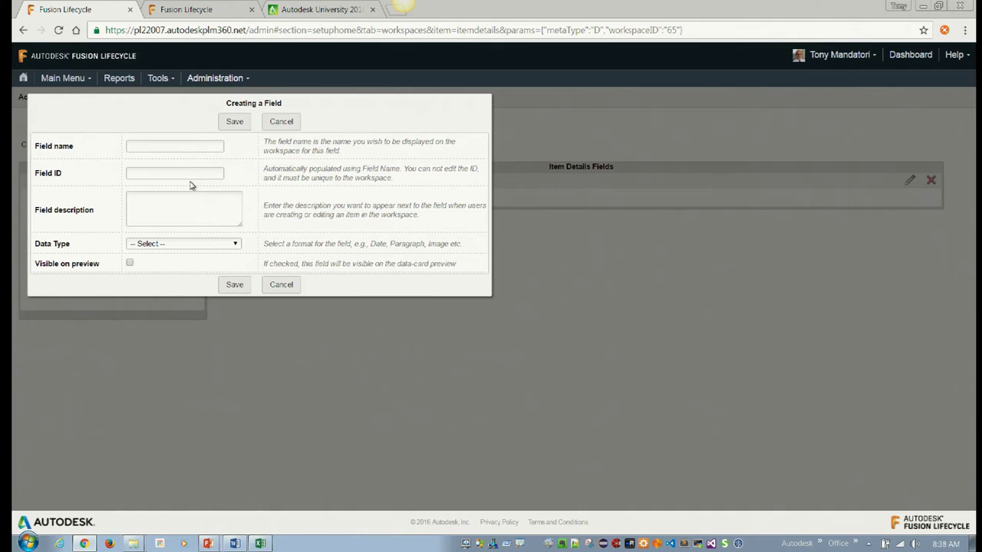
left_click(174, 145)
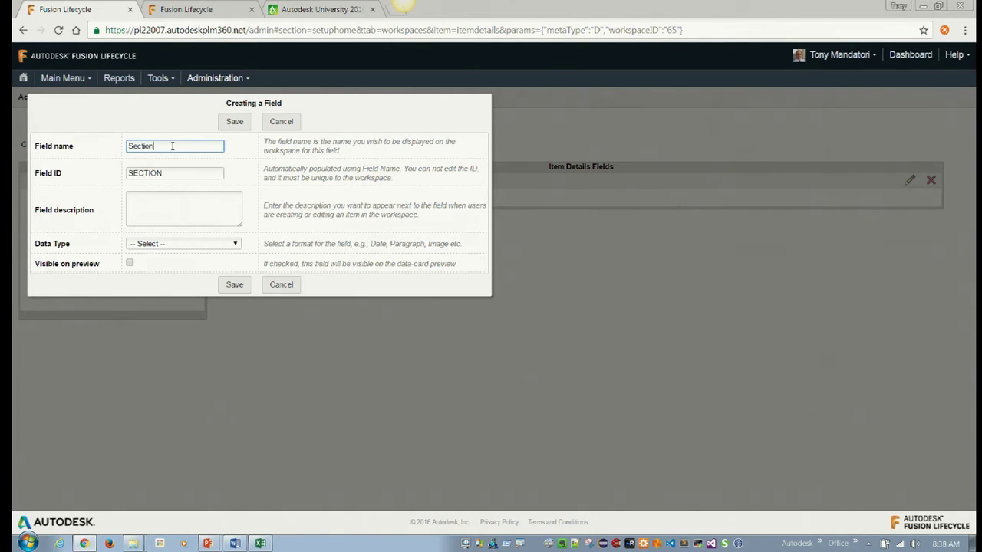
type("Section")
left_click(182, 243)
key("Escape")
left_click(224, 315)
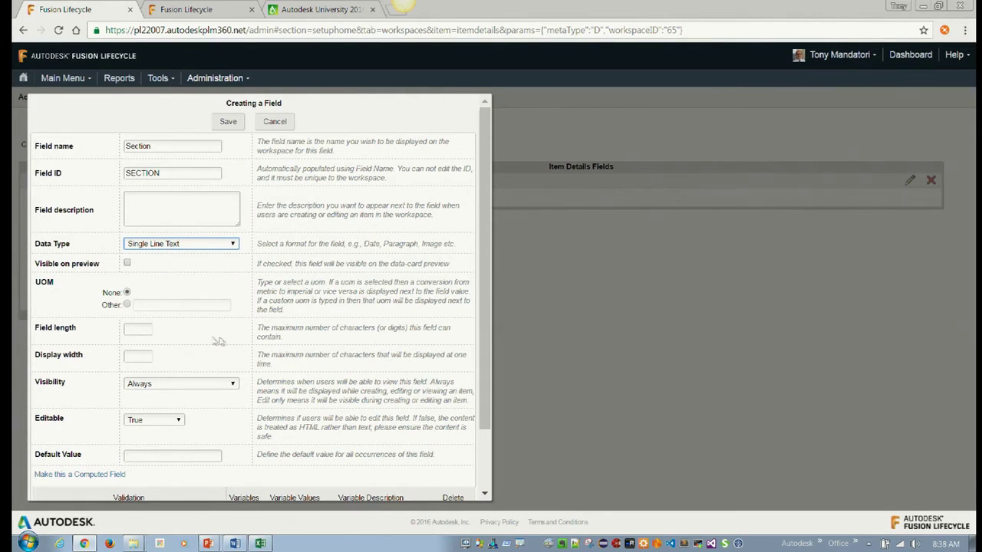
Give the Section field a length and display width of 50, save it and place it in the Details section
left_click(132, 331)
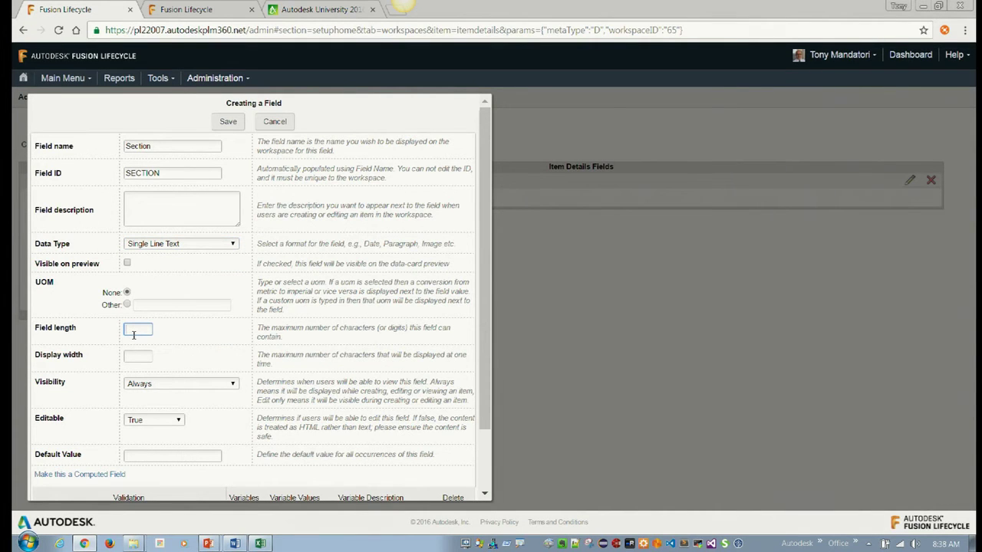
type("50")
key("Tab")
type("50")
left_click(234, 124)
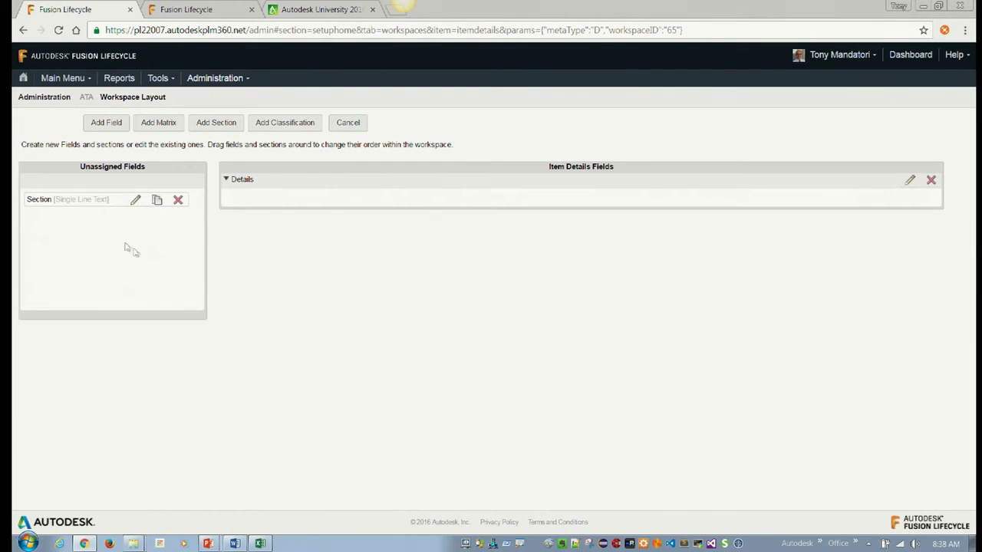
left_click_drag(65, 199, 305, 201)
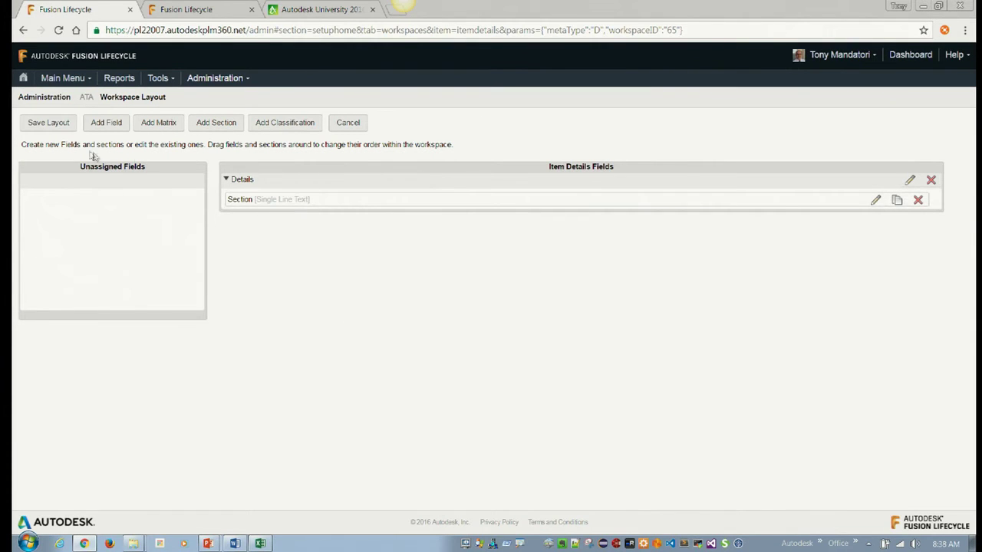
Start a new field named Number with the data type Integer
left_click(107, 123)
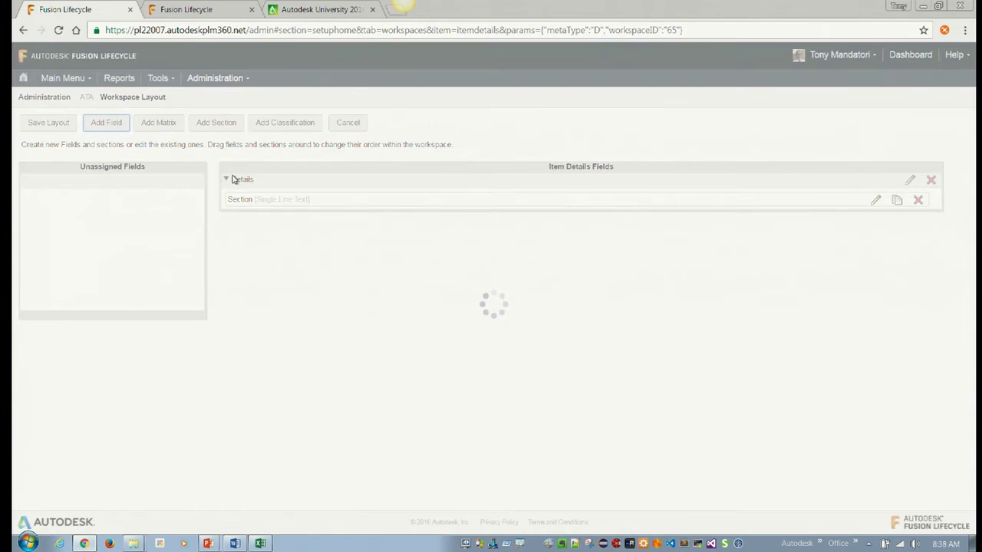
left_click(174, 146)
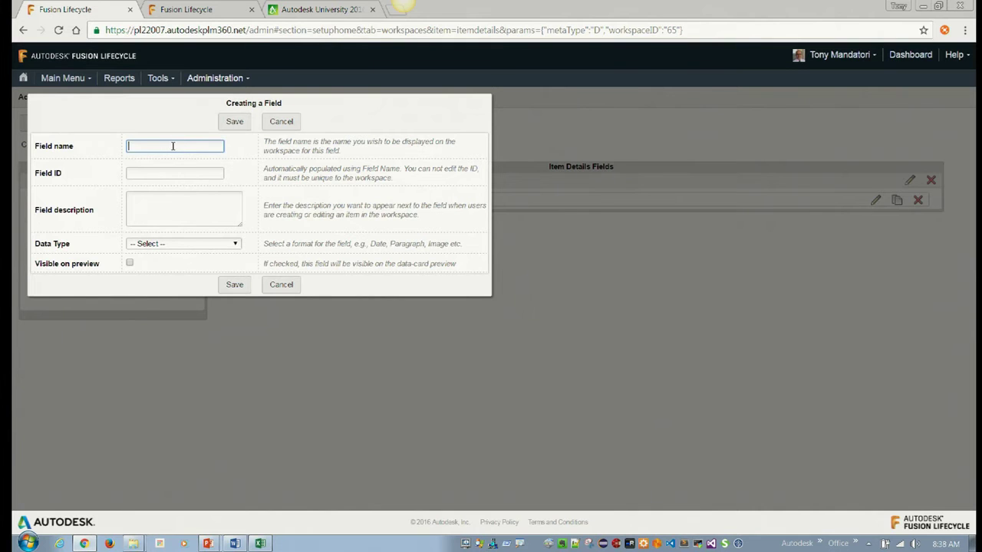
key("alt+Tab")
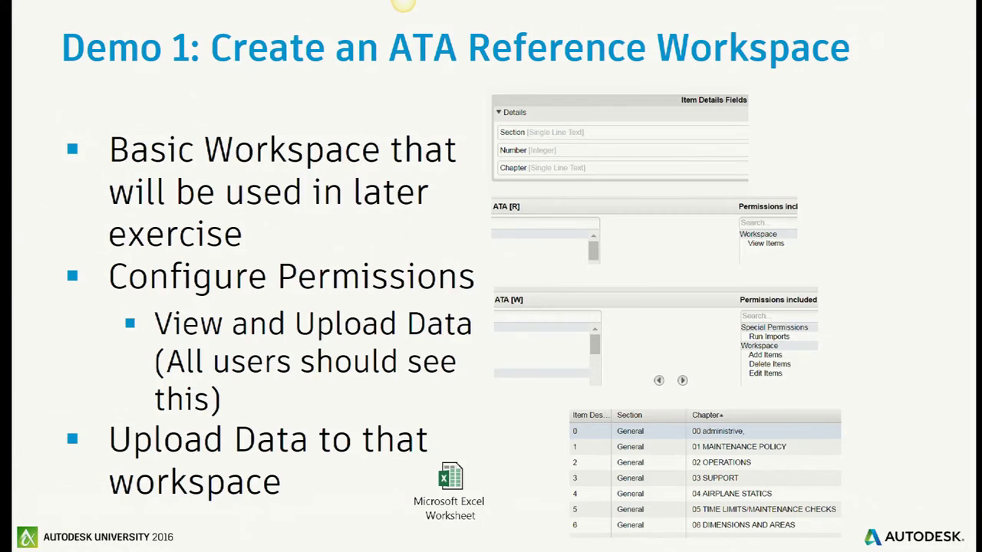
key("alt+Tab")
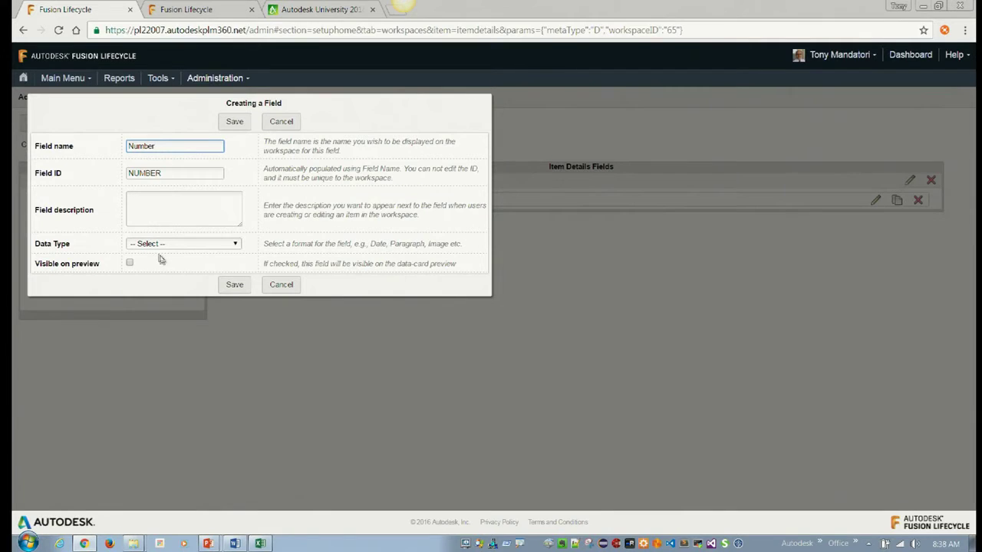
left_click(184, 243)
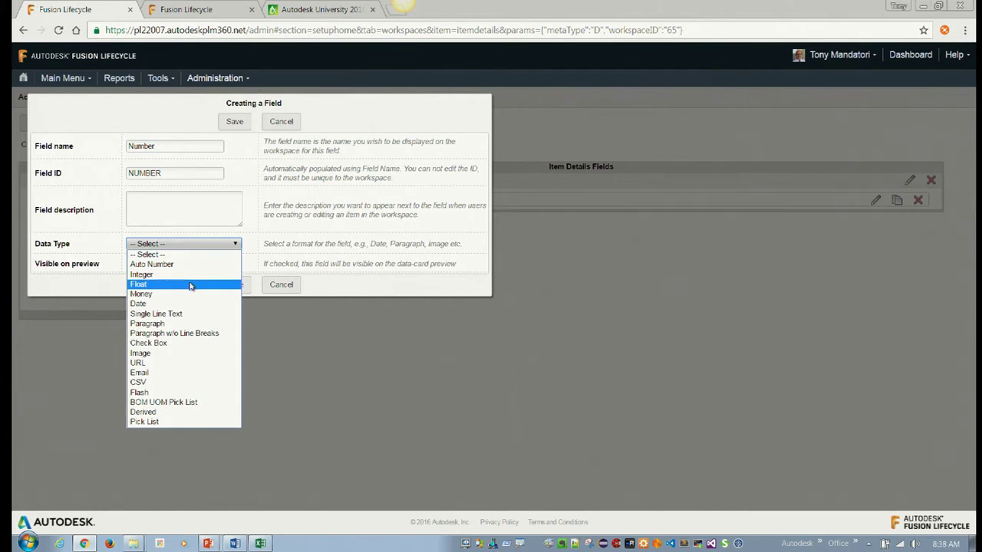
left_click(190, 270)
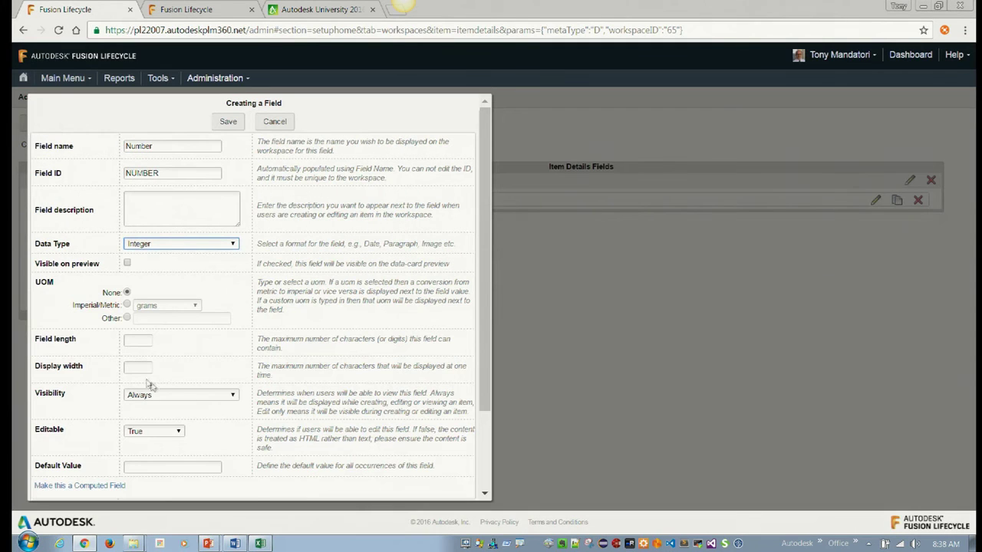
Give the Number field a length and display width of 5, save it and place it below Section in Details
left_click(141, 339)
type("5")
key("Tab")
type("5")
key("Tab")
left_click(228, 122)
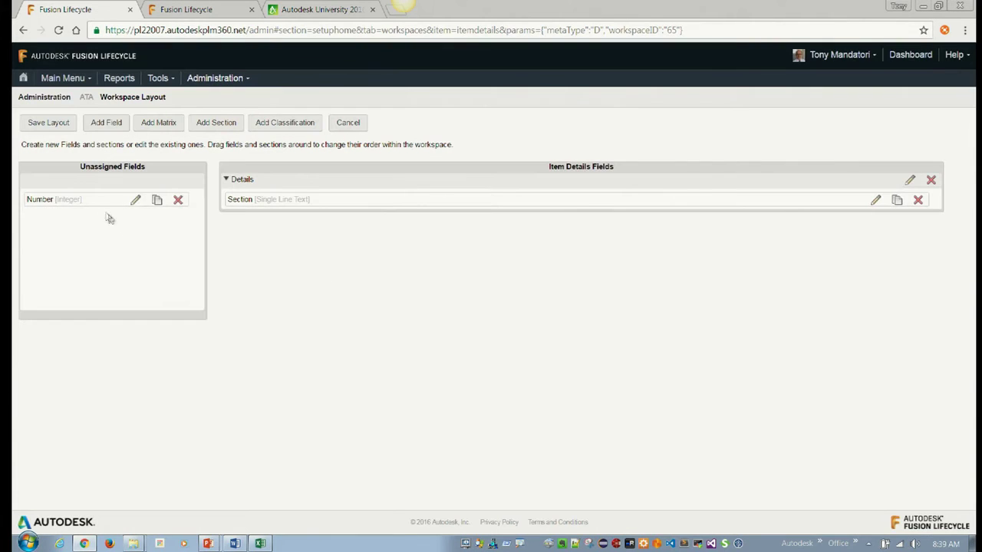
left_click_drag(110, 219, 363, 213)
Start a new field named Chapter with the data type Single Line Text
left_click(105, 122)
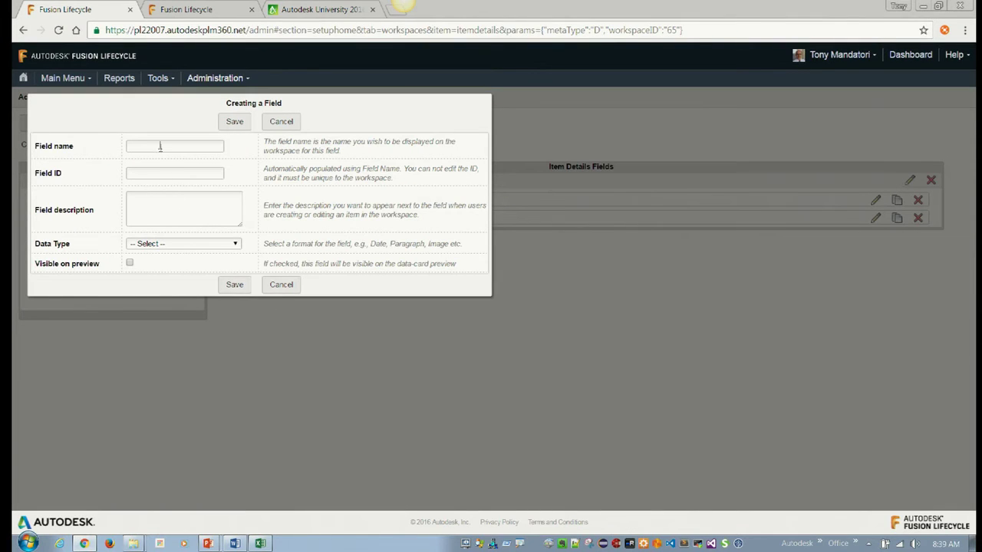
left_click(159, 146)
type("Chapter")
key("Tab")
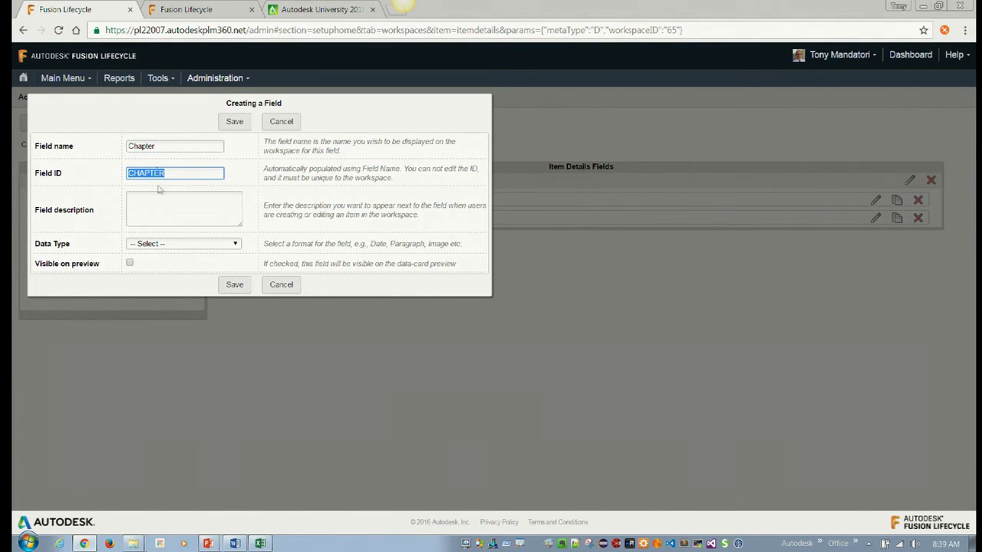
left_click(176, 244)
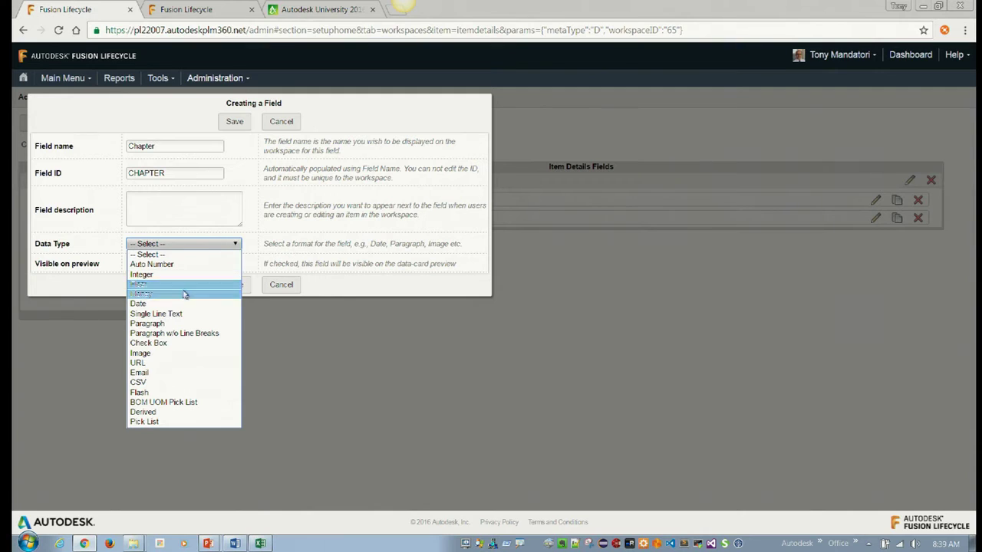
left_click(202, 320)
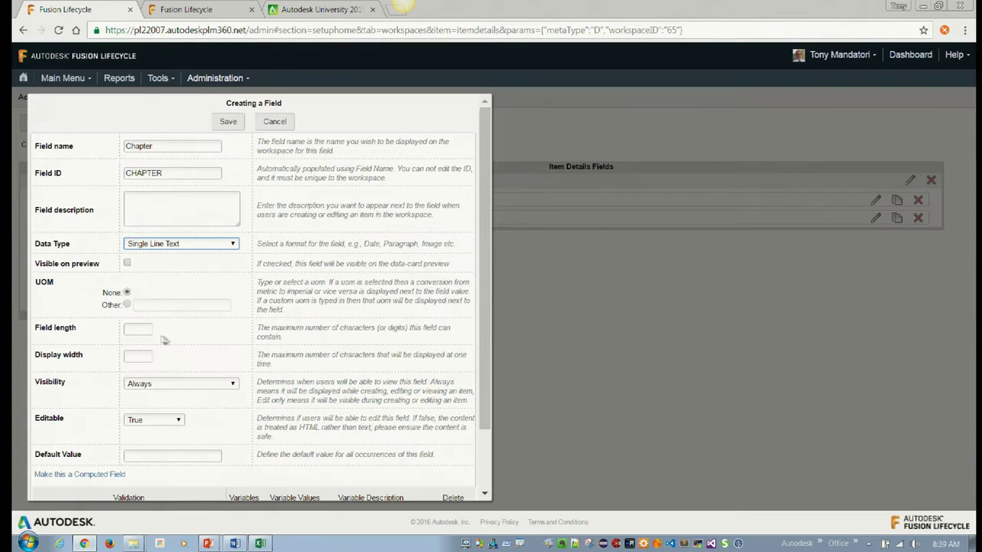
Set the Chapter field's length and display width to 20
left_click(140, 331)
type("20")
key("Tab")
type("20")
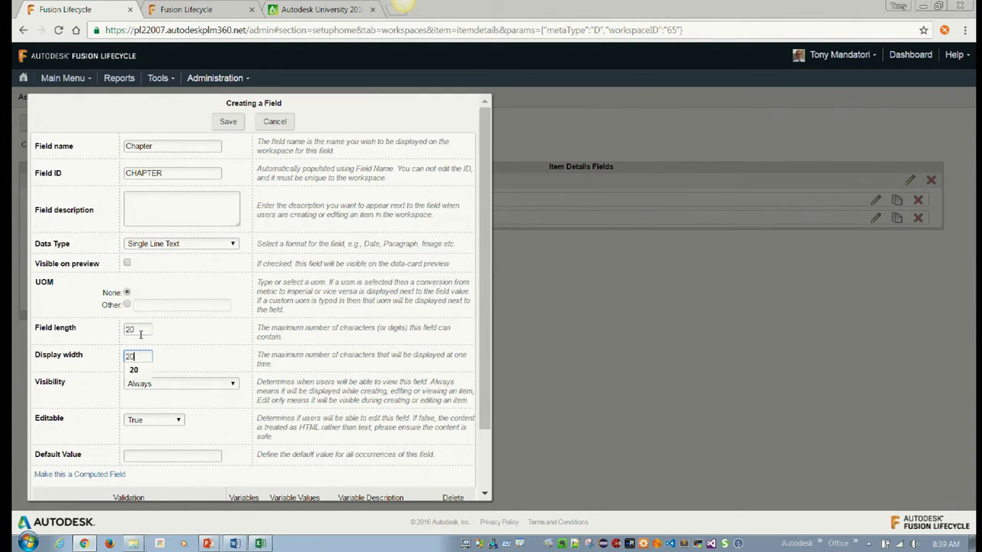
Set the Chapter field's length and display width to 100 and save the field
key("shift+Tab")
type("10")
key("Tab")
key("shift+Tab")
type("100")
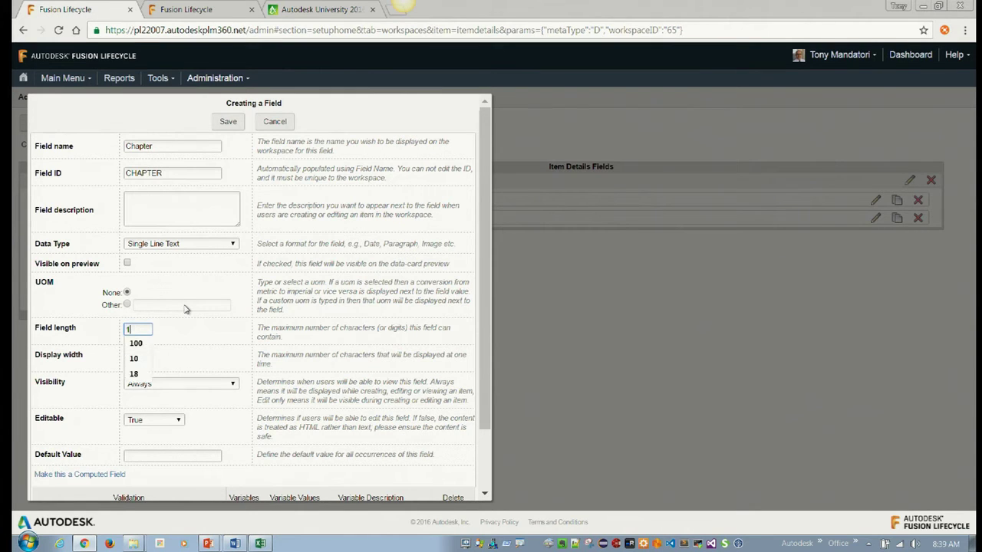
key("Tab")
type("100")
key("Tab")
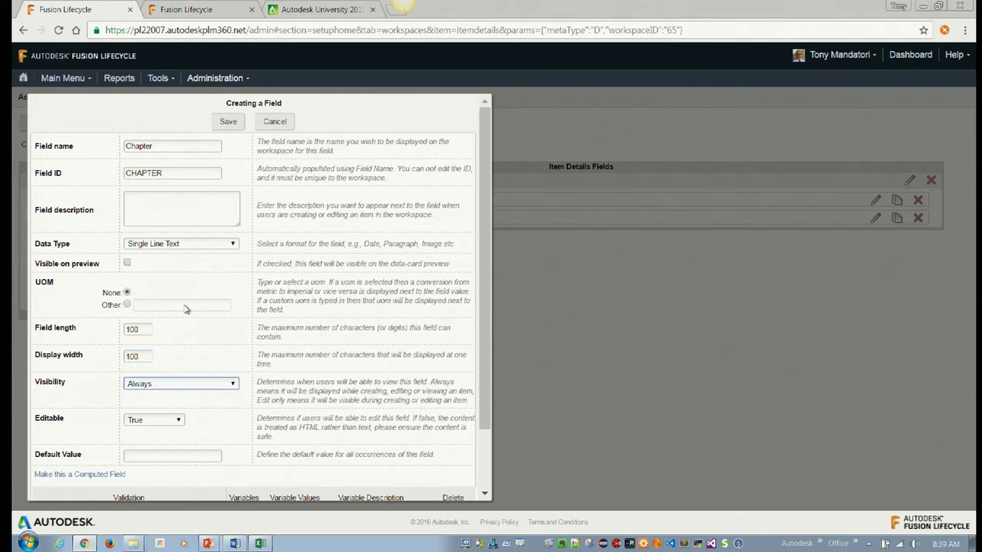
left_click(202, 330)
left_click(229, 121)
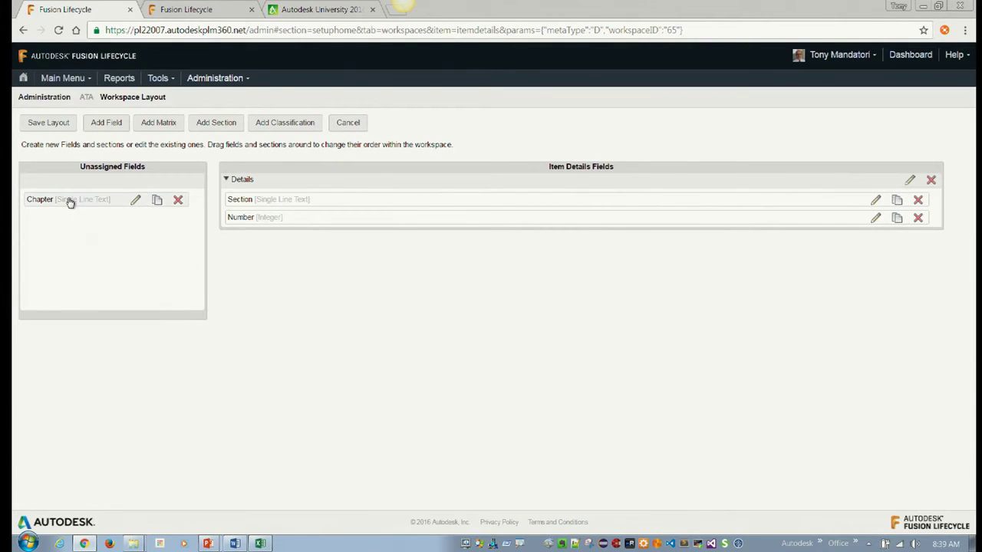
Place the Chapter field below Number in the Details section and save the layout
left_click_drag(68, 201, 357, 228)
left_click(48, 125)
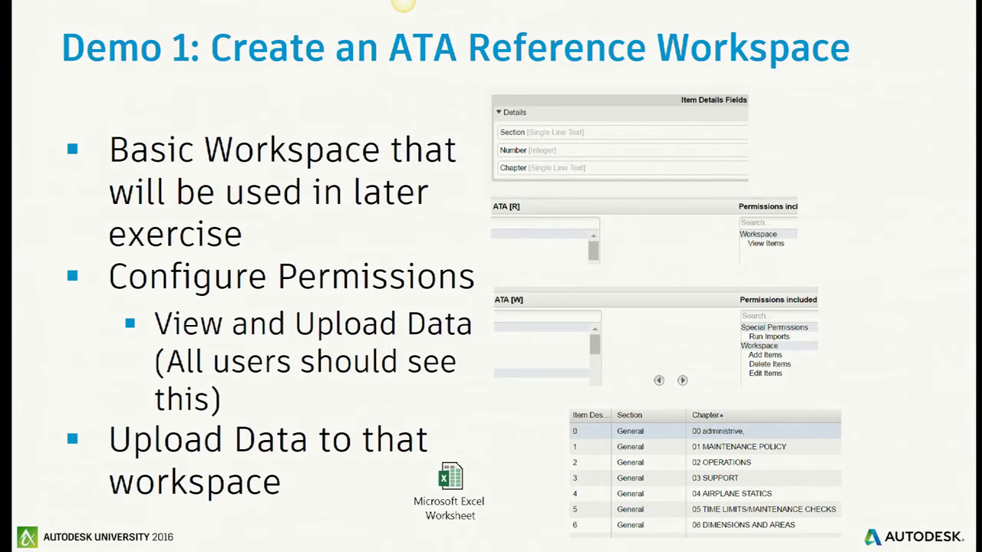
key("alt+Tab")
Check the main menu's workspace categories and reload the workspace layout page
left_click(61, 78)
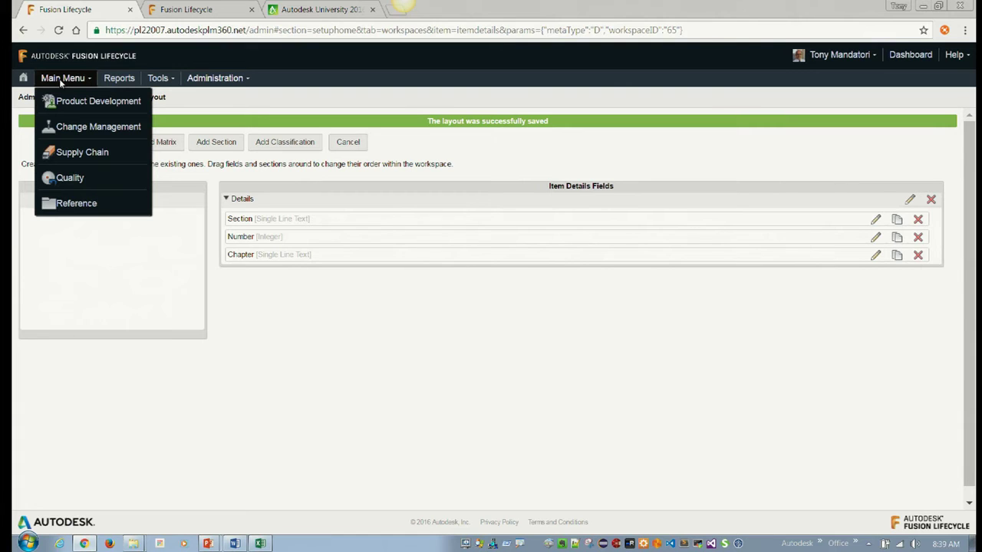
left_click(249, 31)
key("Return")
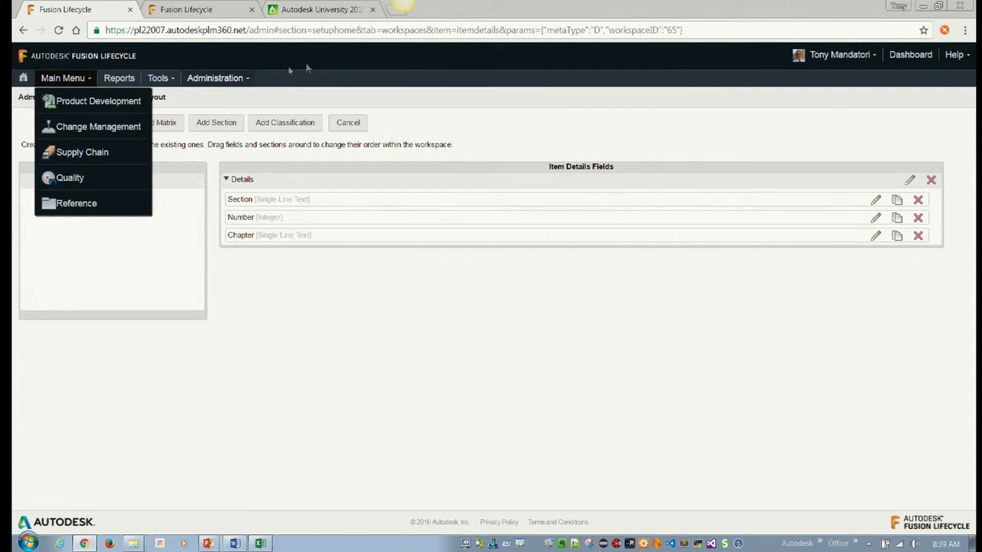
Open the security administration's list of roles, and discard the blank new user form without creating a user
left_click(254, 79)
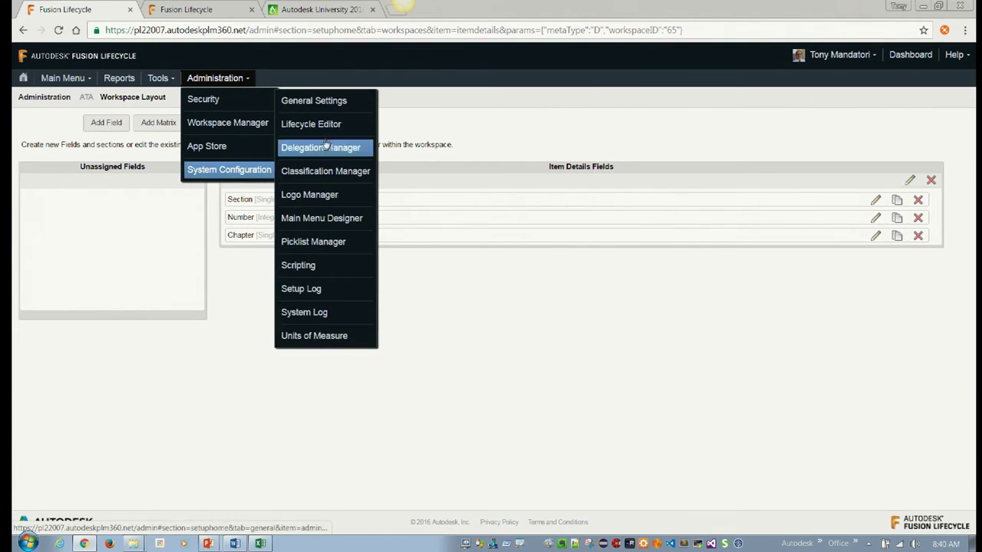
mouse_move(250, 100)
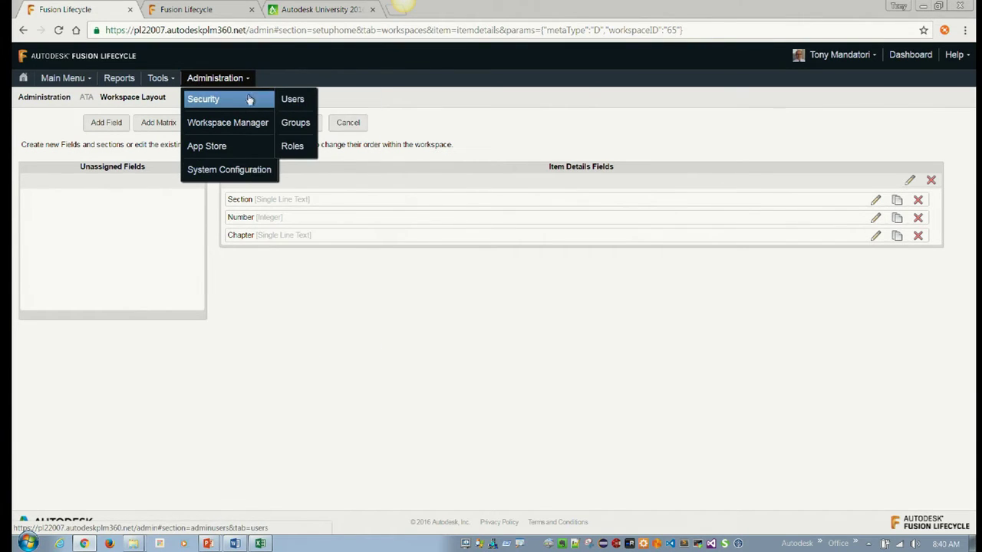
left_click(292, 147)
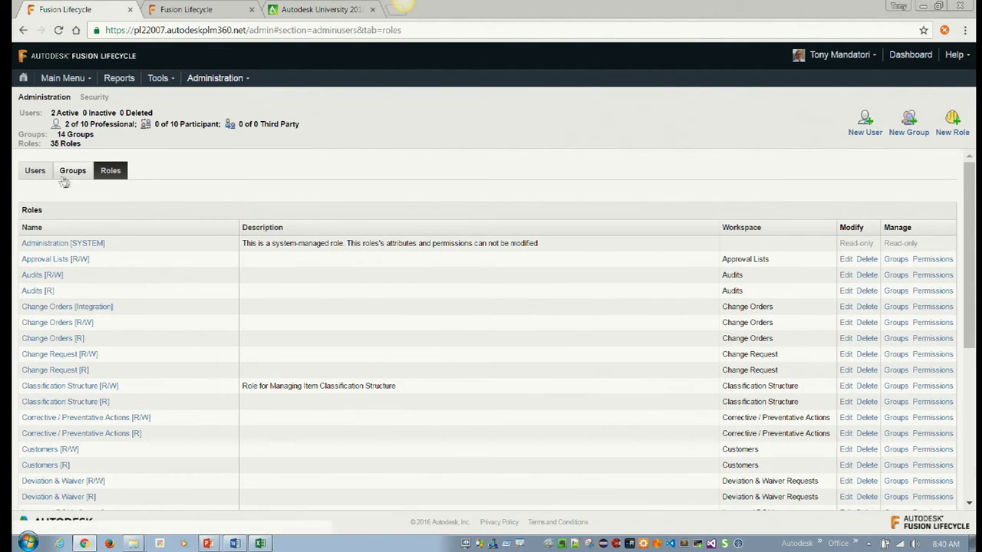
left_click(853, 119)
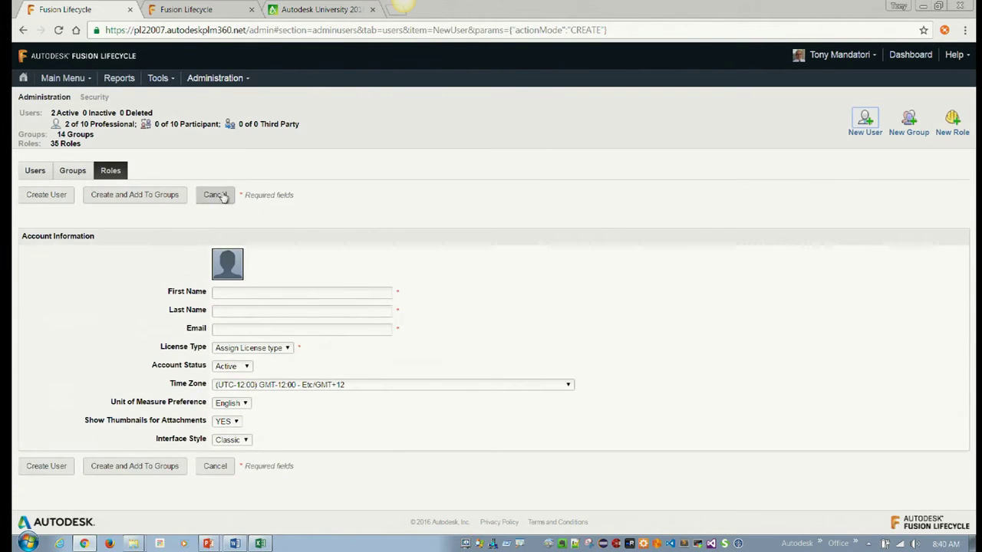
left_click(215, 195)
Create a new role named ATA [R] for the ATA workspace and proceed to its permissions
left_click(949, 121)
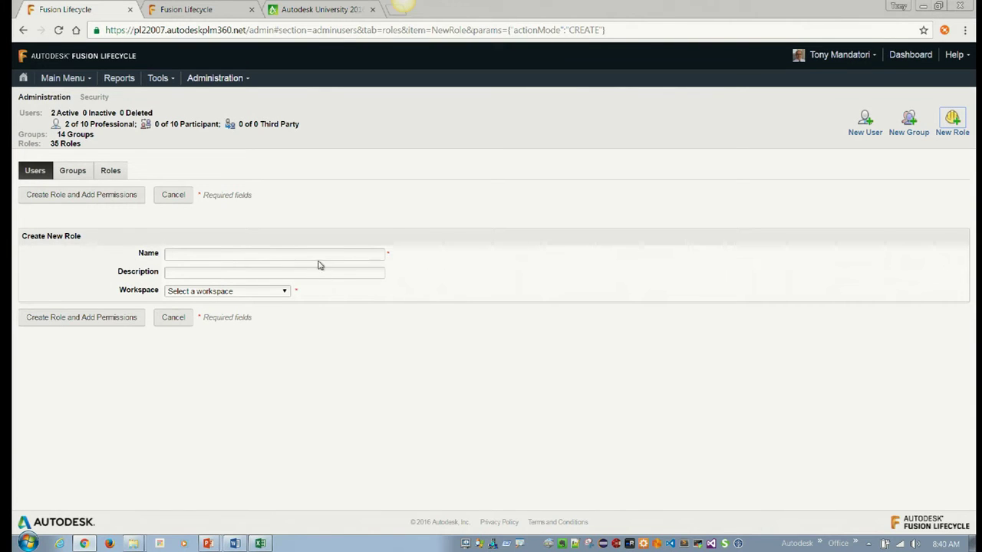
left_click(318, 256)
type("ATA")
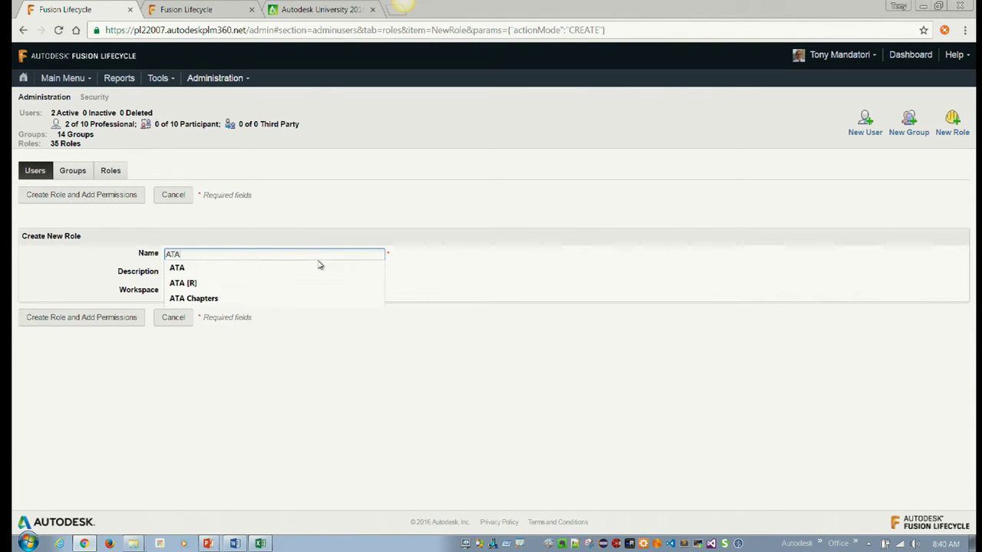
key("Down")
key("Down")
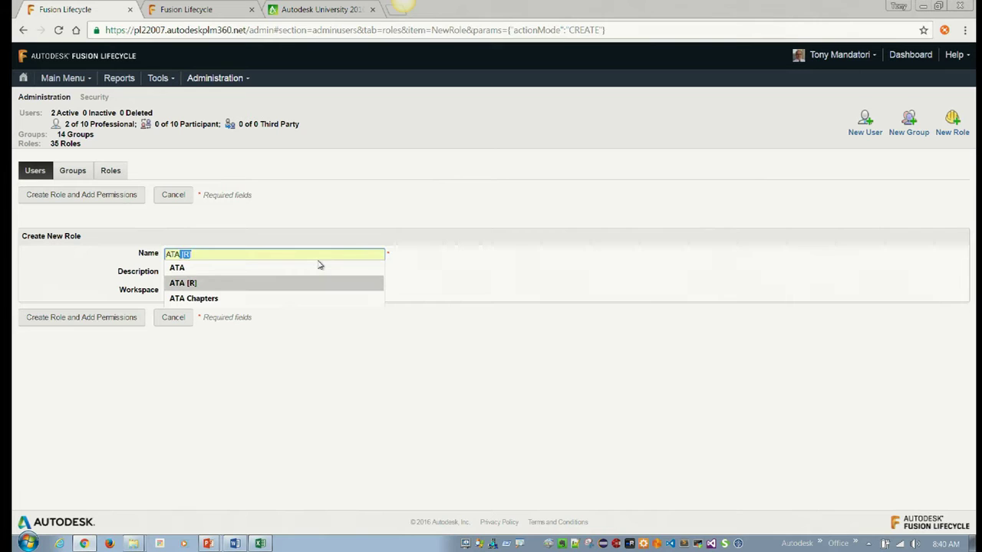
key("Return")
left_click(280, 292)
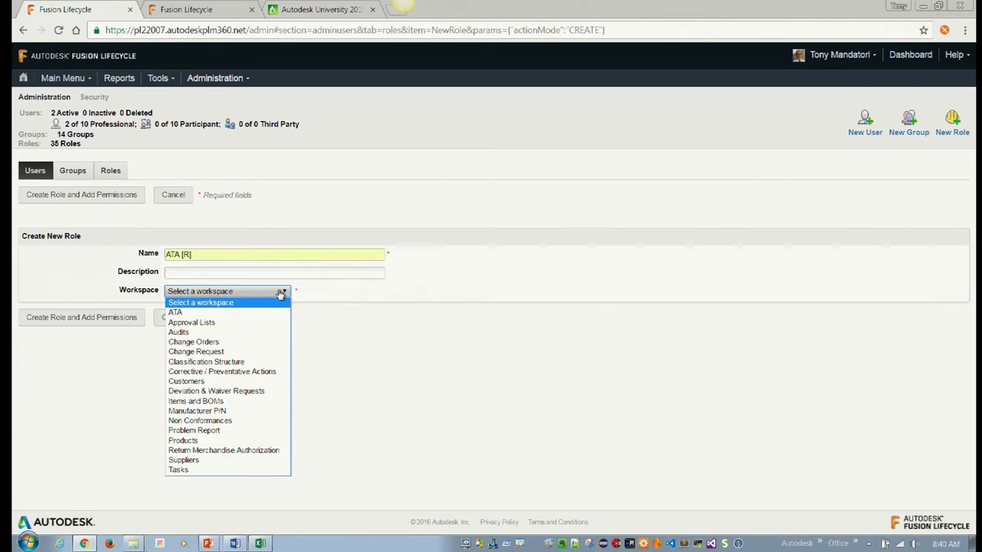
left_click(264, 312)
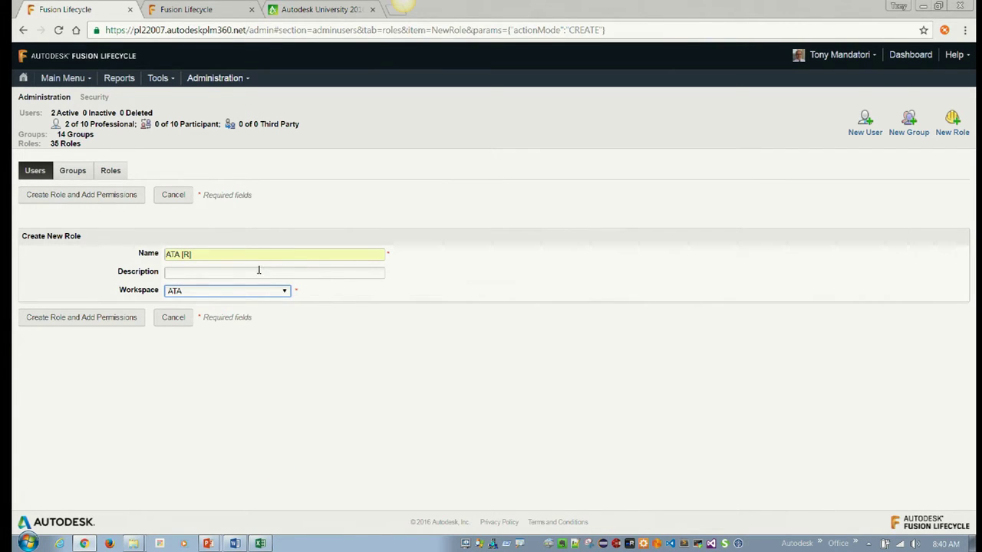
left_click(113, 318)
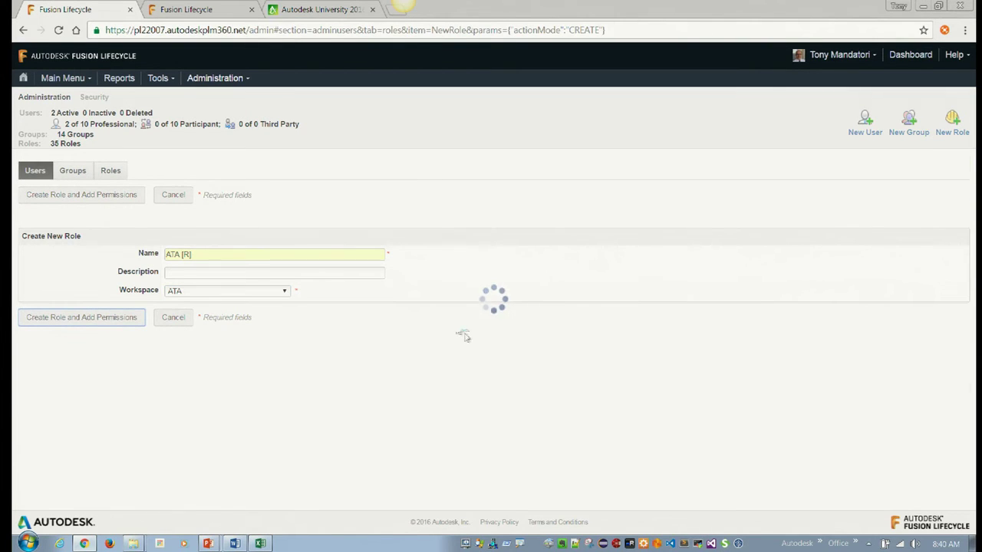
Grant the ATA [R] role the workspace permission View Items and save its permissions
scroll(269, 325, "down", 3)
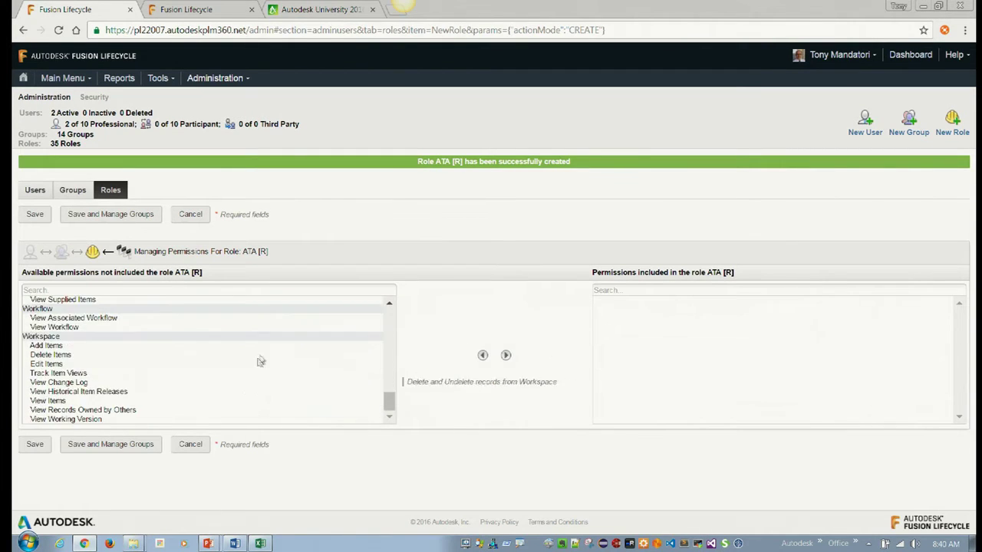
left_click(131, 401)
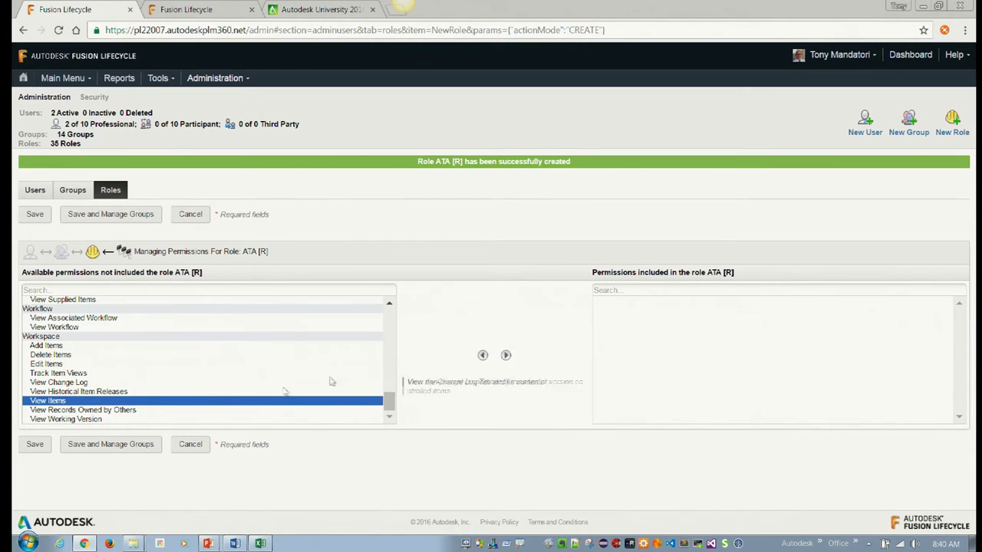
left_click(506, 355)
left_click(26, 218)
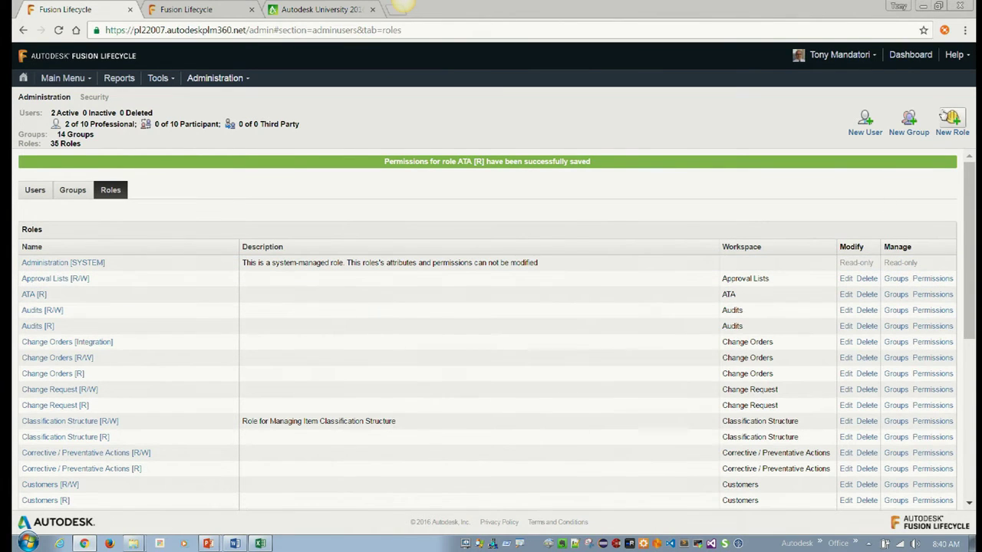
Create a second role named ATA [R/W] for the ATA workspace and proceed to its permissions
left_click(951, 121)
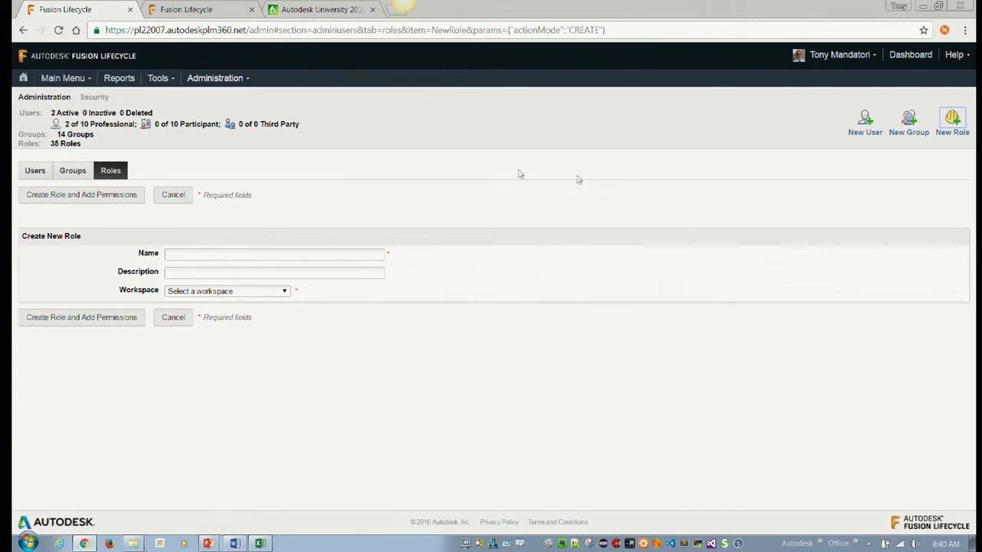
left_click(247, 255)
type("ATA [R/W")
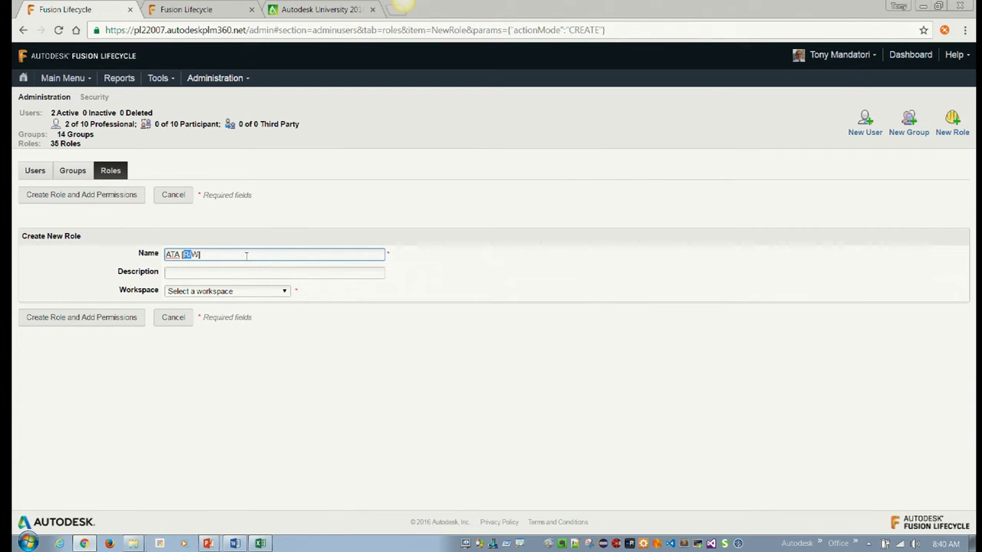
key("Tab")
left_click(284, 291)
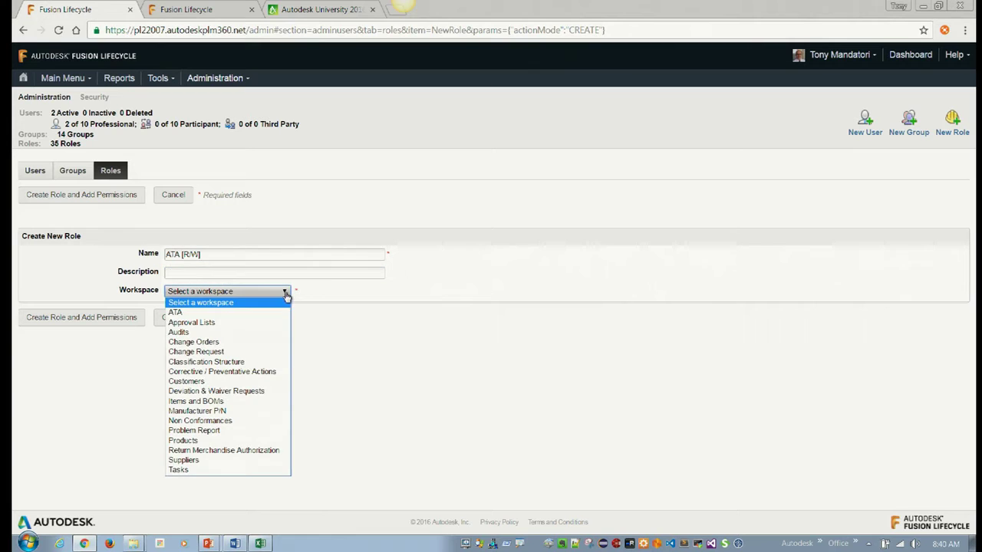
left_click(259, 312)
left_click(123, 317)
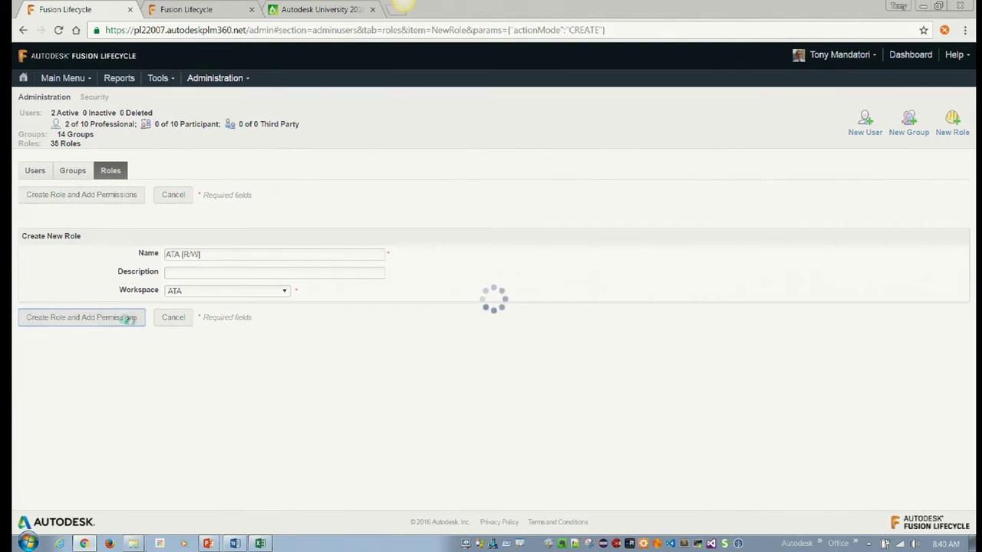
Grant the ATA [R/W] role the workspace permissions Add Items, Delete Items and Edit Items, and save them
scroll(259, 335, "down", 5)
scroll(259, 336, "down", 3)
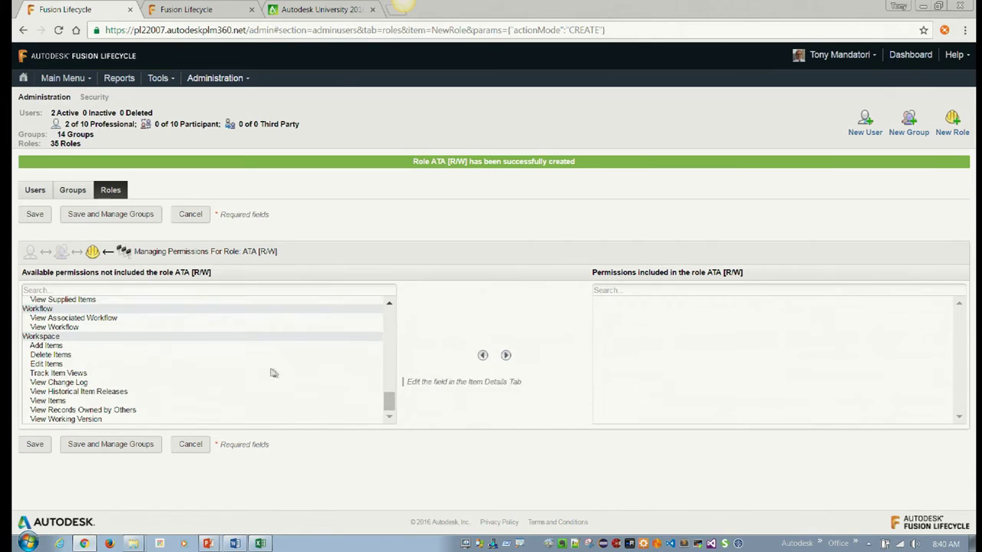
left_click(94, 400)
left_click(79, 365)
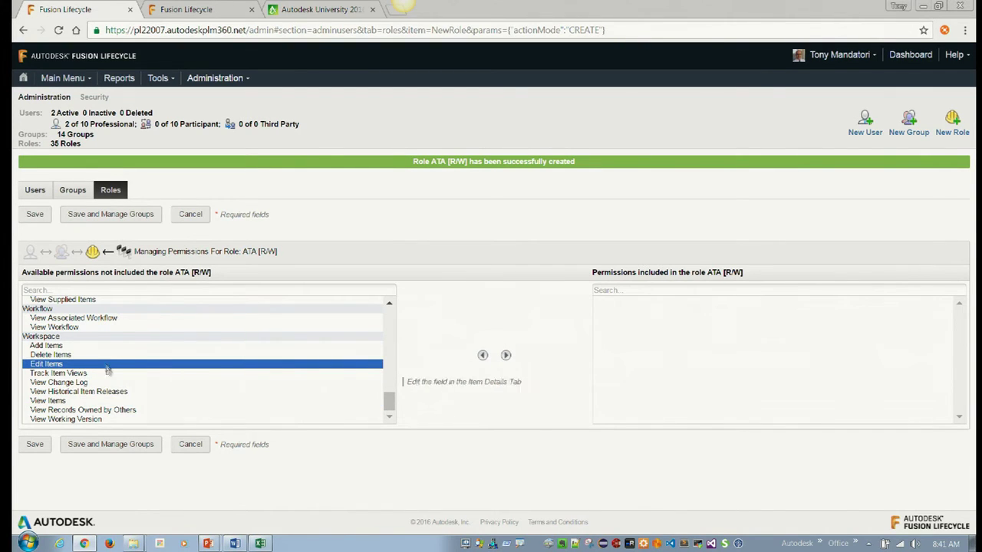
left_click(105, 355, "ctrl")
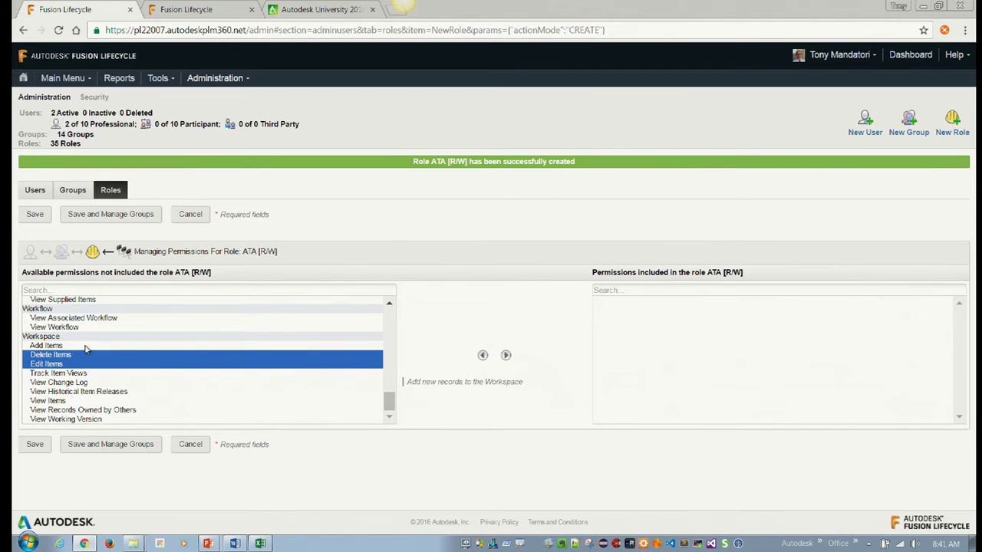
left_click(86, 346, "ctrl")
left_click(506, 355)
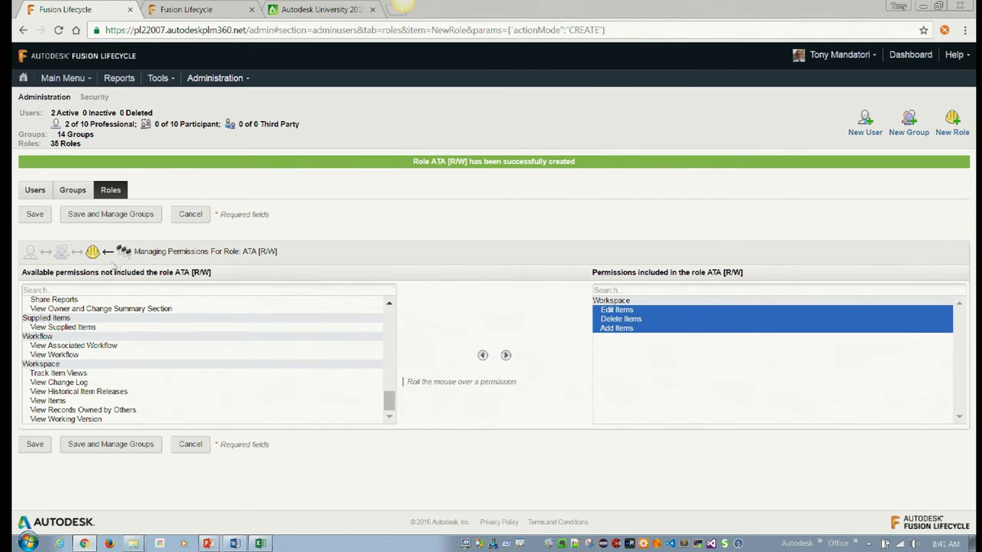
left_click(34, 214)
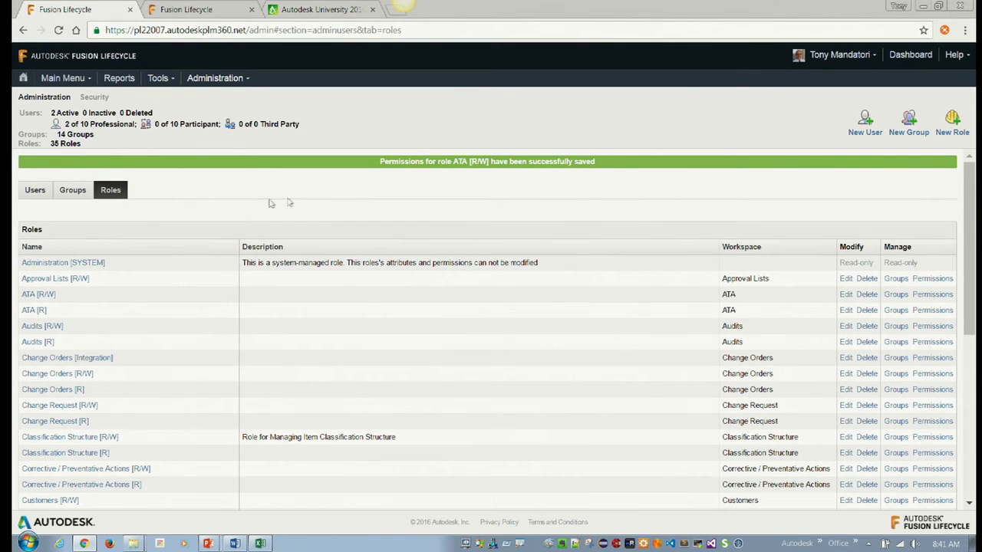
Create a new group named Everyone with access from all IP addresses and proceed to adding its users
left_click(72, 190)
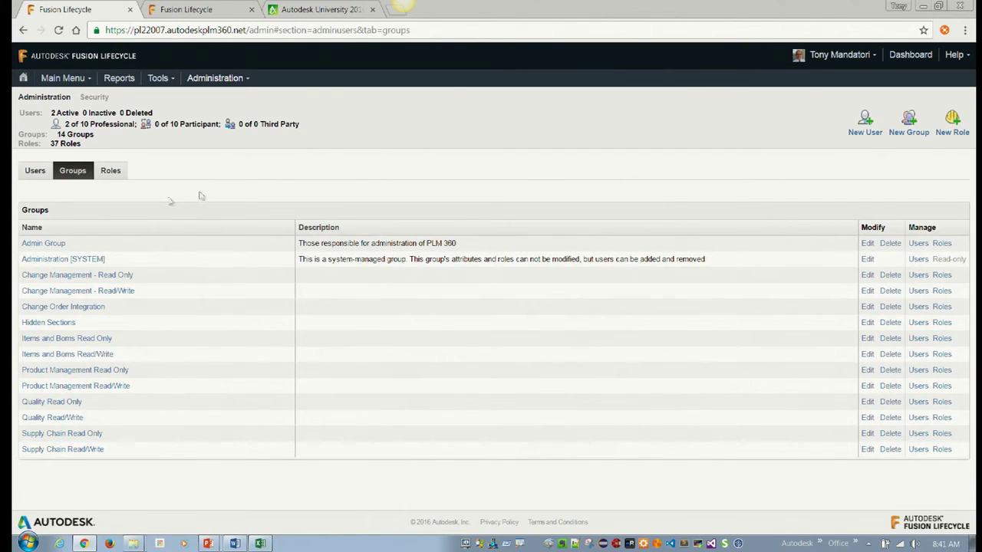
left_click(908, 121)
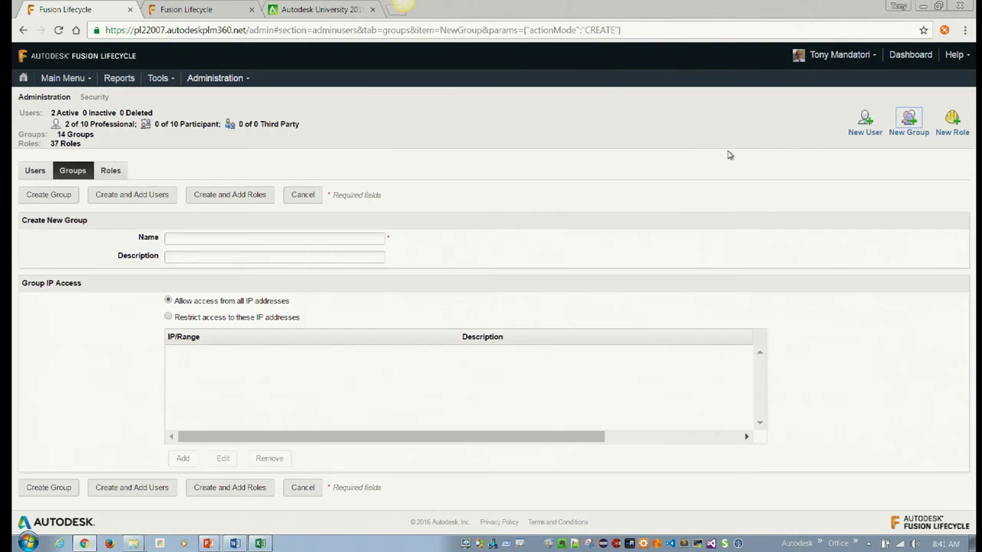
left_click(201, 237)
type("Eery")
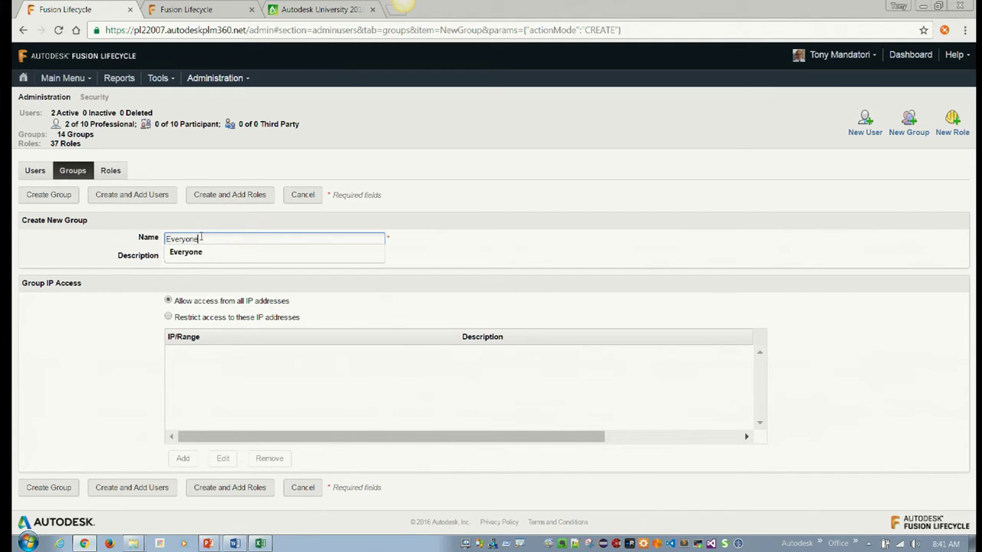
left_click(209, 254)
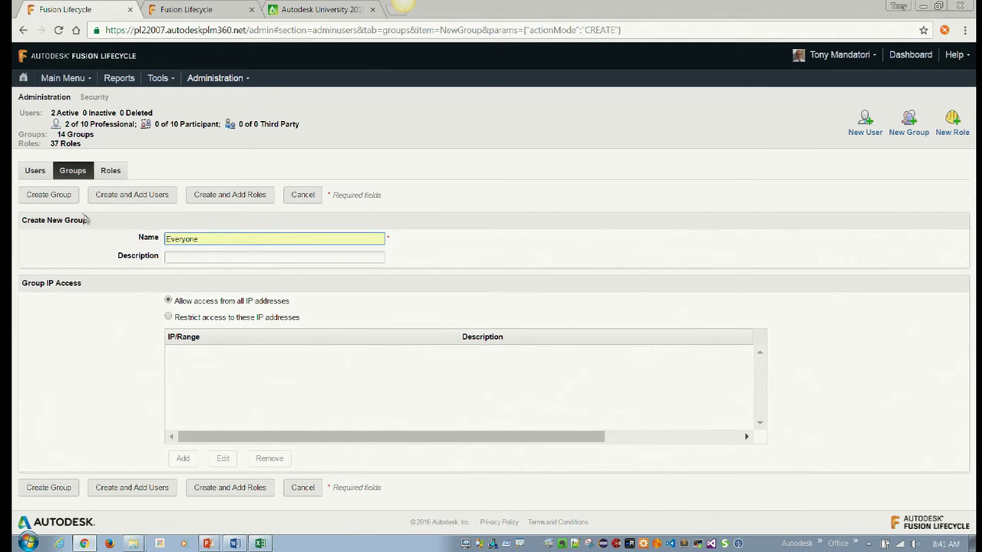
left_click(109, 201)
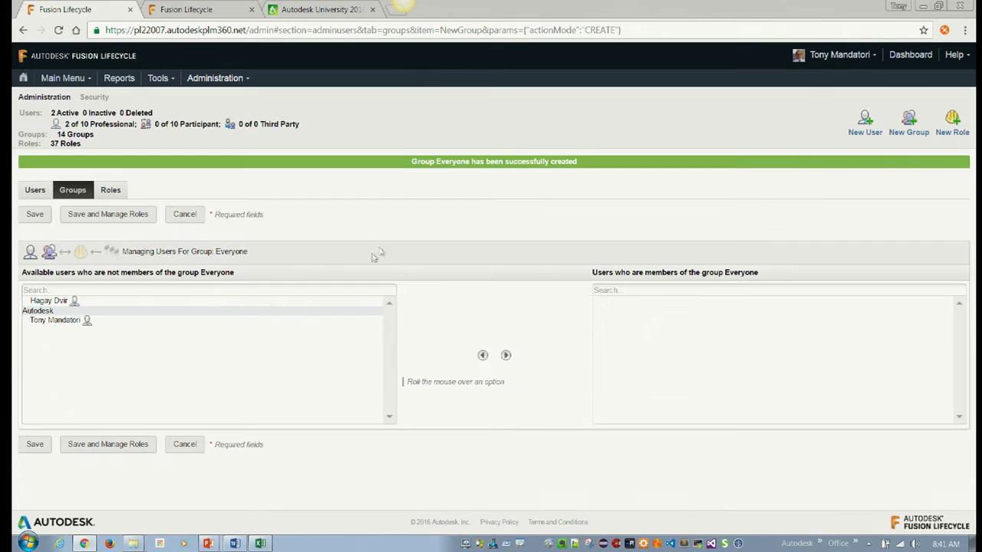
Add both available users to the Everyone group and save the membership
left_click(50, 302)
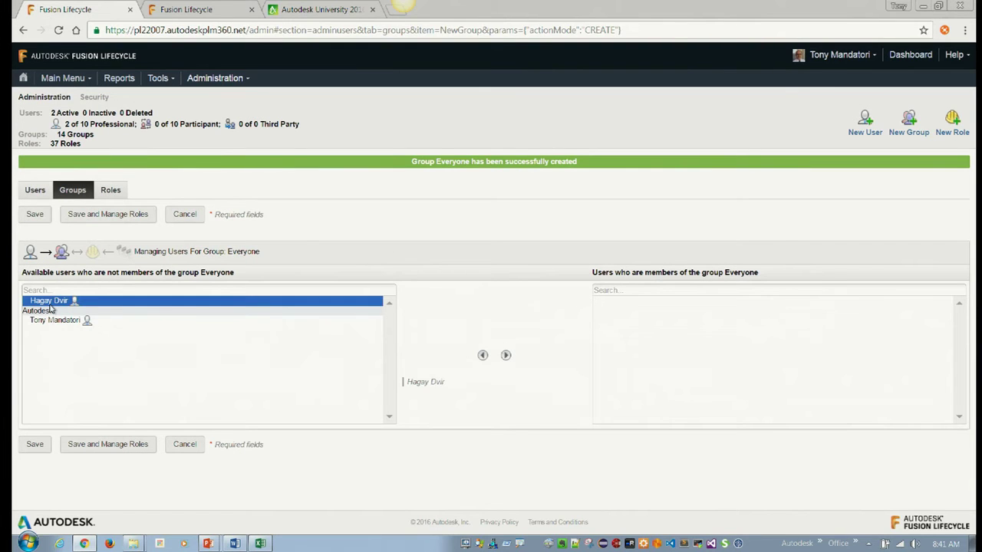
left_click(55, 320, "ctrl")
left_click(505, 355)
left_click(34, 214)
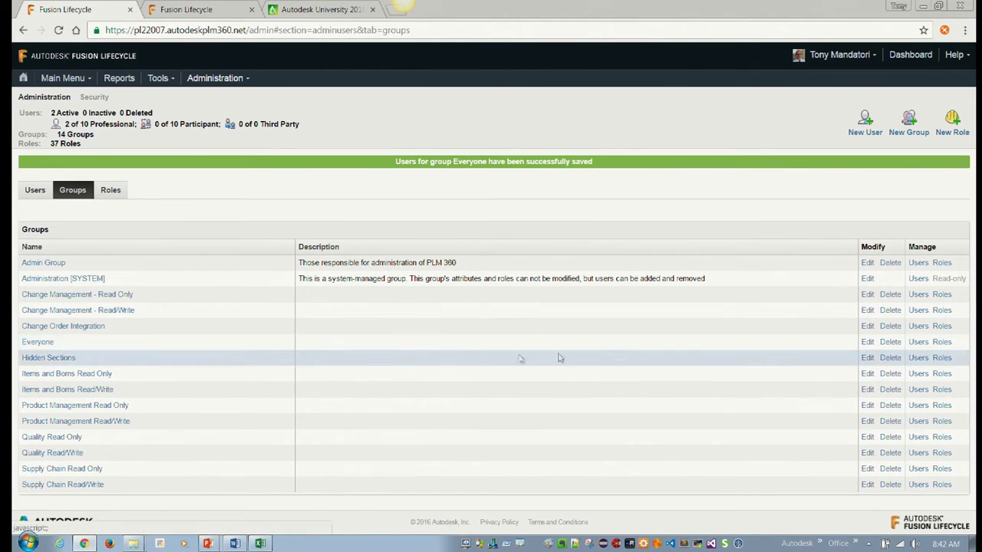
Associate the ATA [R] role with the Everyone group and save the group's roles
left_click(942, 344)
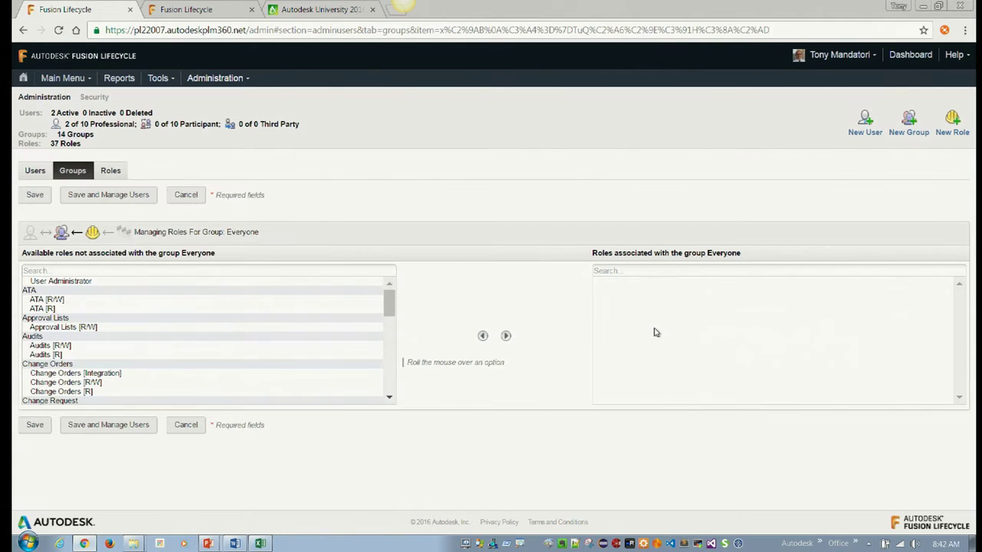
left_click(48, 310)
left_click(505, 335)
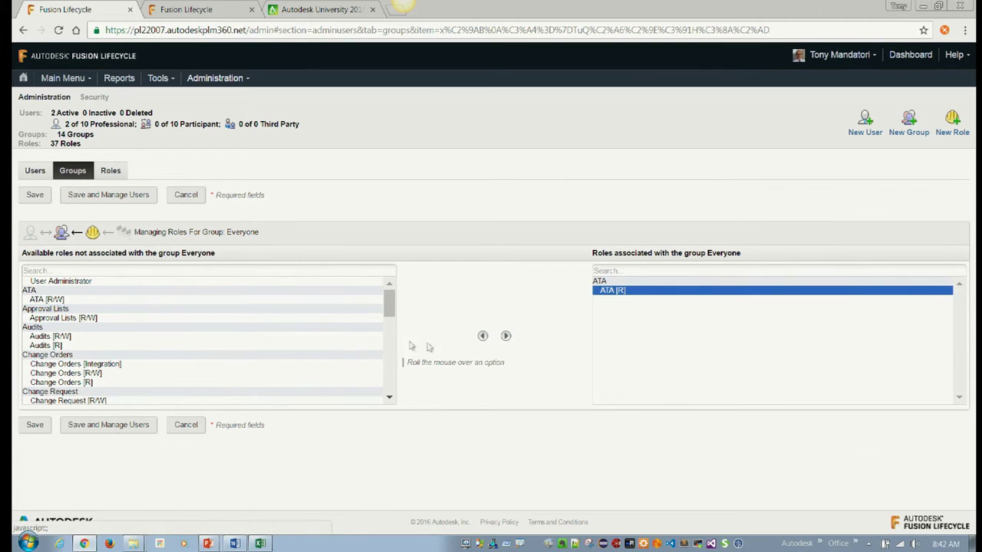
left_click(34, 194)
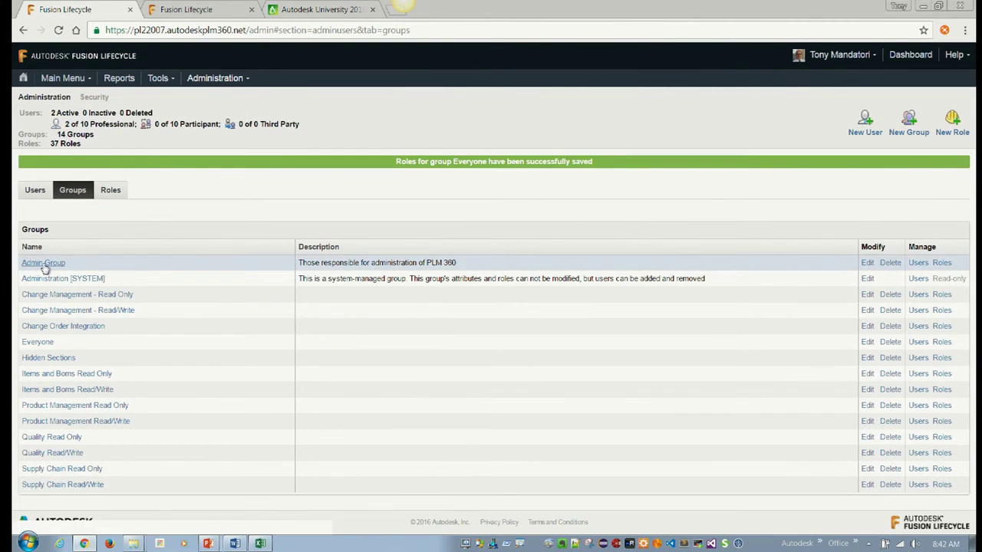
Associate the ATA [R/W] role with the Admin Group and save the group's roles
left_click(941, 262)
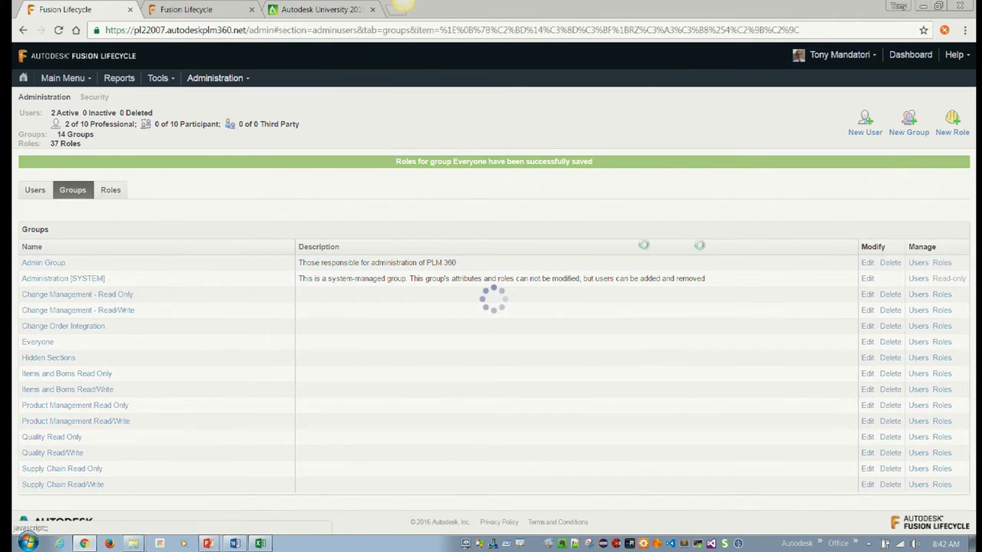
left_click(48, 290)
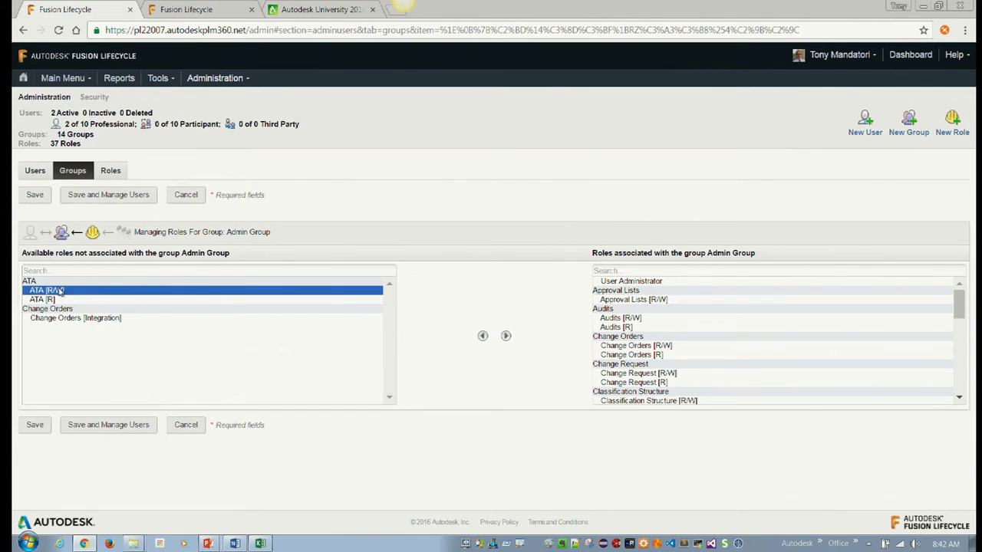
left_click(506, 336)
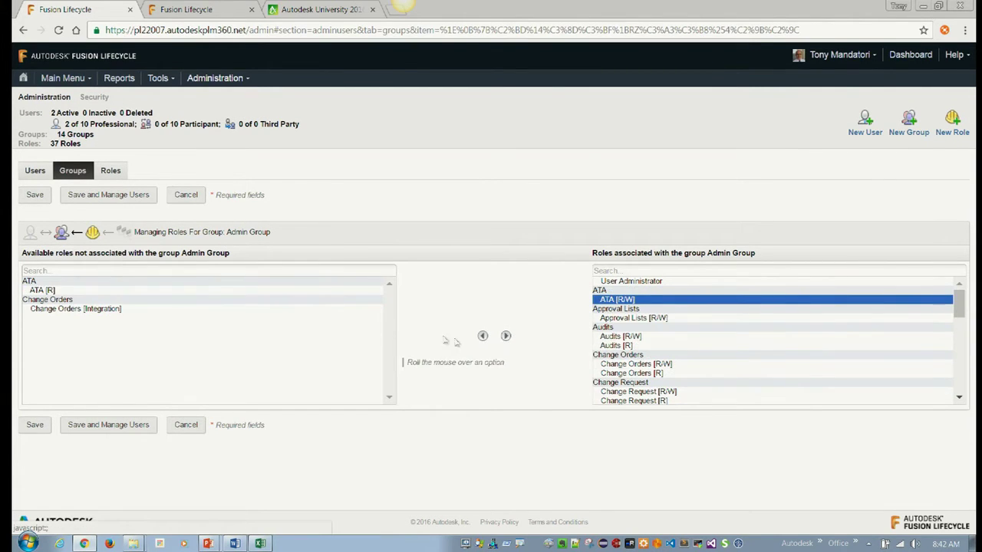
left_click(35, 196)
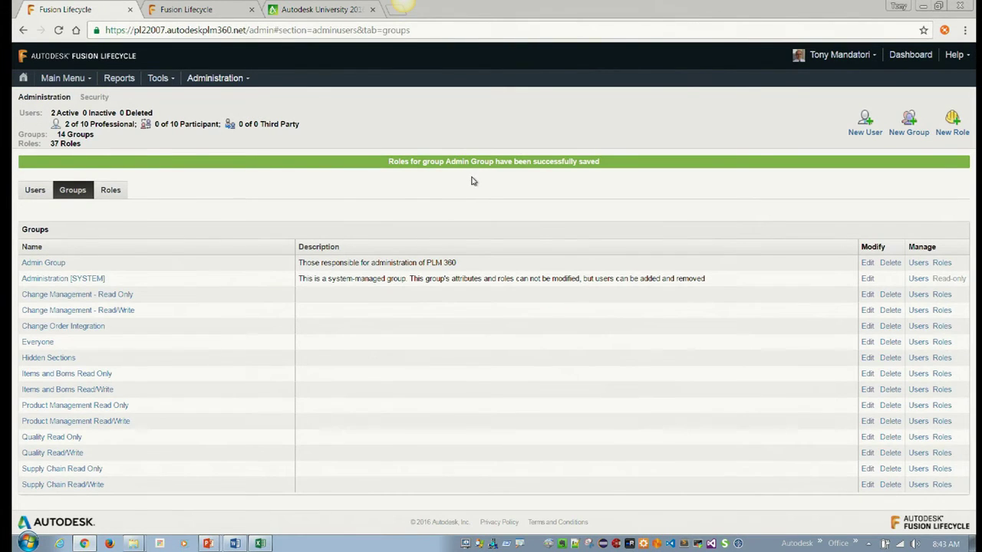
Reload the administration page and check the main menu categories for the ATA workspace
left_click(257, 35)
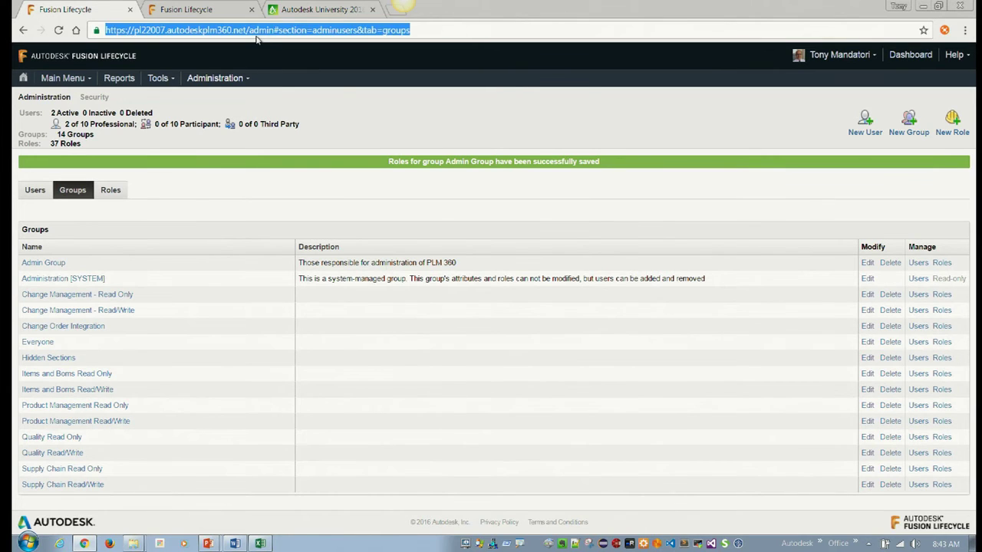
key("Return")
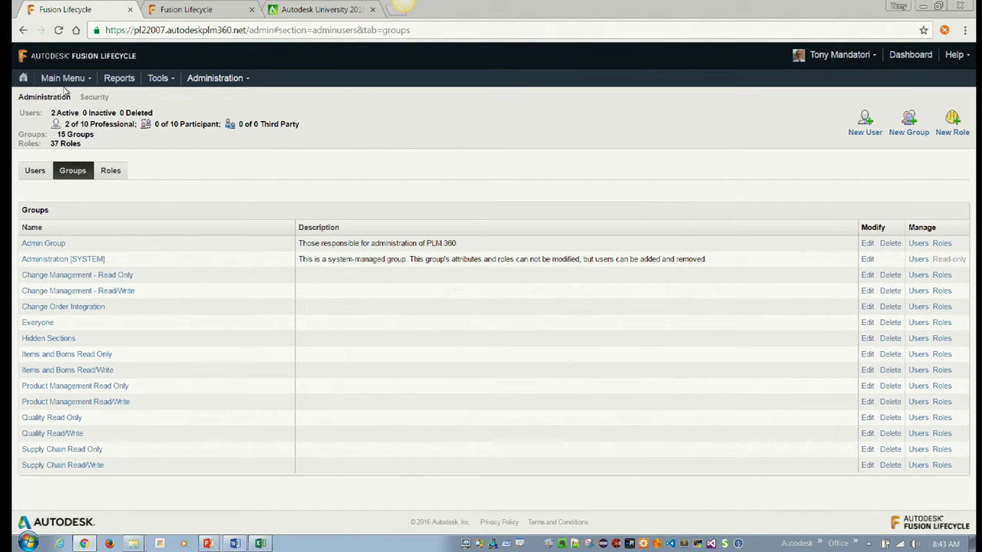
left_click(65, 79)
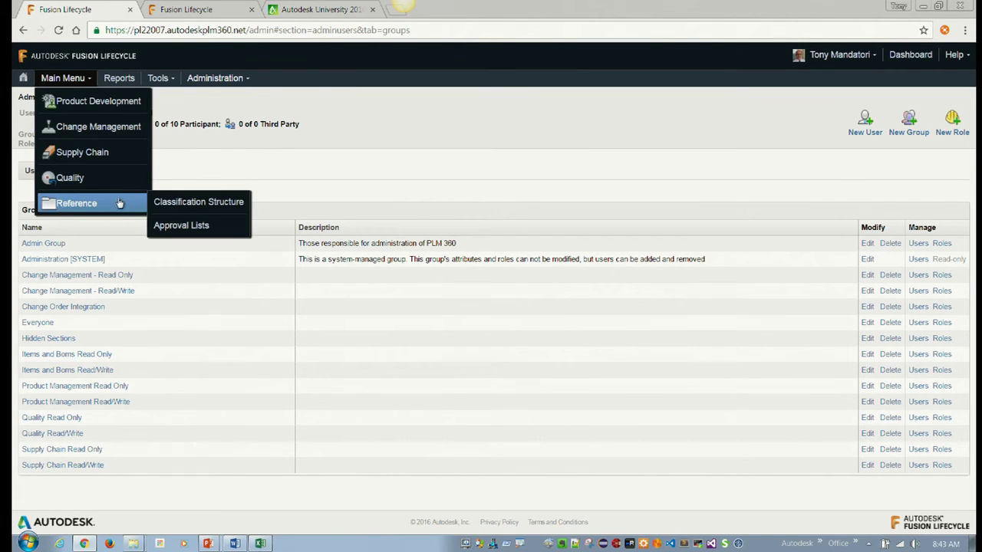
mouse_move(115, 107)
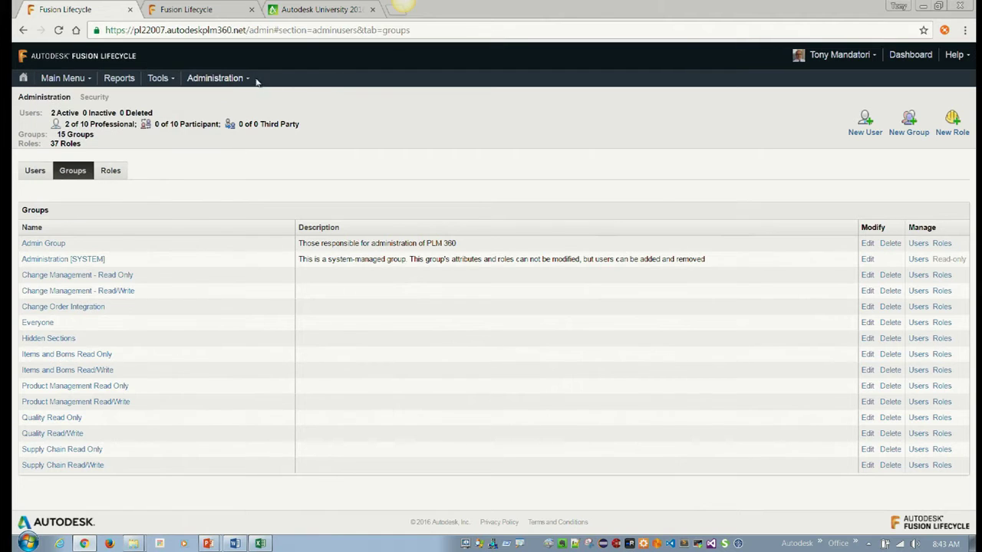
In the Main Menu Designer, place the ATA workspace first under the Reference category and save the layout
mouse_move(253, 83)
mouse_move(260, 172)
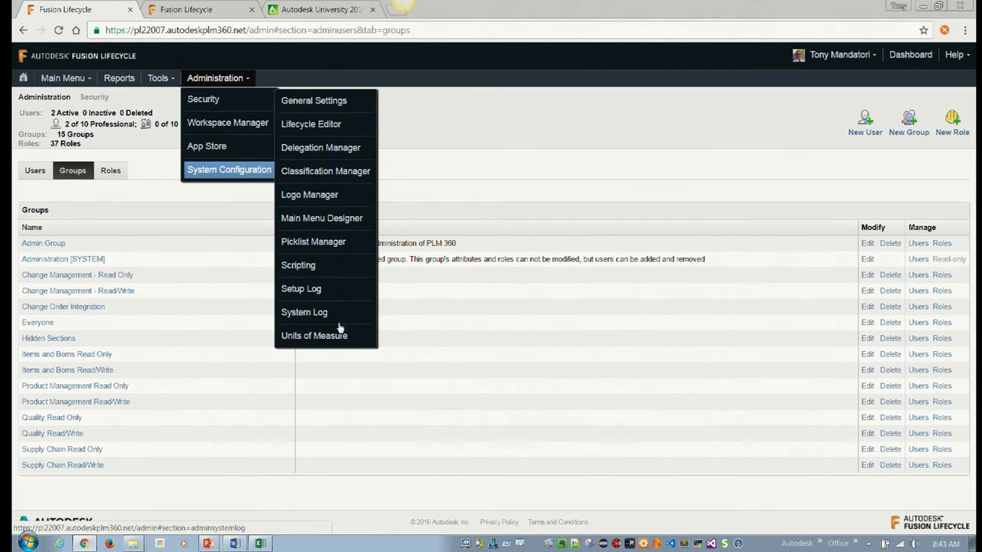
left_click(360, 219)
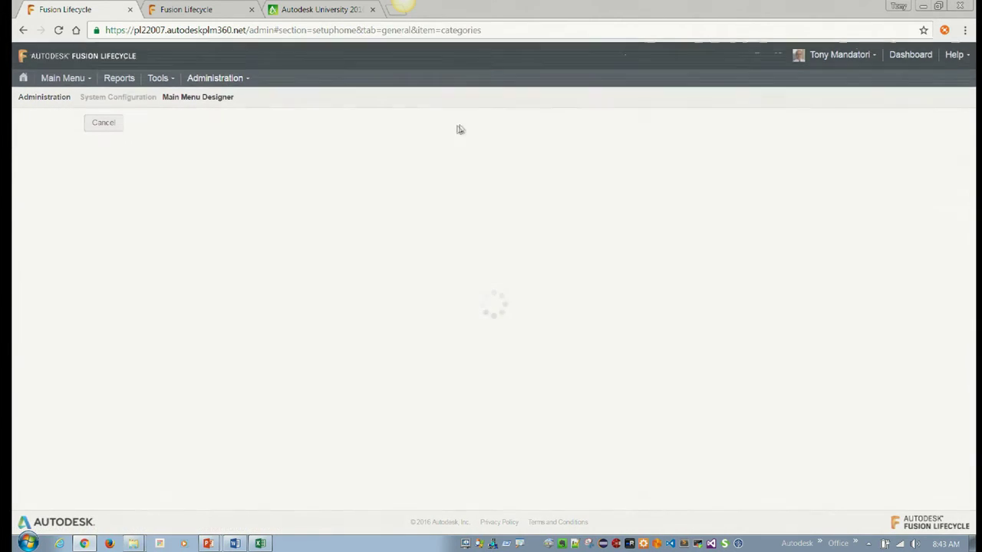
scroll(177, 226, "down", 3)
scroll(153, 189, "up", 3)
left_click_drag(100, 184, 144, 434)
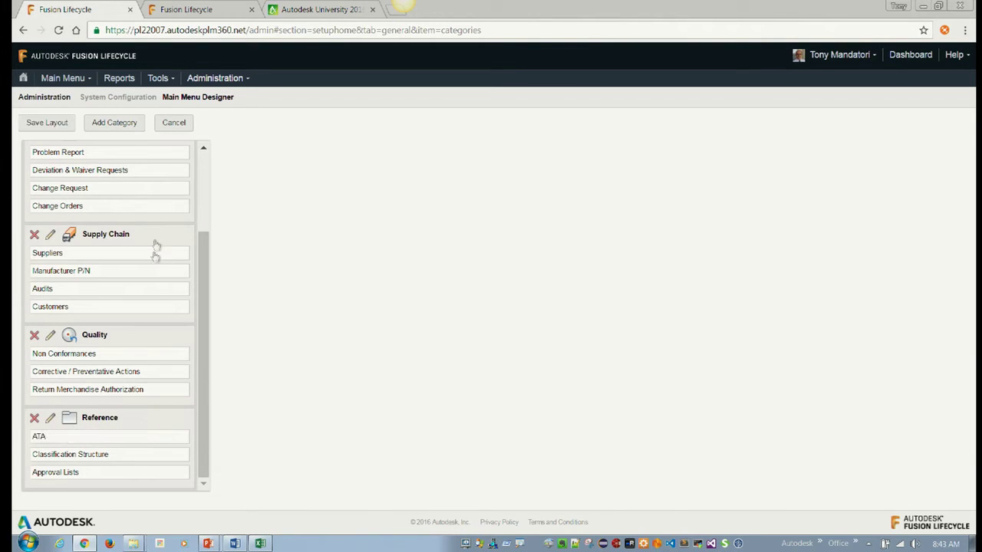
left_click(47, 123)
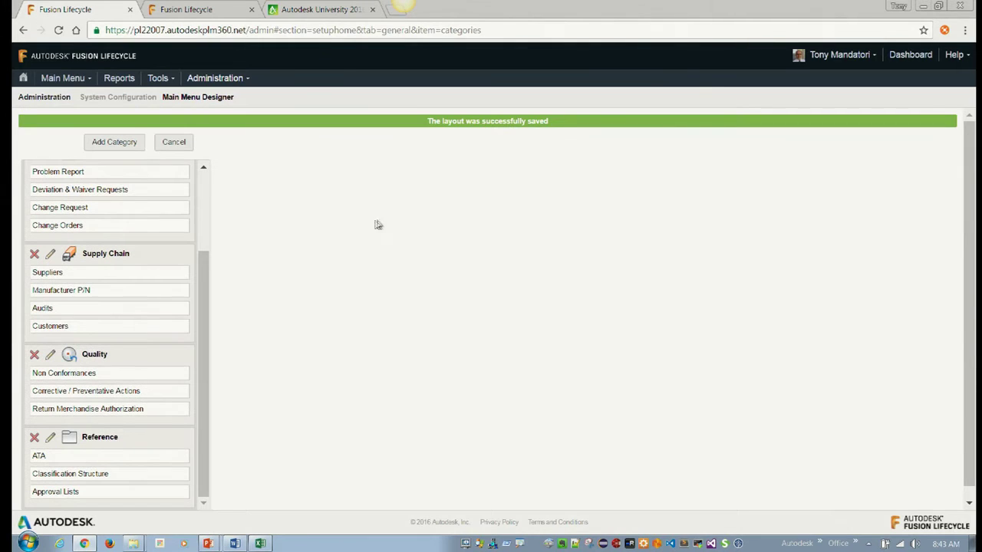
Create a menu category named Aircraft Example using the last icon in the set, and save it
left_click_drag(196, 290, 198, 181)
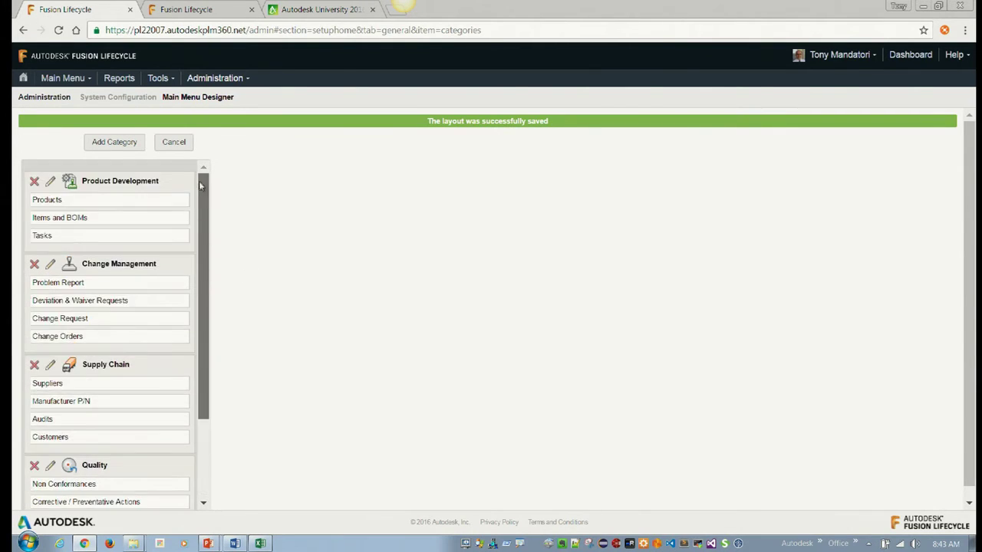
left_click(102, 147)
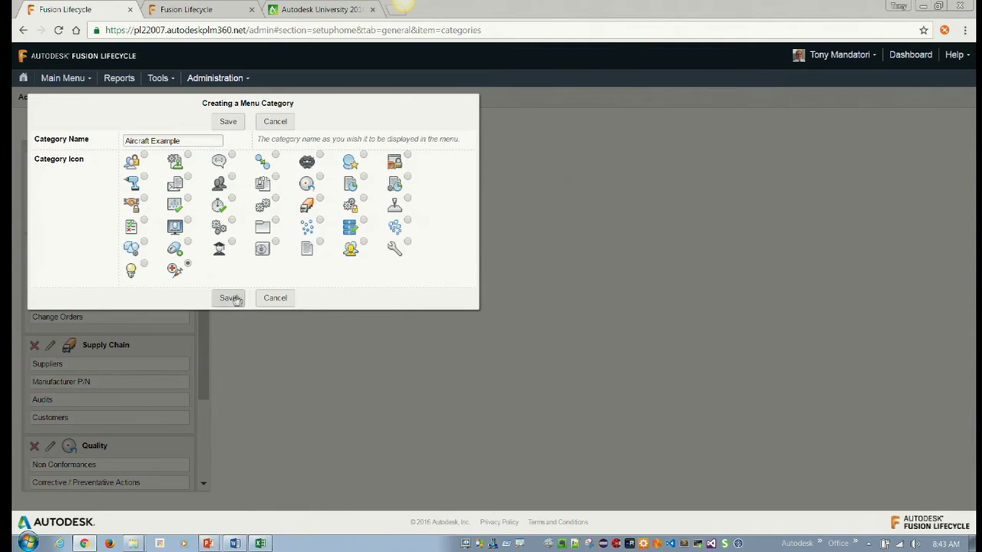
left_click(228, 297)
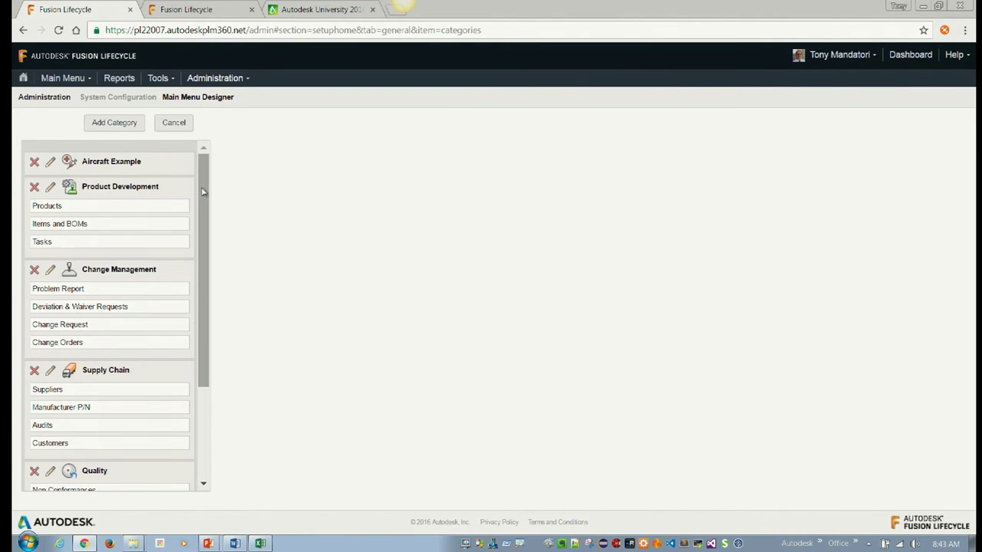
Move the ATA workspace from Reference into the Aircraft Example category and save the layout
left_click_drag(202, 191, 234, 335)
left_click_drag(91, 440, 131, 162)
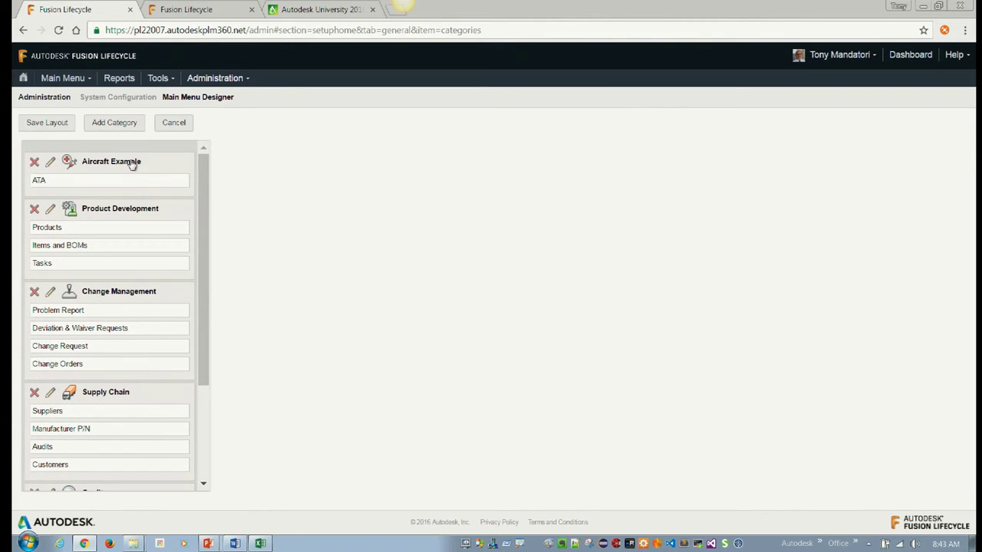
left_click(47, 123)
Reload the page and check how the ATA workspace is listed in the main menu
left_click(205, 29)
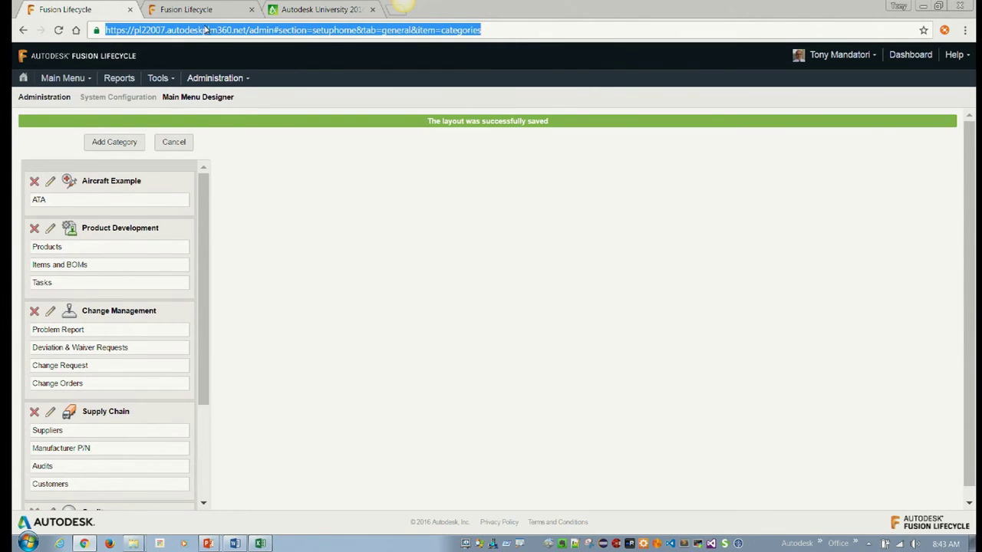
key("Return")
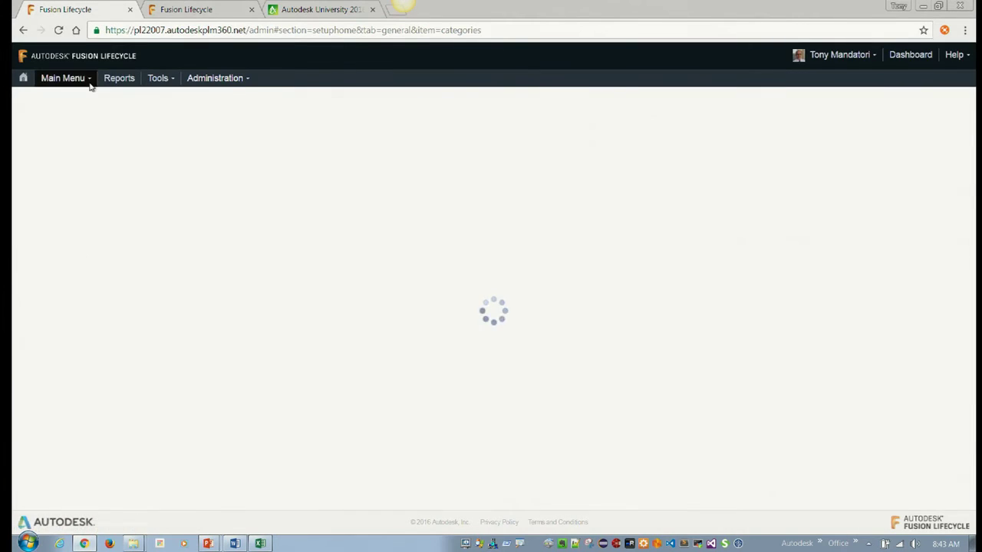
left_click(88, 80)
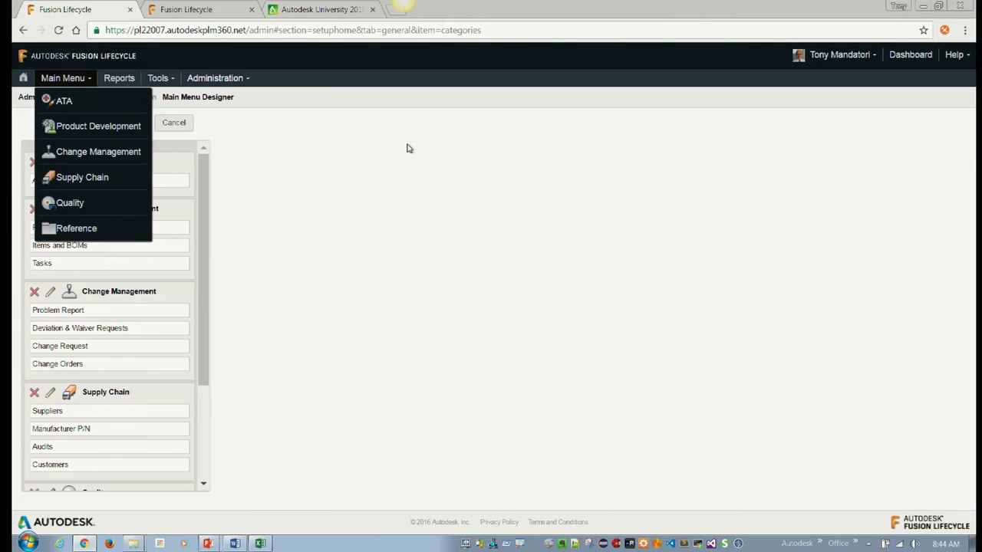
left_click(376, 143)
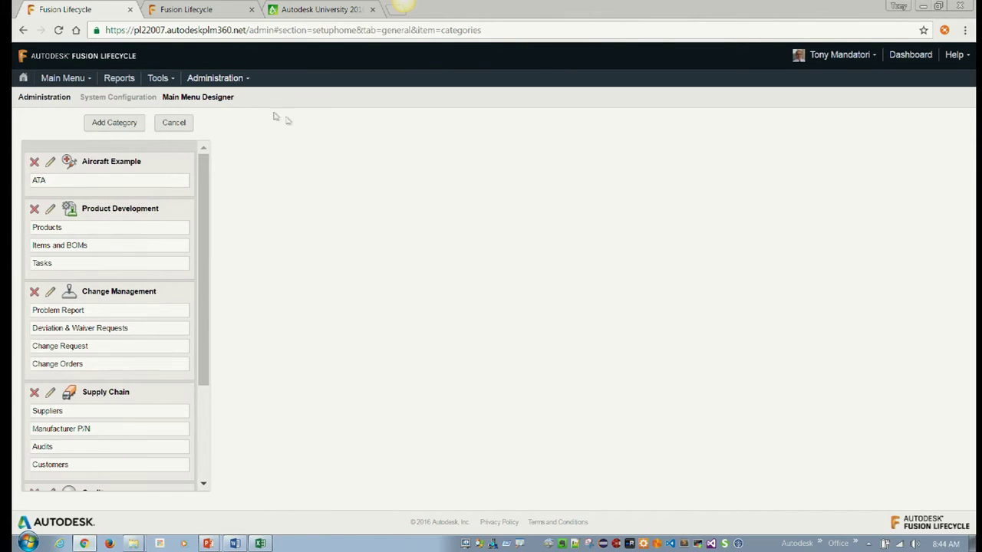
Open the Imports list and check which workspaces are available for a new import project
left_click(159, 80)
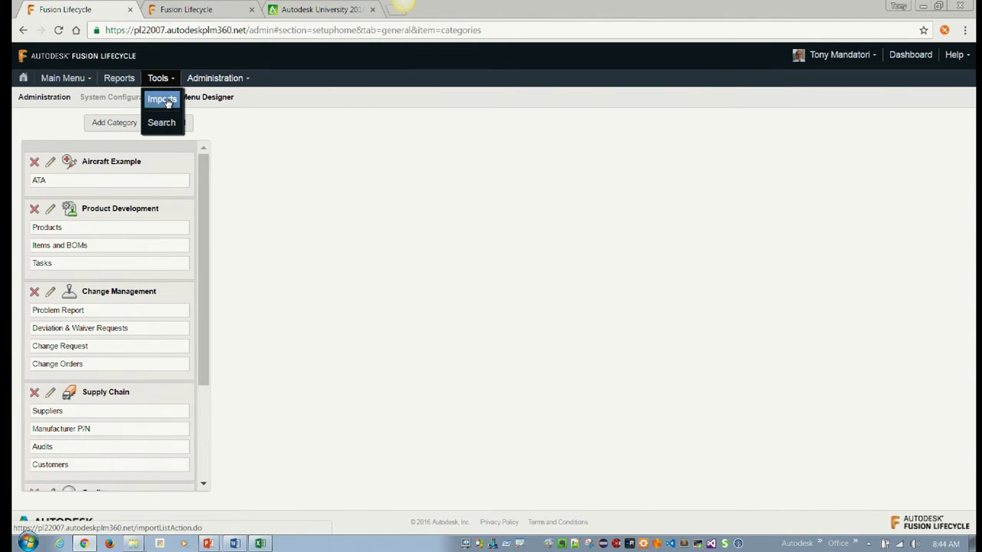
left_click(166, 102)
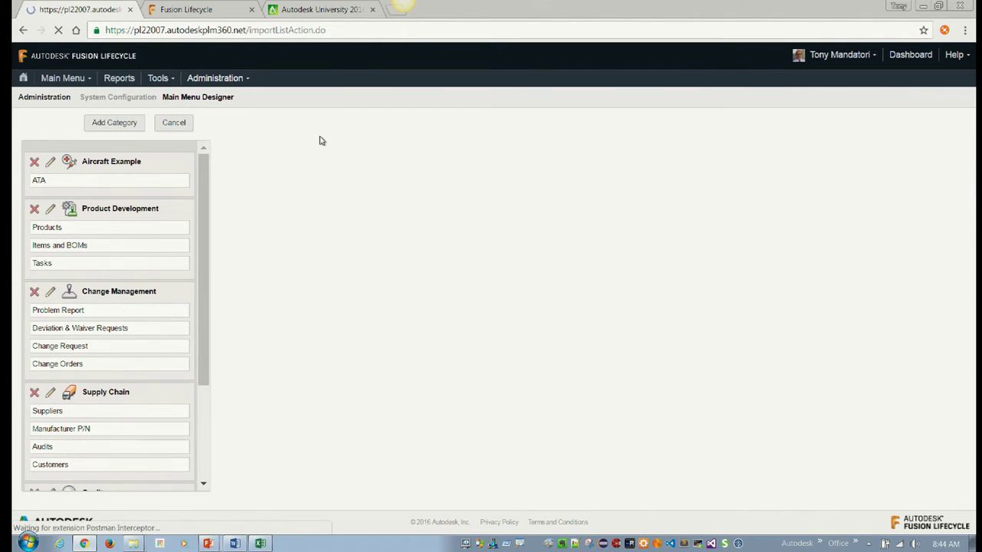
left_click(230, 133)
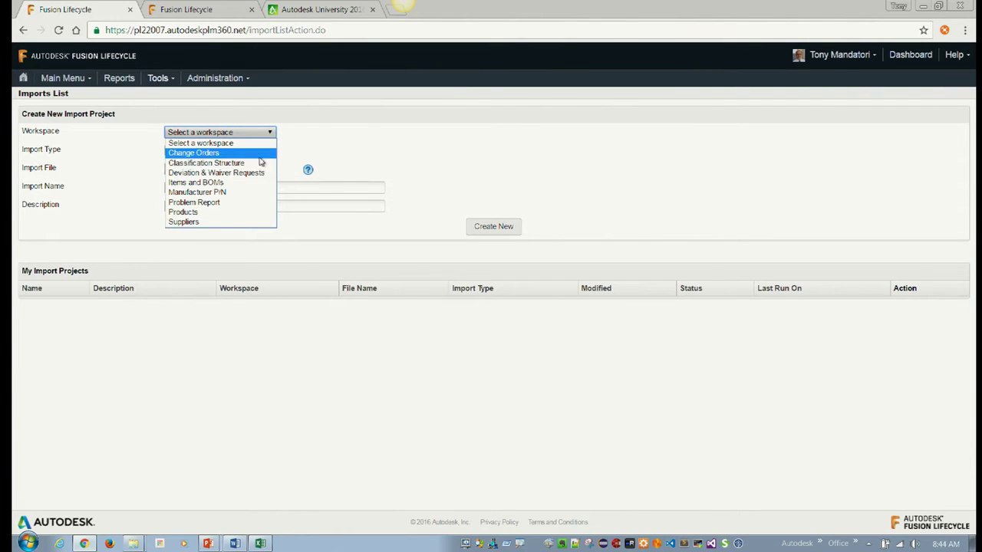
left_click(378, 140)
Add the special permission Run Imports to the ATA [R/W] role and save its permissions
left_click(253, 80)
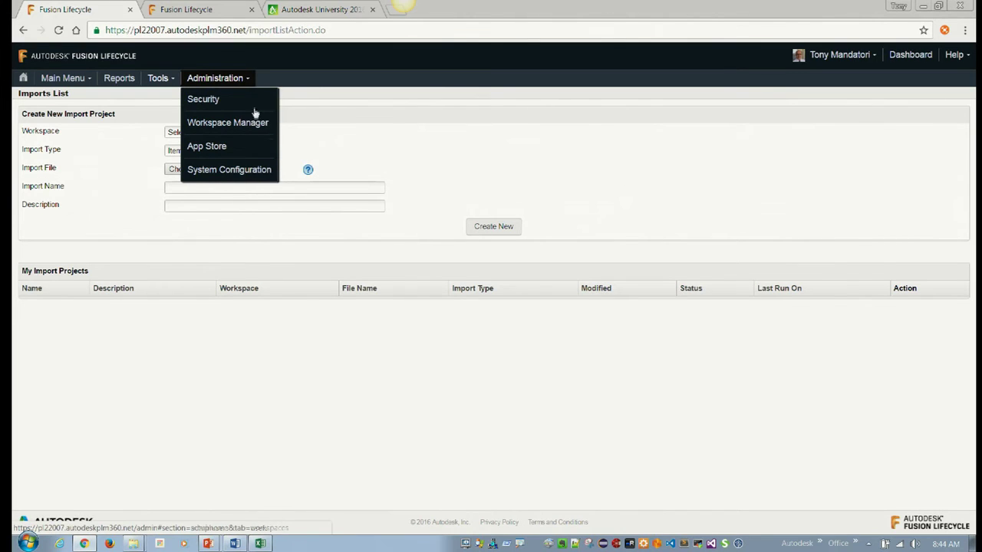
mouse_move(255, 110)
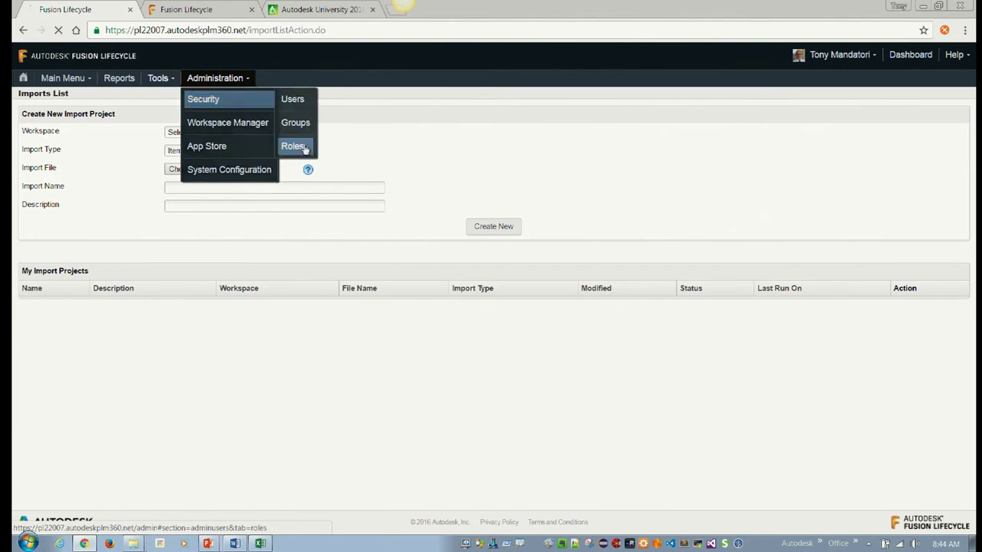
left_click(305, 150)
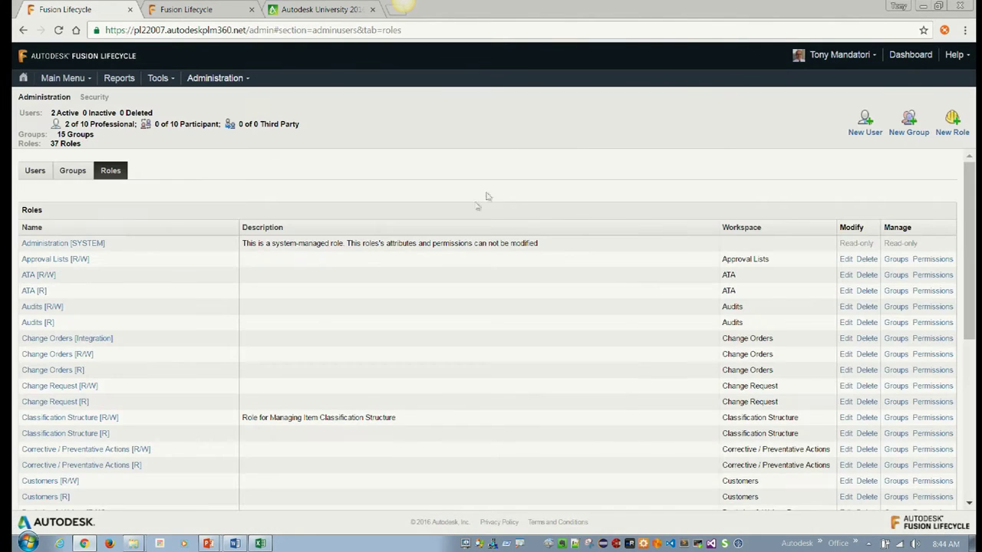
left_click(935, 277)
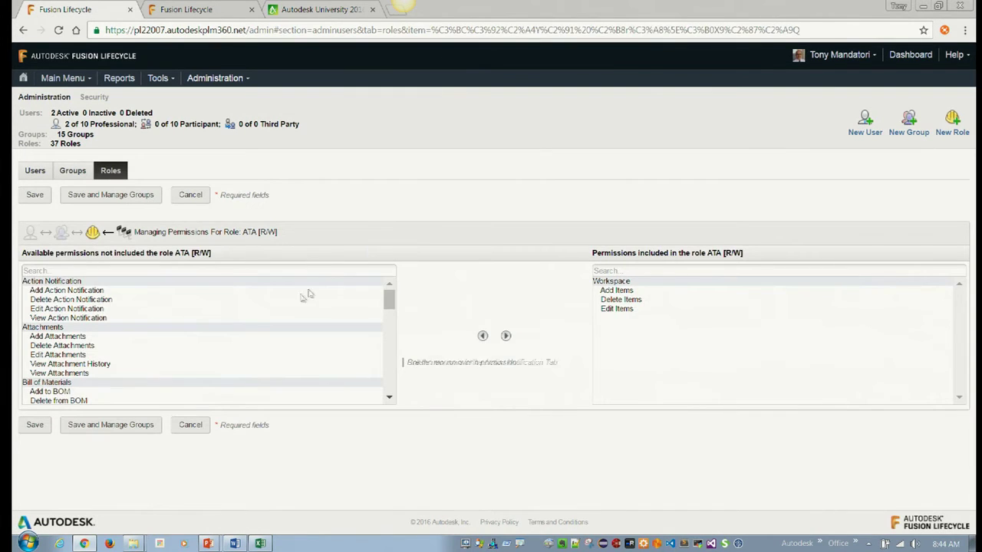
scroll(237, 315, "down", 10)
scroll(237, 311, "down", 10)
scroll(236, 310, "down", 5)
left_click(158, 326)
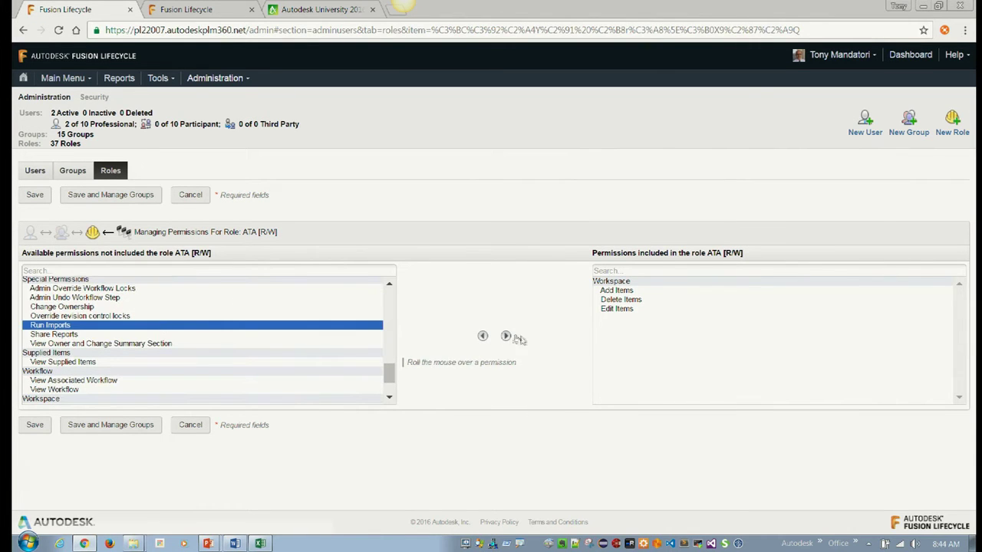
left_click(505, 336)
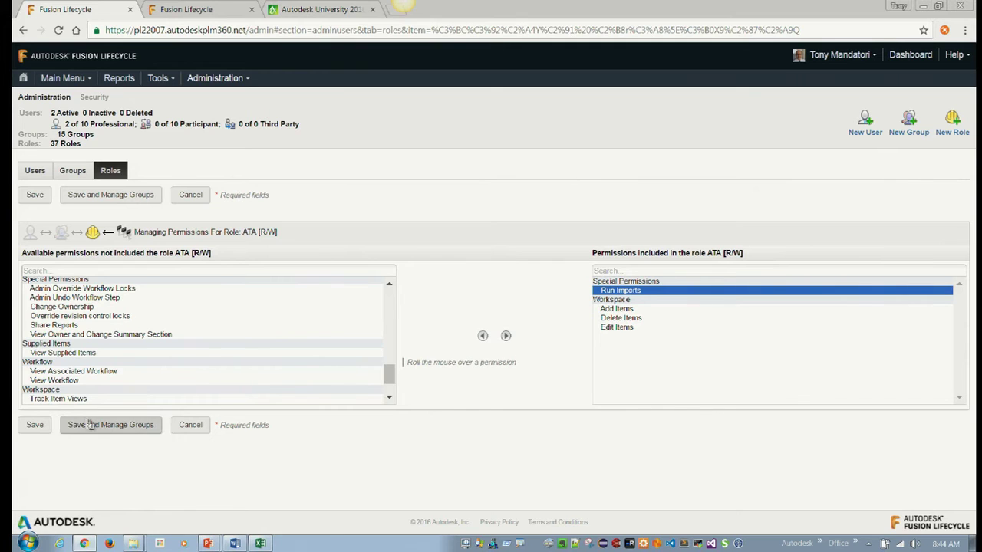
left_click(35, 425)
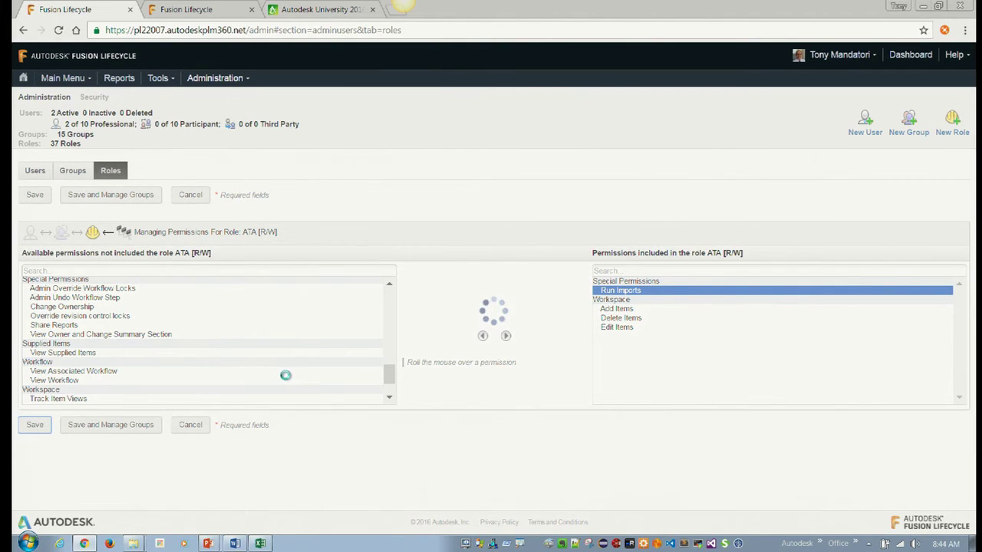
Check the permission requirements on the ATA demo slide and reload the roles page in the browser
key("alt+Tab")
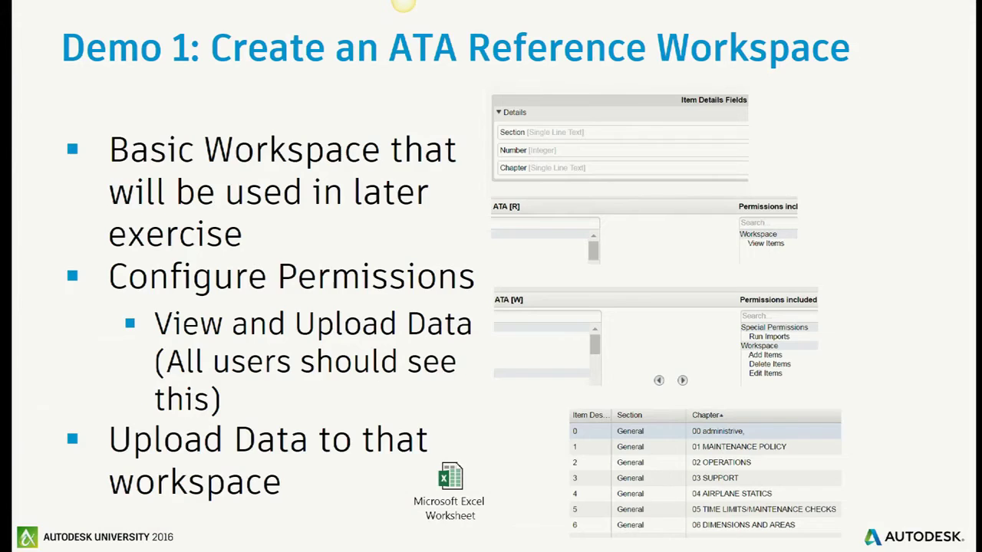
key("alt+Tab")
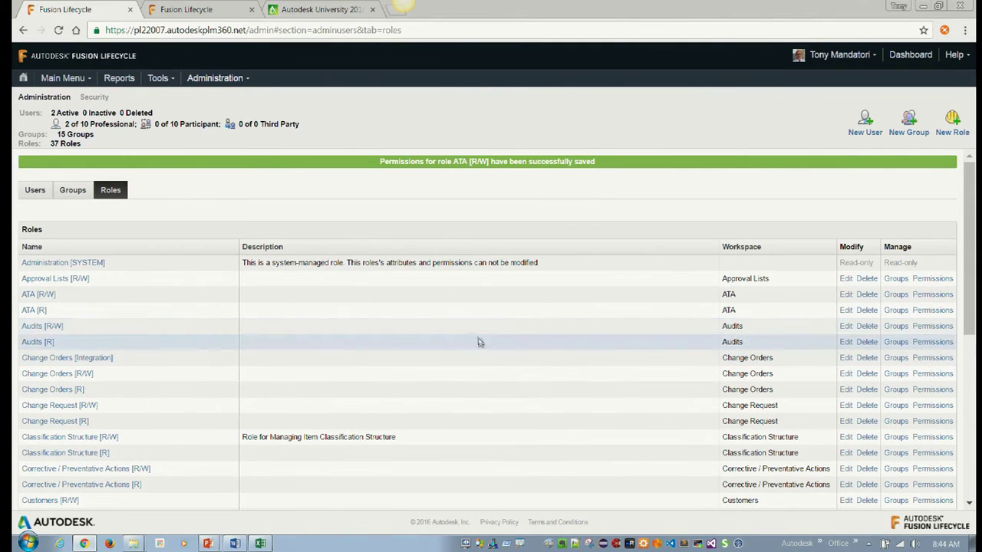
left_click(266, 31)
key("Return")
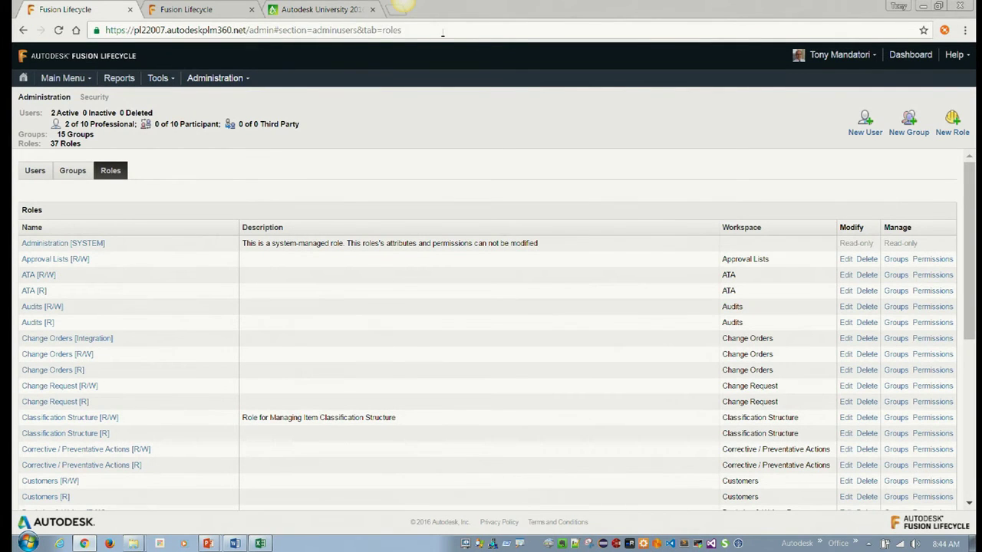
Open the Imports list for creating a new import project
left_click(441, 32)
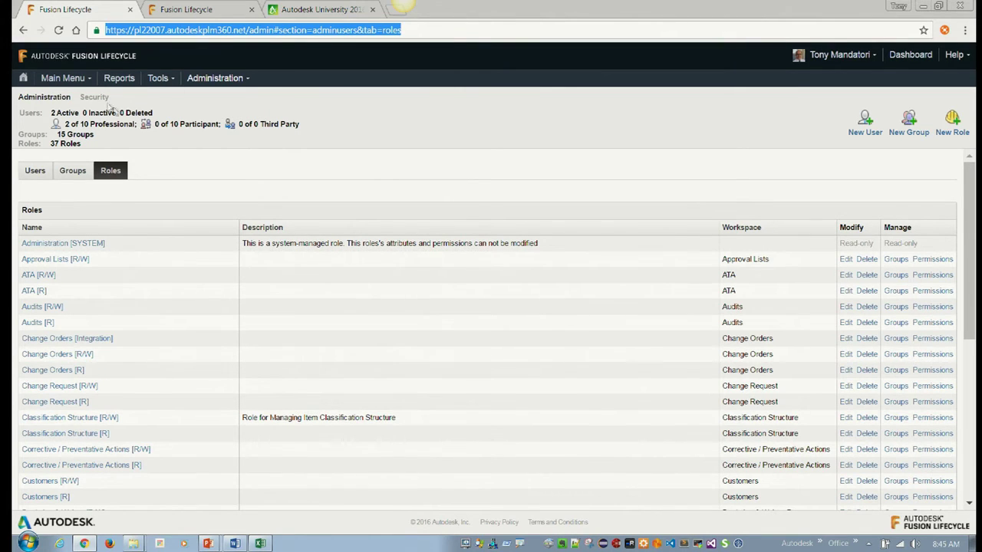
mouse_move(84, 87)
left_click(162, 78)
left_click(161, 99)
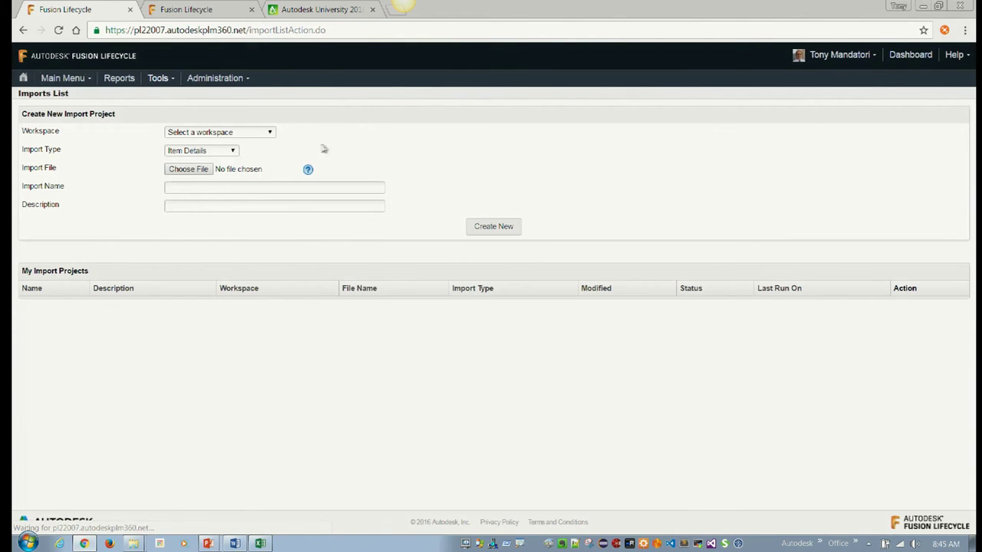
Create an Item Details import project for the ATA workspace from ATA.xlsx, named Import ATA Chapters
left_click(269, 132)
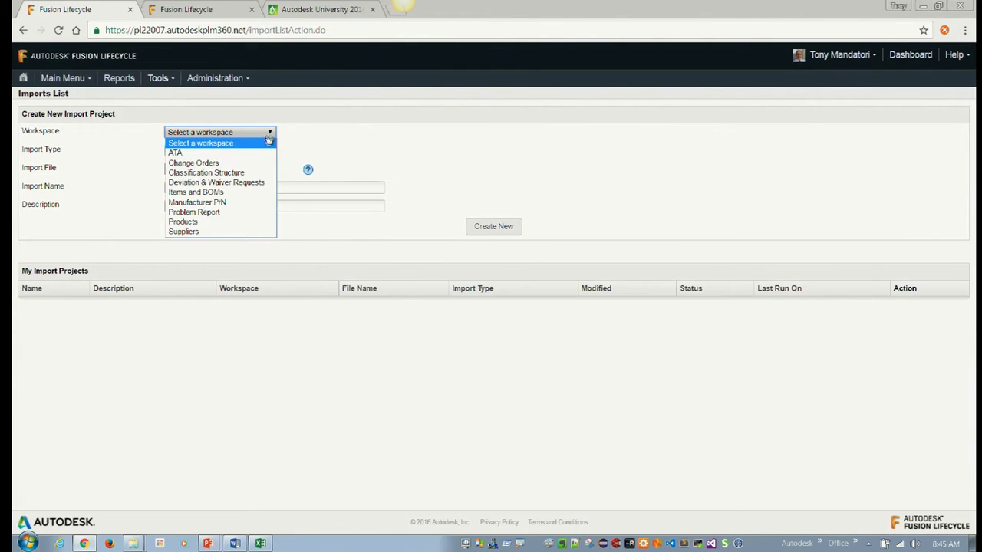
left_click(256, 155)
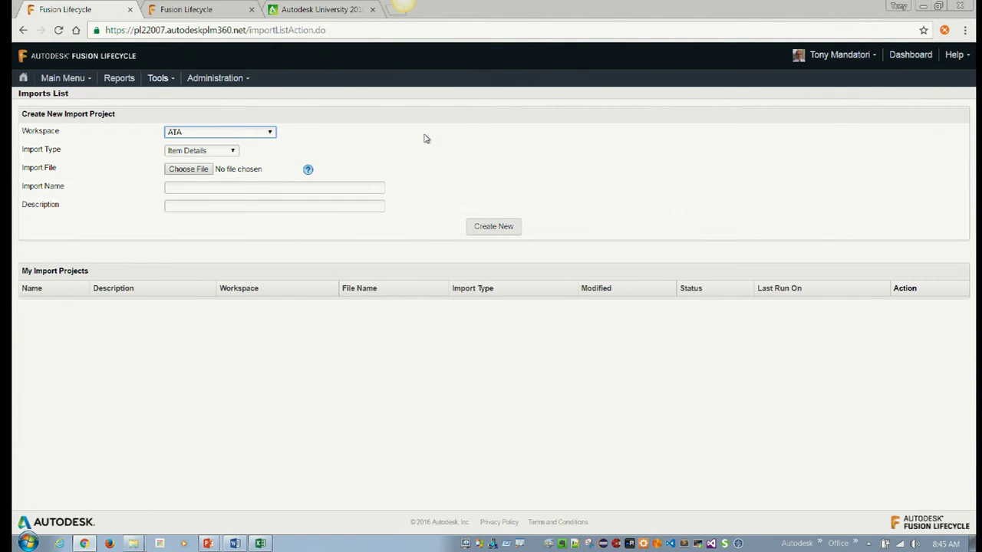
left_click(175, 170)
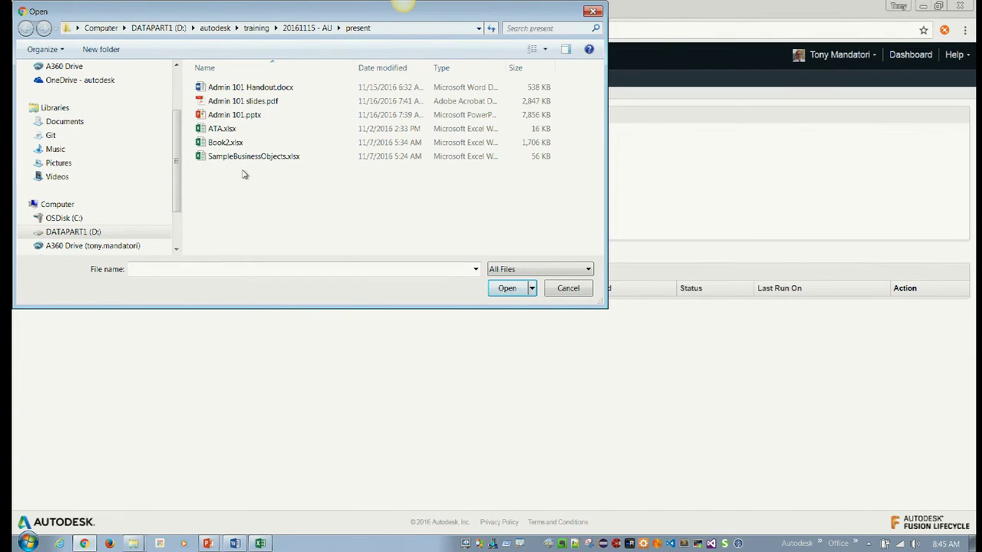
left_click(238, 130)
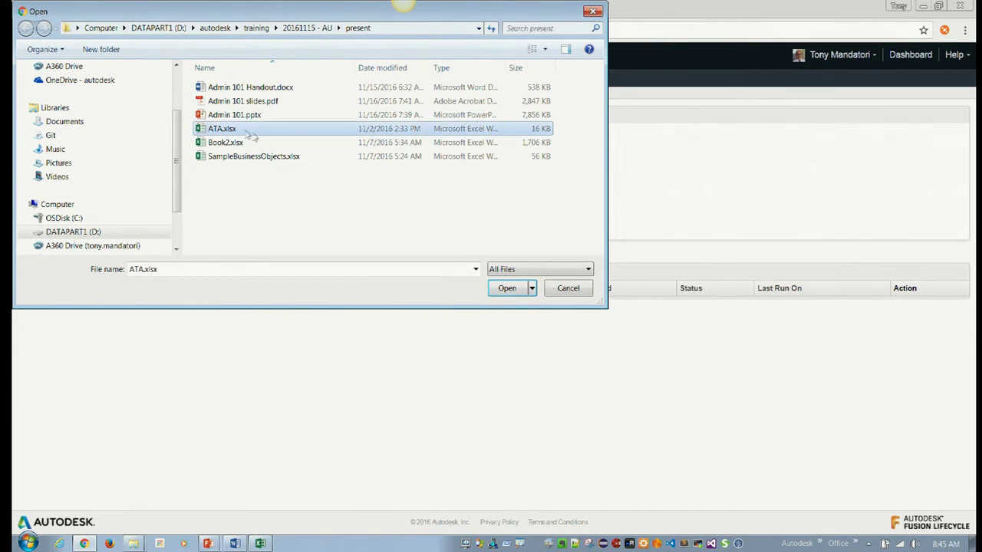
left_click(509, 293)
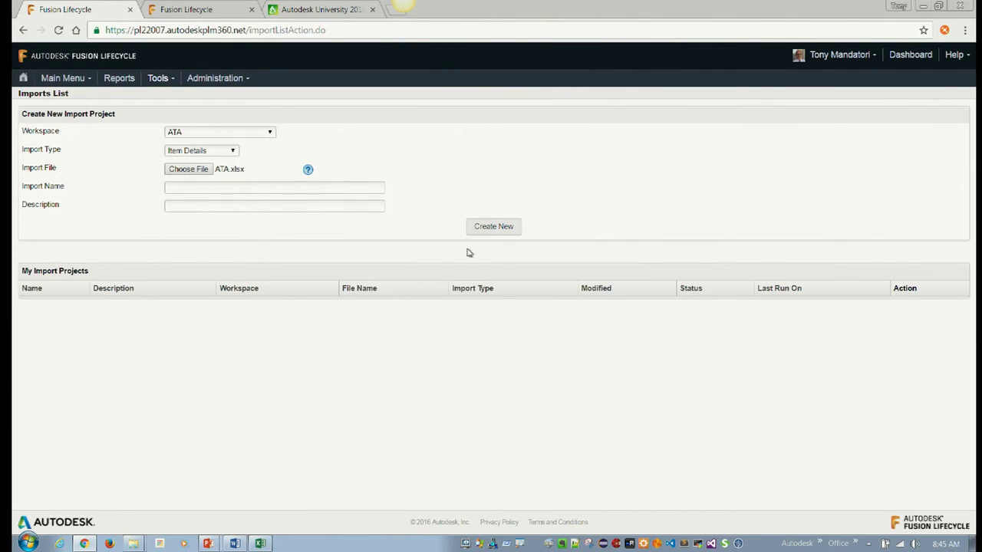
left_click(240, 184)
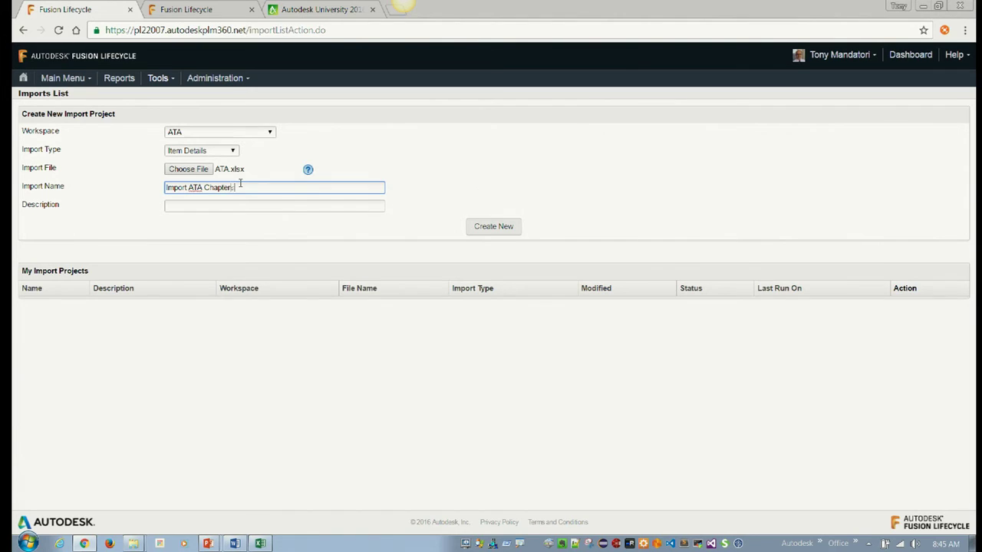
type("Import ATA Chapters")
left_click(491, 227)
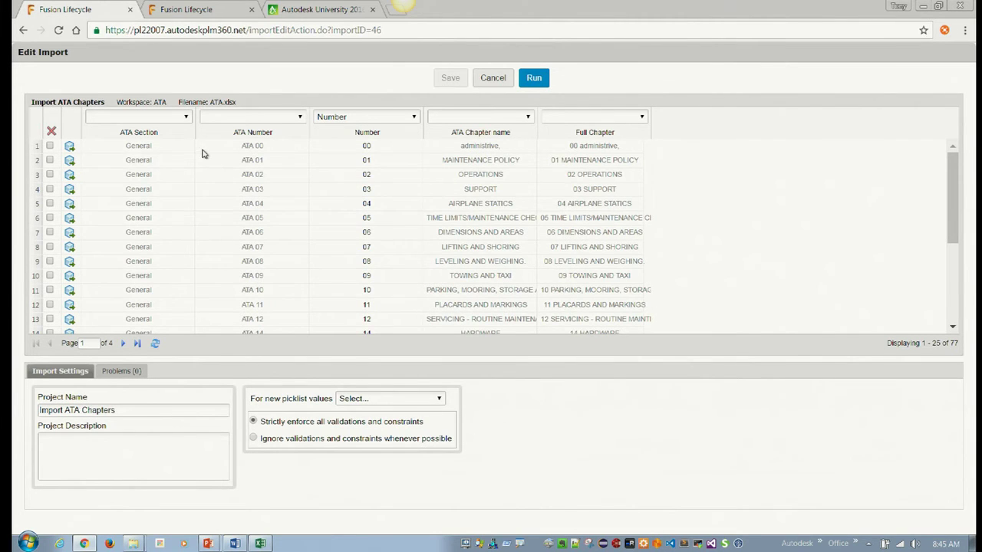
Map the ATA Section column to Section and Full Chapter to Chapter, and set the import to match on ATA Section
left_click(186, 117)
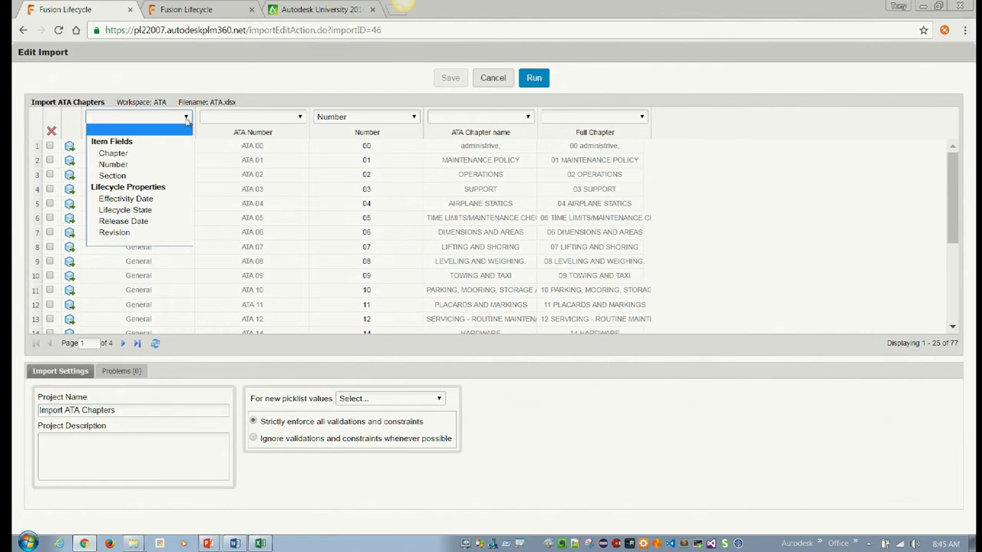
left_click(165, 175)
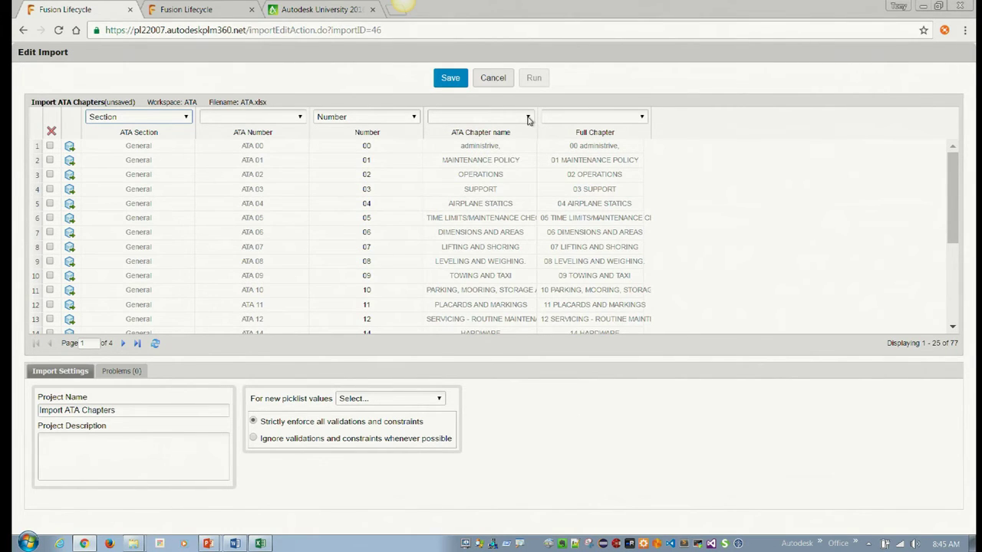
left_click(640, 118)
left_click(634, 156)
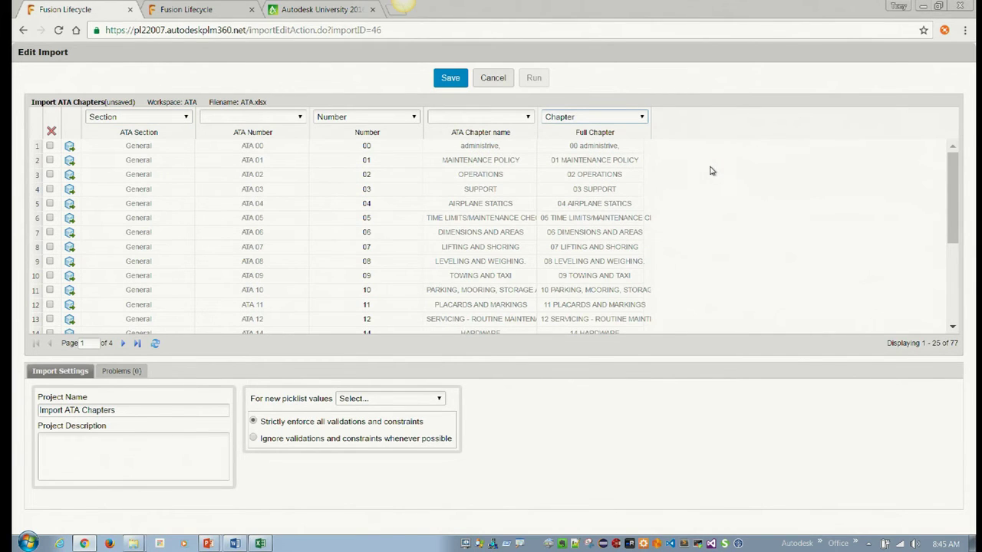
left_click(190, 133)
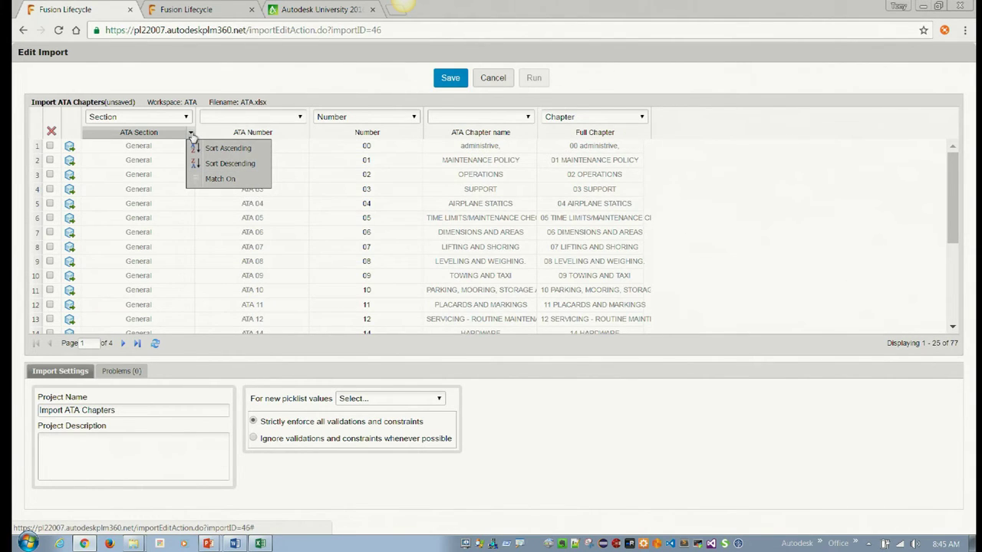
left_click(205, 180)
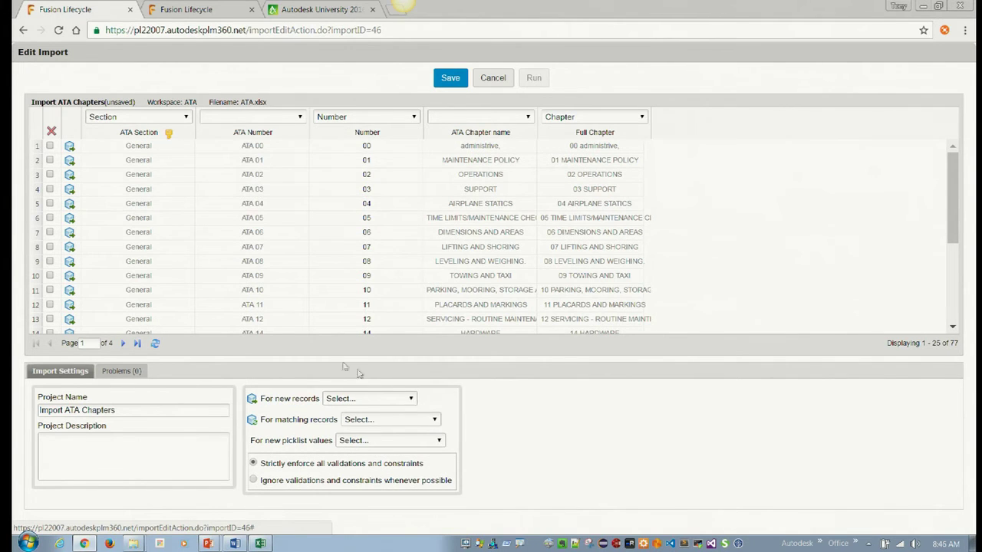
Set new records to Add to the workspace, matching records to Update the workspace and new picklist values to Error, and save the import
left_click(410, 399)
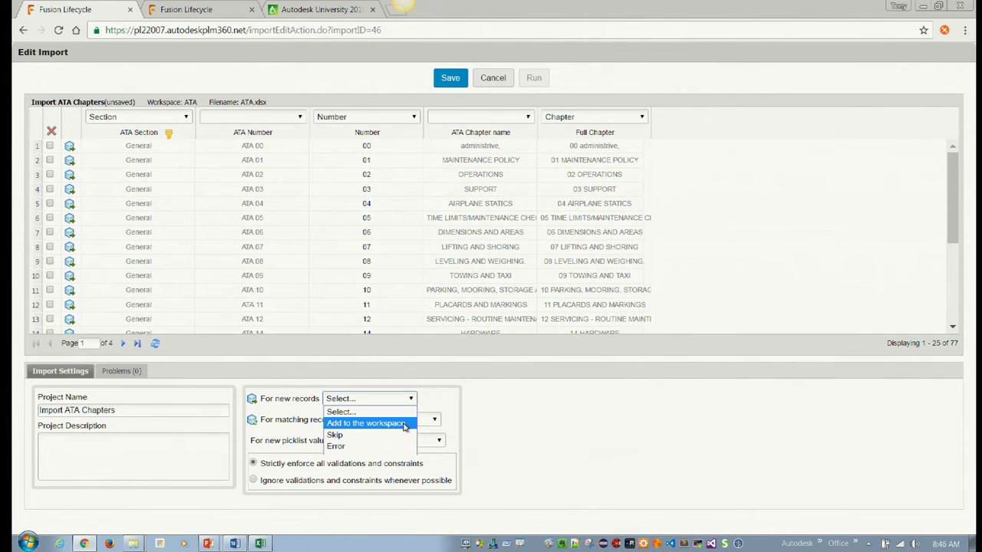
left_click(405, 423)
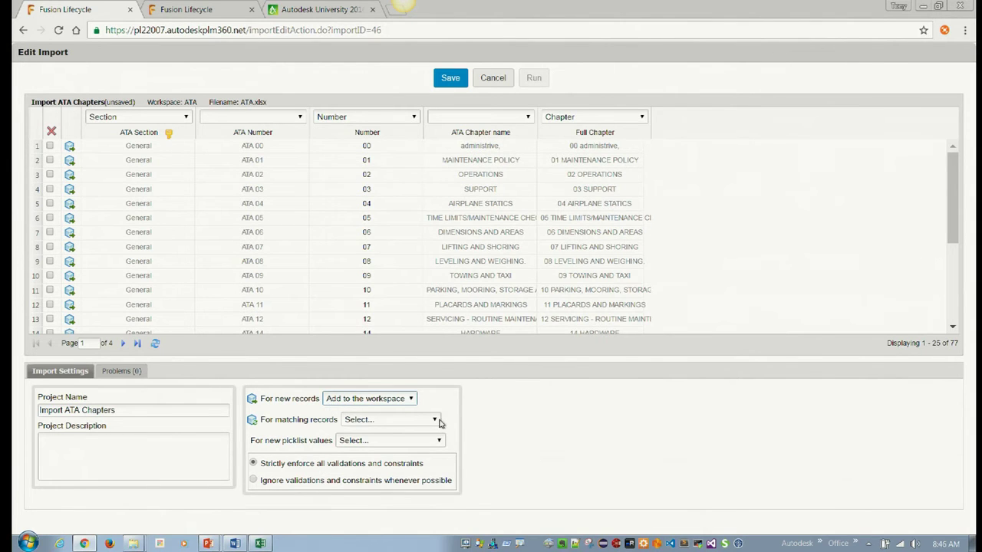
left_click(436, 421)
left_click(427, 441)
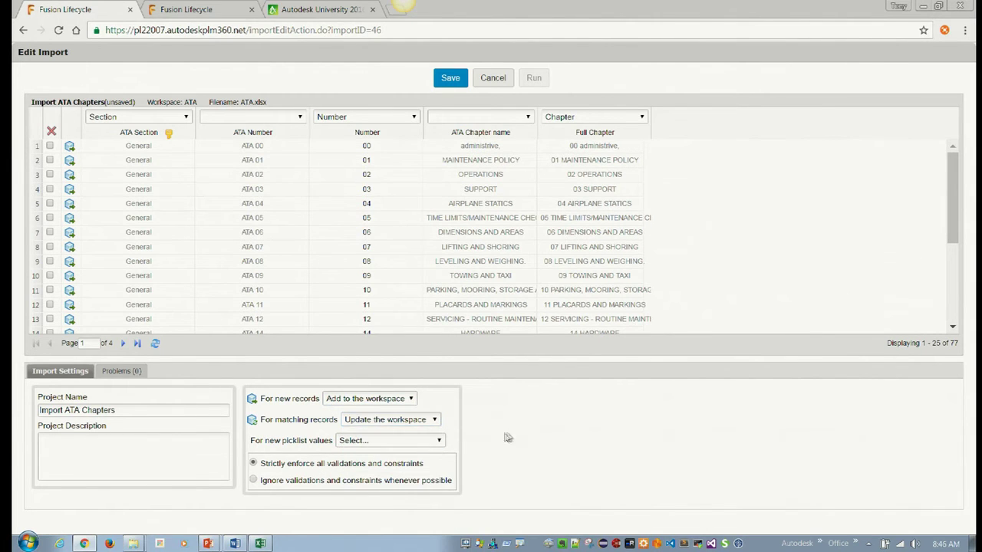
left_click(440, 442)
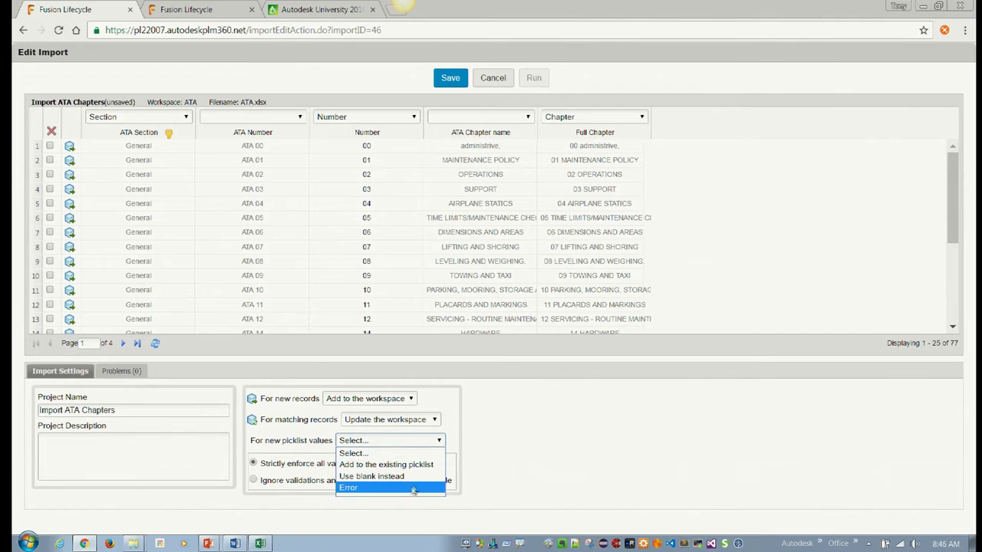
left_click(360, 488)
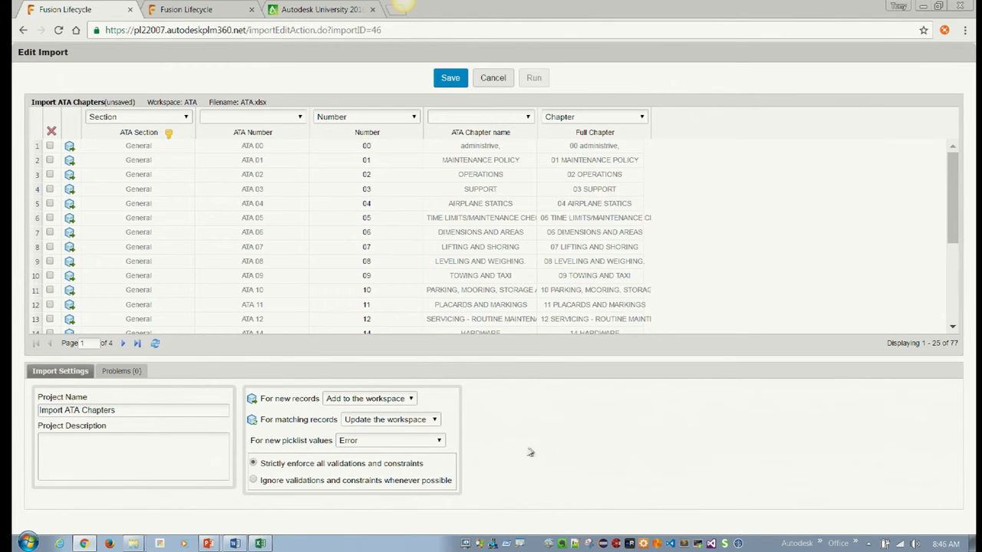
left_click(450, 78)
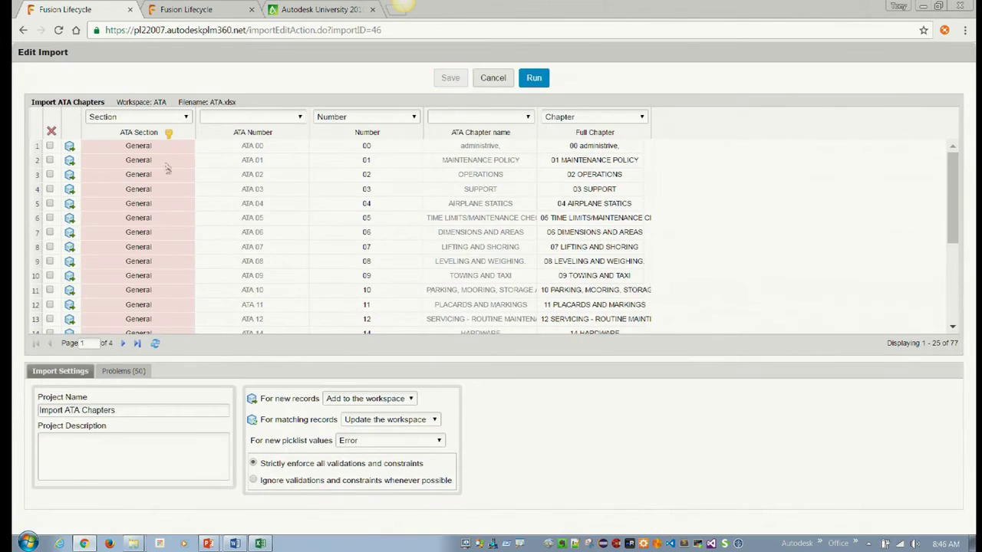
Review the import's listed errors and remove the Match On setting from the ATA Section column
left_click(132, 373)
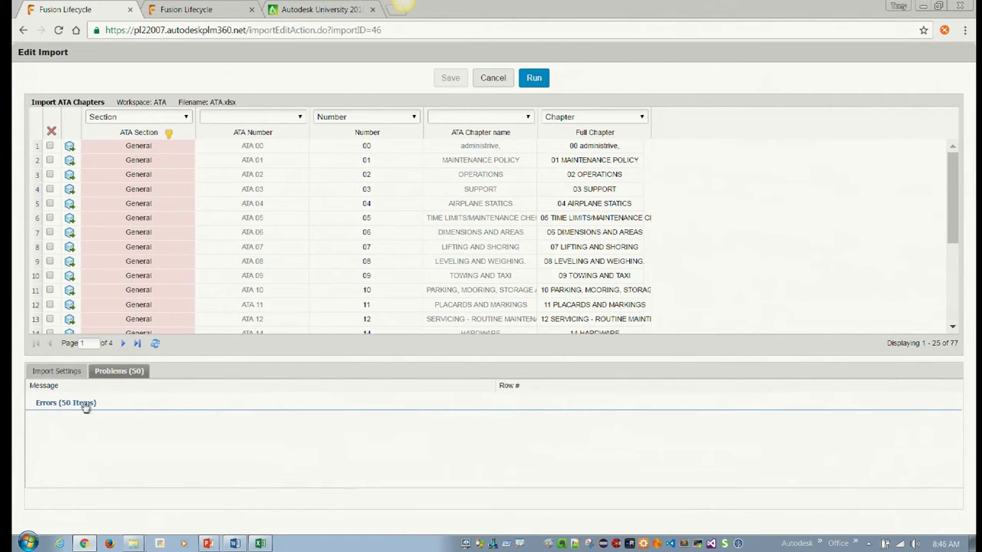
left_click(90, 408)
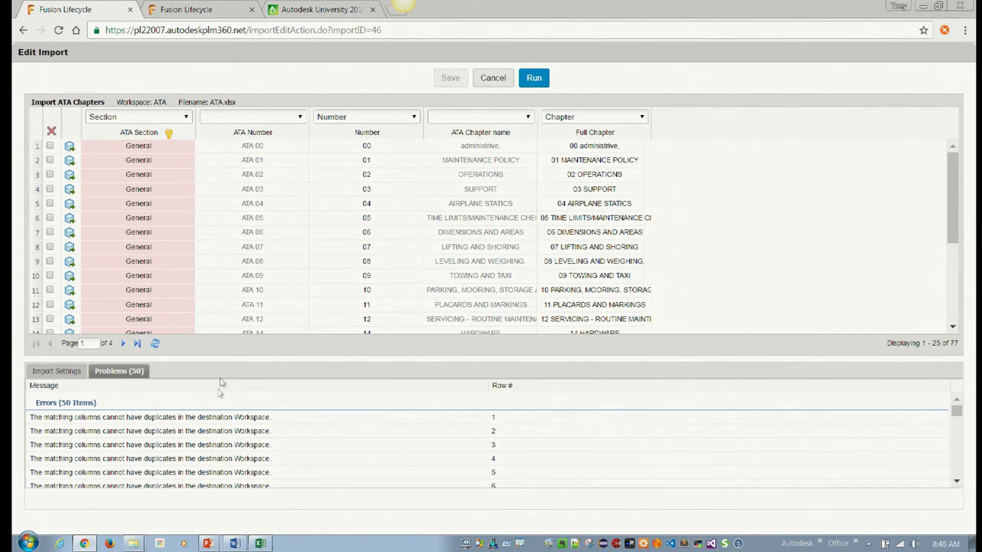
left_click(169, 132)
left_click(190, 133)
left_click(223, 180)
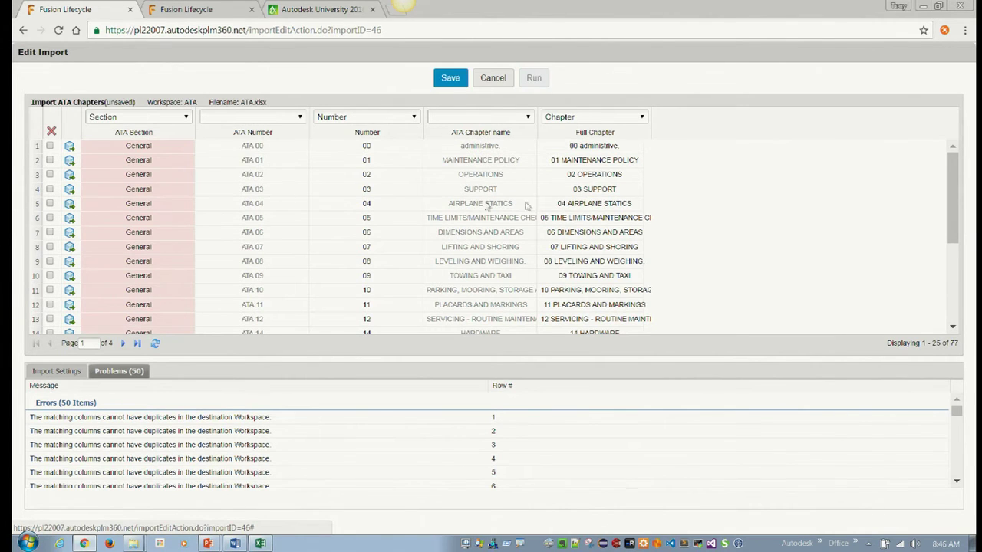
Set the import to match on the Number column, save it and return to the Imports list
left_click(642, 117)
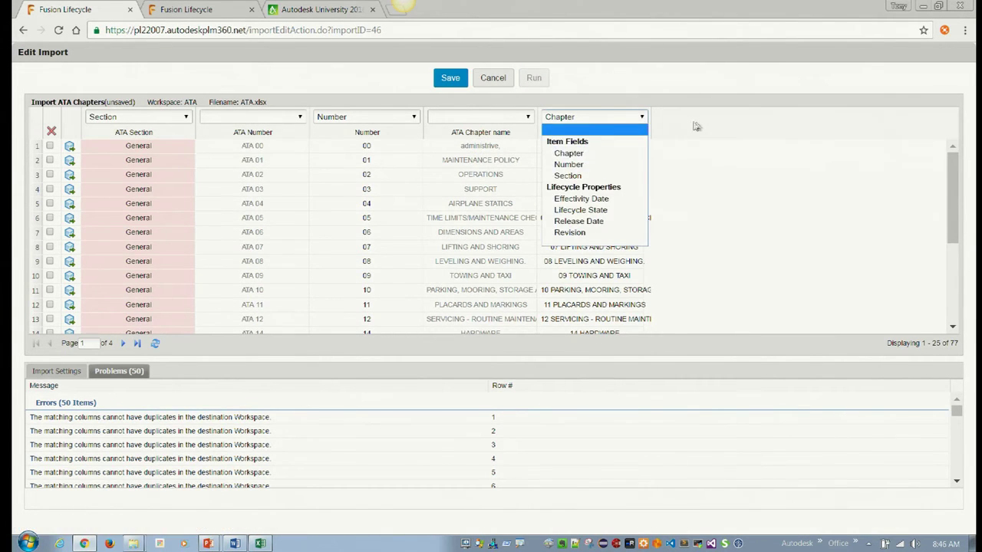
left_click(643, 151)
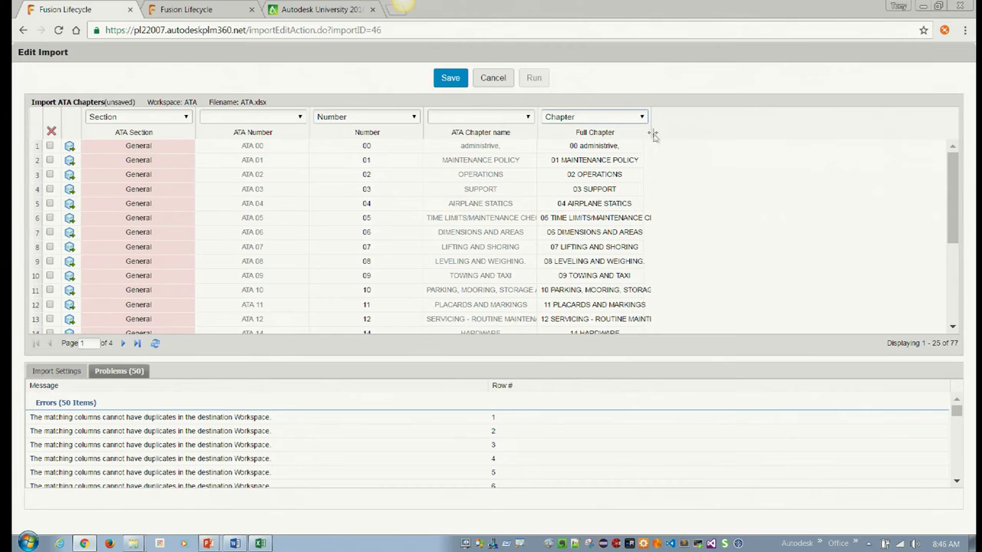
left_click(418, 133)
left_click(434, 182)
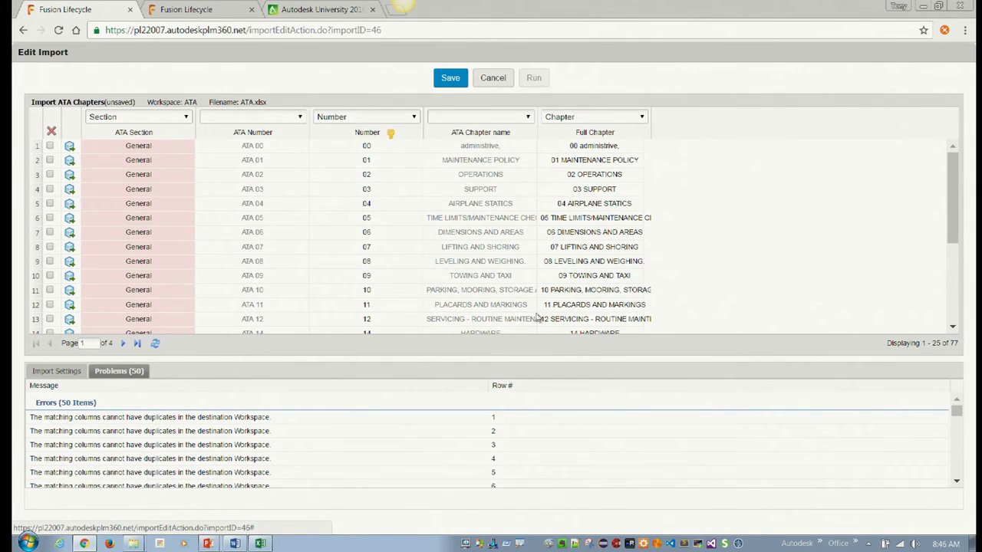
left_click(450, 78)
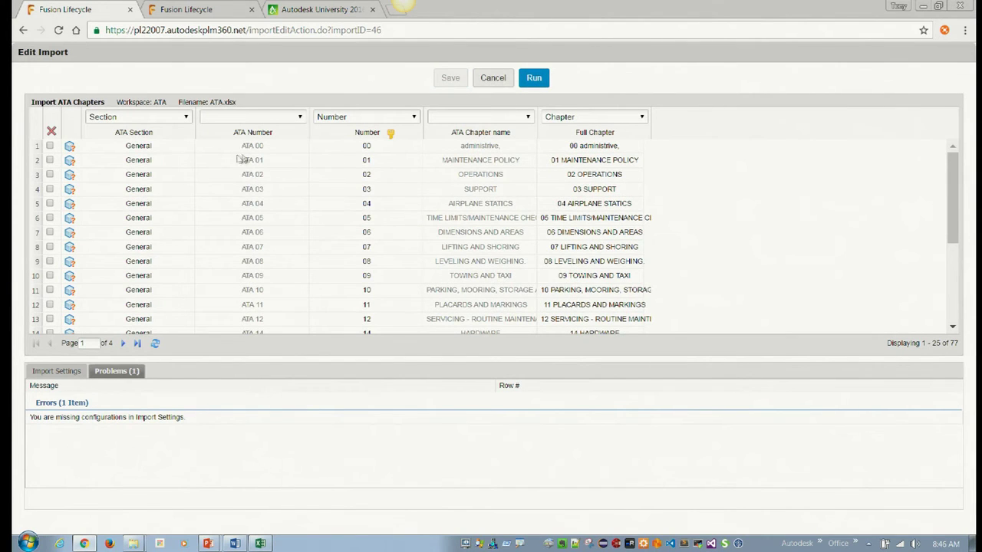
left_click(506, 83)
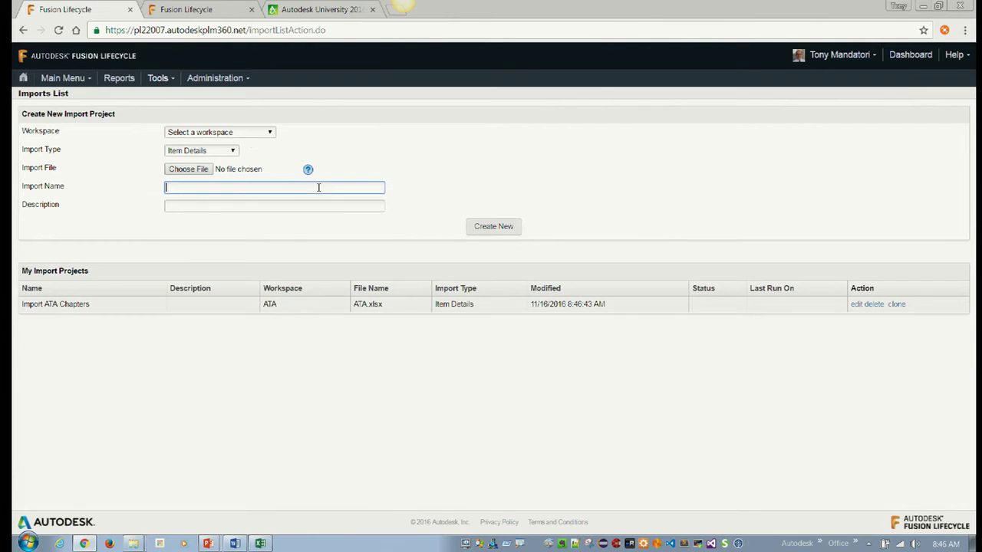
Create another Item Details import project for the ATA workspace from ATA.xlsx, named Test 2
left_click(252, 132)
left_click(496, 182)
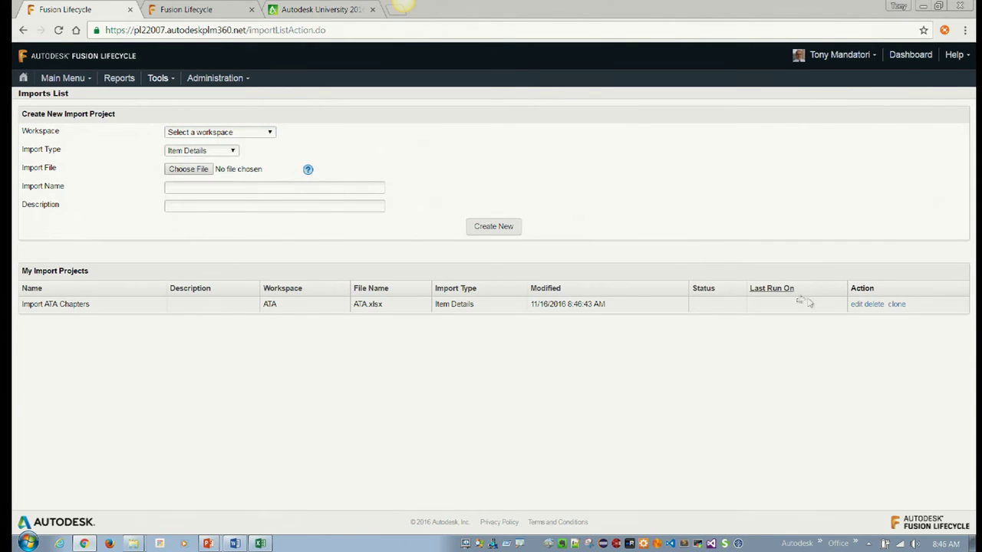
left_click(263, 132)
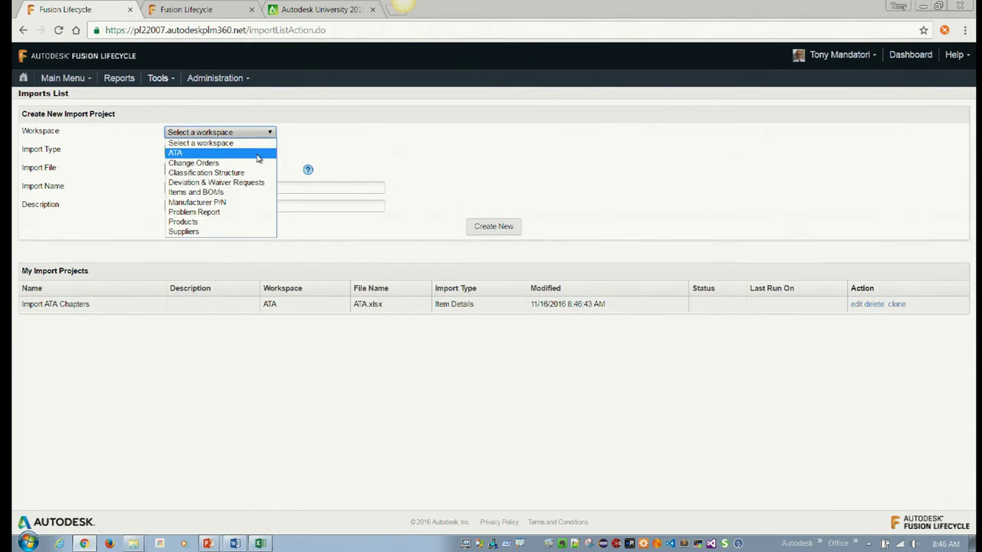
left_click(230, 152)
left_click(234, 153)
left_click(235, 161)
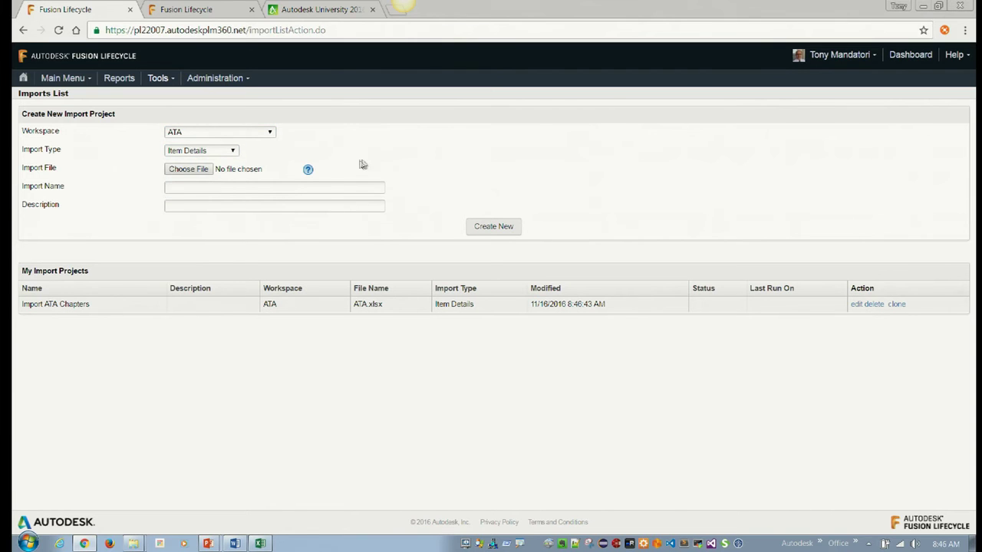
left_click(188, 169)
left_click(246, 127)
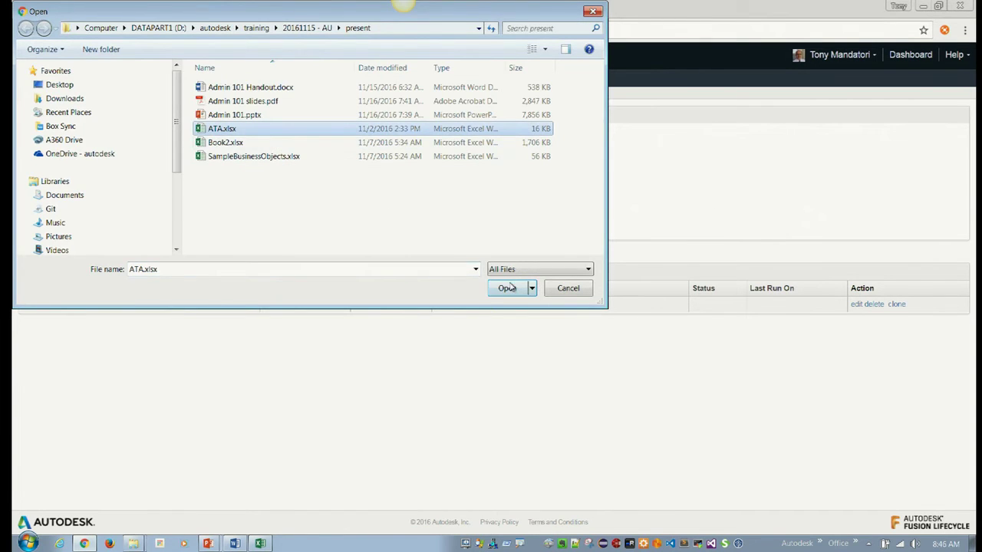
left_click(506, 287)
left_click(266, 188)
type("Test 2")
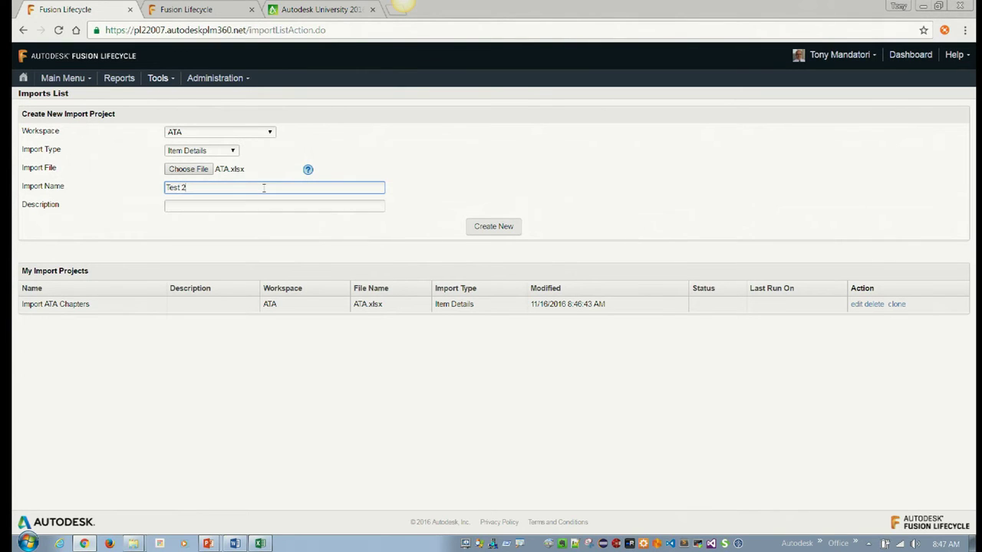
left_click(497, 228)
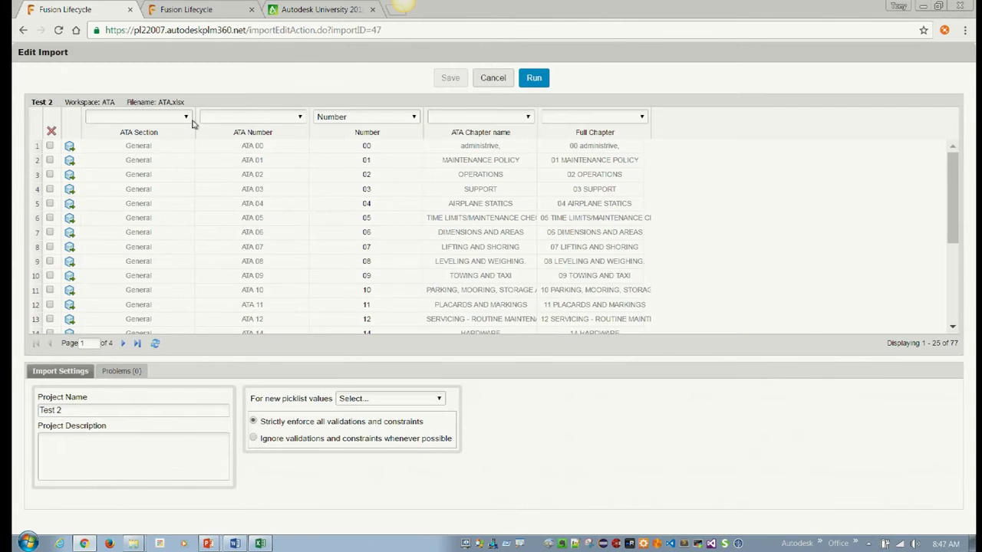
Map the ATA Section column to Section and Full Chapter to Chapter, and match the import on the Number column
left_click(192, 121)
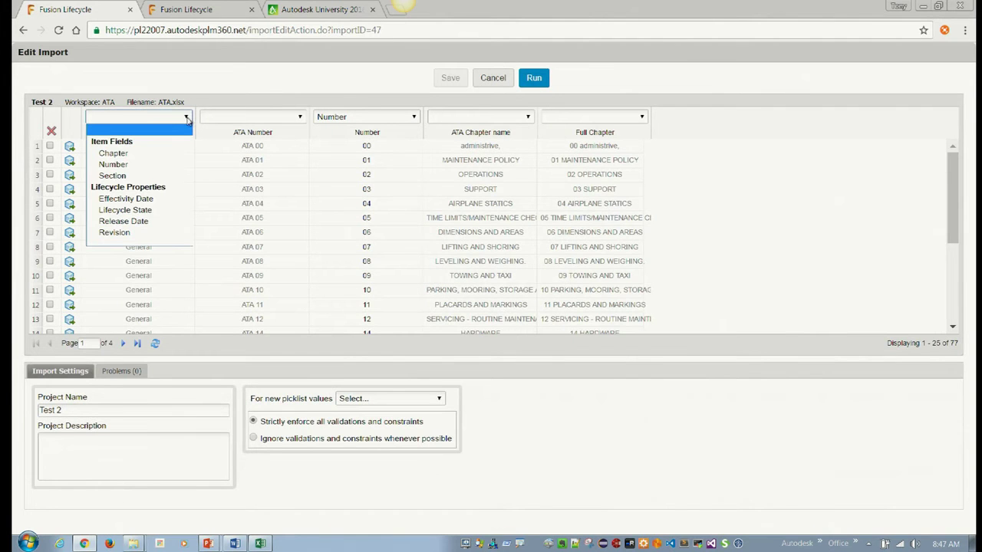
left_click(159, 176)
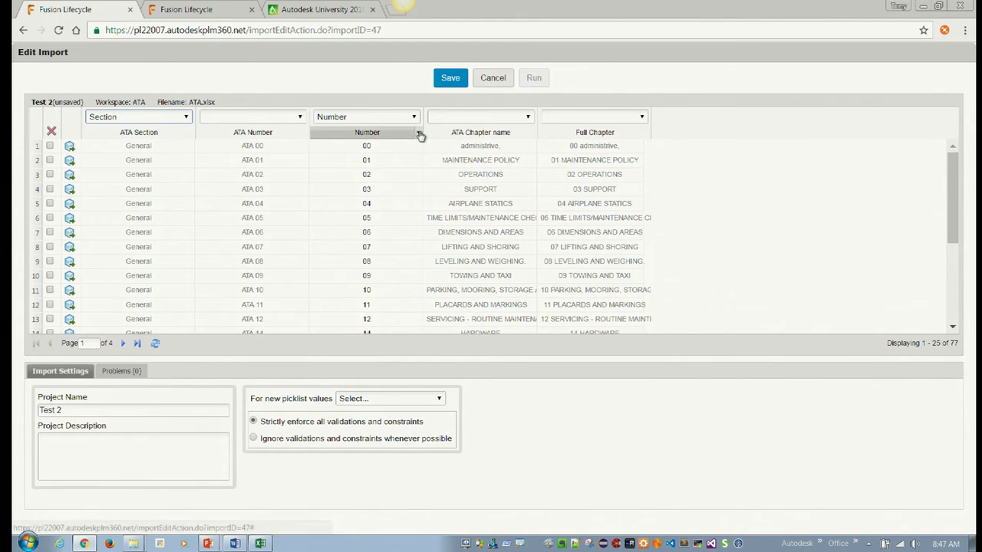
left_click(420, 134)
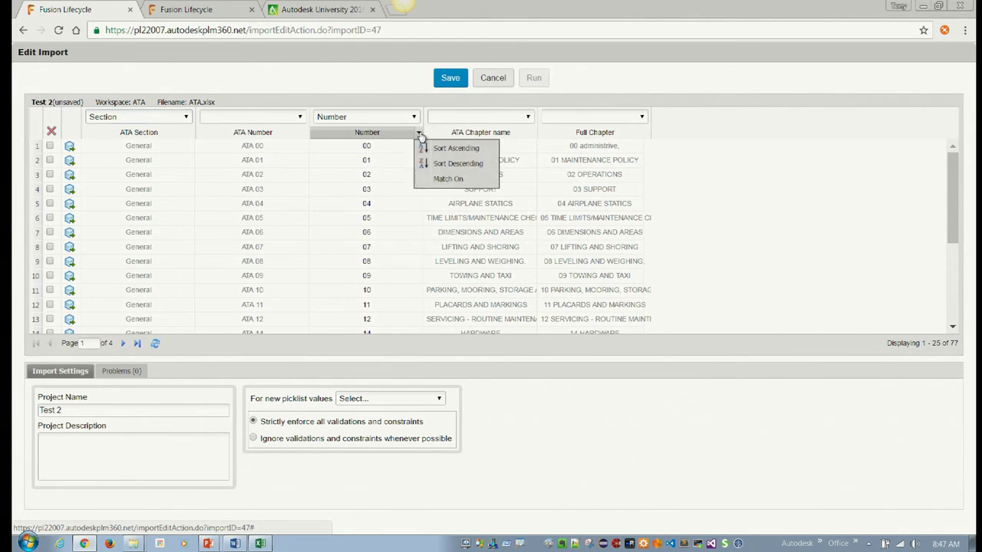
left_click(448, 178)
left_click(641, 118)
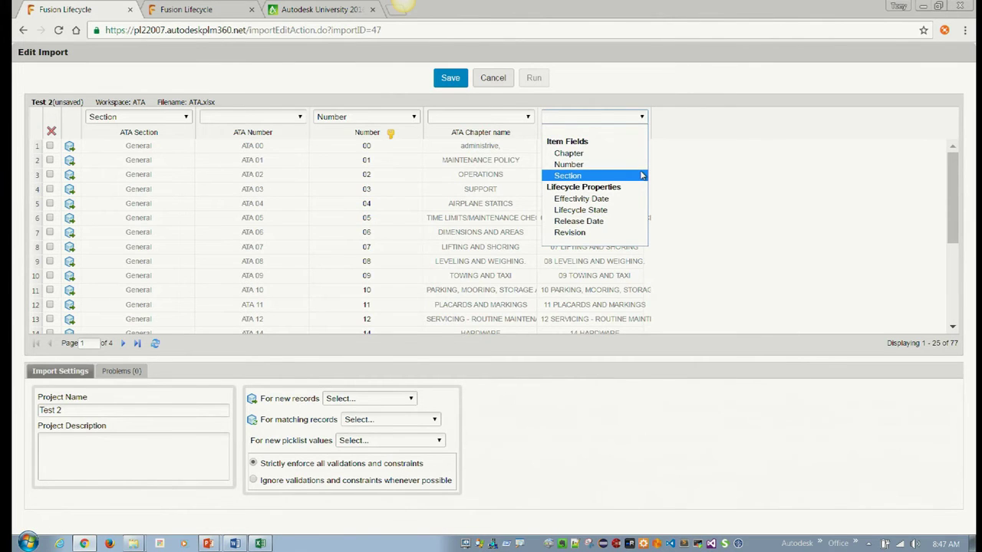
left_click(642, 117)
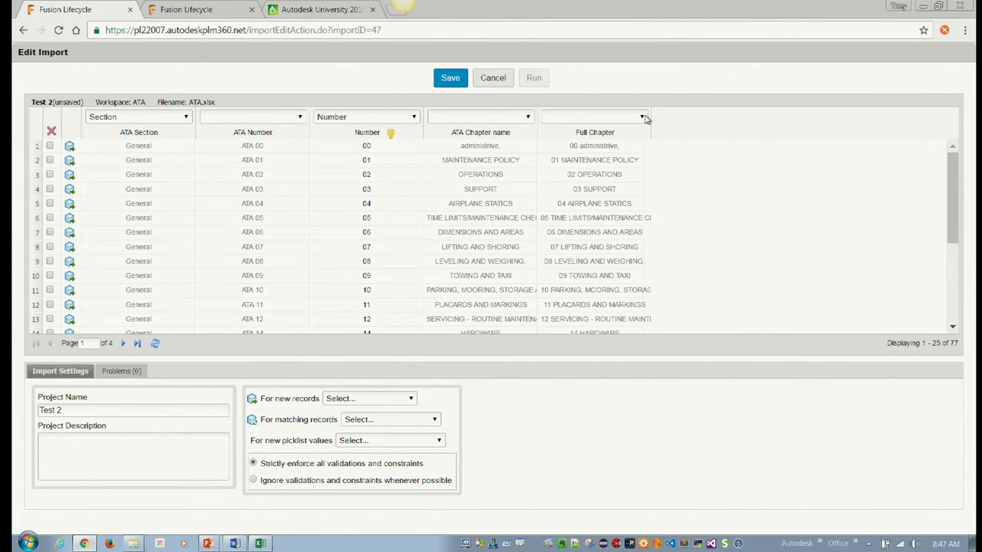
left_click(643, 118)
left_click(633, 154)
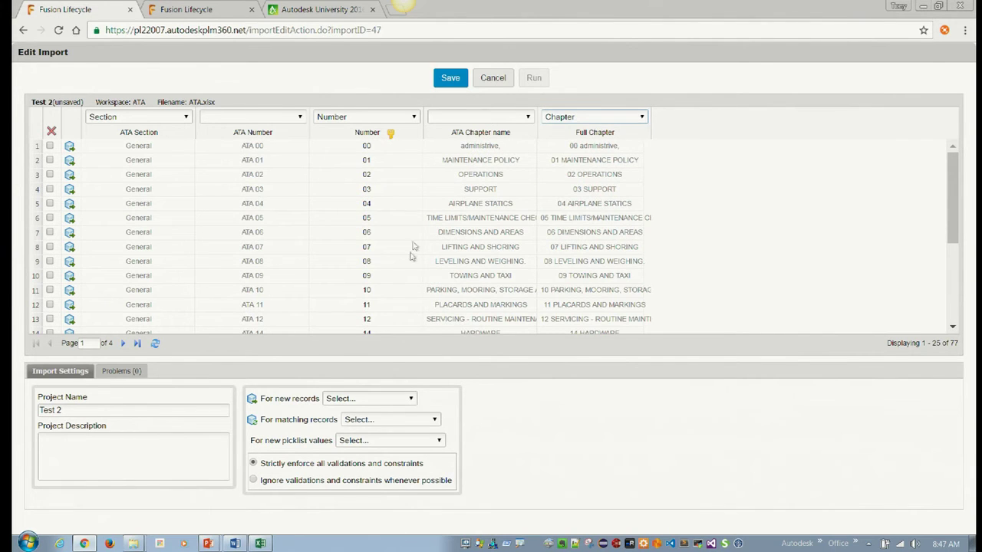
Set new records to Add to the workspace, matching records to Update the workspace and new picklist values to Error, and save Test 2
left_click(374, 400)
left_click(375, 423)
left_click(403, 419)
left_click(402, 444)
left_click(410, 440)
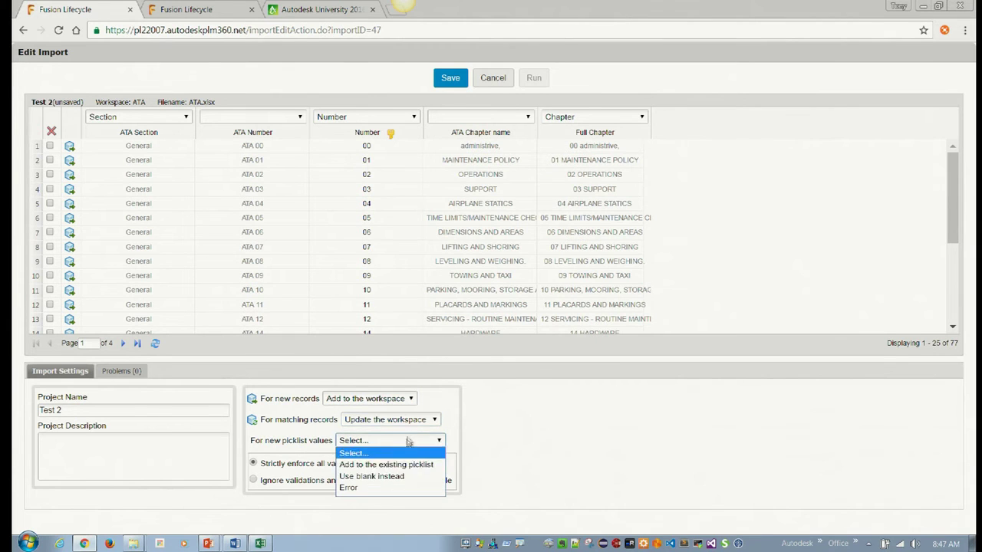
left_click(395, 488)
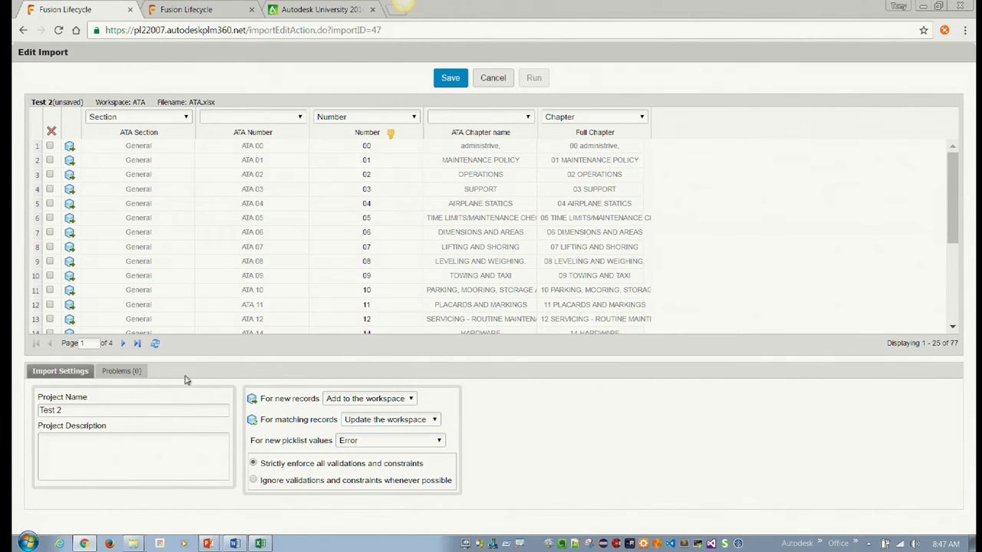
left_click(450, 77)
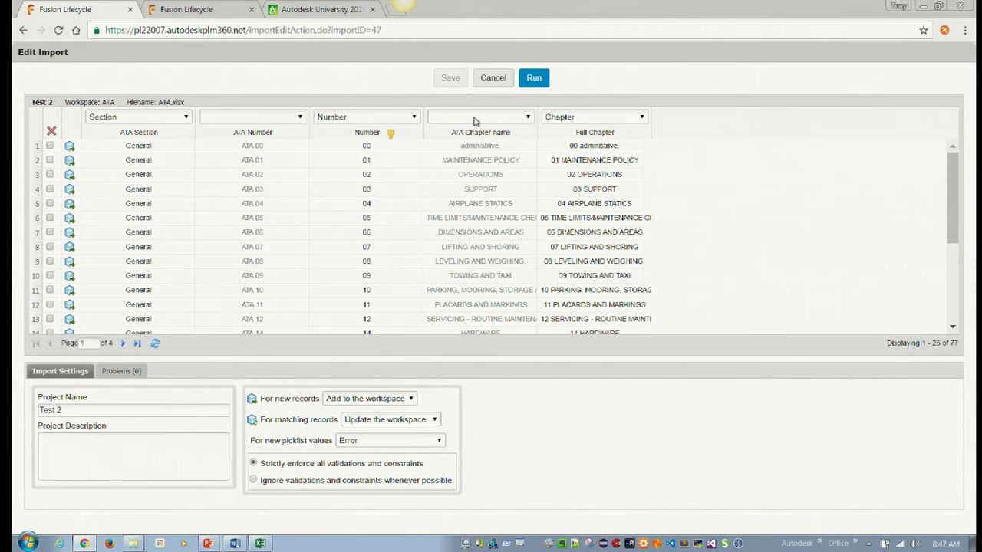
Run the Test 2 import, proceed with creating the records, and return to the Imports list
left_click(532, 79)
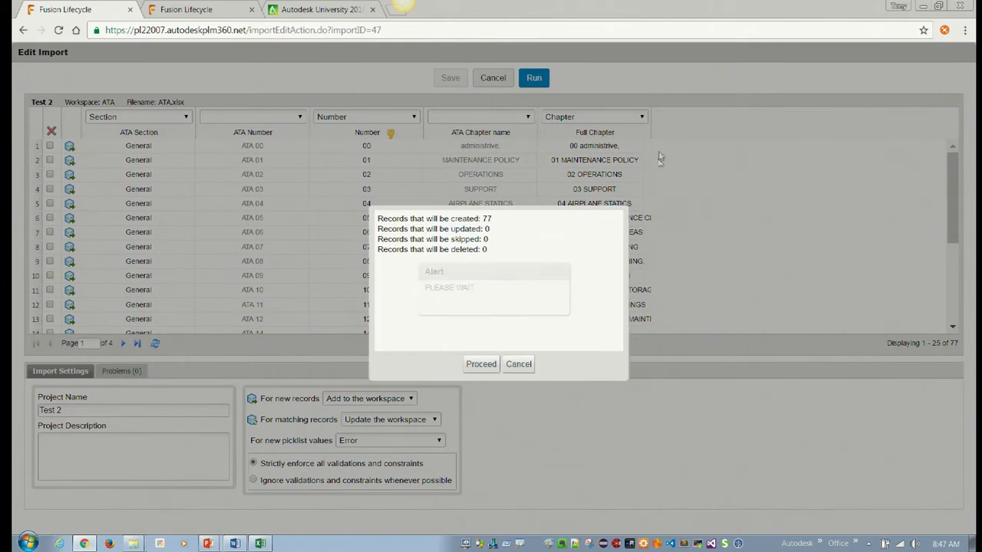
left_click(483, 365)
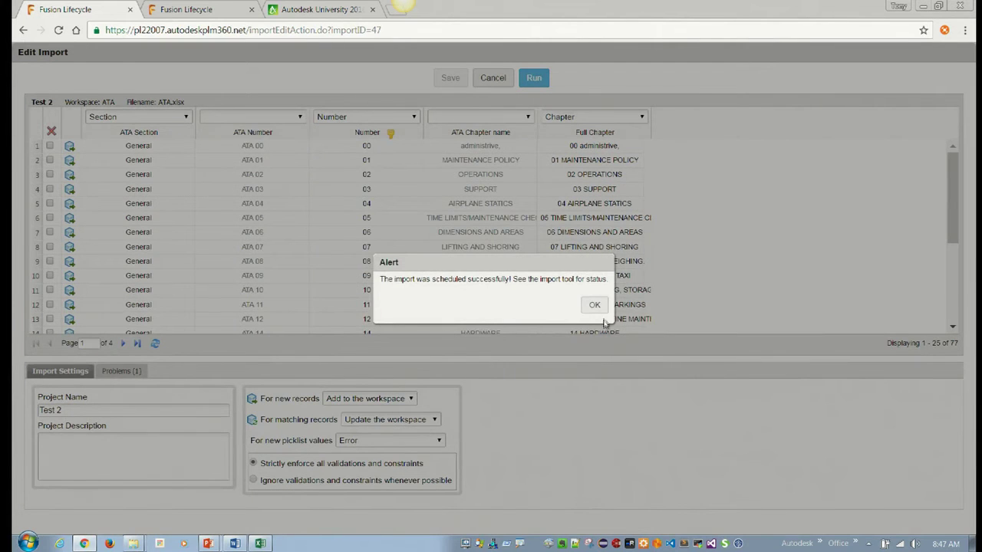
left_click(595, 305)
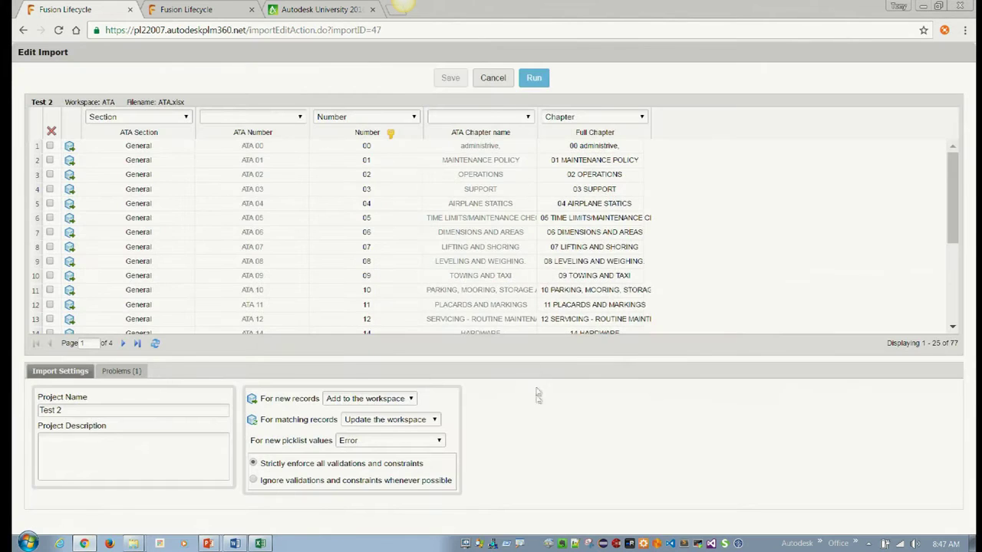
left_click(492, 80)
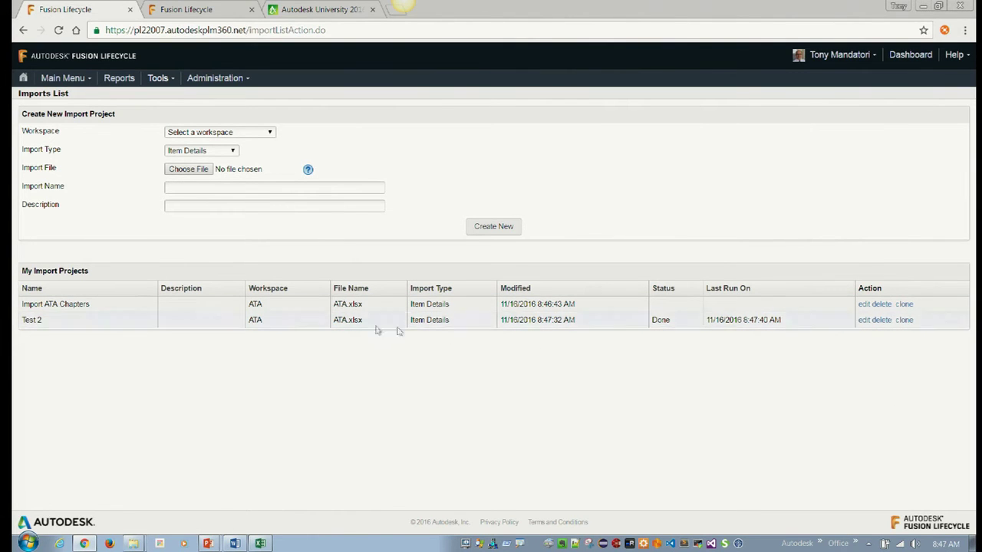
Open the ATA workspace and check My Default View for the imported records
left_click(72, 78)
left_click(62, 99)
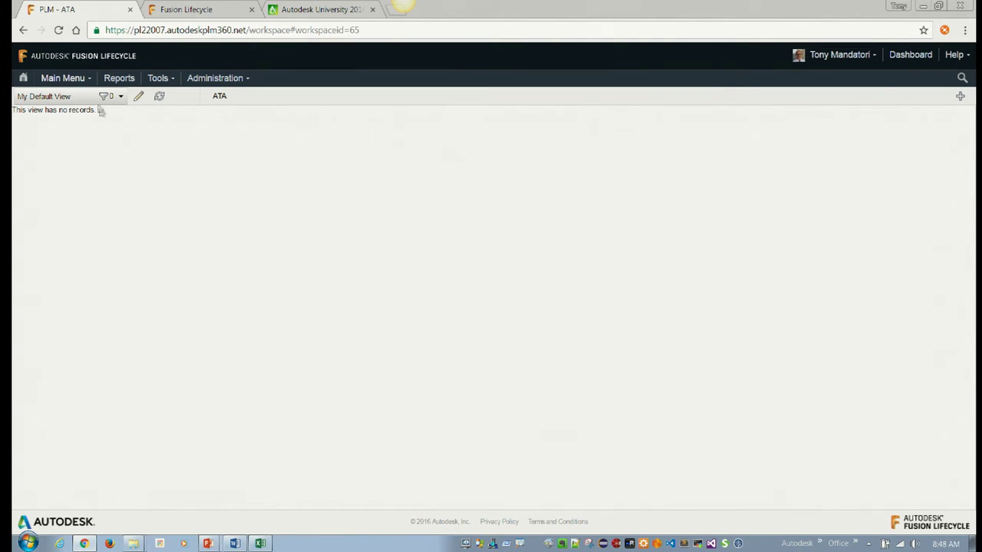
left_click(69, 100)
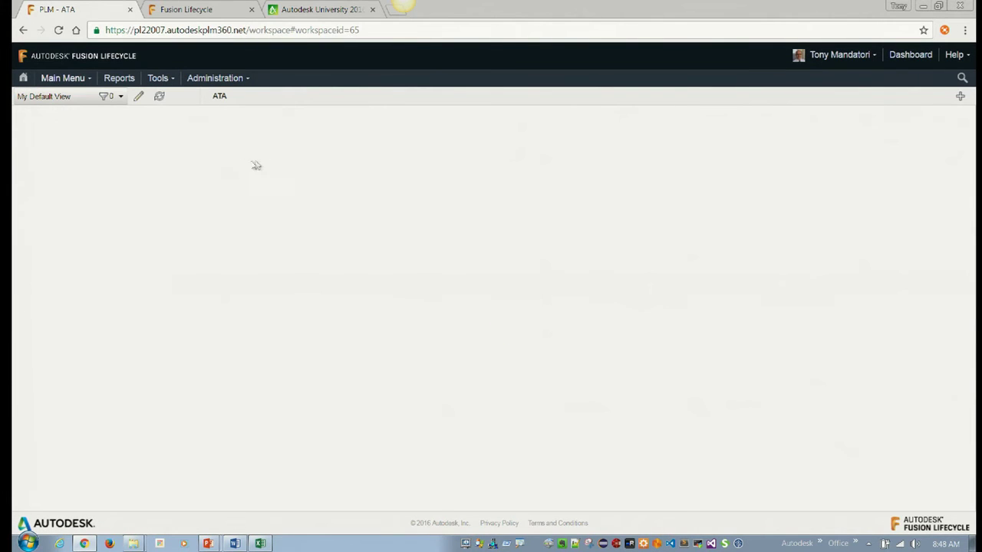
left_click(121, 97)
left_click(73, 113)
key("alt+Tab")
key("alt+Tab")
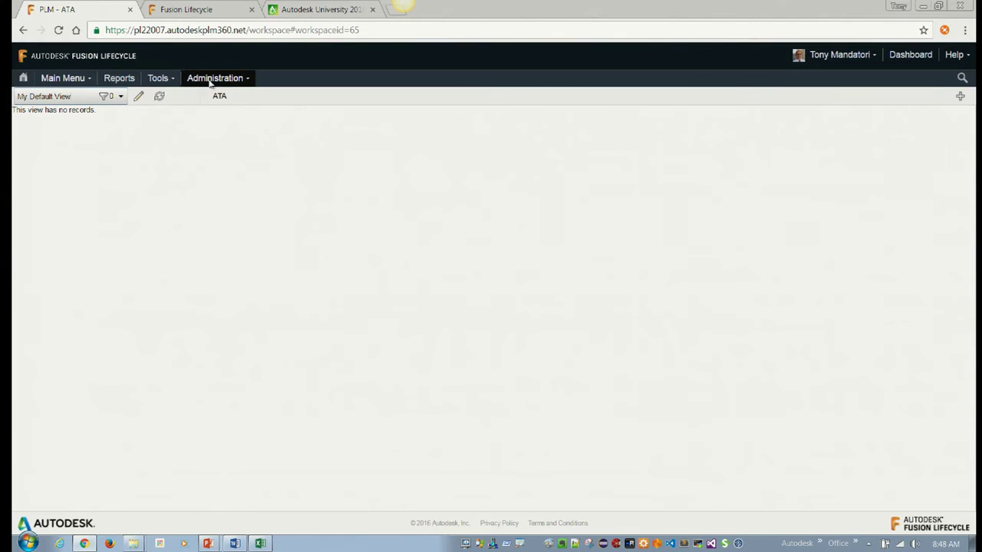
Return to the Imports list and check the run status of the Test 2 import
left_click(214, 77)
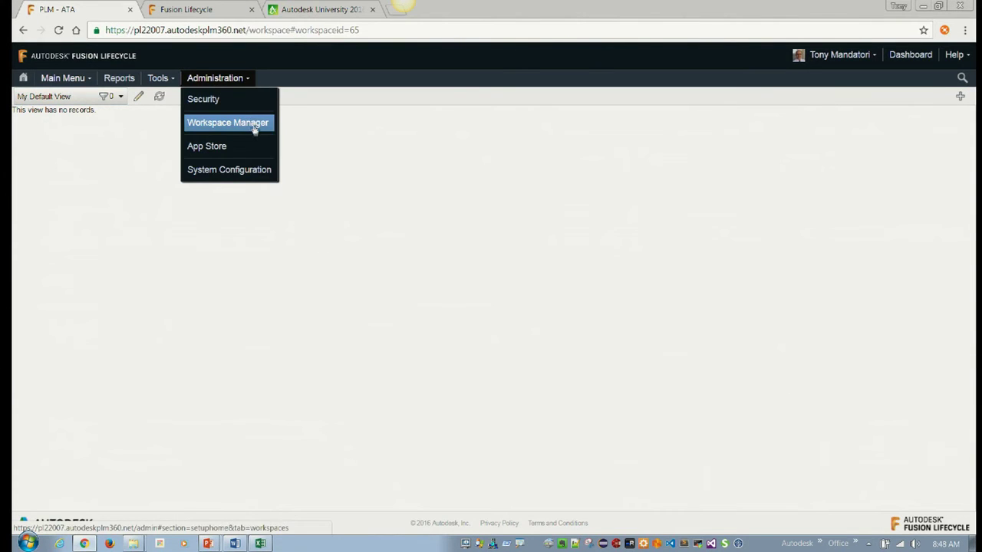
left_click(158, 78)
left_click(162, 100)
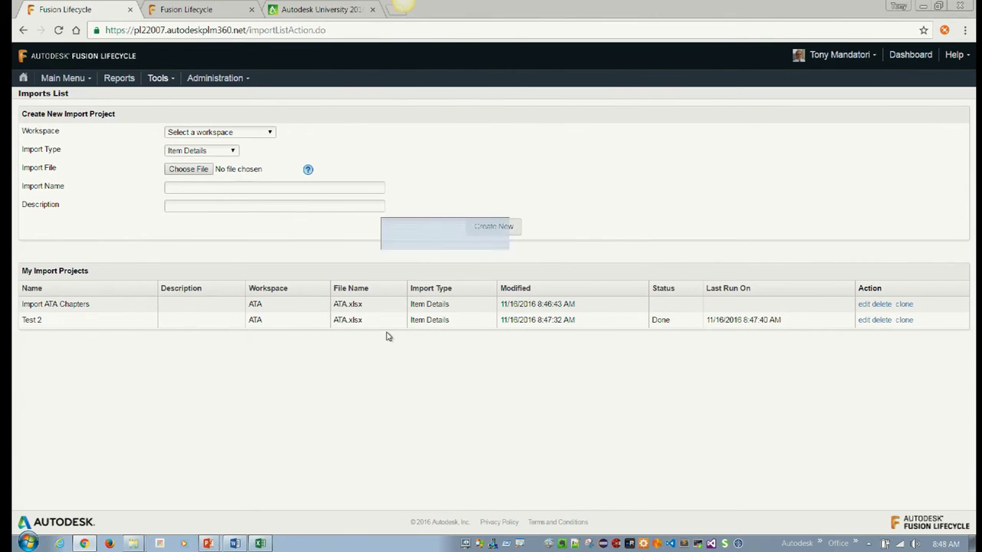
key("alt+Tab")
key("alt+Tab")
Add the Section, Number and Chapter columns to the ATA workspace's My Default View and save the view
left_click(72, 77)
left_click(90, 102)
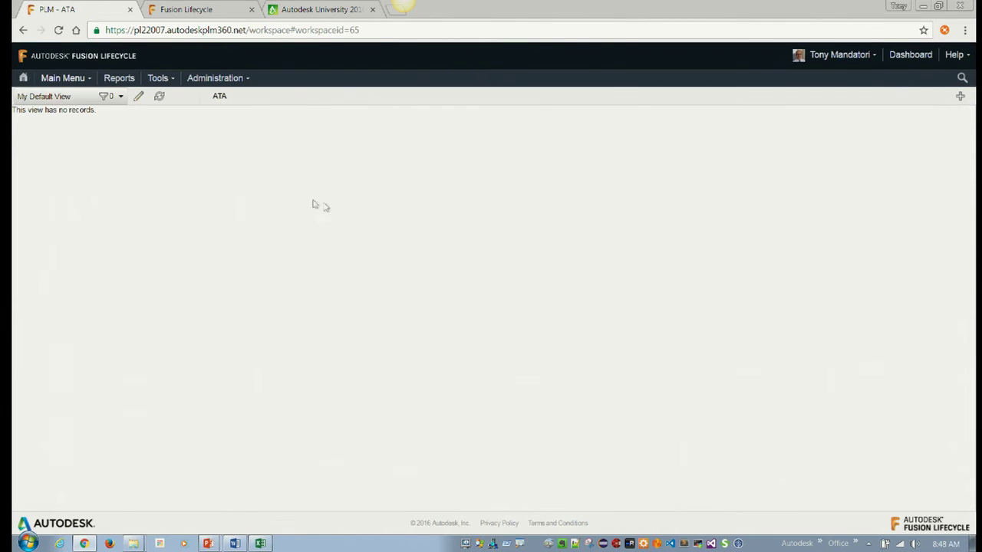
left_click(140, 97)
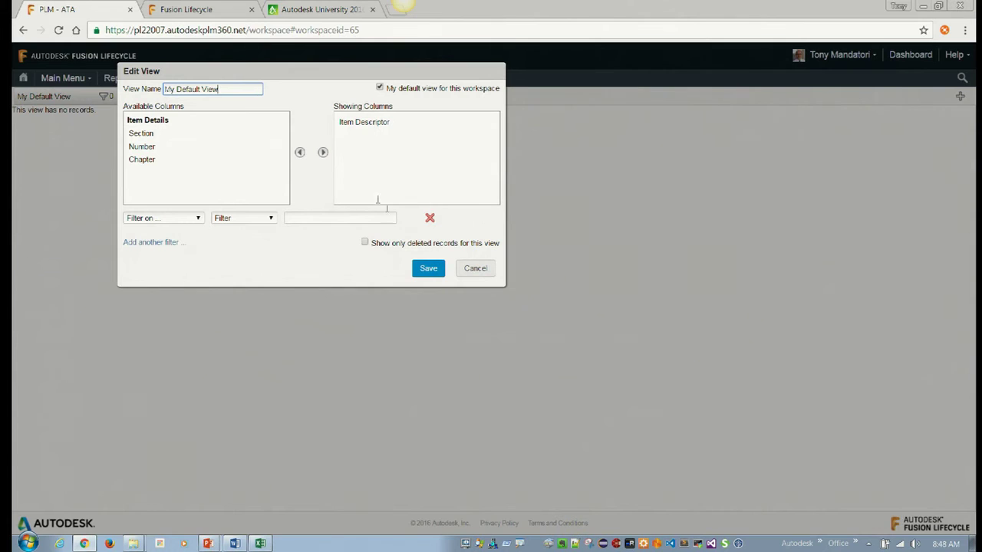
left_click(157, 133)
left_click(322, 152)
left_click(207, 134)
left_click(322, 152)
left_click(221, 135)
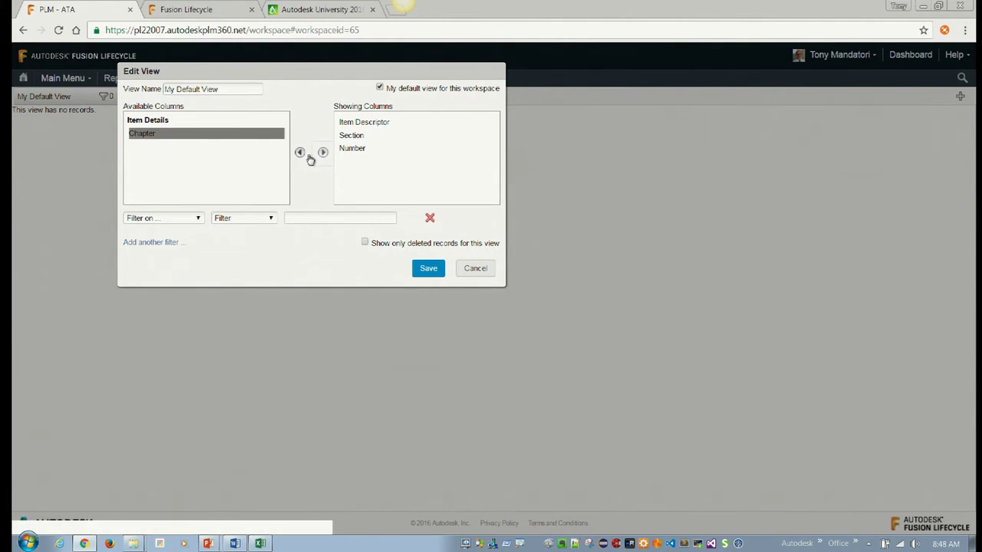
left_click(323, 153)
left_click(428, 268)
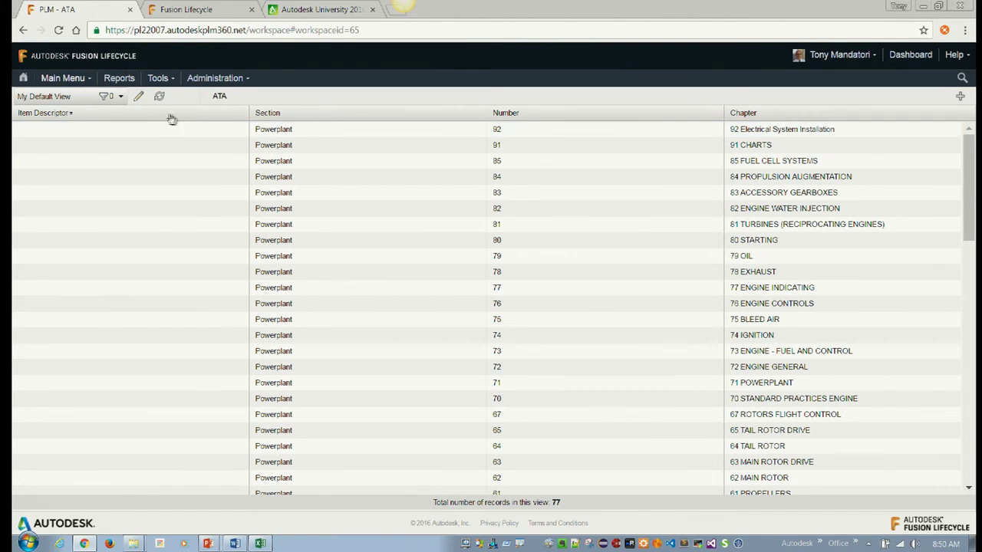
Open the ATA workspace's descriptor configuration and set Descriptor Field 1 to Number
left_click(215, 80)
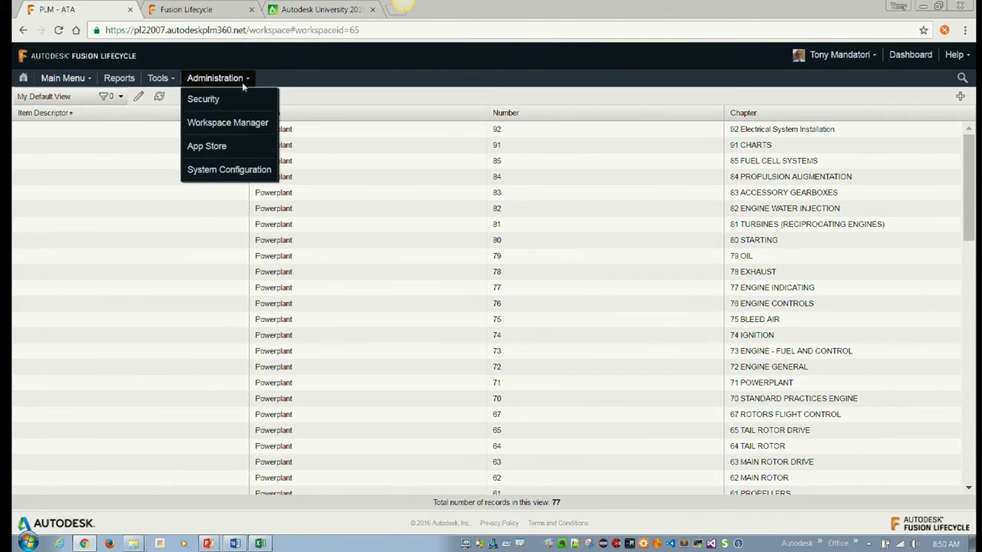
left_click(255, 124)
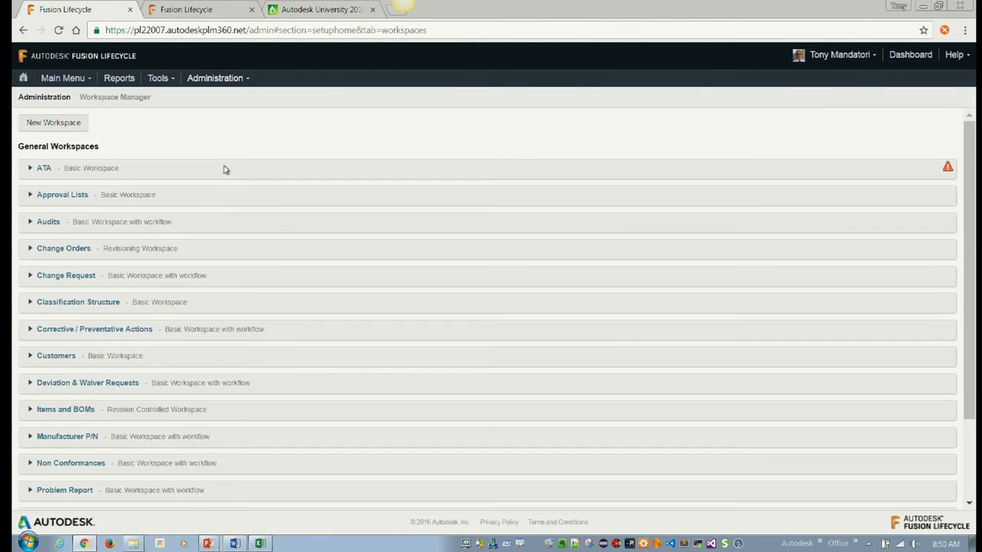
left_click(39, 168)
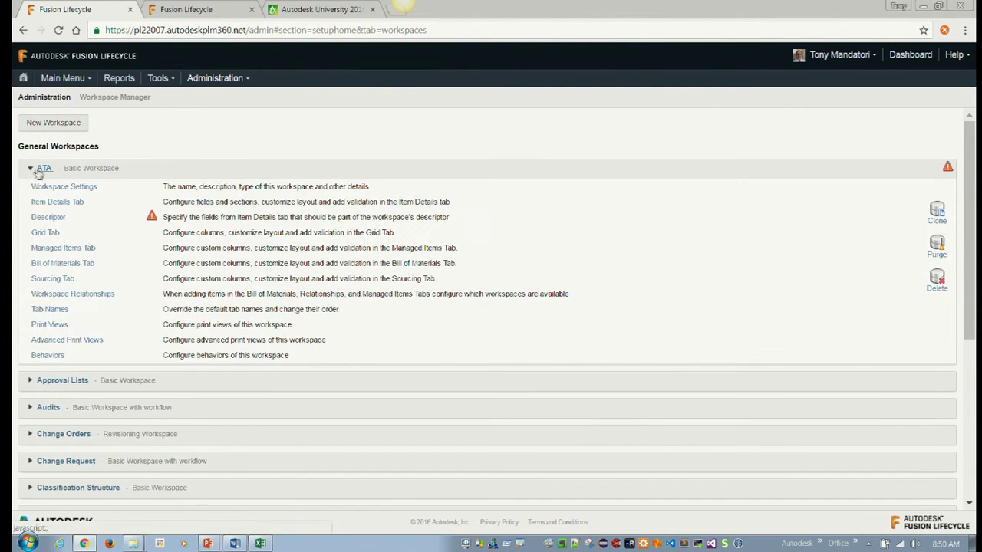
left_click(50, 217)
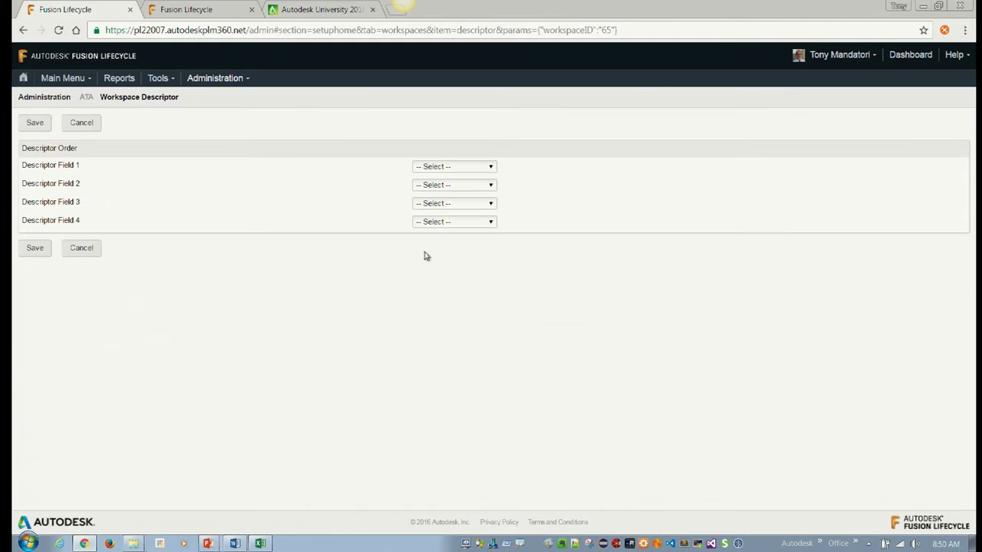
left_click(463, 166)
left_click(466, 187)
left_click(484, 166)
left_click(478, 198)
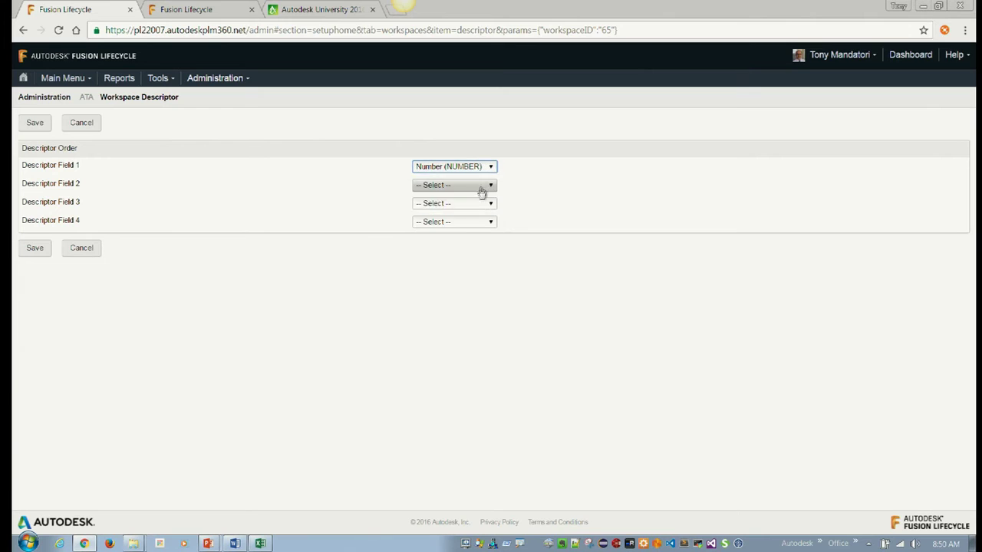
Set Descriptor Field 2 to Section and Descriptor Field 3 to Chapter, and save the workspace descriptor
left_click(476, 185)
left_click(476, 225)
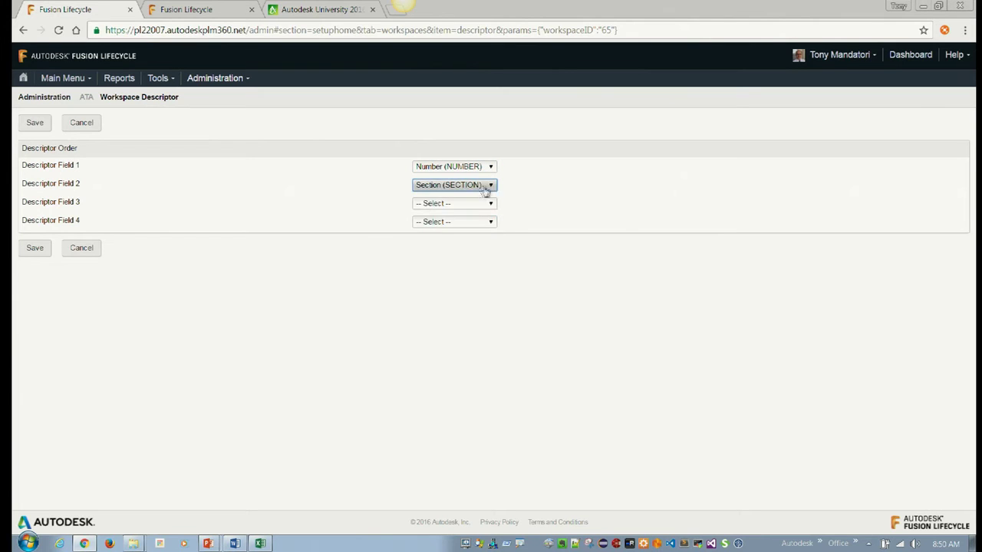
left_click(483, 203)
left_click(503, 185)
left_click(484, 167)
left_click(543, 185)
left_click(491, 202)
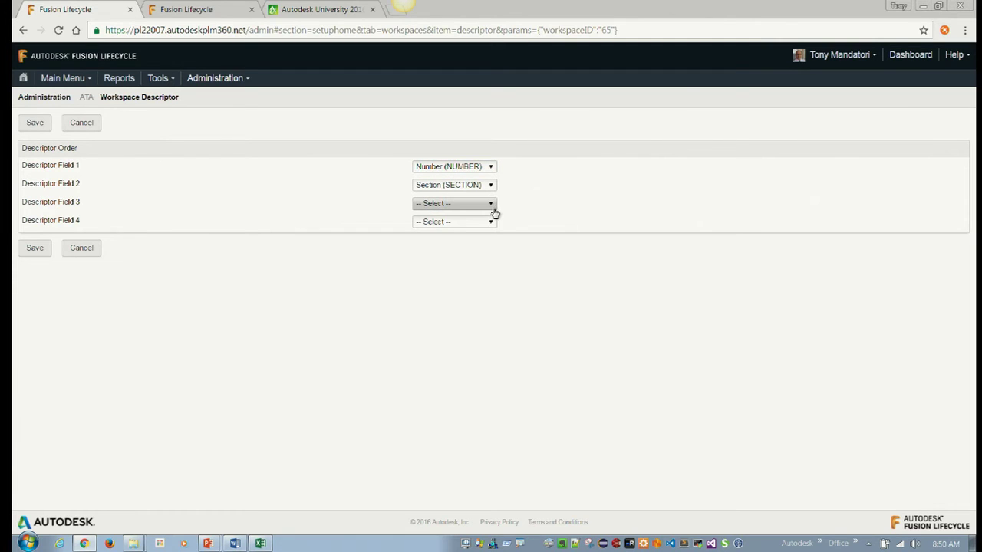
left_click(488, 225)
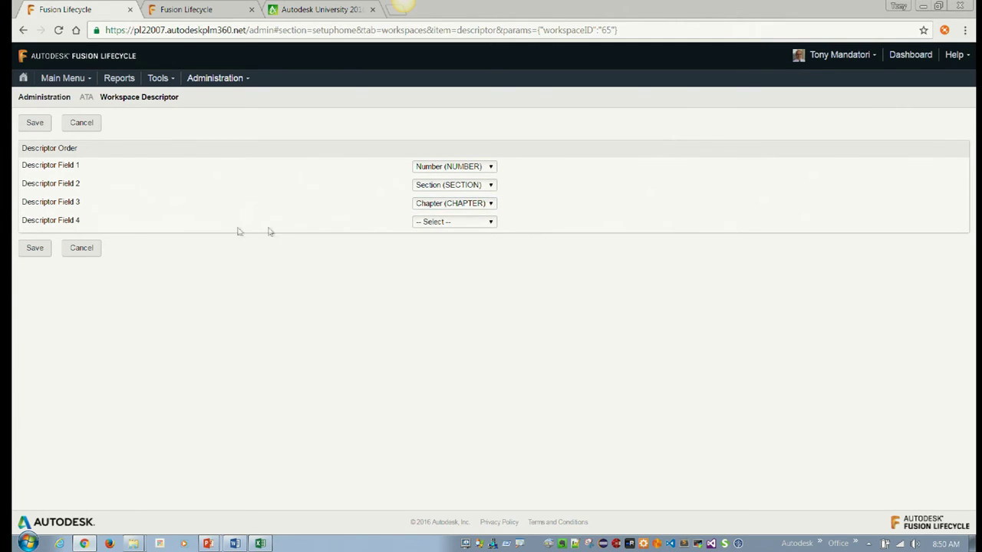
left_click(34, 247)
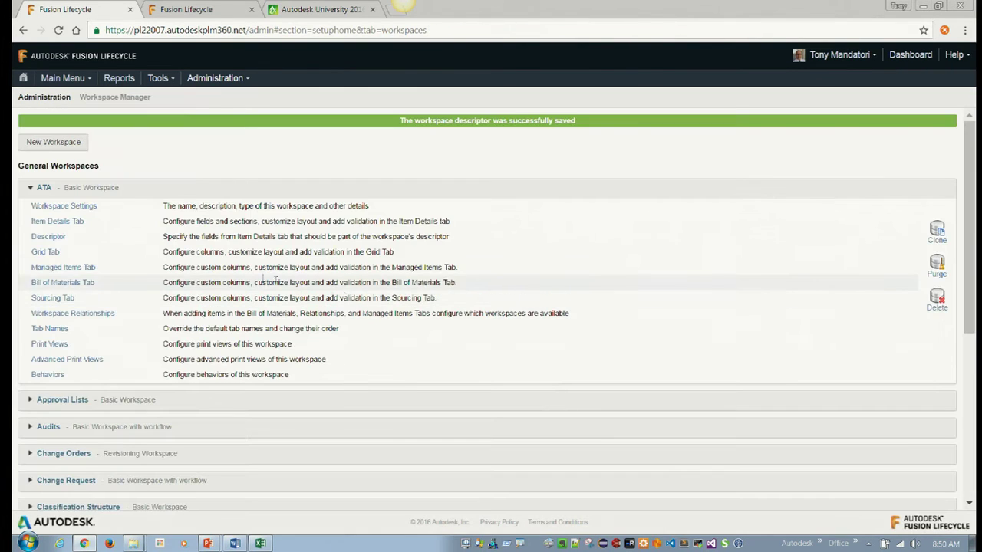
Open the Electrical System Installation record in the ATA workspace to check its descriptor
left_click(63, 78)
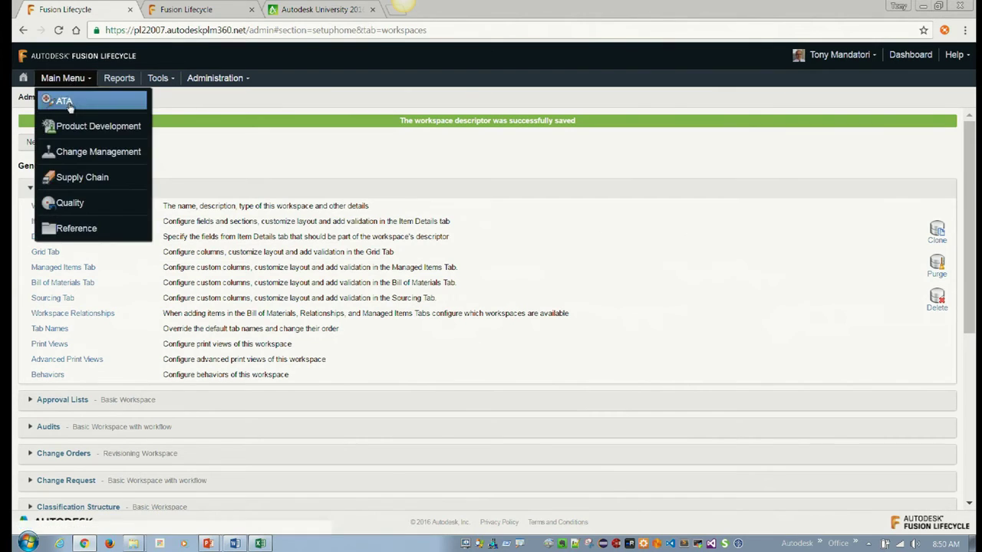
left_click(68, 102)
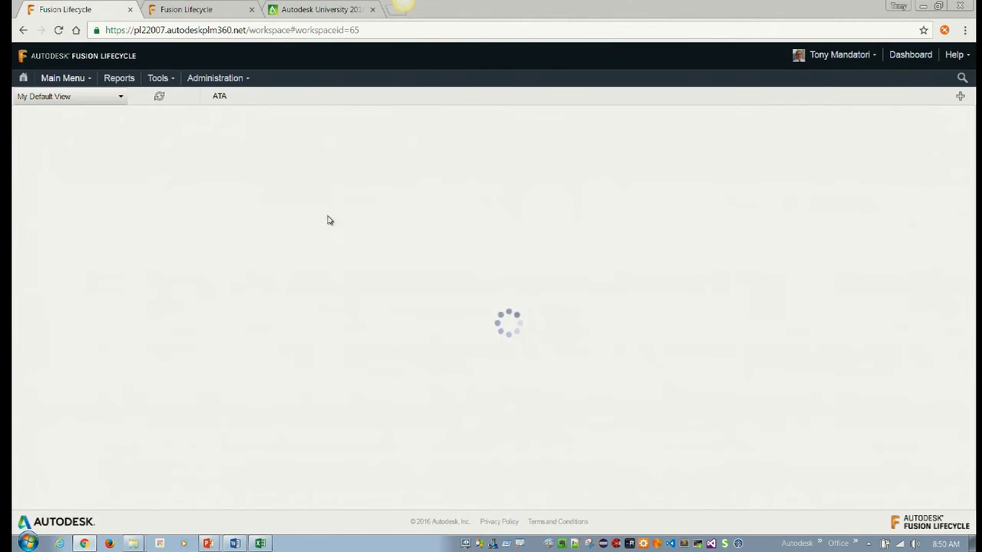
left_click(100, 130)
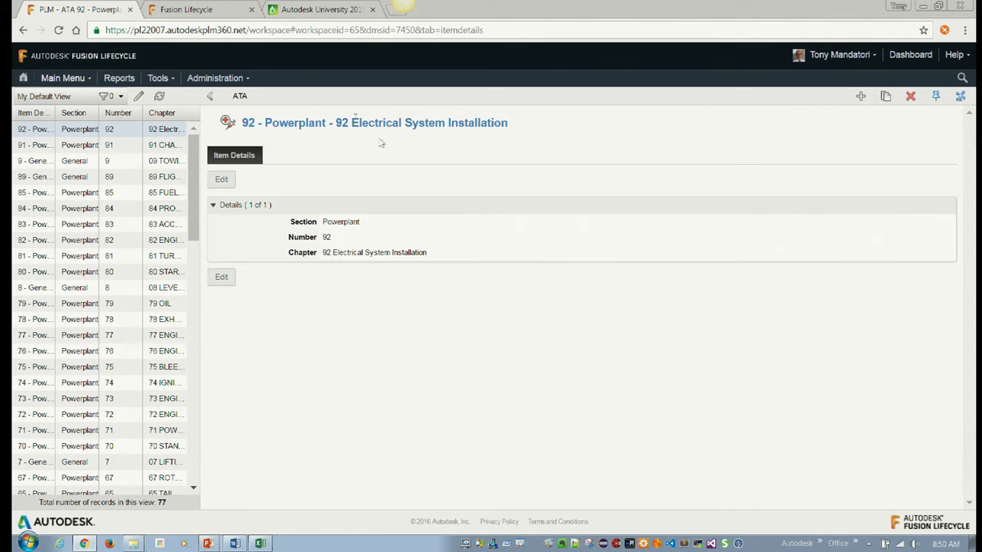
Open the ATA workspace's item details layout in the Workspace Manager to review its fields, and return to the workspace list
left_click(215, 77)
left_click(215, 78)
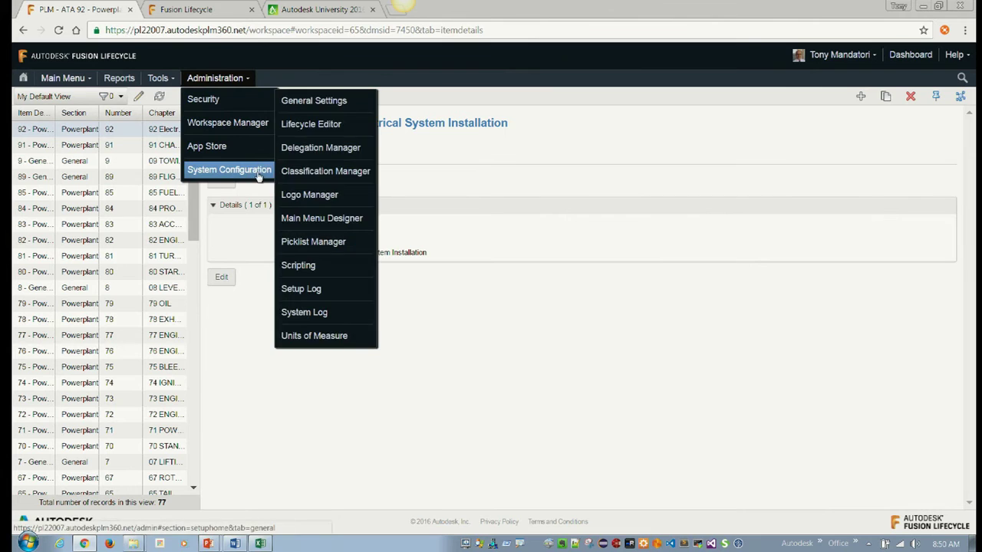
left_click(271, 123)
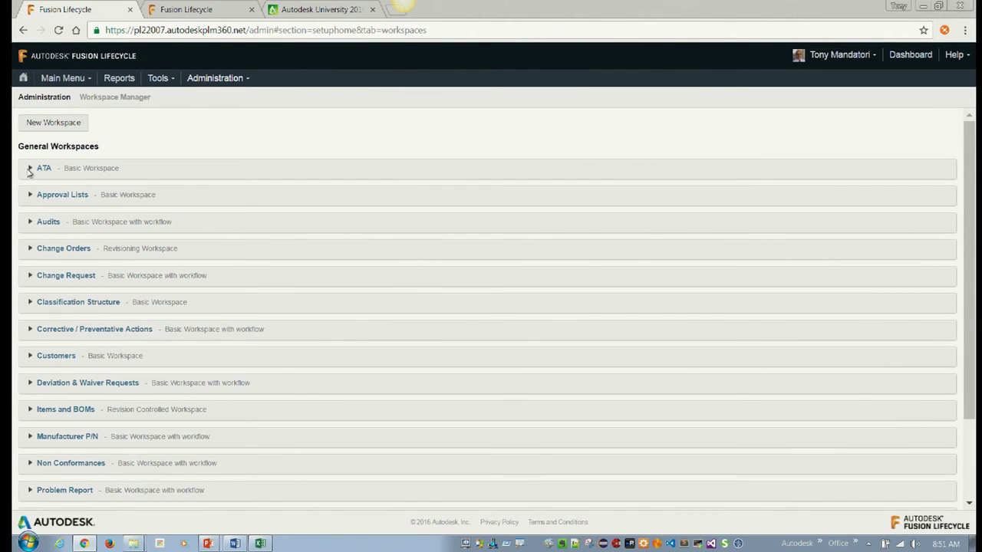
left_click(39, 167)
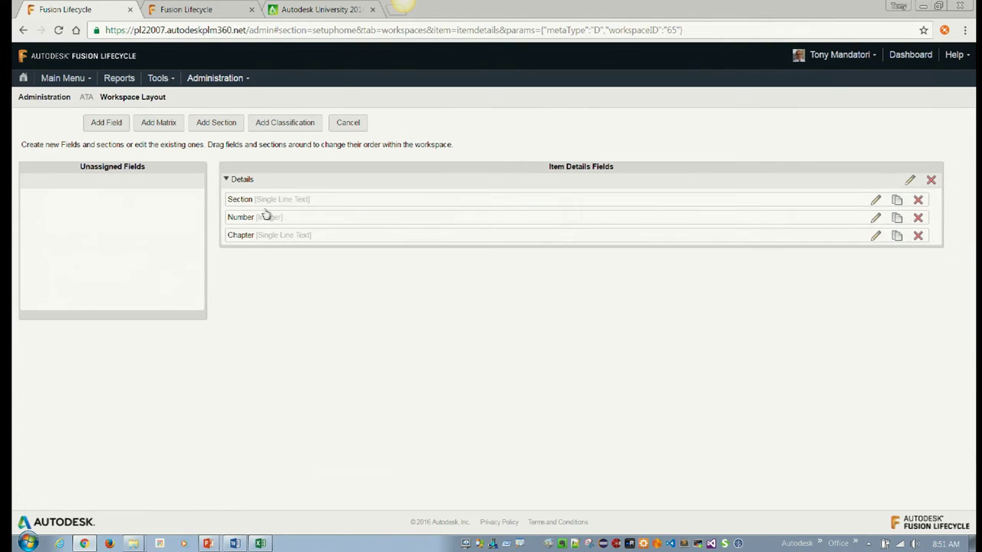
left_click(347, 123)
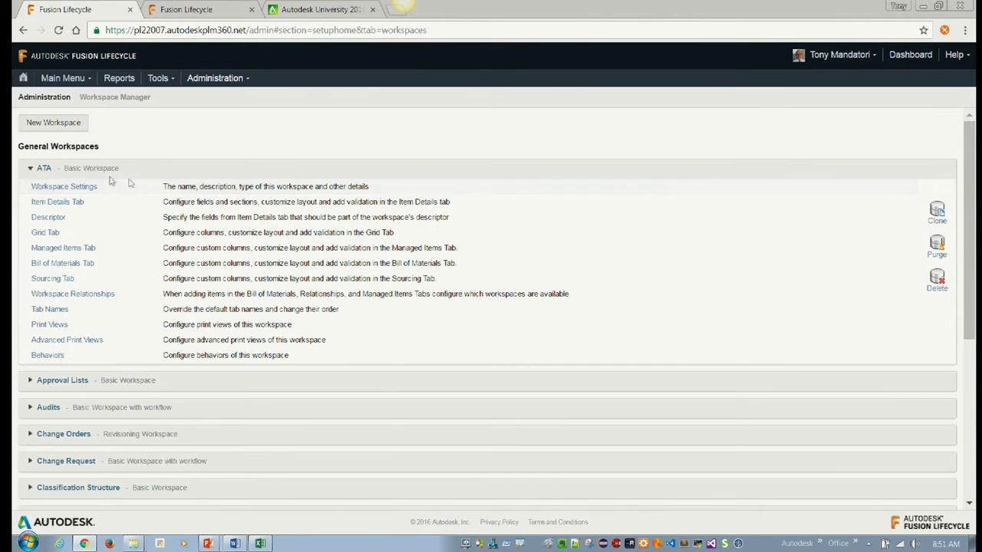
Clear Descriptor Fields 2 and 3 in the ATA workspace descriptor, keeping only Number in Field 1, and save it
left_click(49, 217)
left_click(447, 186)
left_click(438, 193)
left_click(443, 203)
left_click(442, 215)
left_click(40, 247)
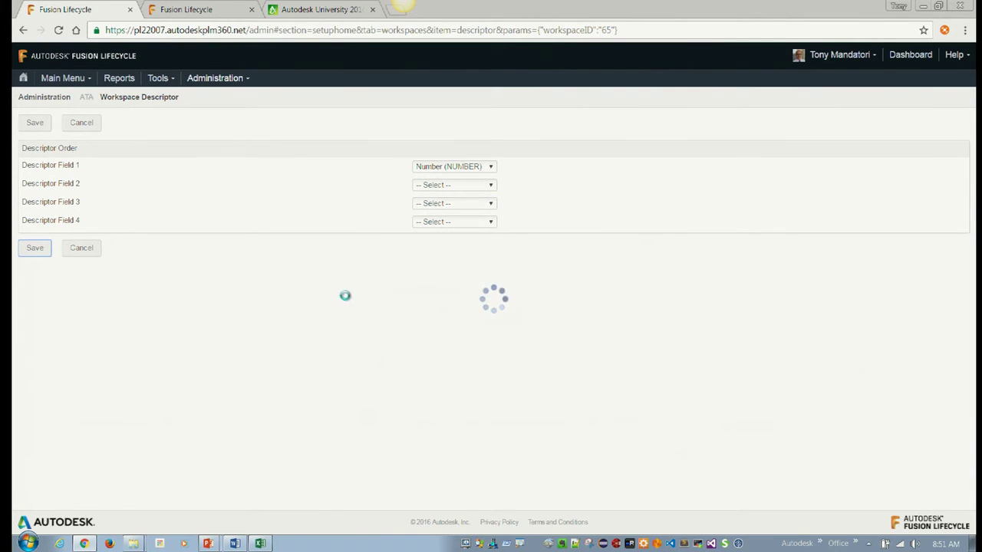
Reopen the ATA workspace to check how its records are titled with the revised descriptor
left_click(67, 79)
left_click(64, 101)
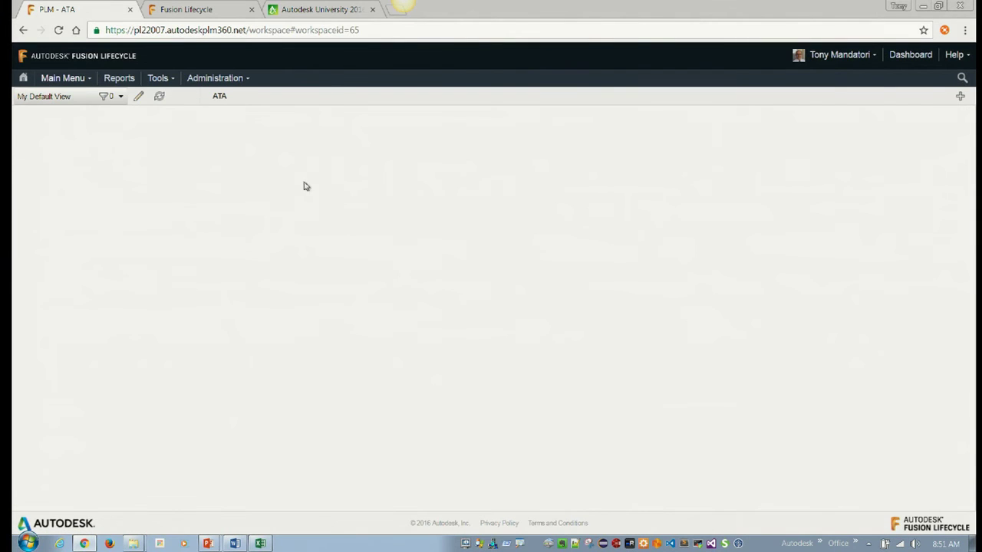
left_click(299, 131)
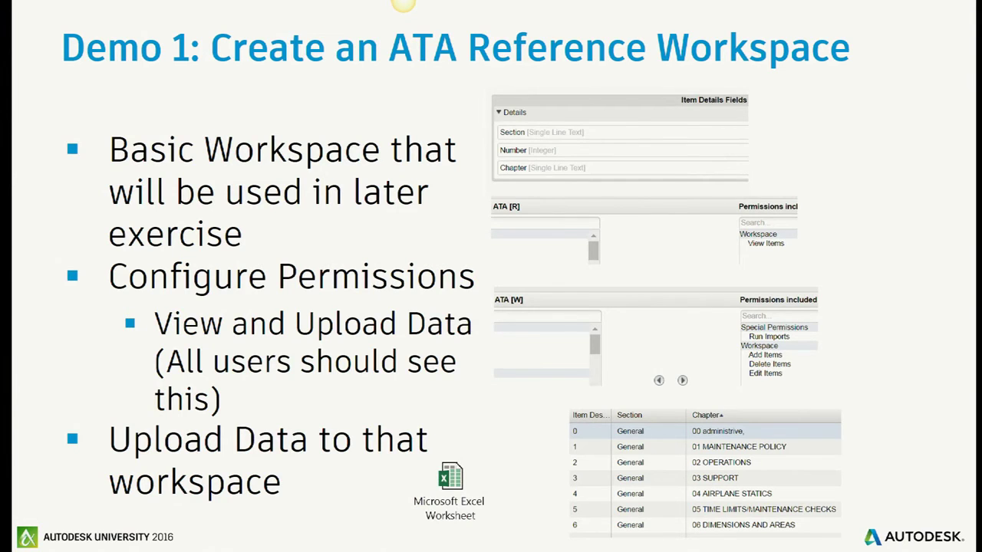
key("Right")
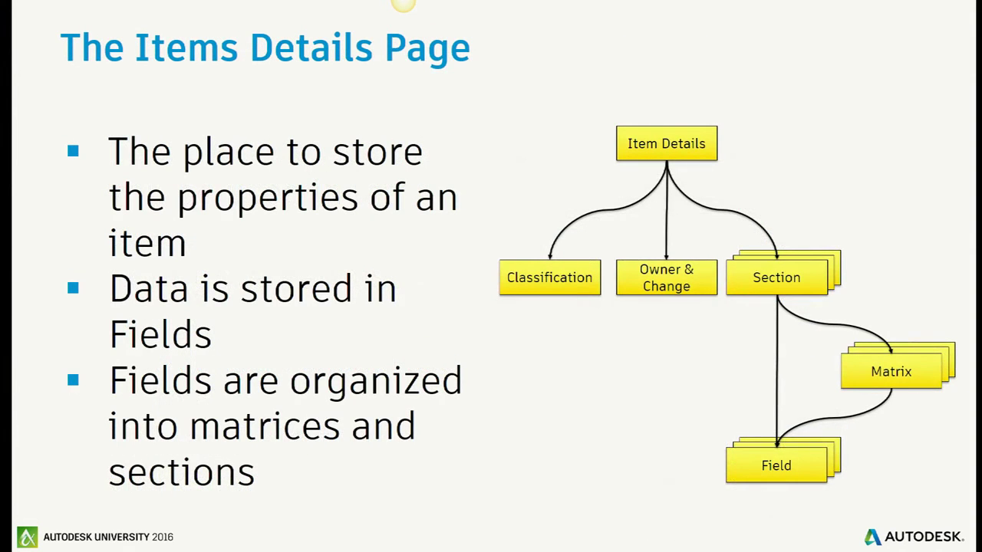
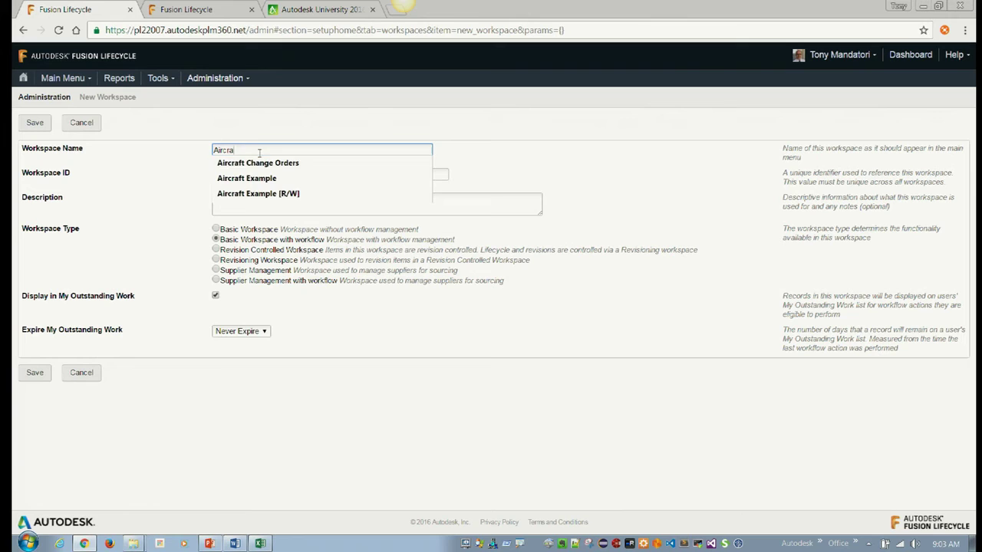
Name the new workspace Aircraft Change Orders, set its type to Revisioning Workspace, and save it
key("Down")
key("Return")
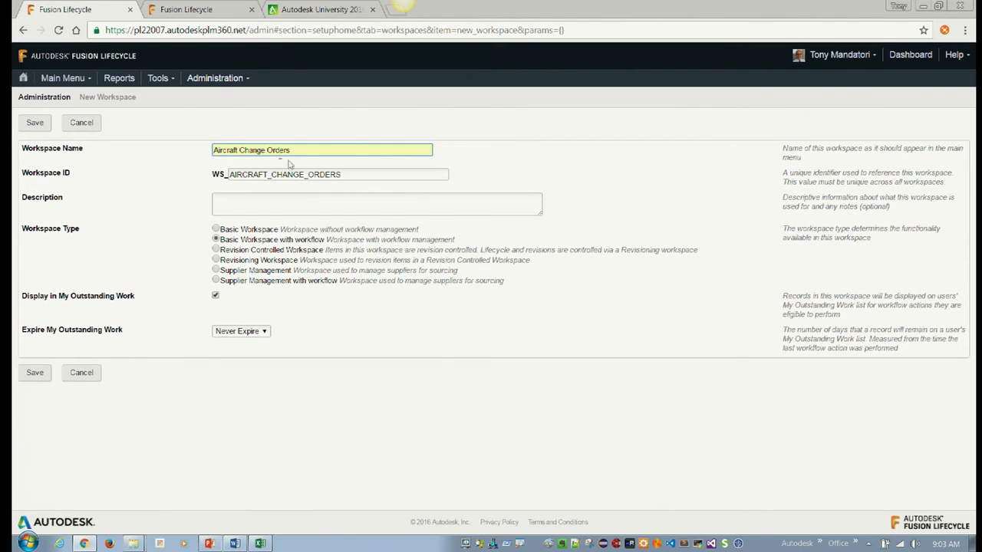
left_click(303, 196)
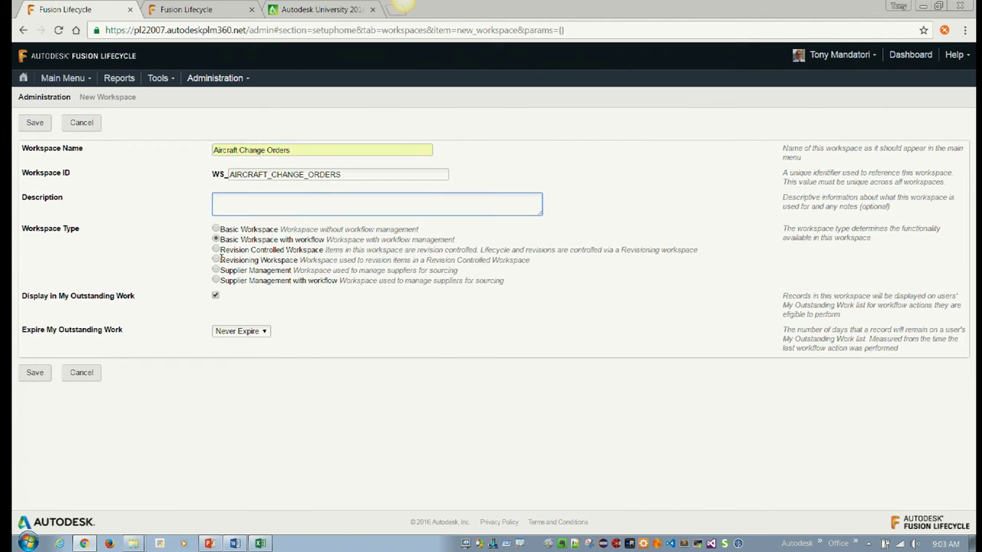
left_click(217, 260)
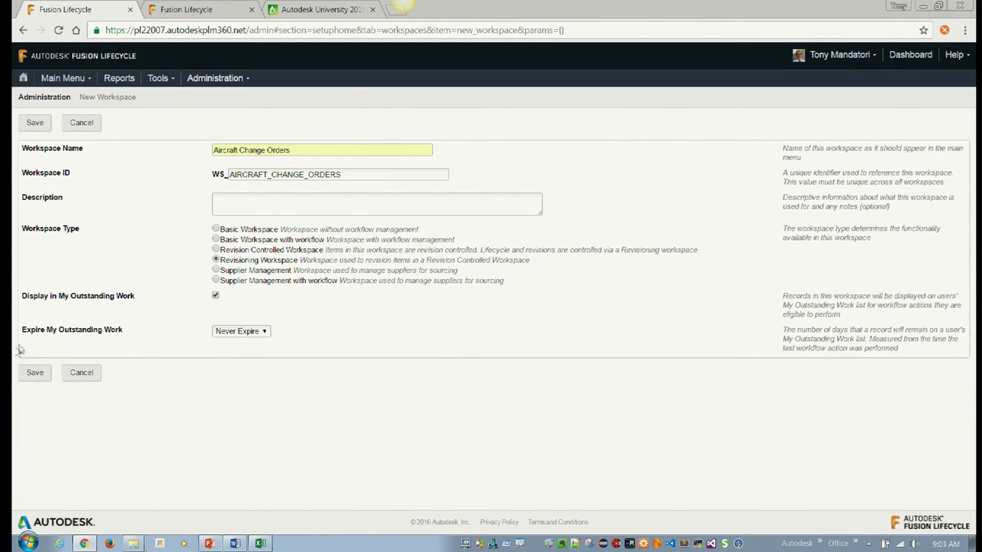
left_click(29, 371)
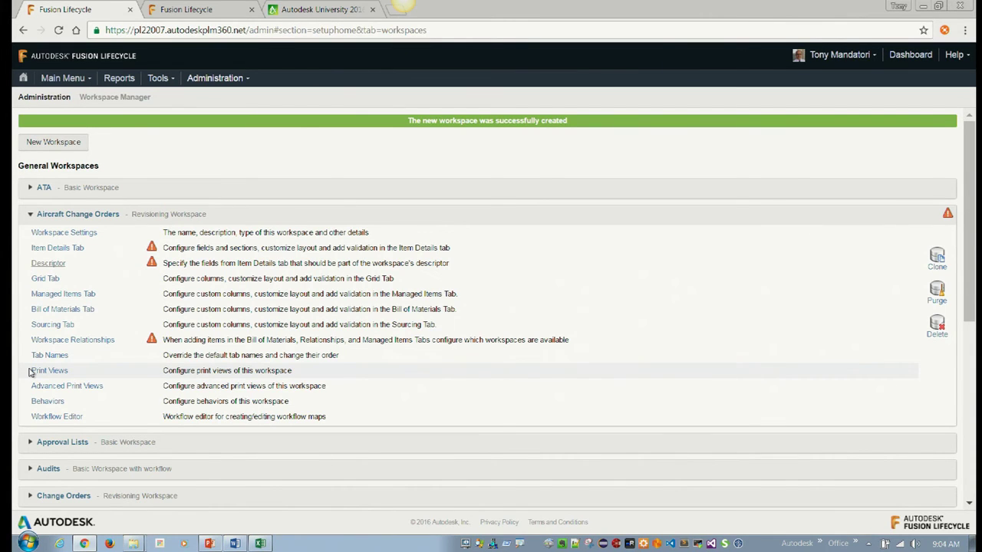
Move the start node inward on the Aircraft Change Orders workflow canvas and add a state named Create beside it
left_click(70, 416)
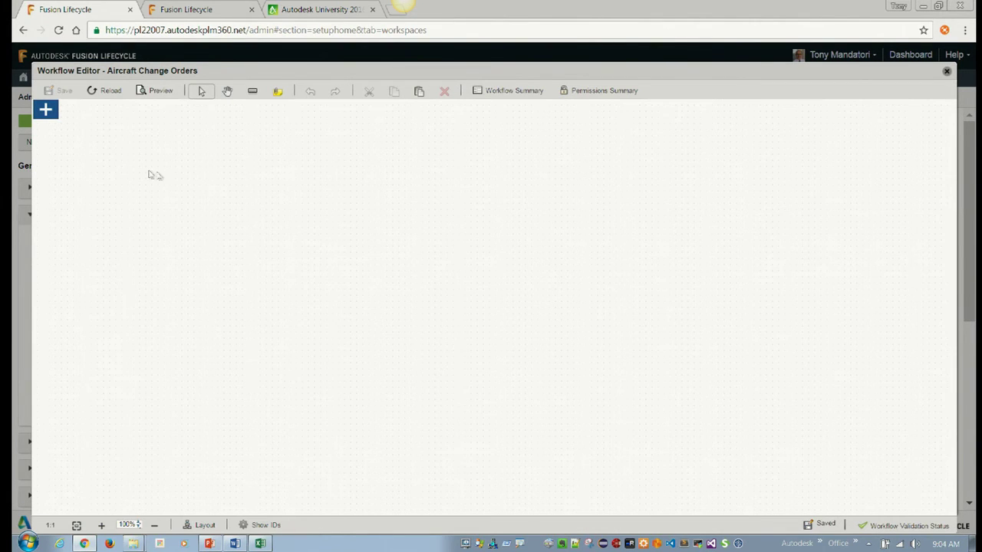
left_click_drag(46, 111, 213, 280)
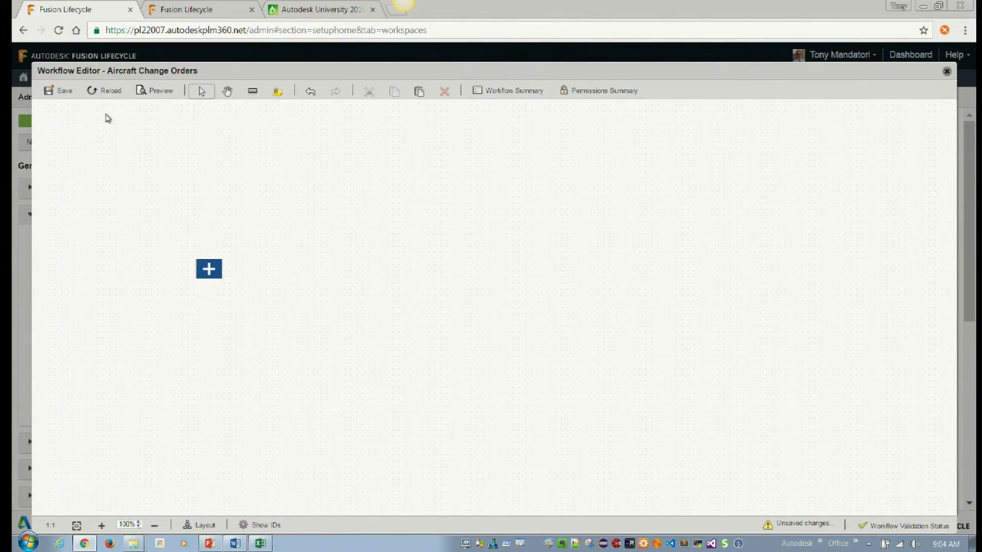
left_click(252, 91)
left_click(349, 260)
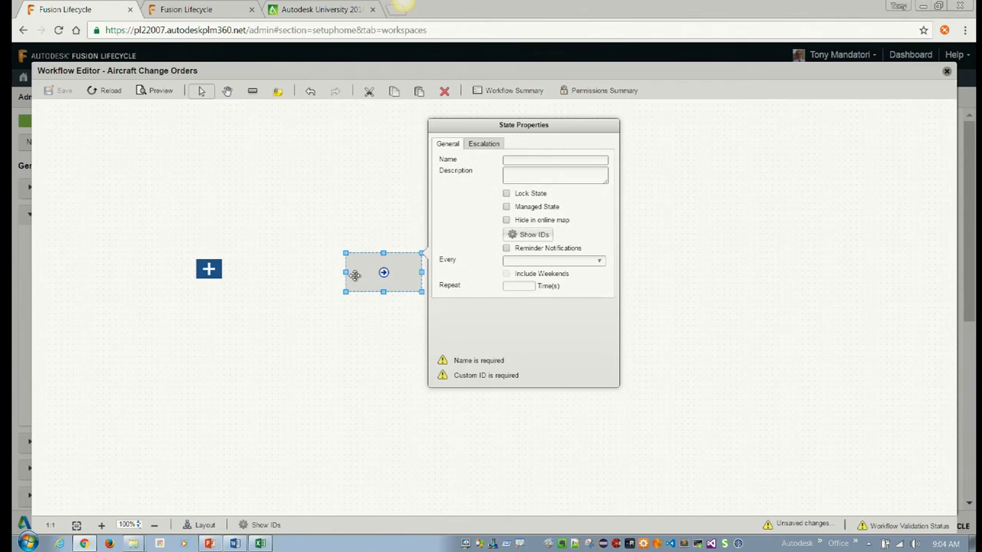
type("Create")
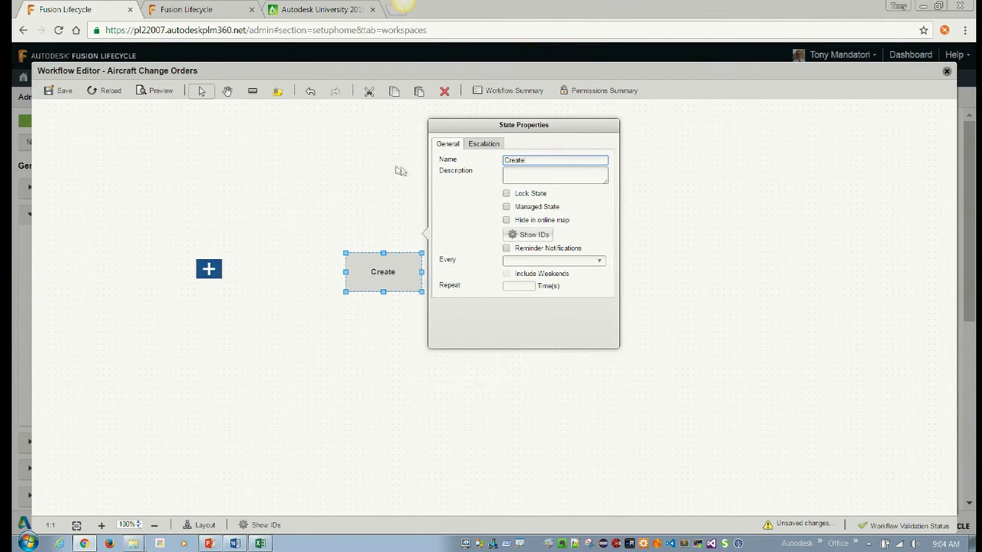
key("Return")
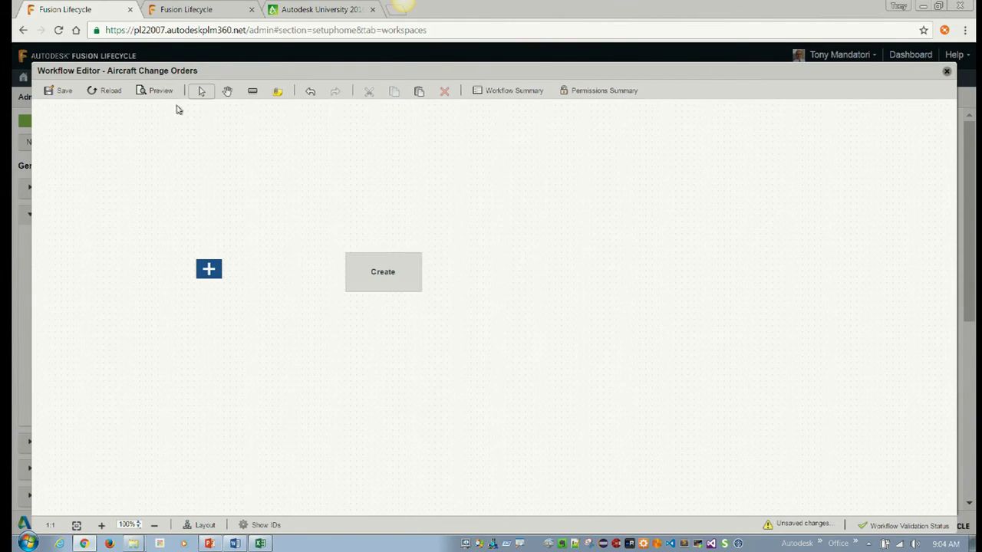
Add a workflow state named Complete and position it beside the Create state
left_click(253, 92)
left_click(603, 276)
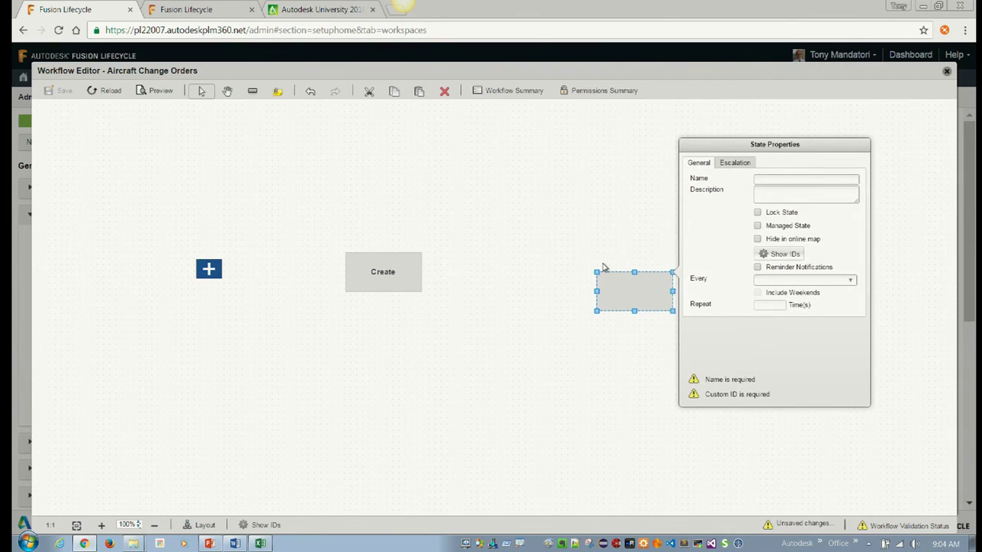
left_click(777, 181)
type("Complete")
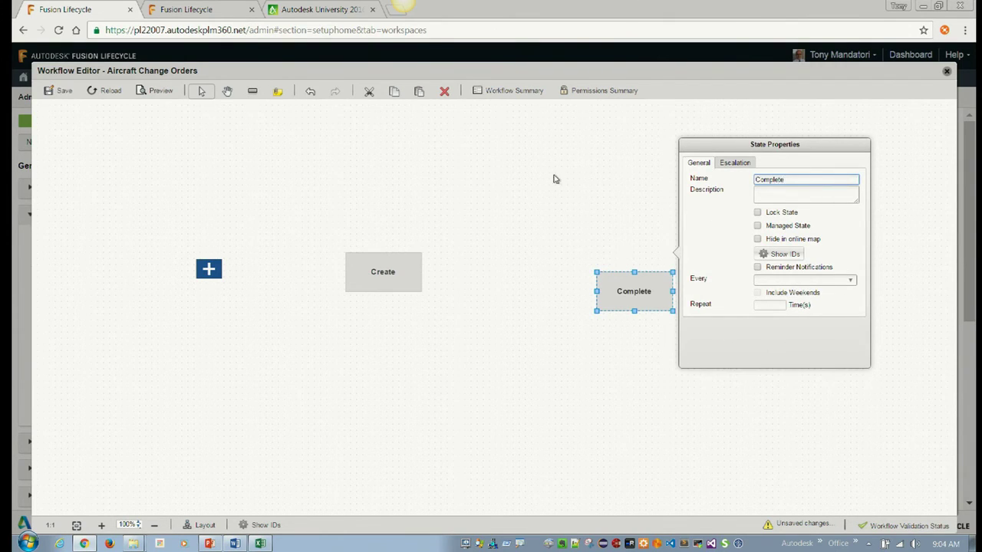
left_click(556, 179)
left_click_drag(644, 277, 561, 258)
left_click(594, 210)
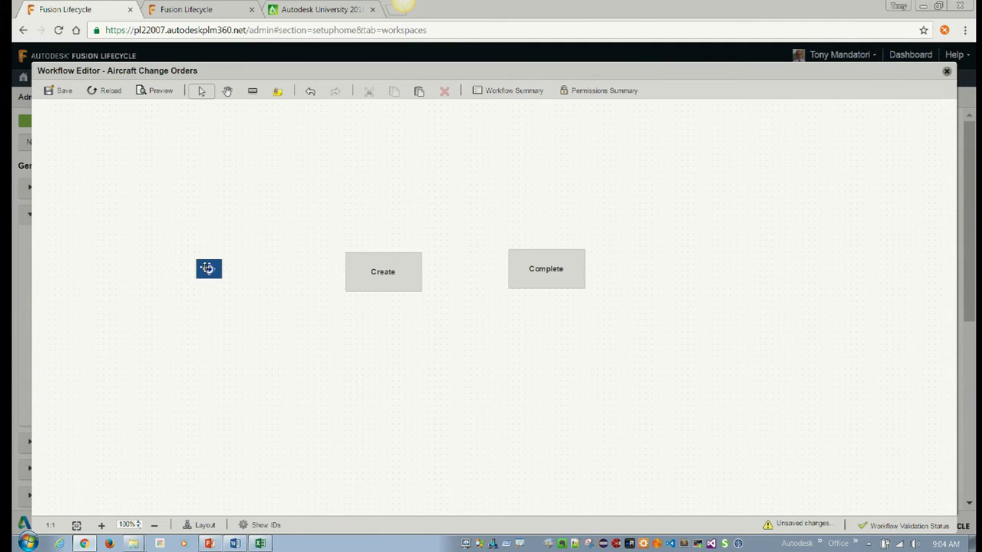
Connect the start node to the Create state with a transition named Initiate
left_click_drag(209, 268, 381, 273)
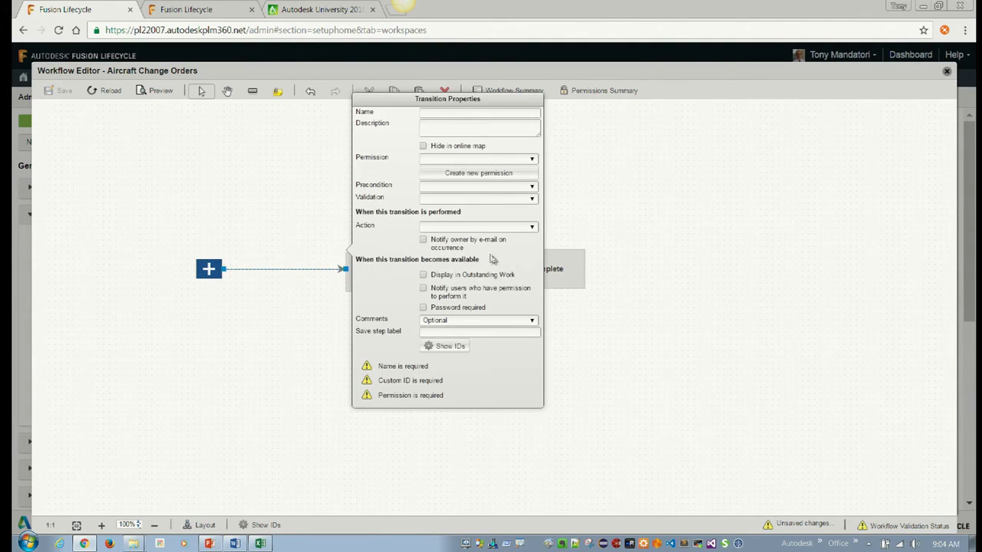
left_click(465, 112)
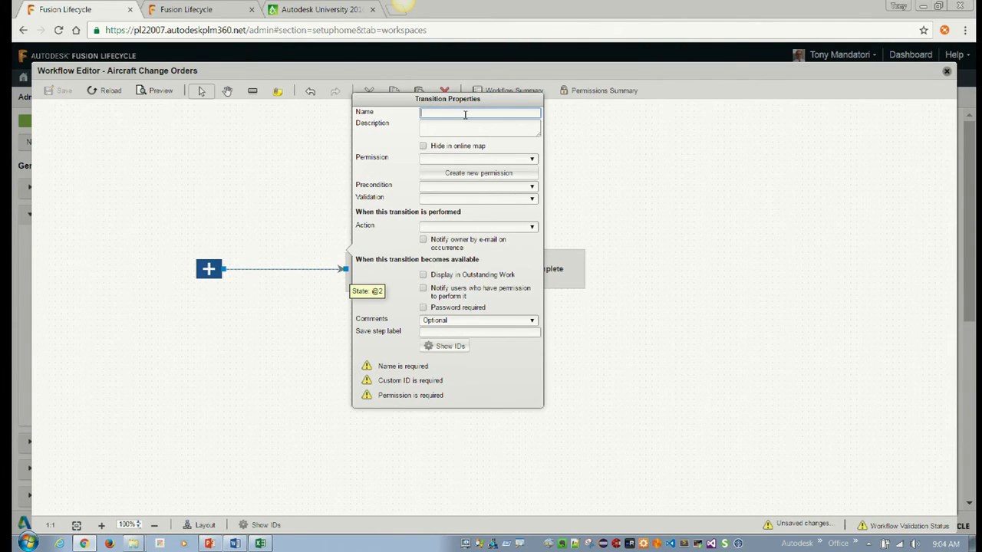
type("Initiate")
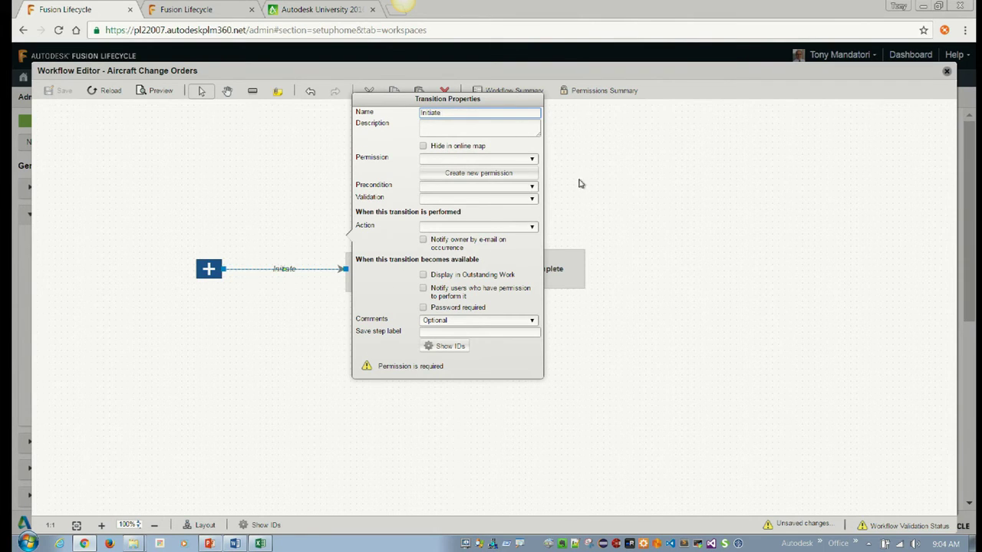
left_click(593, 189)
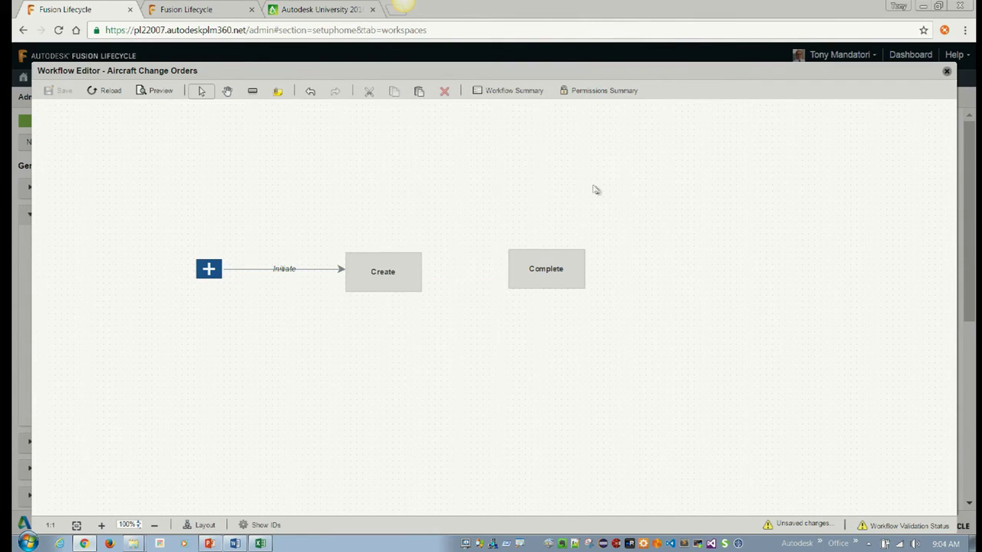
Create a new permission named Submit for Review for the Initiate transition and check the transition's properties
left_click(296, 269)
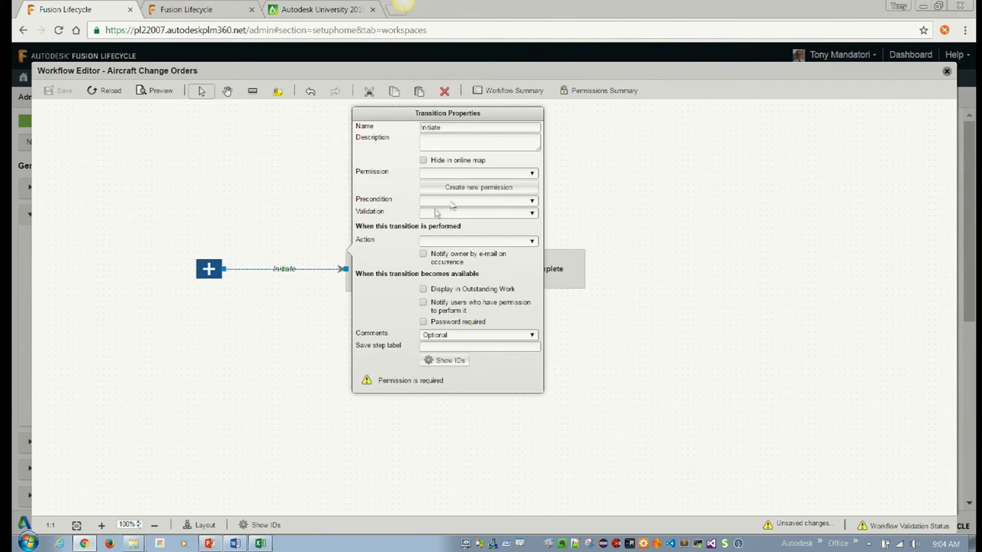
left_click(532, 174)
left_click(580, 172)
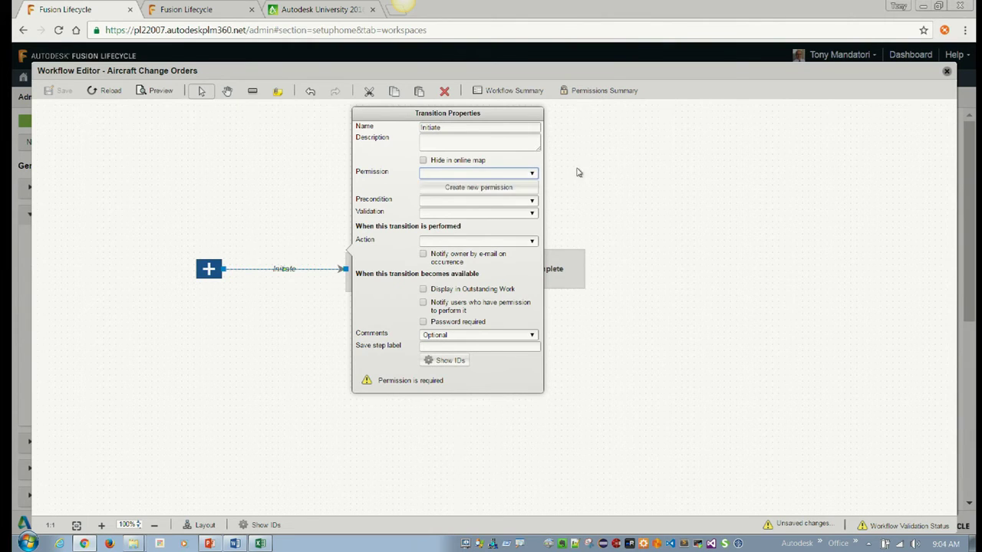
left_click(580, 172)
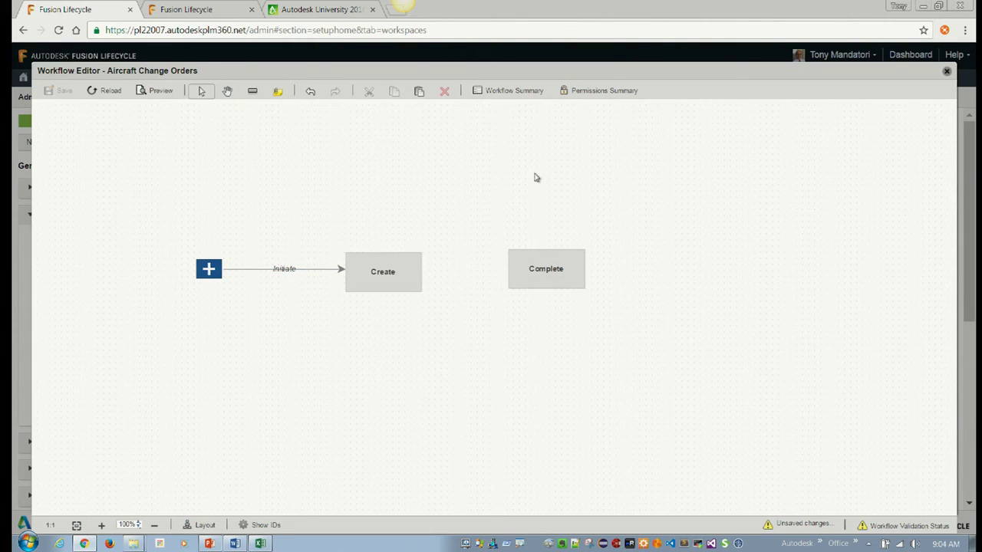
left_click(396, 272)
double_click(306, 269)
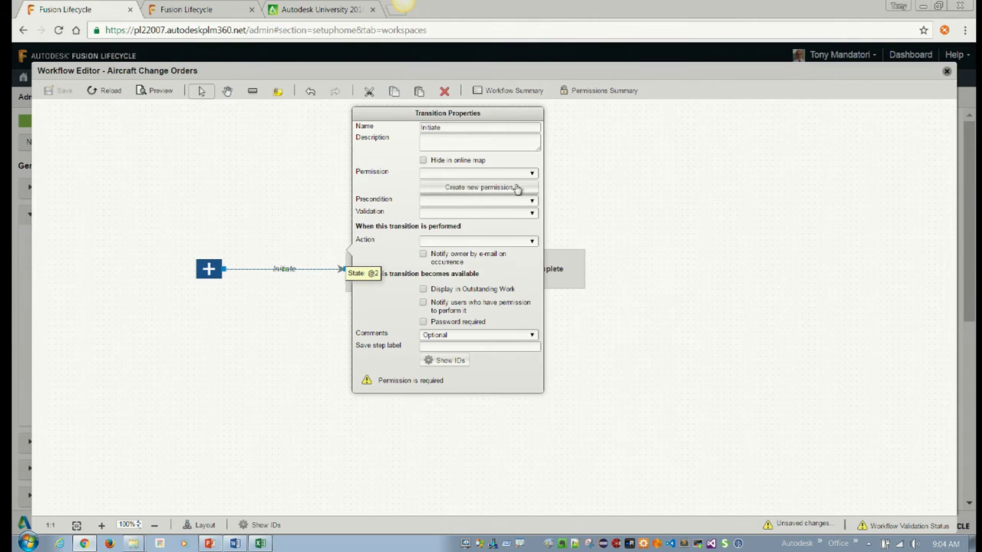
left_click(491, 172)
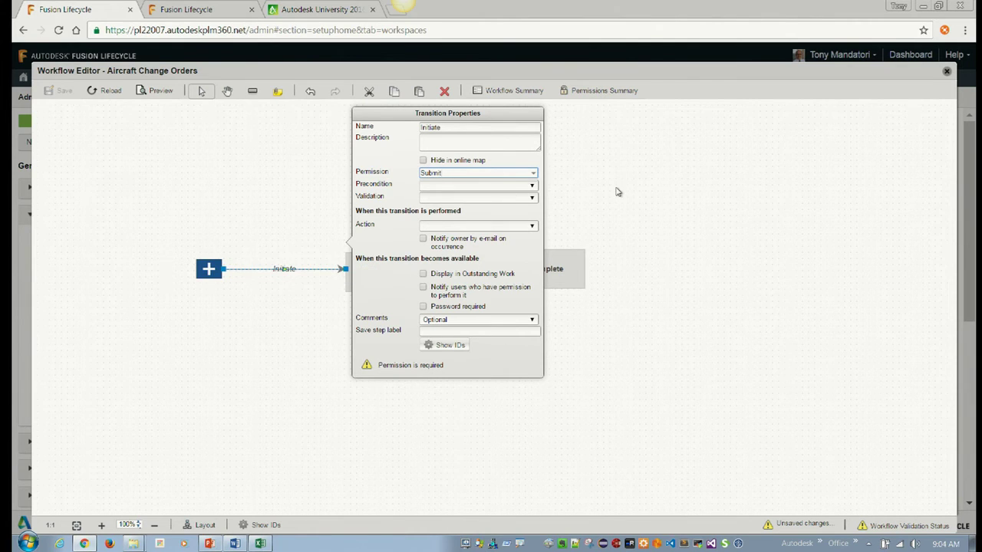
left_click(666, 181)
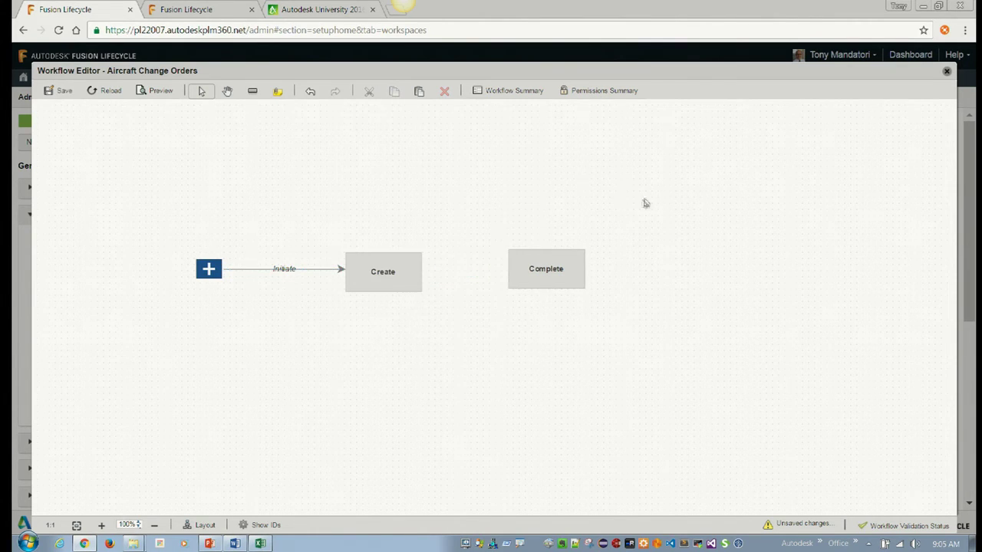
double_click(323, 269)
left_click(660, 248)
Connect Create to Complete with a transition named Promote that uses the Submit for Review permission
left_click_drag(384, 275, 562, 265)
left_click(640, 162)
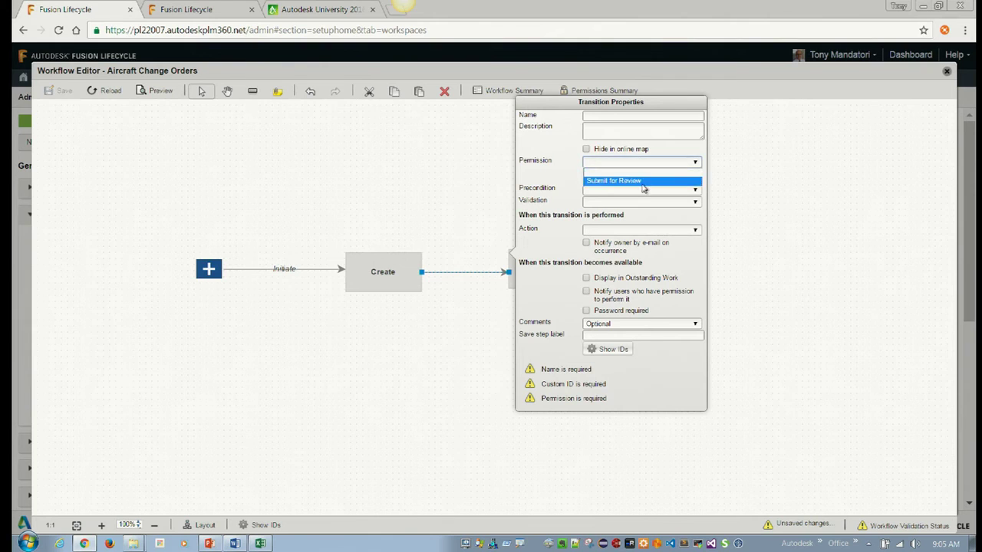
left_click(643, 184)
left_click(468, 185)
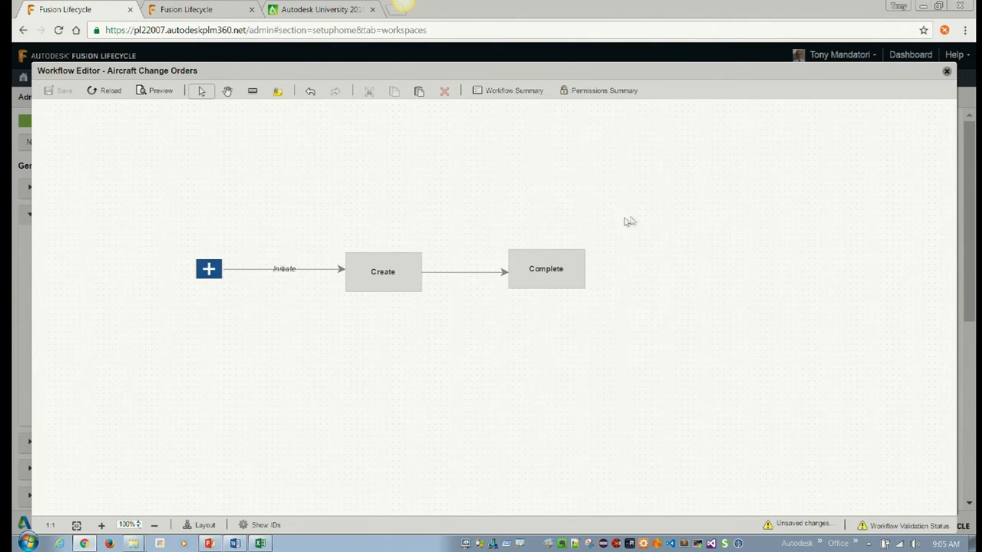
left_click(486, 273)
left_click(603, 123)
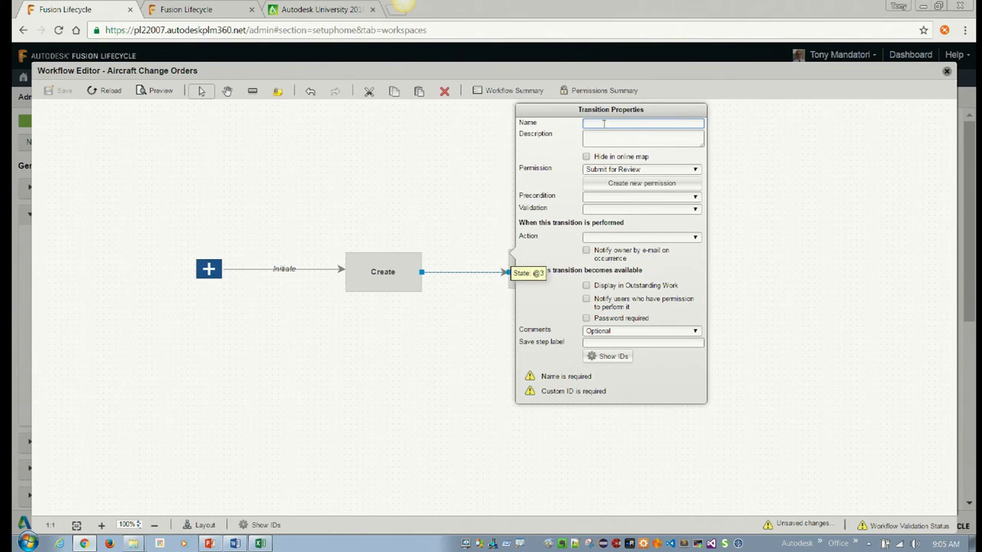
type("Promote")
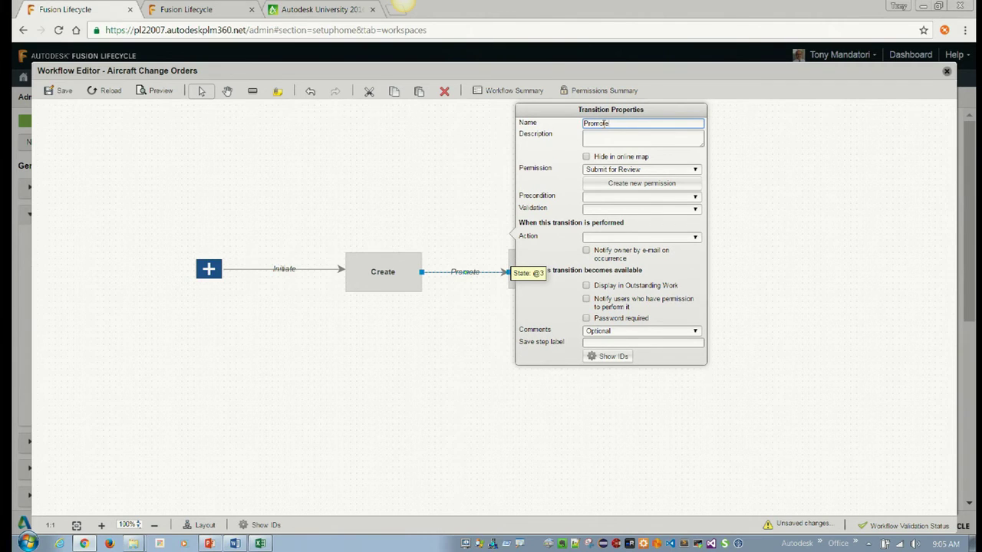
Rename the transition between Create and Complete as Submit for Review
key("ctrl+a")
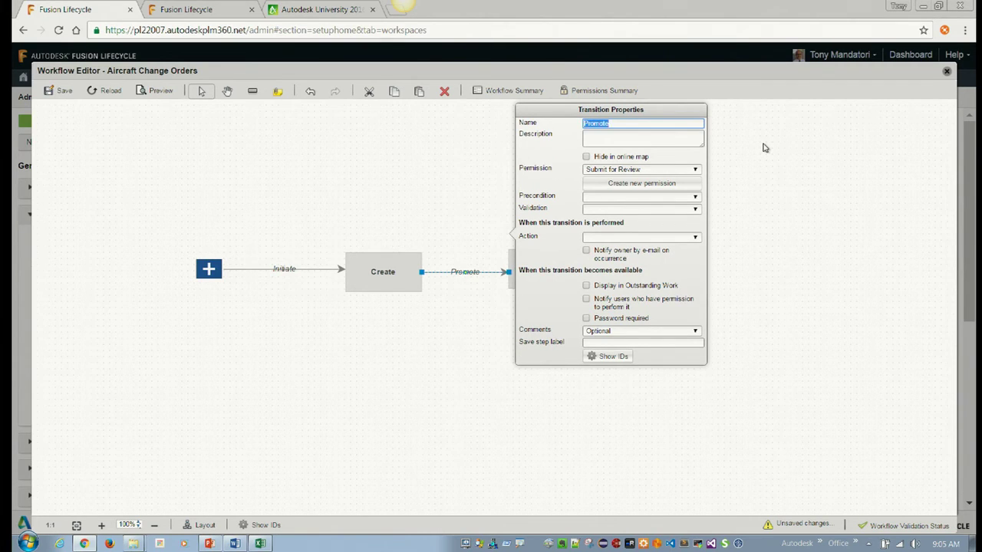
type("Submit for Review")
left_click(789, 209)
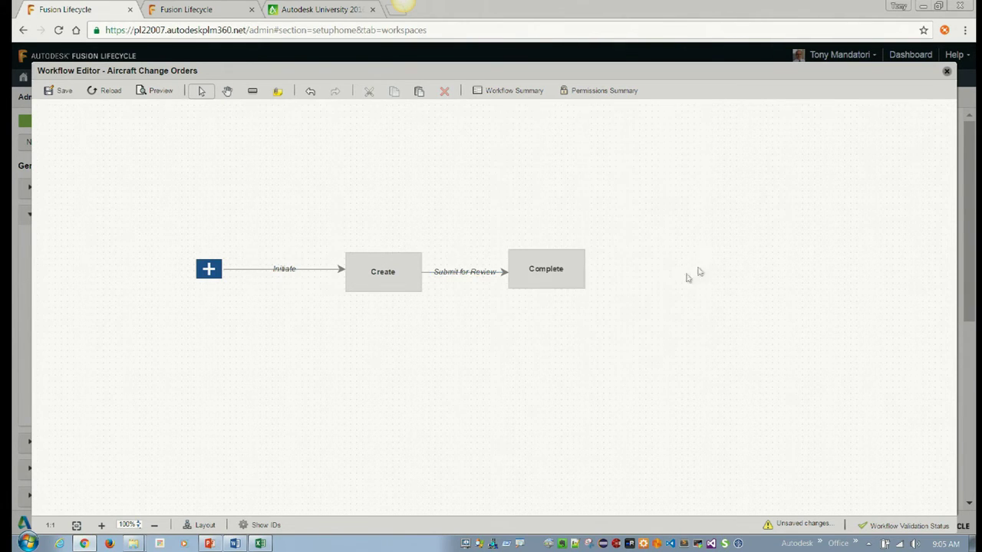
Save the Aircraft Change Orders workflow and close the Workflow Editor
left_click(58, 92)
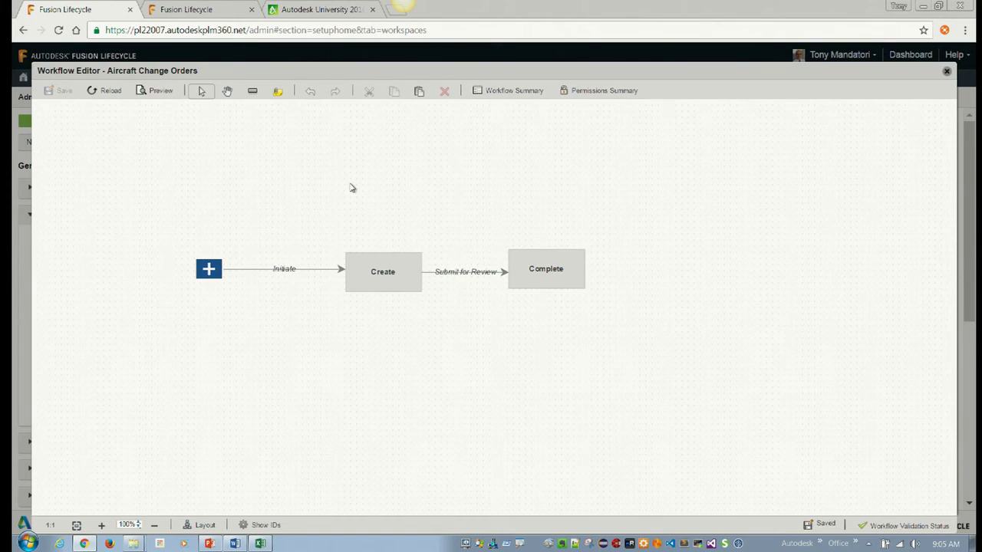
left_click(946, 70)
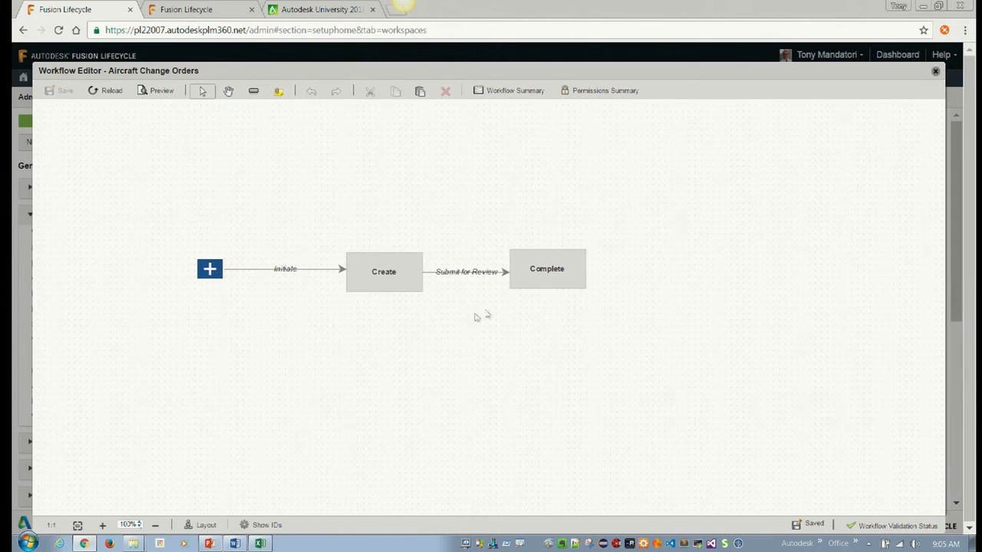
left_click(934, 72)
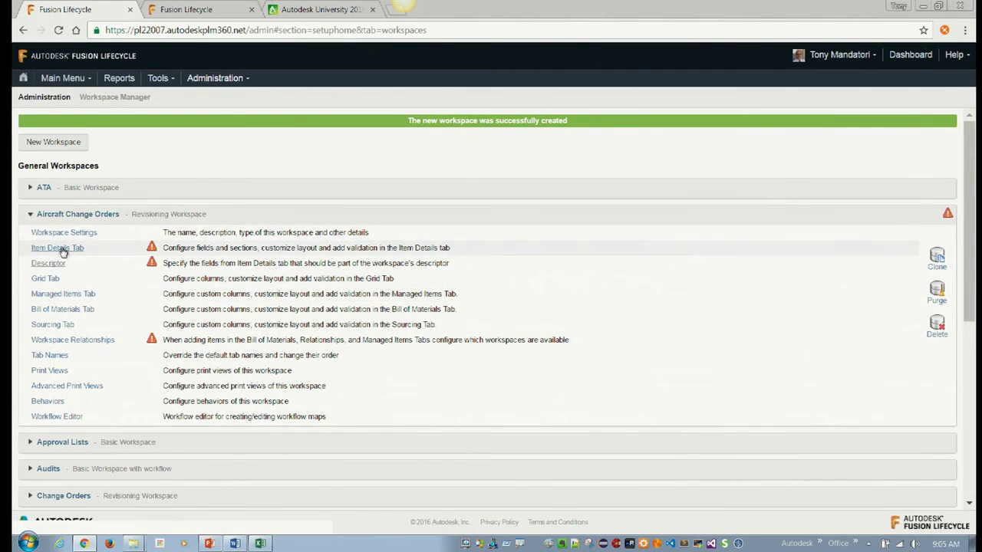
Add a section named Item Details to the item details layout of the Aircraft Change Orders workspace
left_click(61, 248)
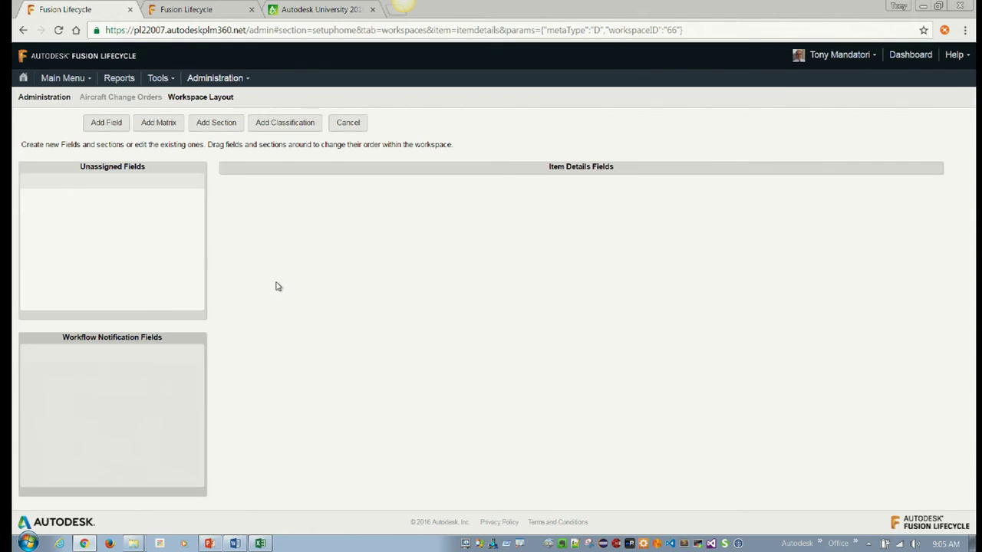
left_click(211, 122)
left_click(173, 143)
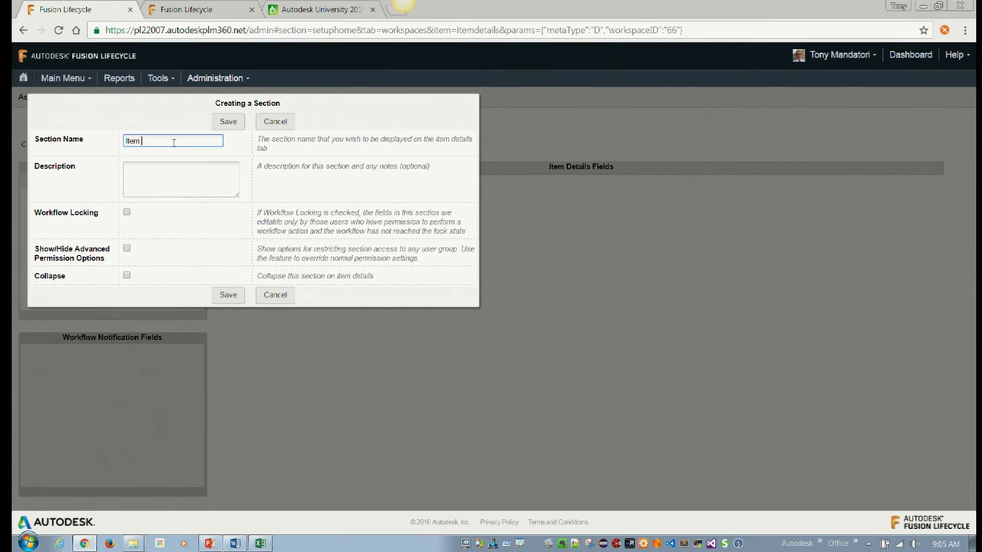
left_click(228, 122)
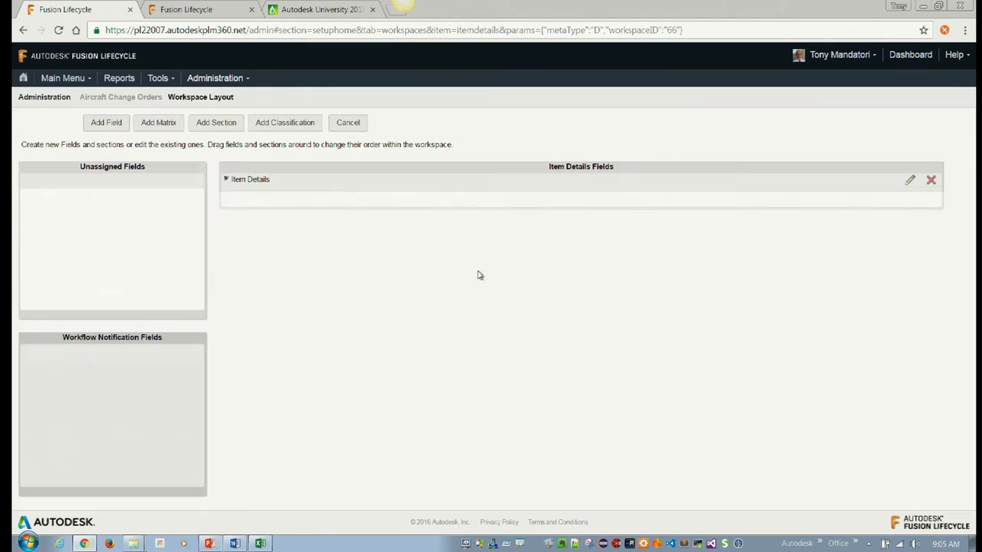
Open the form for a new field and check the Demo 2: Revisioning Workspace slide in PowerPoint for the required fields
left_click(122, 126)
key("alt+Tab")
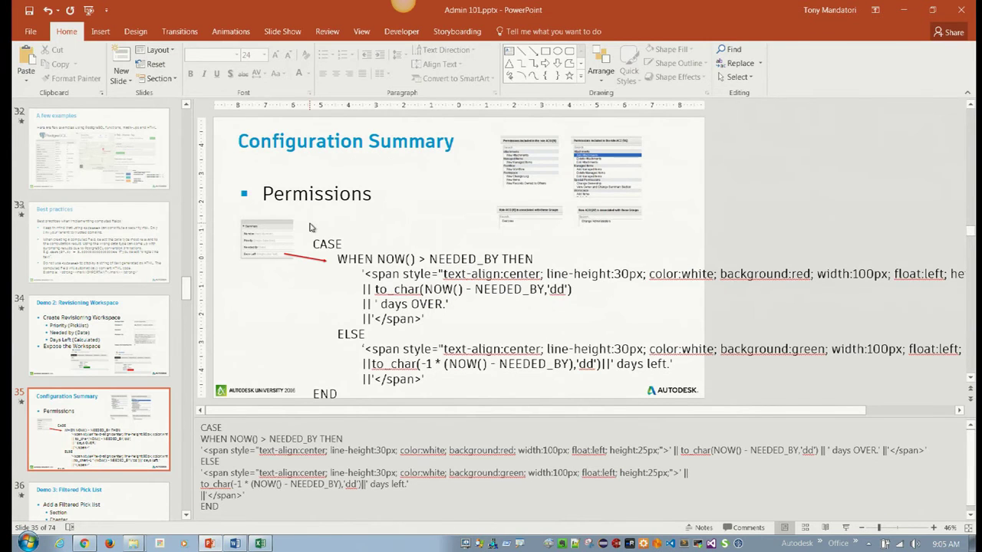
left_click(138, 328)
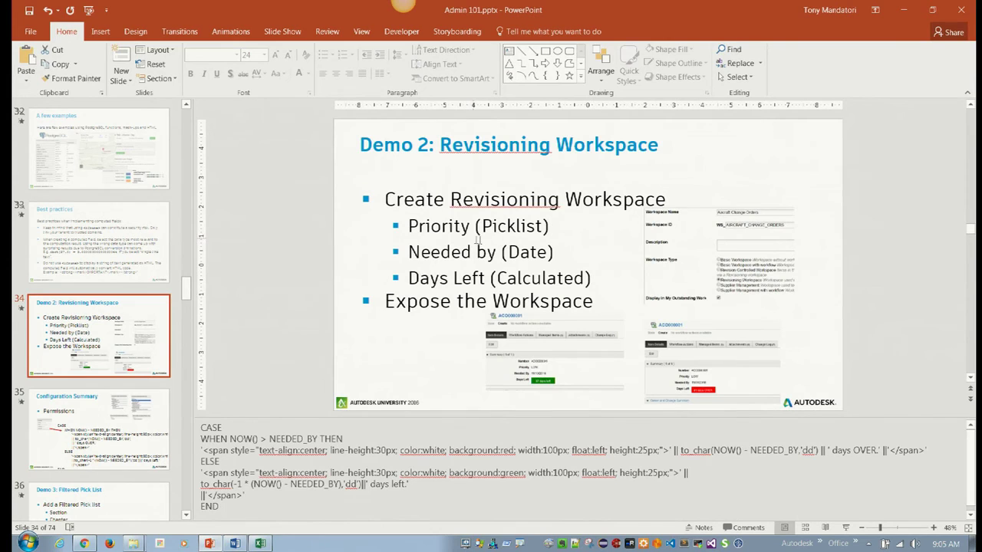
key("alt+Tab")
Name the new field Priority, set its data type to Pick List and use the LOW | MED | HIGH pick list
left_click(201, 148)
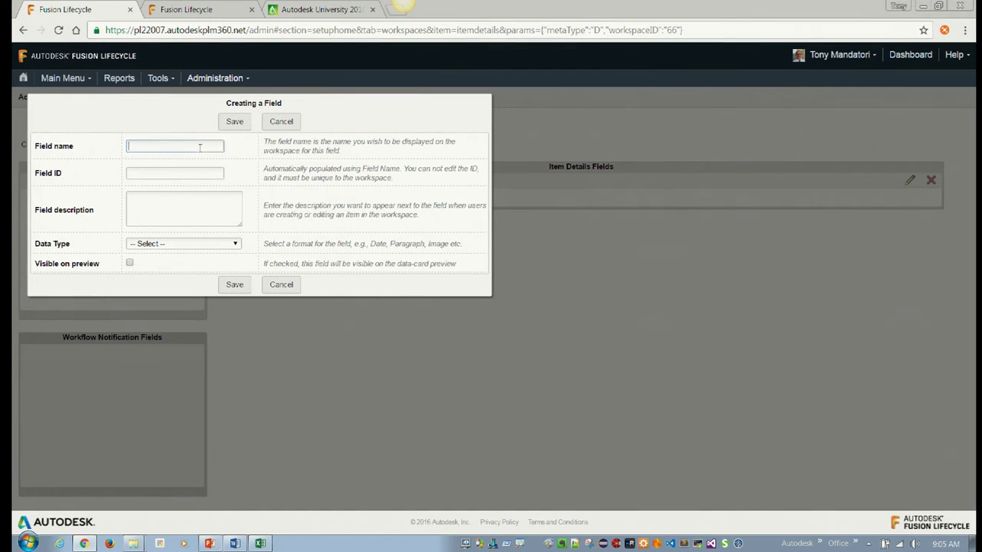
type("Priority")
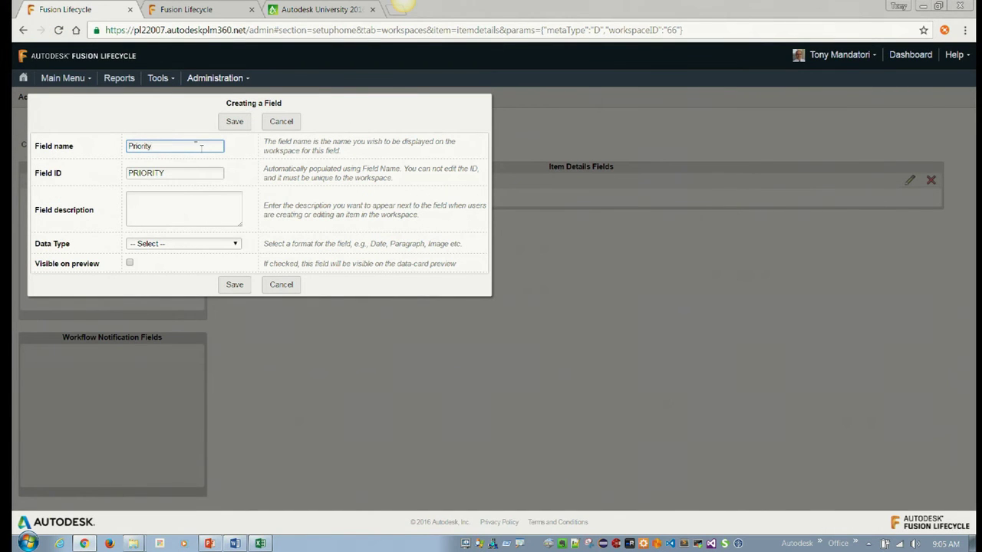
left_click(218, 244)
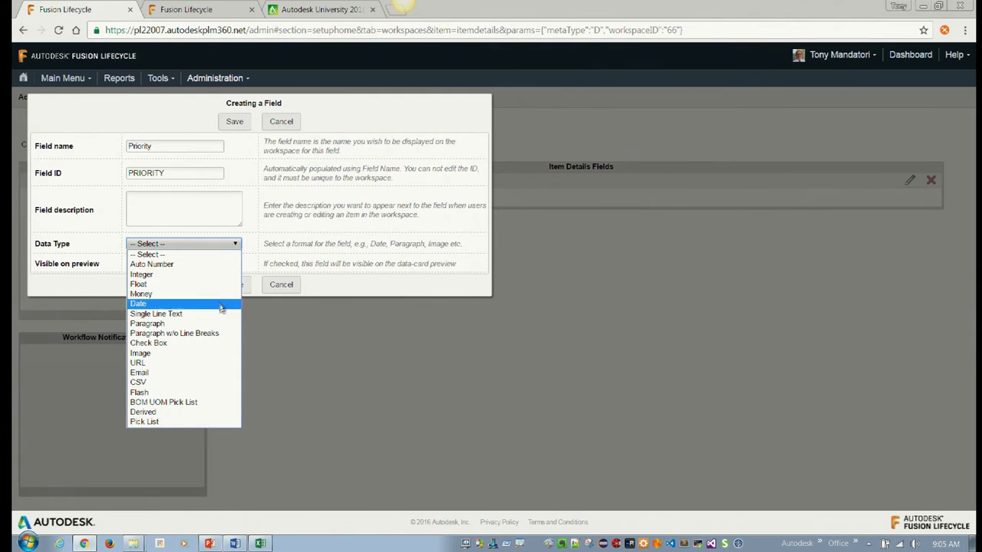
left_click(182, 421)
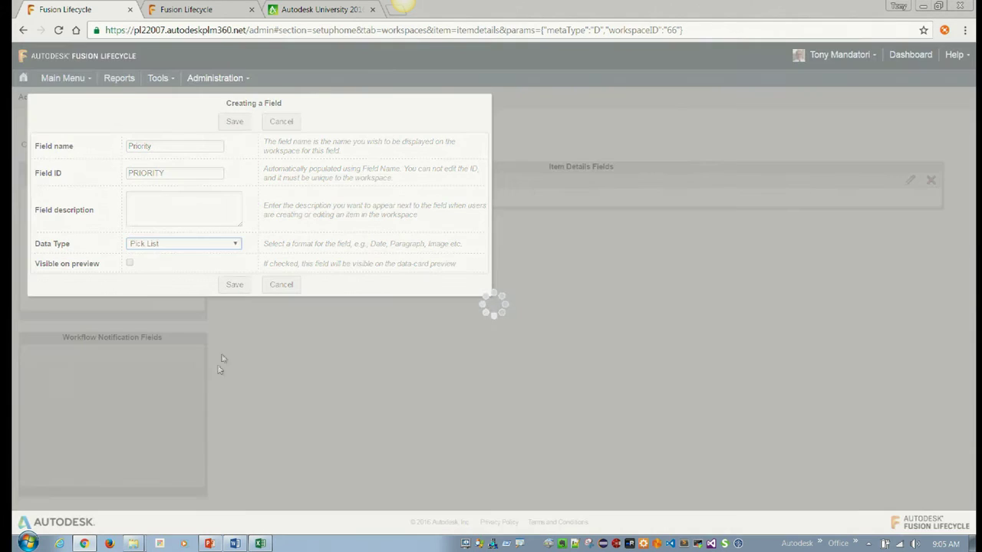
left_click(235, 284)
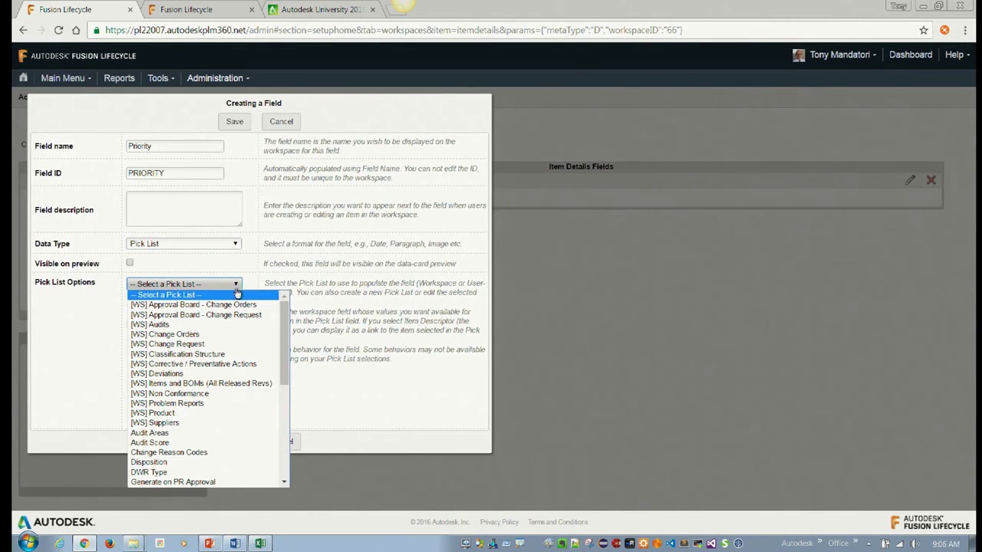
left_click_drag(283, 323, 290, 414)
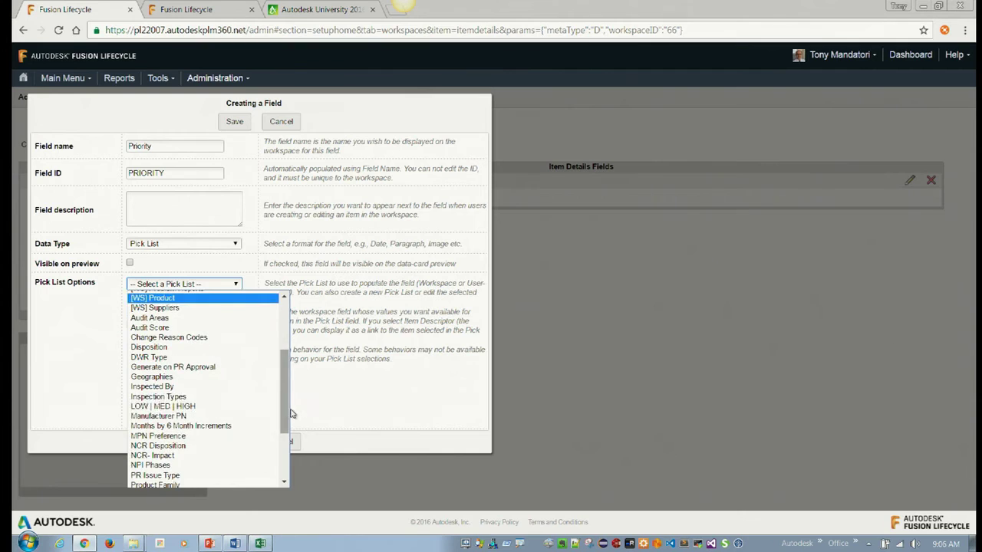
left_click(247, 407)
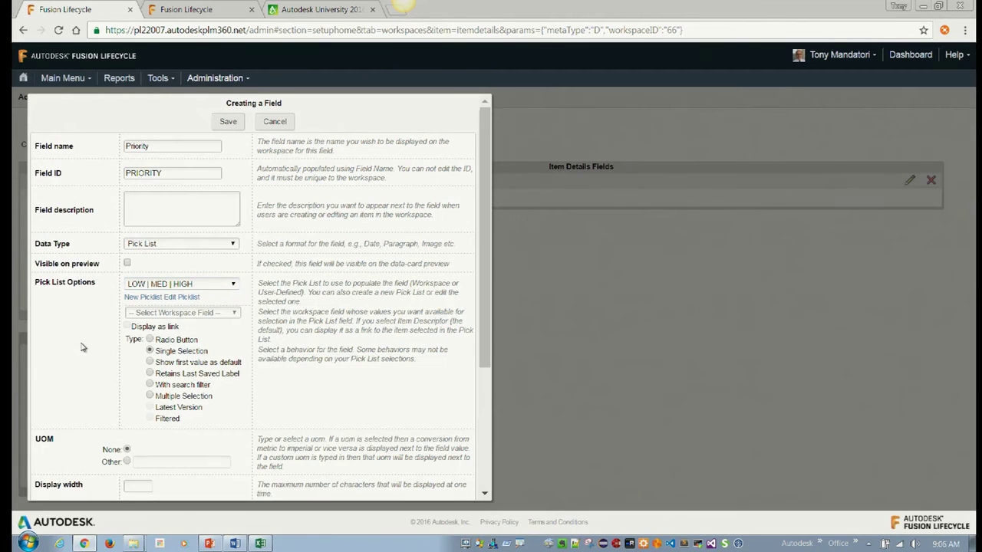
Save the Priority field with a display width of 5 and place it in the Item Details section
left_click(235, 129)
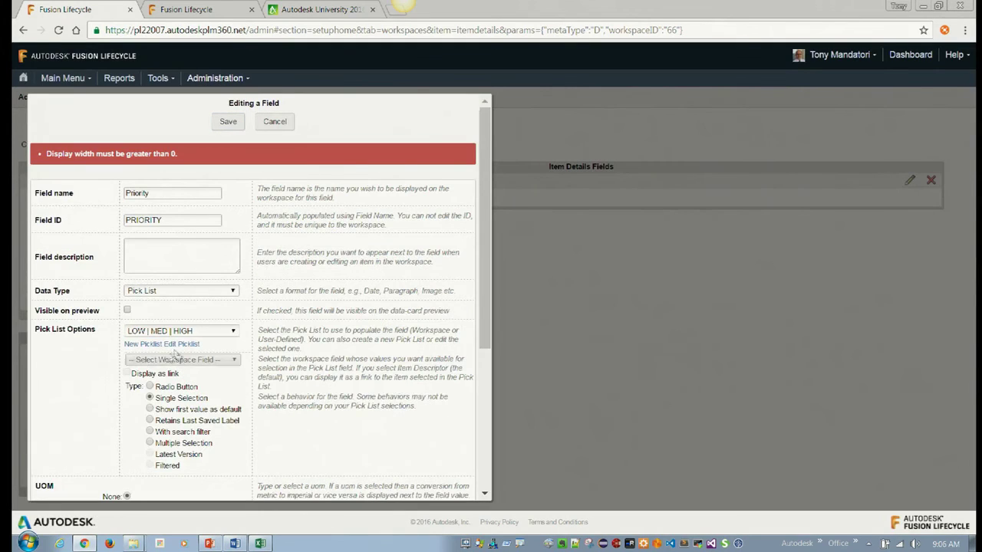
scroll(132, 339, "down", 3)
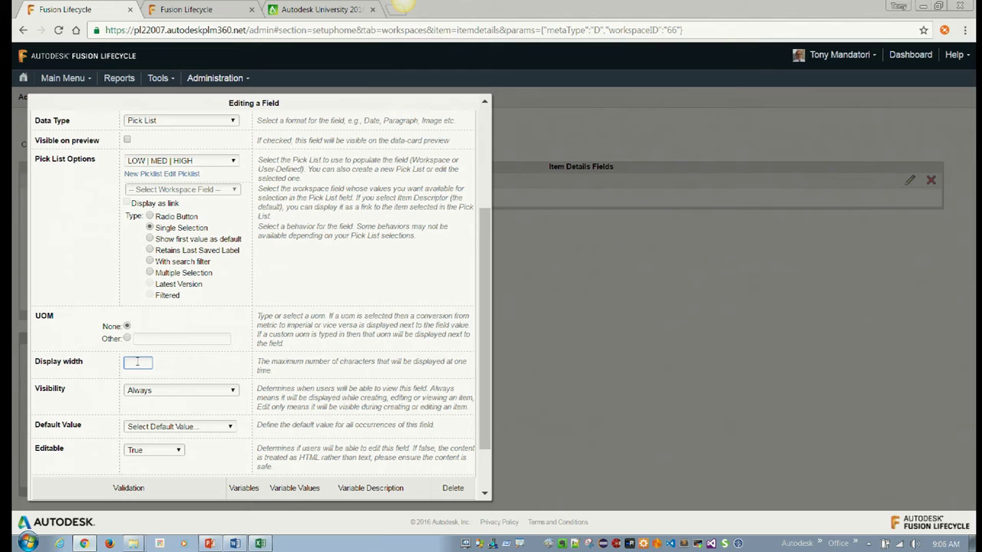
type("5")
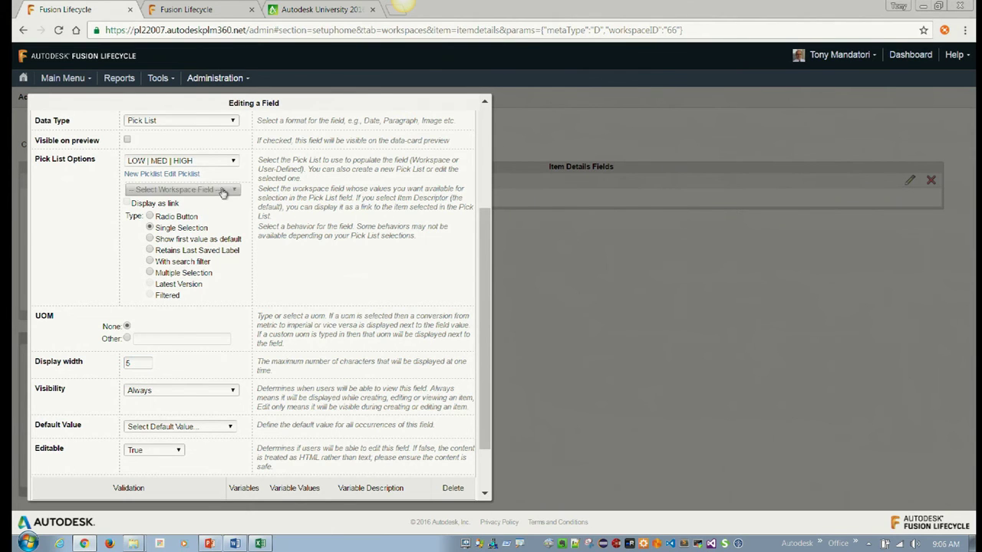
scroll(207, 154, "up", 3)
left_click(217, 121)
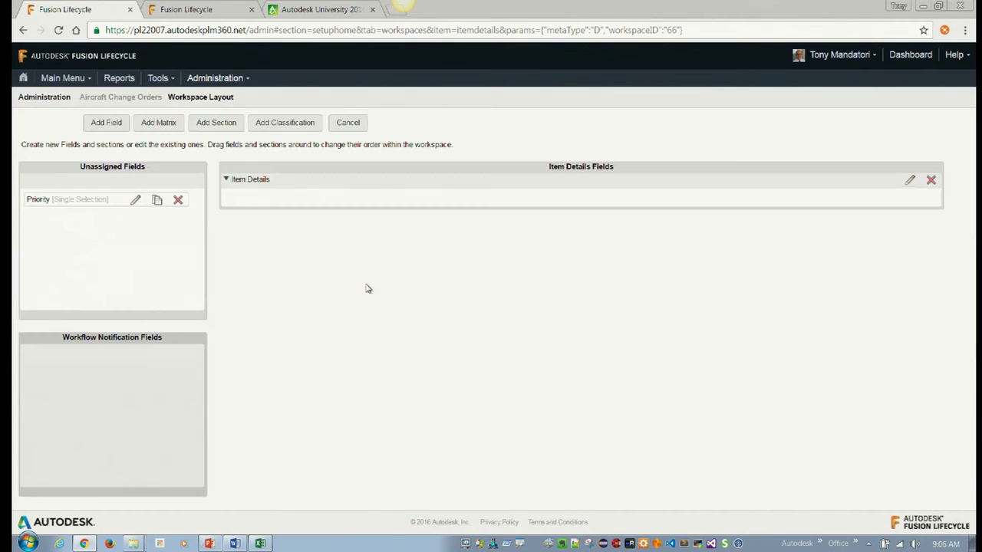
left_click_drag(50, 201, 313, 197)
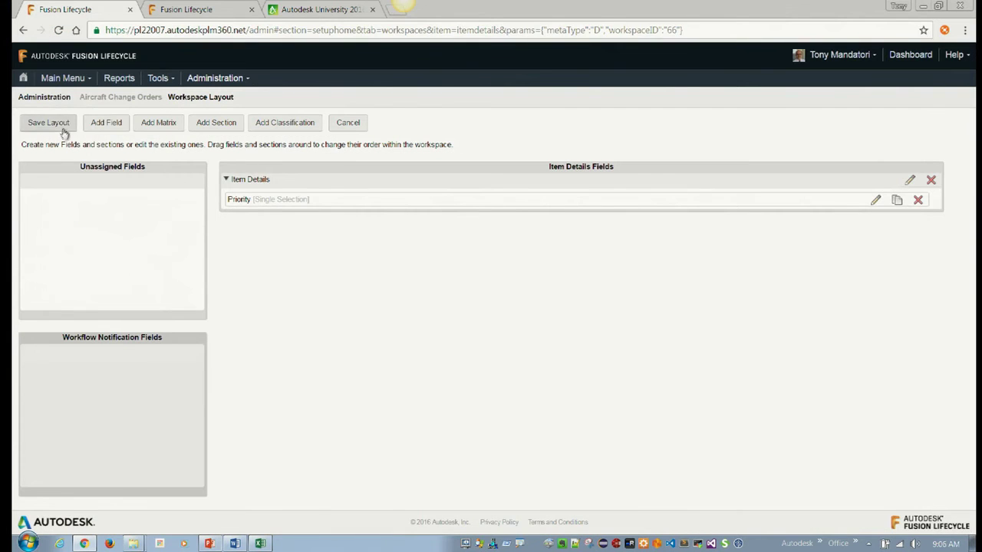
Create a Date field named Needed By and place it below Priority in the Item Details section
left_click(106, 123)
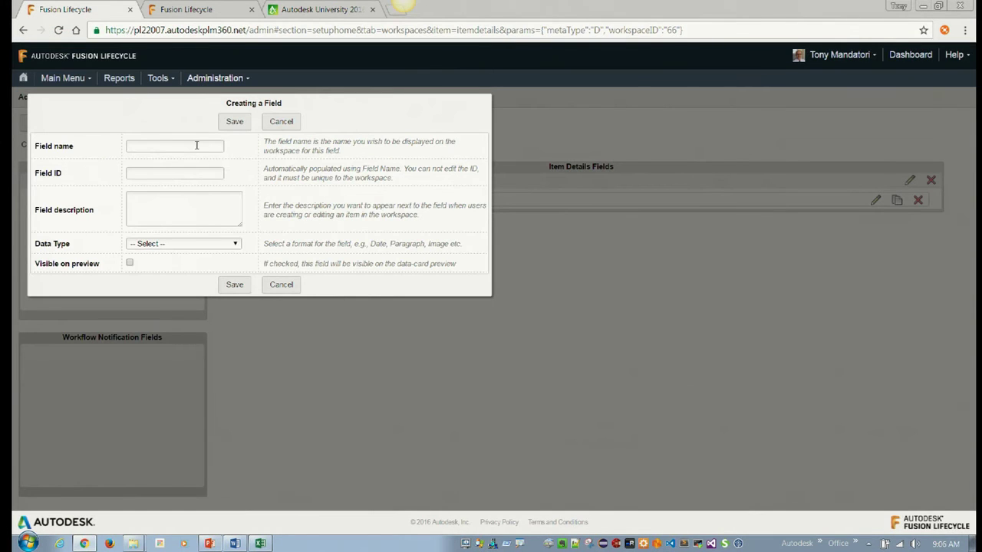
left_click(197, 146)
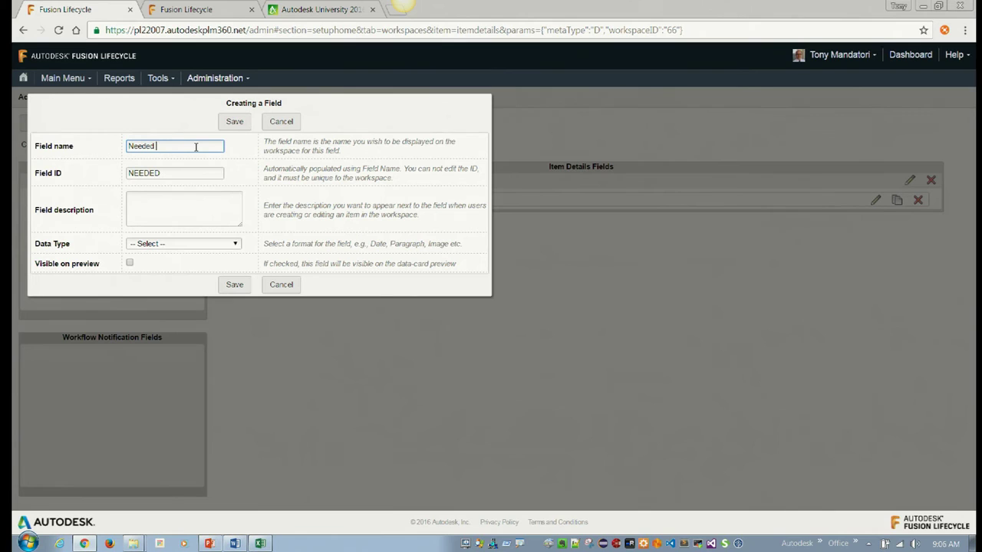
left_click(235, 246)
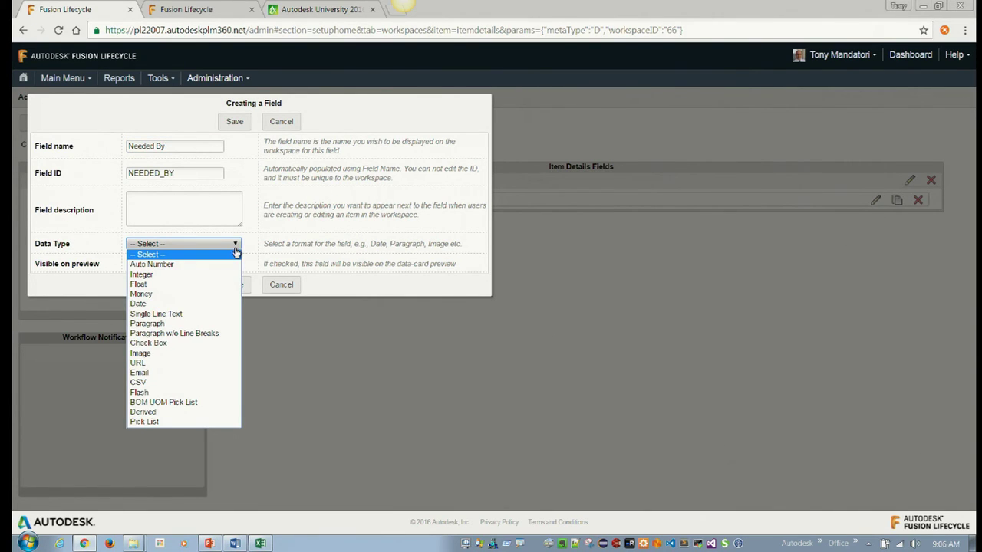
left_click(215, 304)
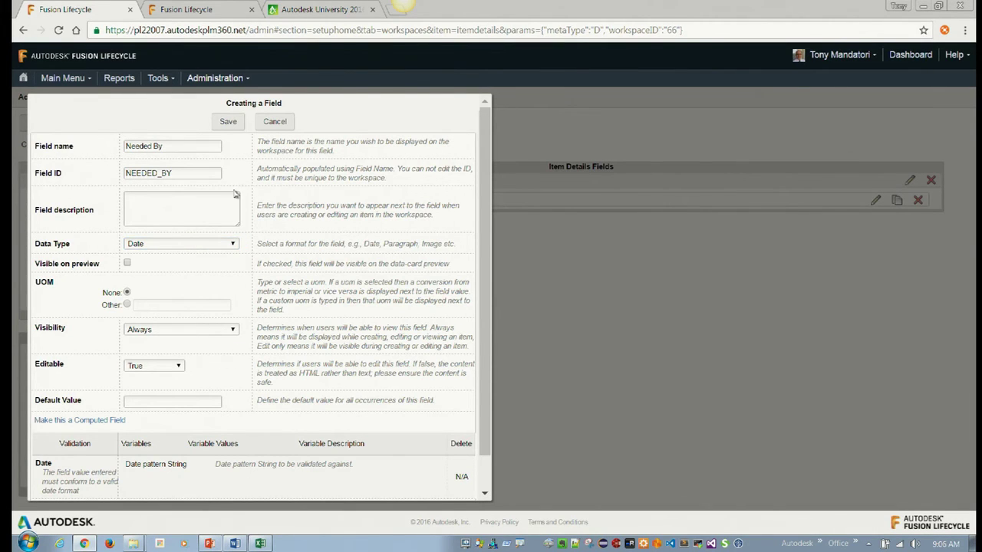
left_click(237, 128)
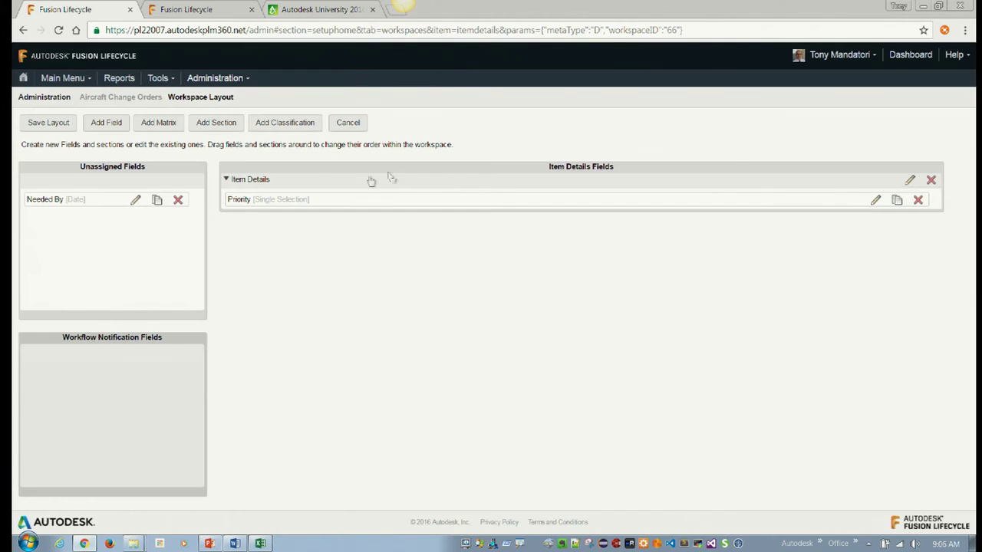
left_click_drag(72, 208, 414, 224)
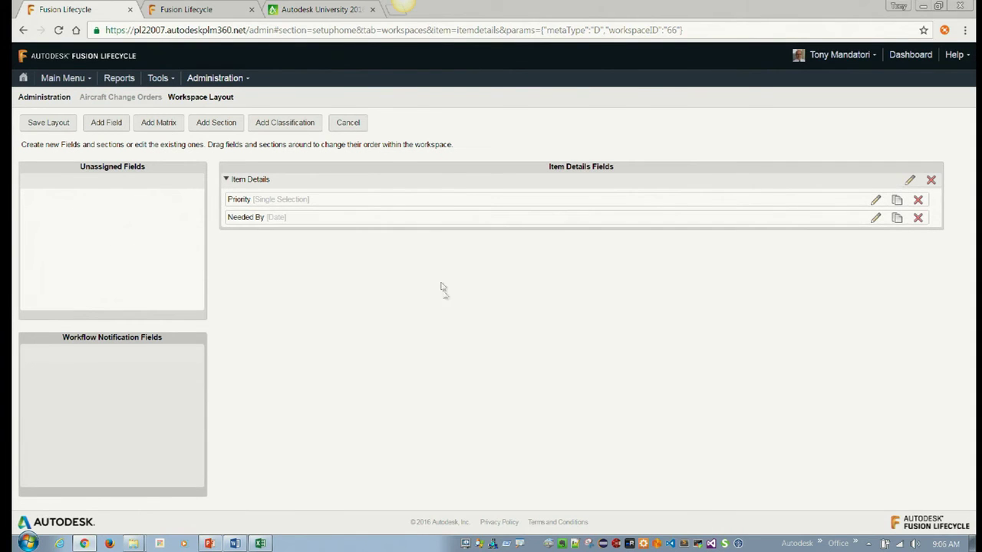
Check the name of the calculated field on the Demo 2 slide in PowerPoint and return to the workspace layout
key("alt+Tab")
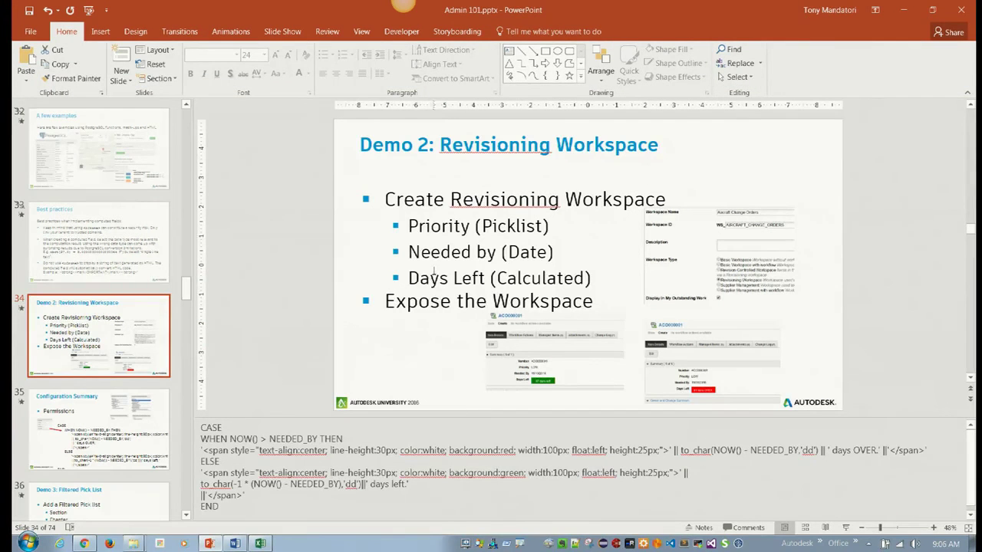
left_click_drag(409, 279, 488, 279)
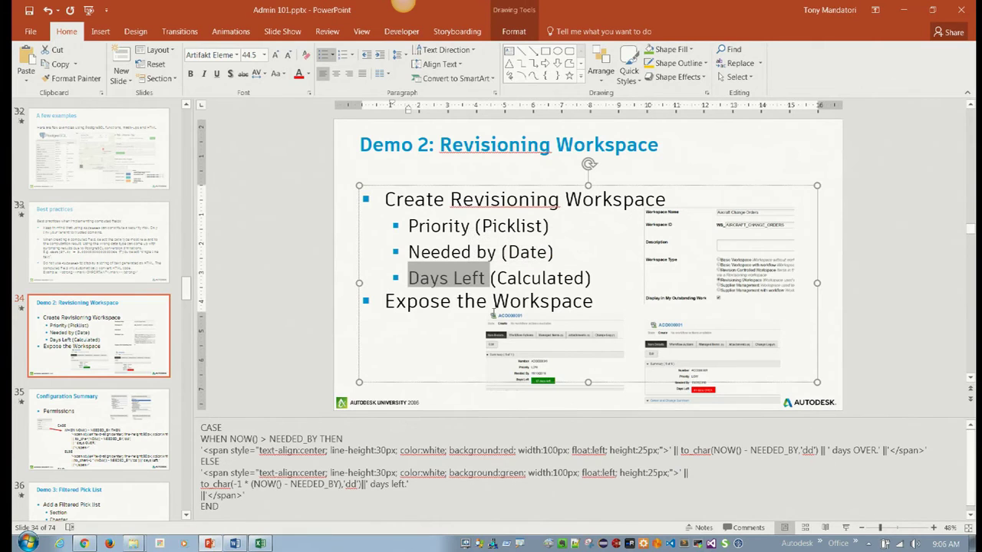
key("alt+Tab")
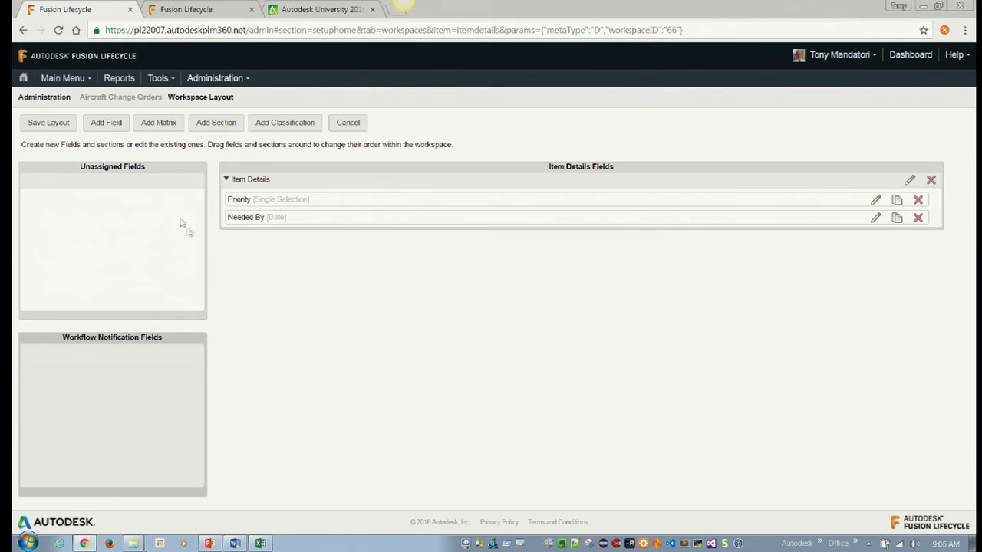
Add a new field named Days Left to the workspace layout and set its data type to Single Line Text
left_click(109, 129)
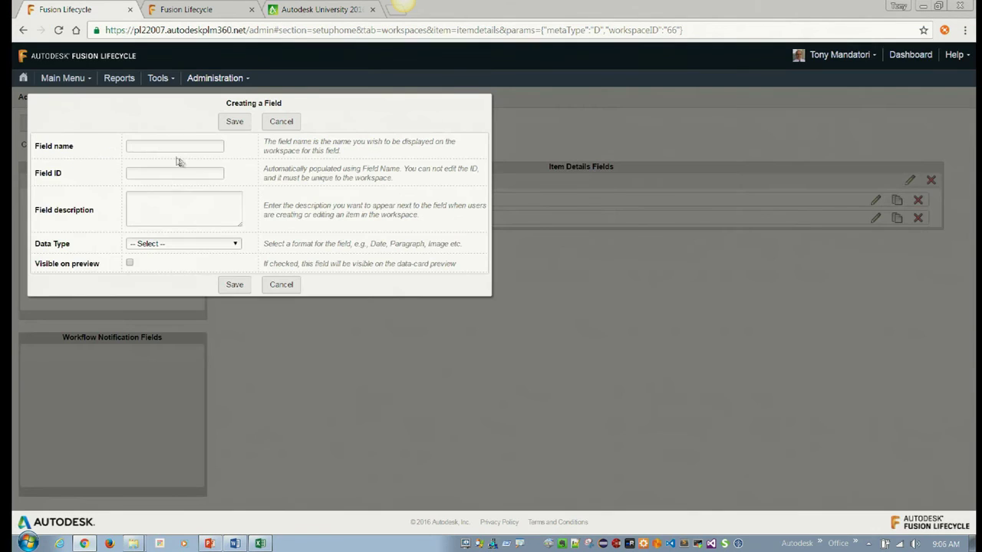
left_click(177, 147)
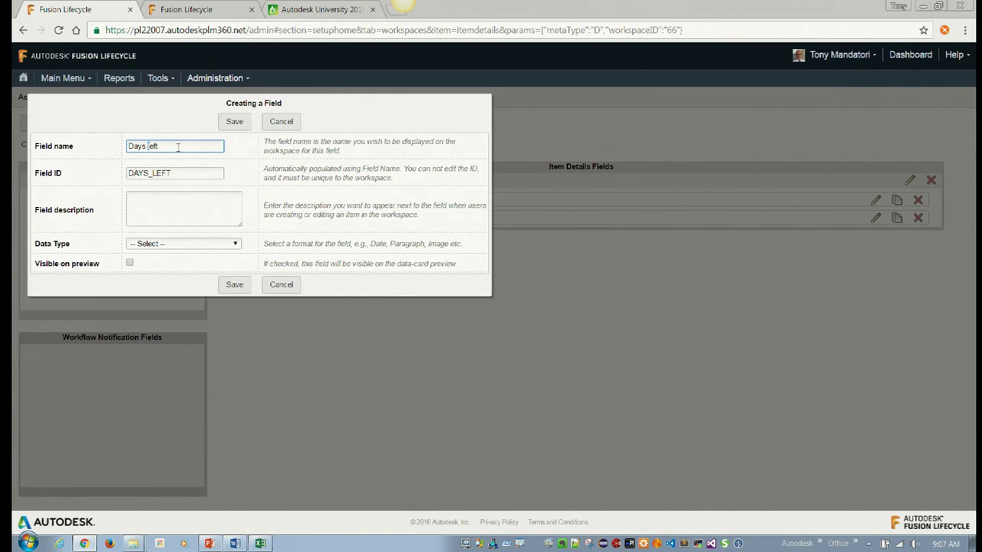
type("L")
left_click(236, 244)
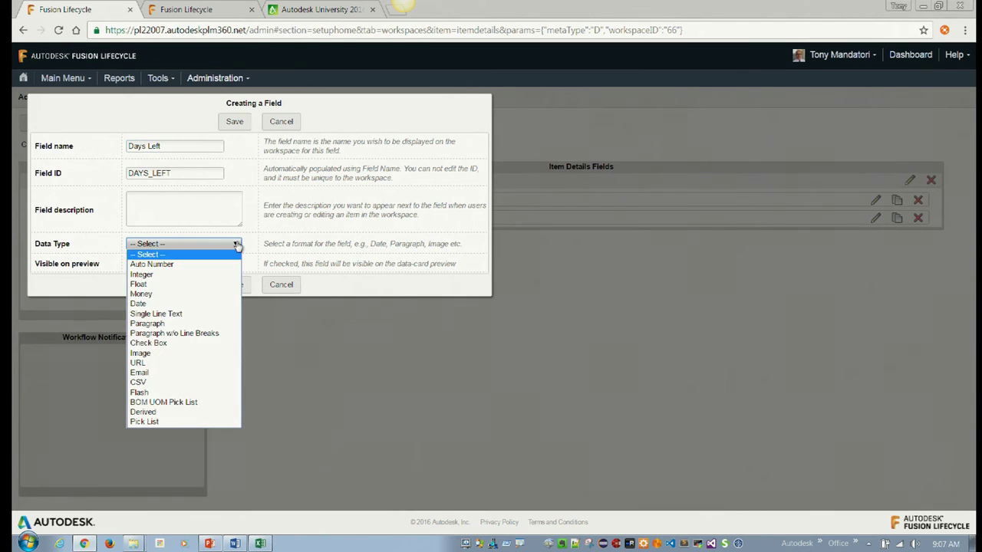
left_click(223, 314)
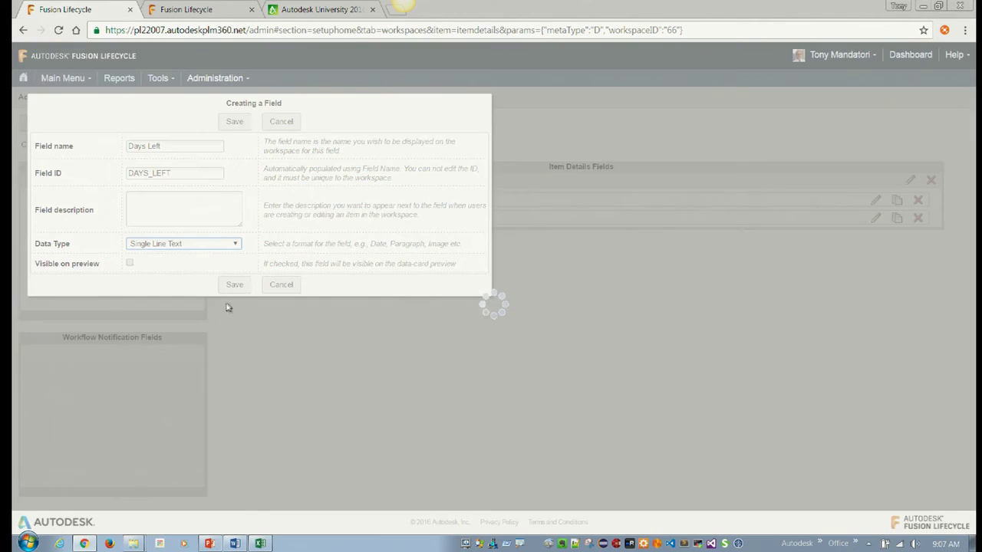
Make Days Left a computed field with a field length of 30 and a display width of 30
scroll(222, 328, "down", 2)
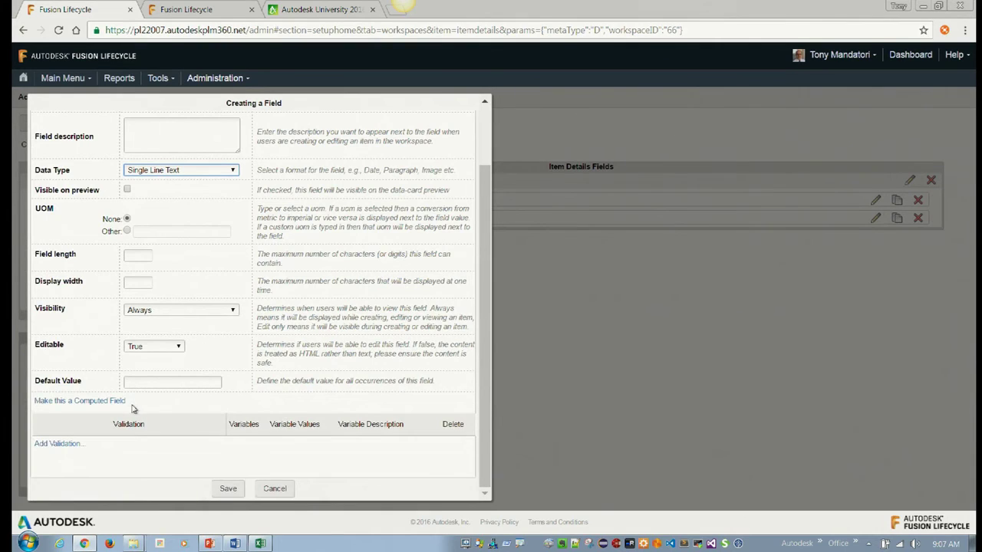
left_click(119, 402)
left_click(139, 257)
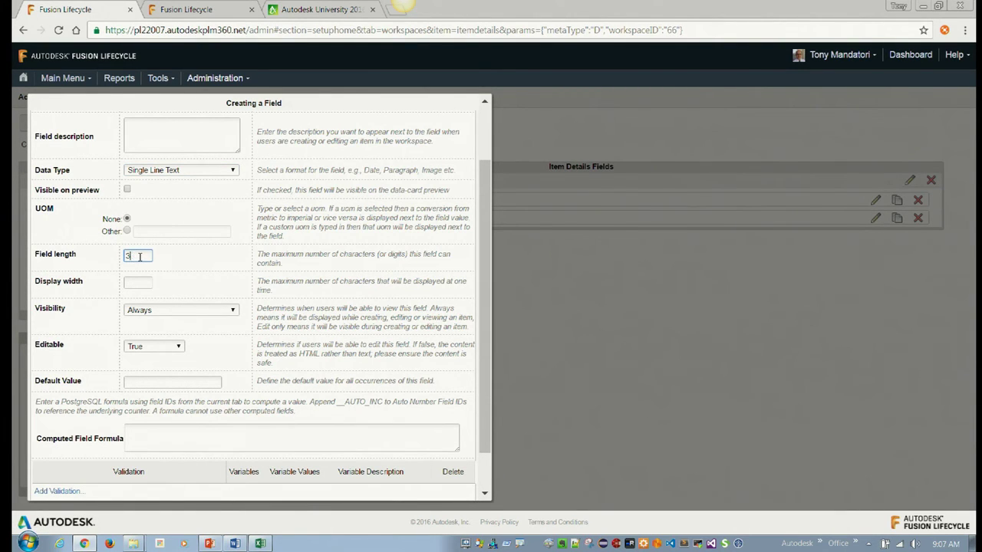
type("30")
key("Tab")
type("30")
Copy the full CASE…END formula from the Demo 2 slide notes in PowerPoint and paste it as the Days Left computed field formula
key("alt+Tab")
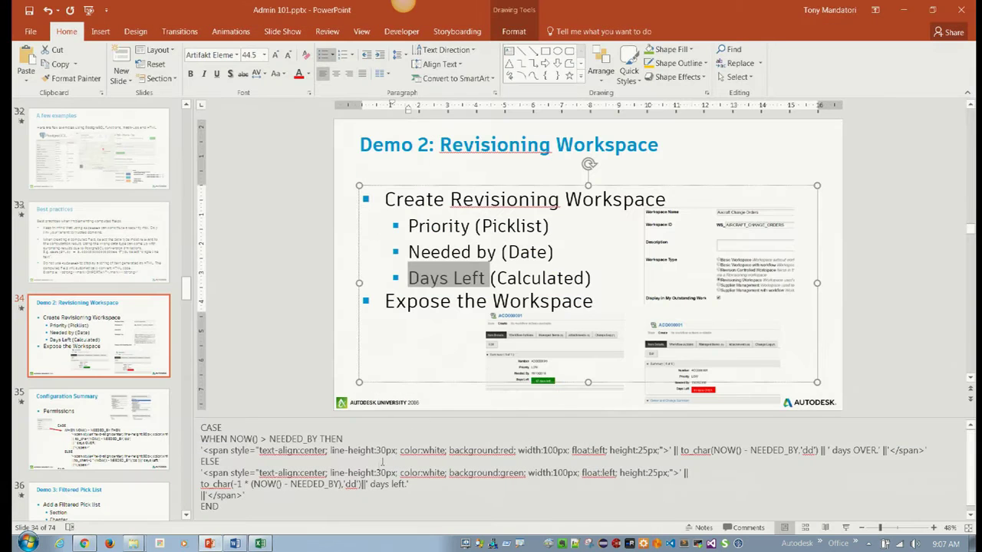
left_click(258, 503)
left_click_drag(201, 427, 245, 507)
key("alt+Tab")
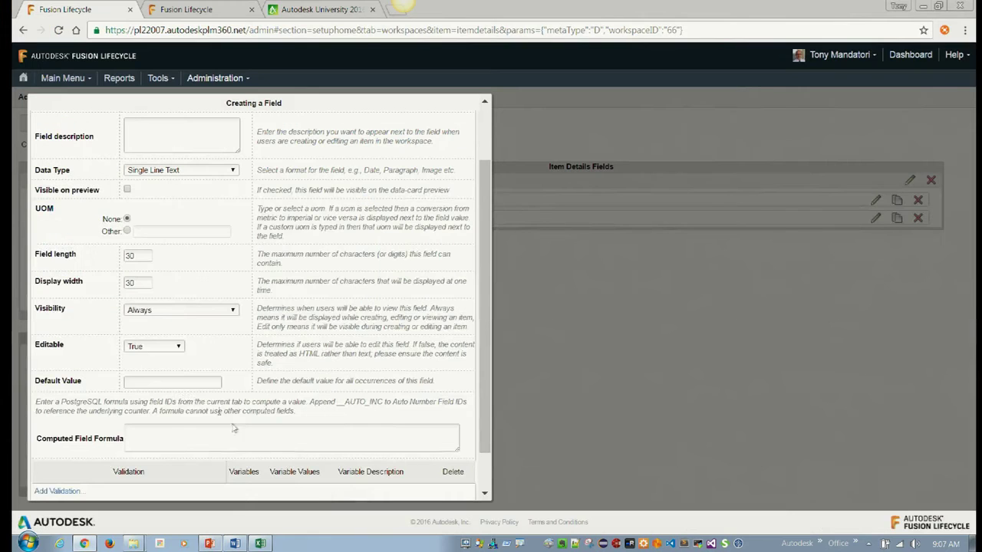
left_click(164, 440)
key("ctrl+v")
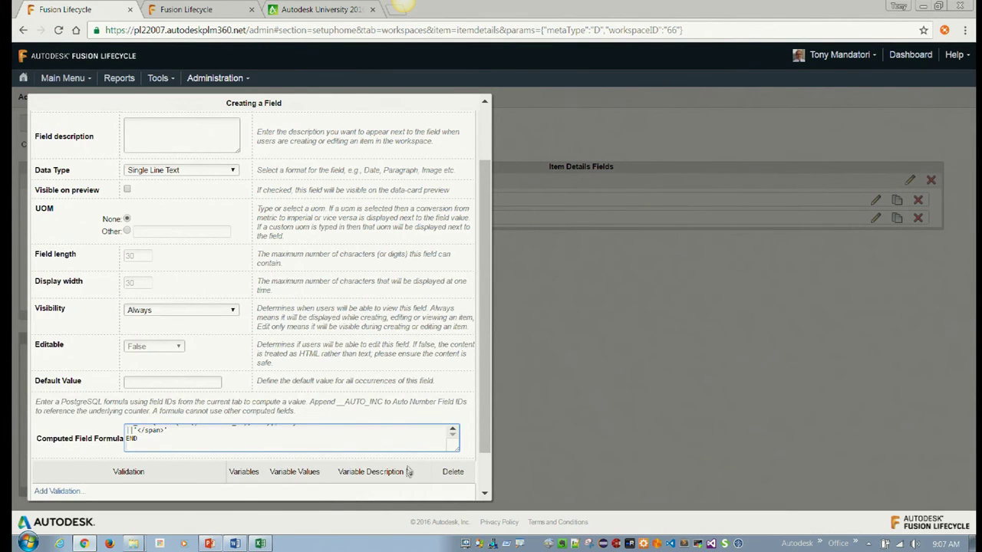
Save the Days Left field, place it below Needed By in the Item Details section, then save and leave the layout
scroll(370, 424, "down", 1)
left_click(224, 488)
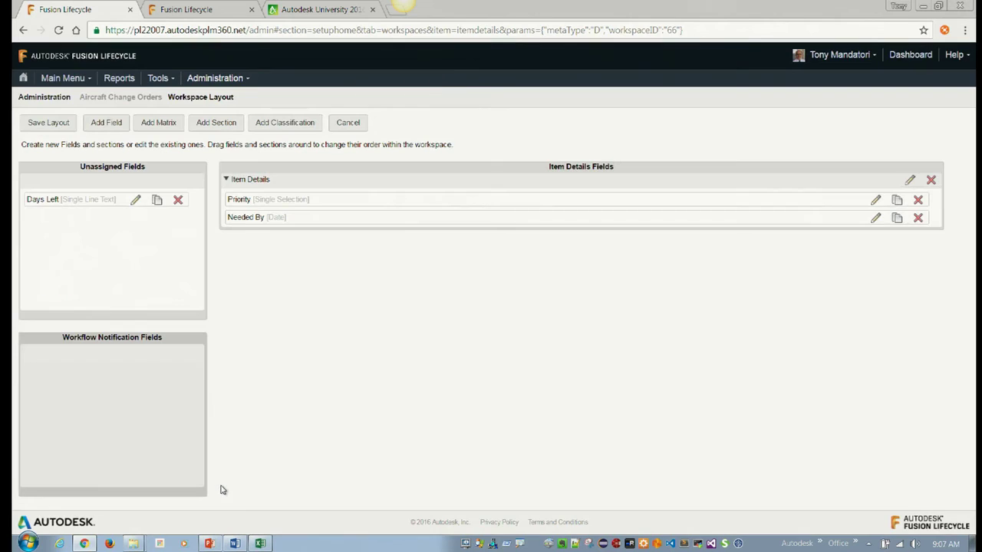
left_click_drag(55, 198, 351, 230)
left_click(48, 122)
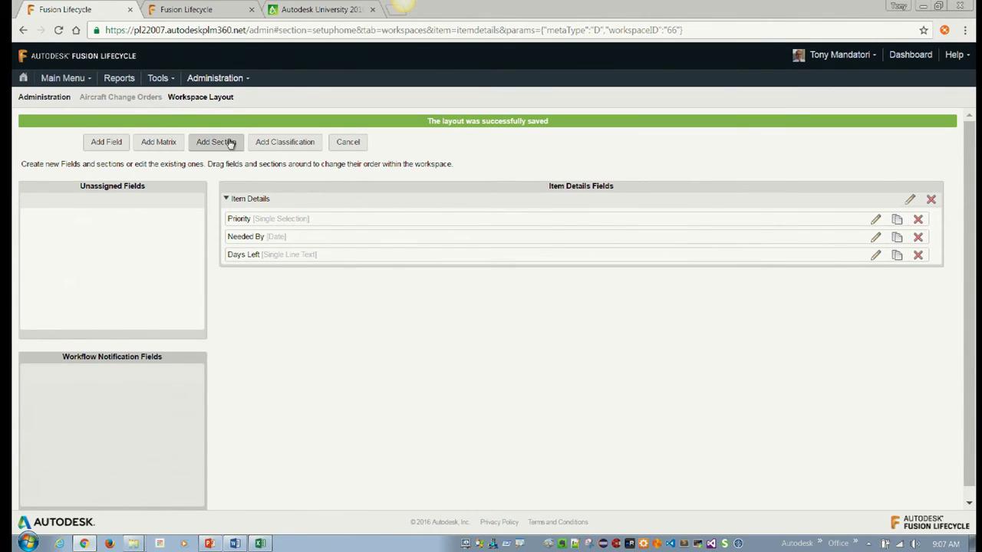
left_click(347, 141)
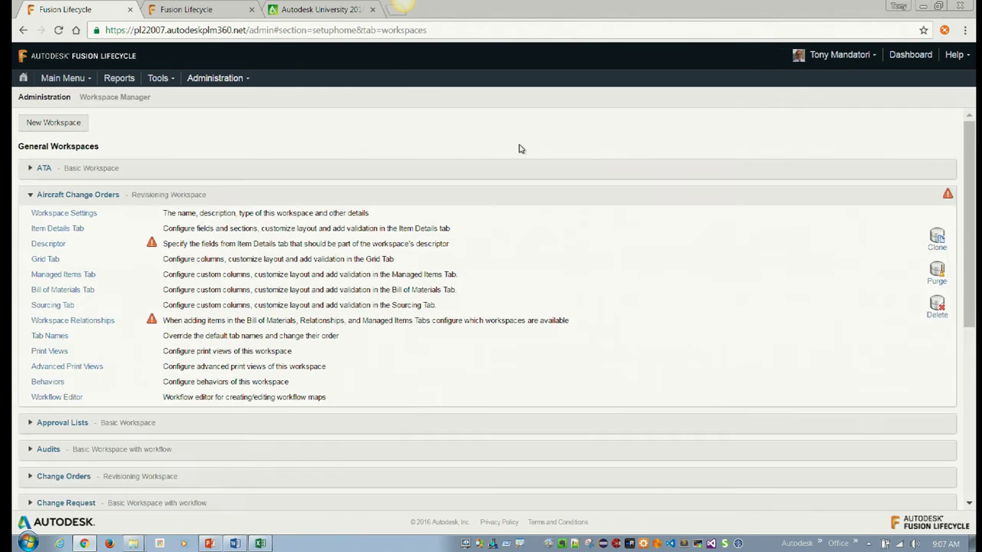
Open the Aircraft Change Orders descriptor settings and check which fields are available for Descriptor Field 1
left_click(48, 243)
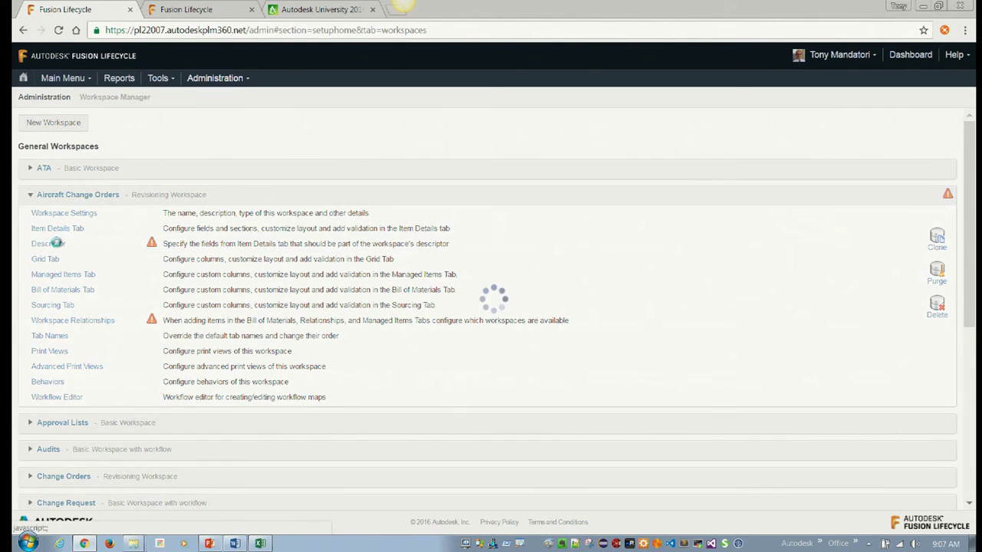
left_click(418, 166)
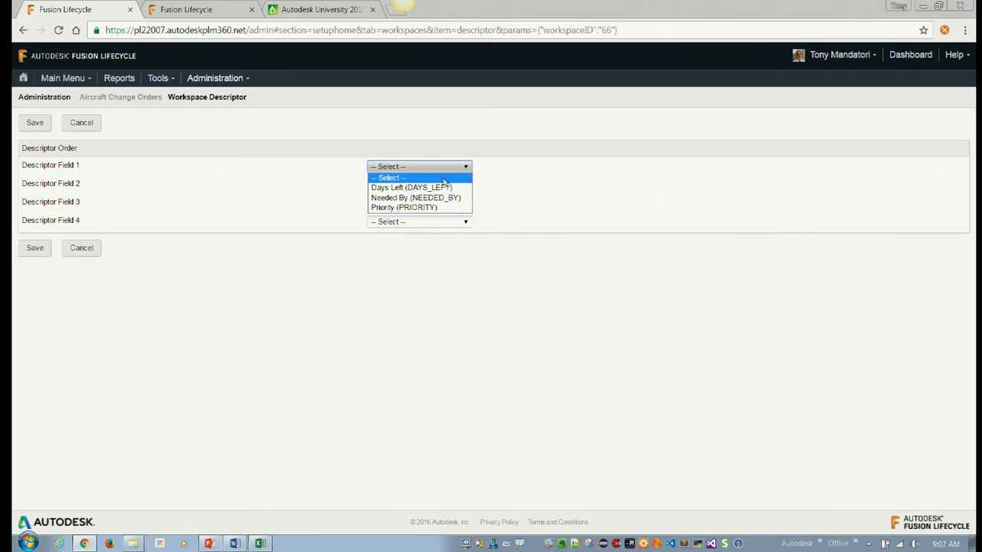
left_click(614, 184)
key("alt+Tab")
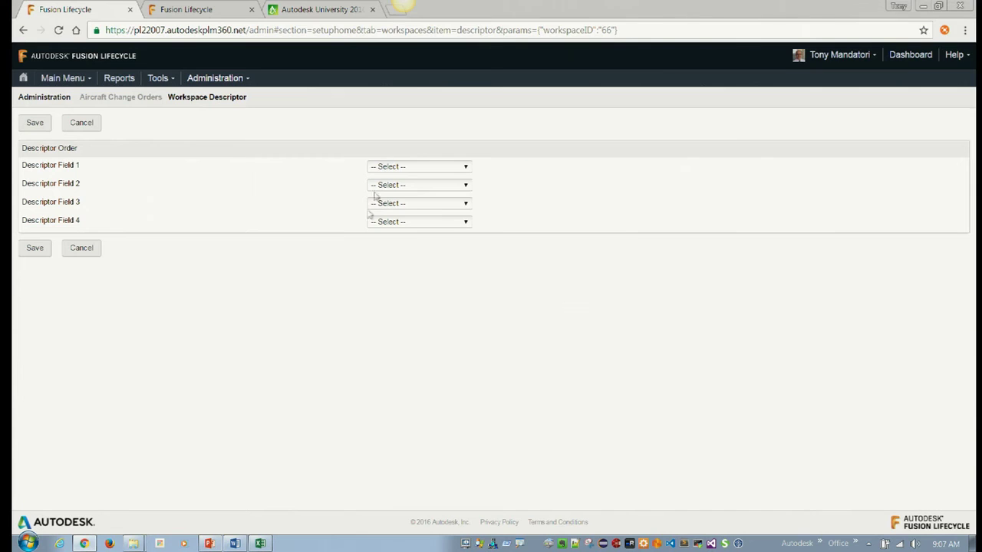
key("alt+Tab")
Open the Workspace Manager in a new browser tab, keeping the descriptor settings open
left_click(219, 79)
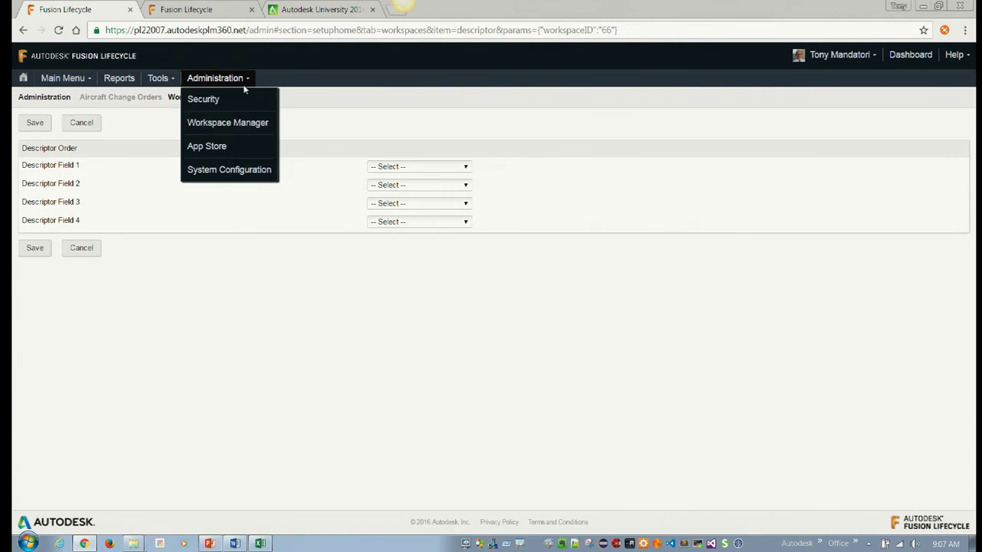
right_click(256, 127)
left_click(328, 137)
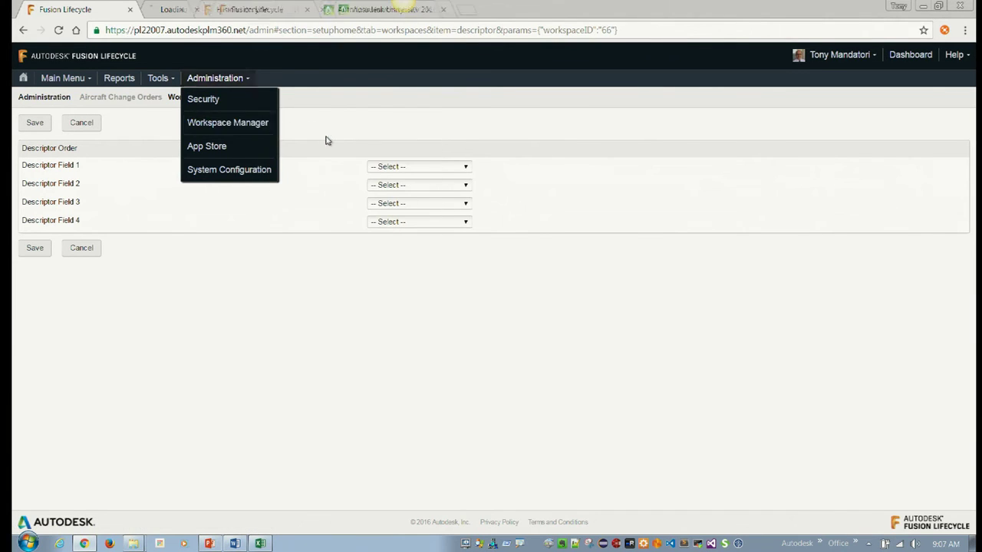
In the Aircraft Change Orders item details, create an Auto Number field named Number with the formula prefix ACO
left_click(189, 10)
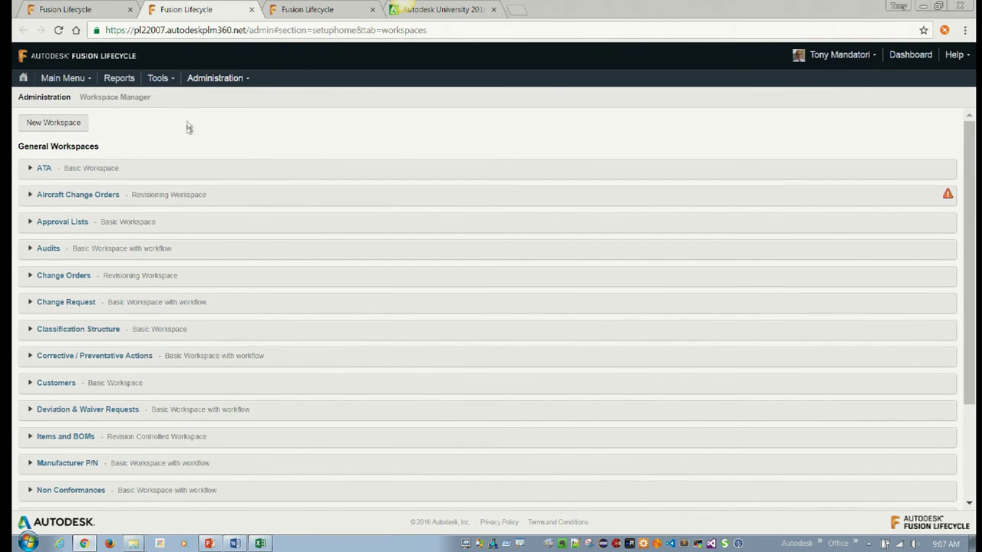
left_click(32, 195)
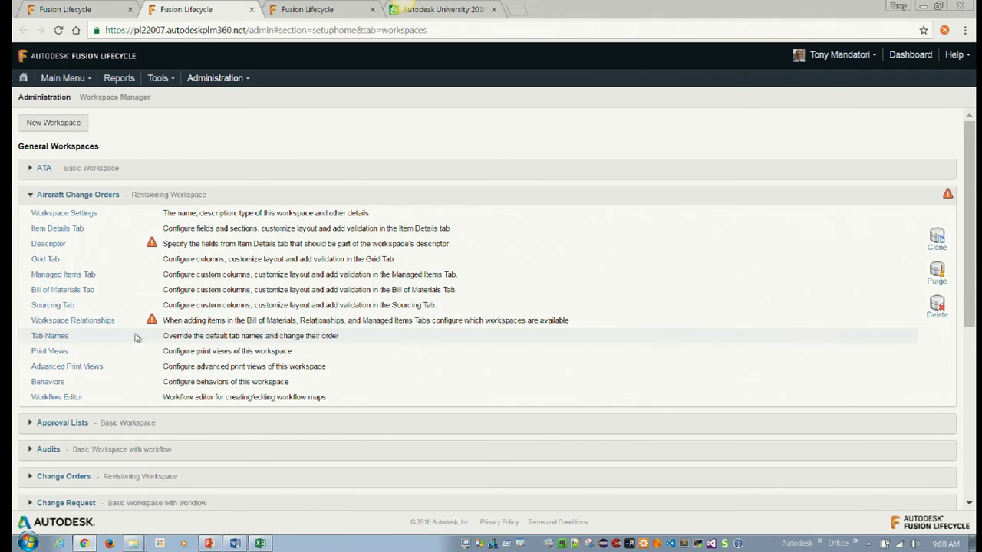
left_click(57, 229)
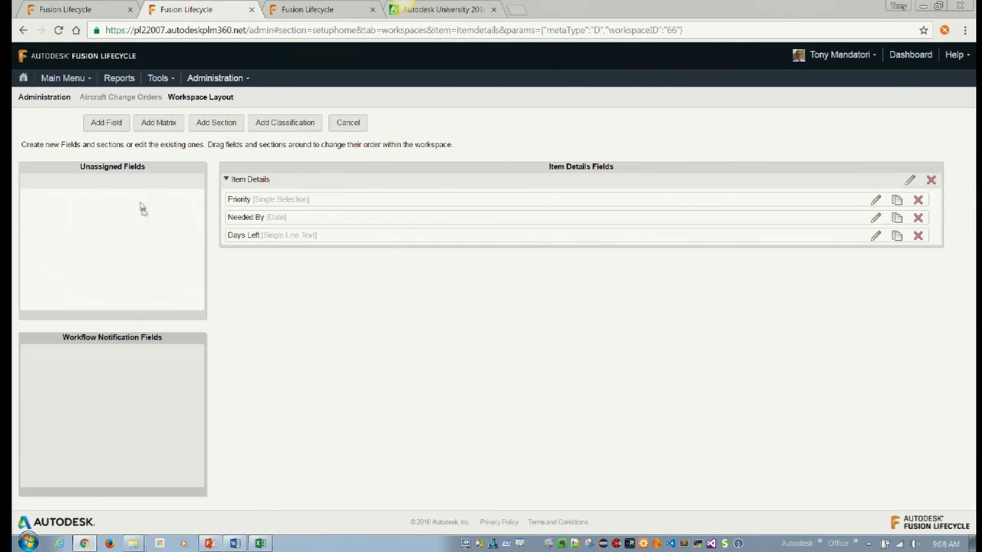
left_click(112, 122)
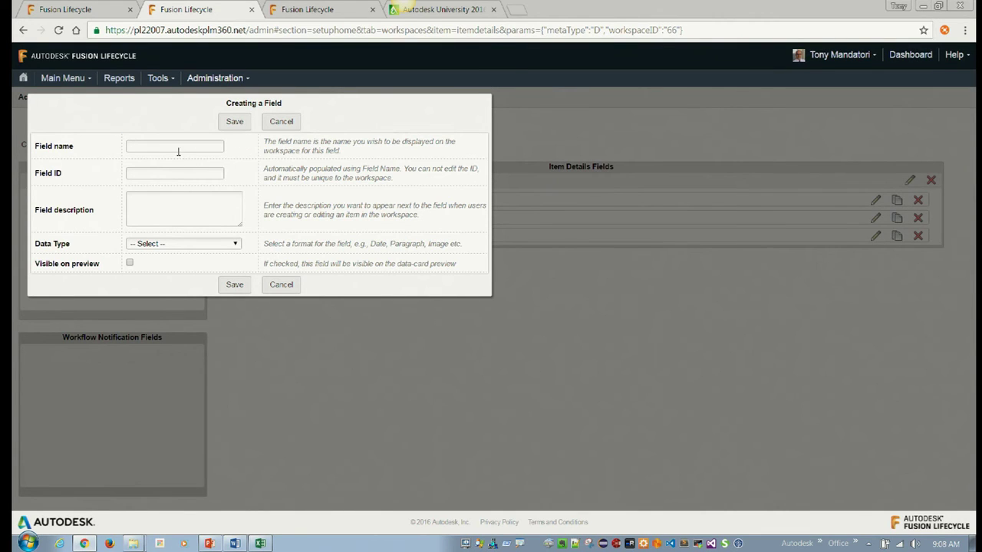
left_click(176, 145)
type("Number")
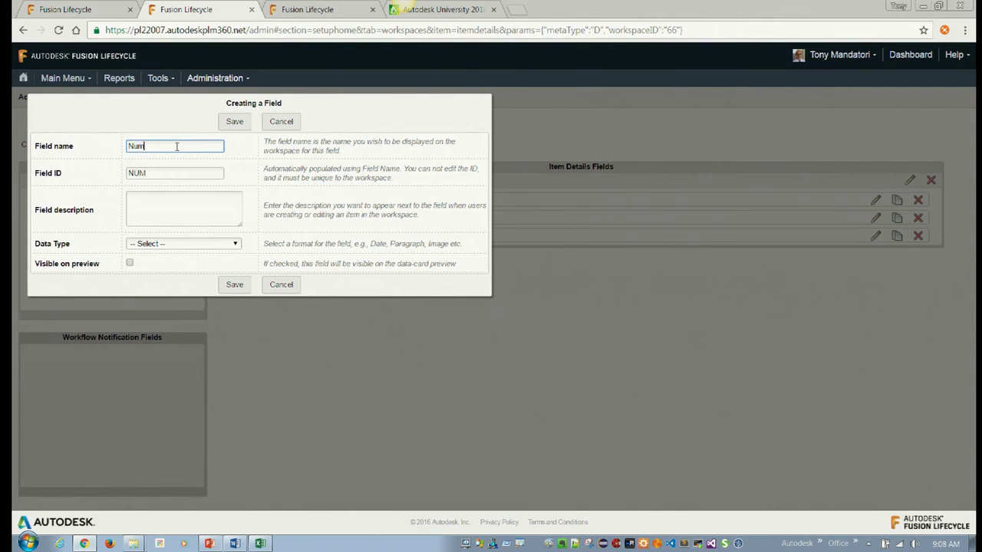
left_click(179, 244)
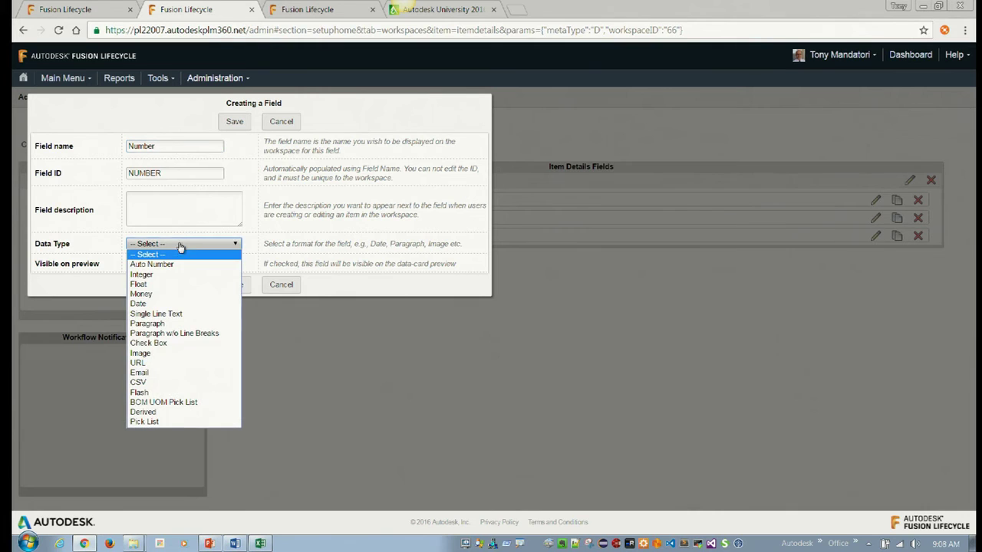
left_click(203, 265)
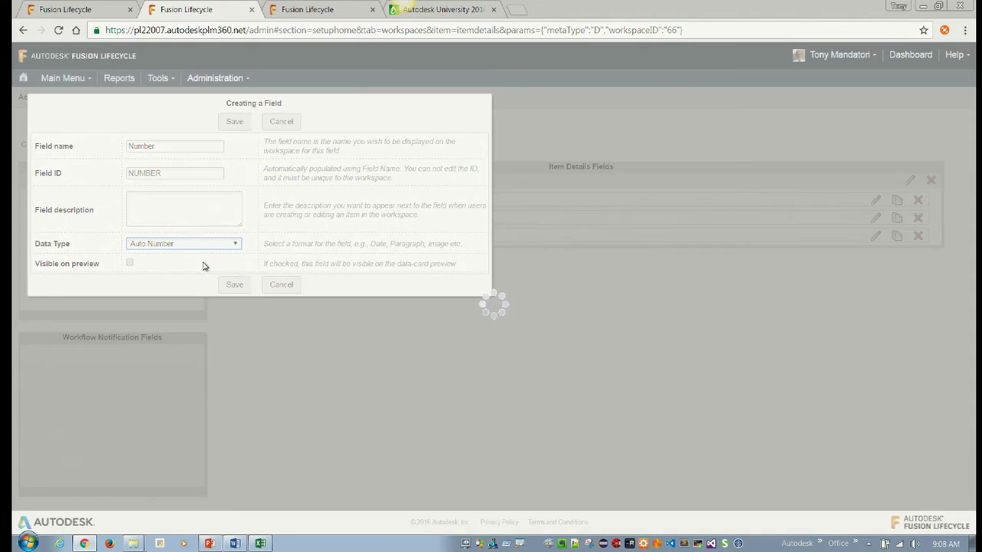
double_click(182, 393)
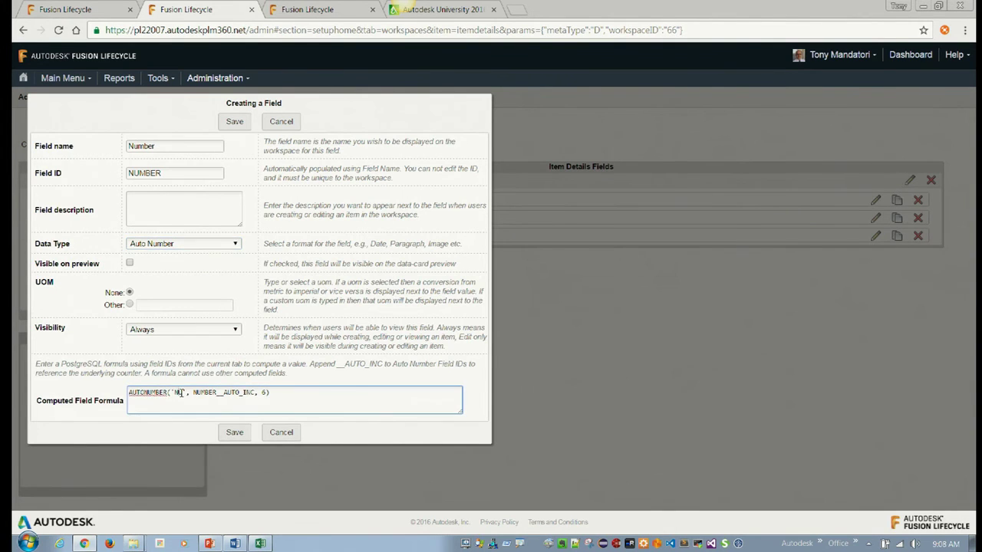
type("ACO")
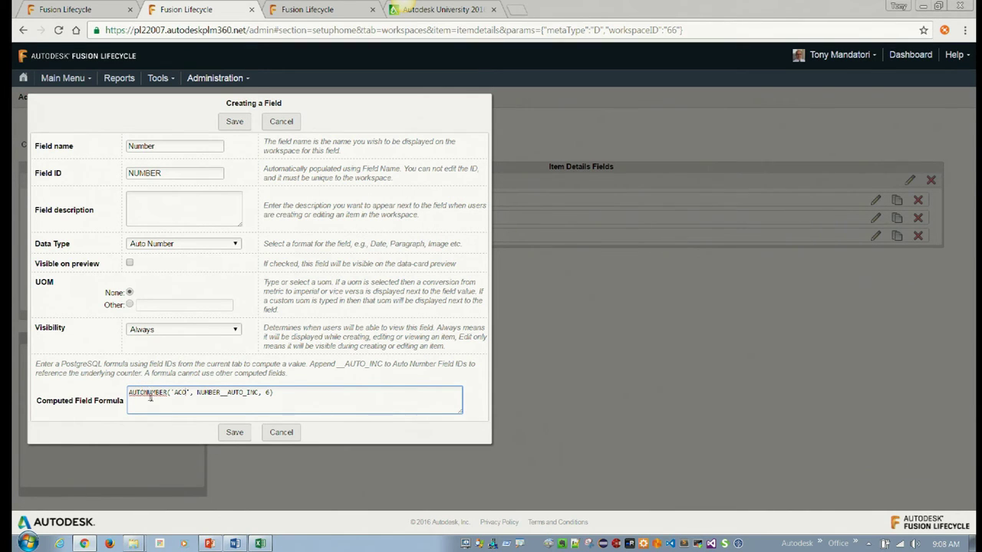
left_click(235, 432)
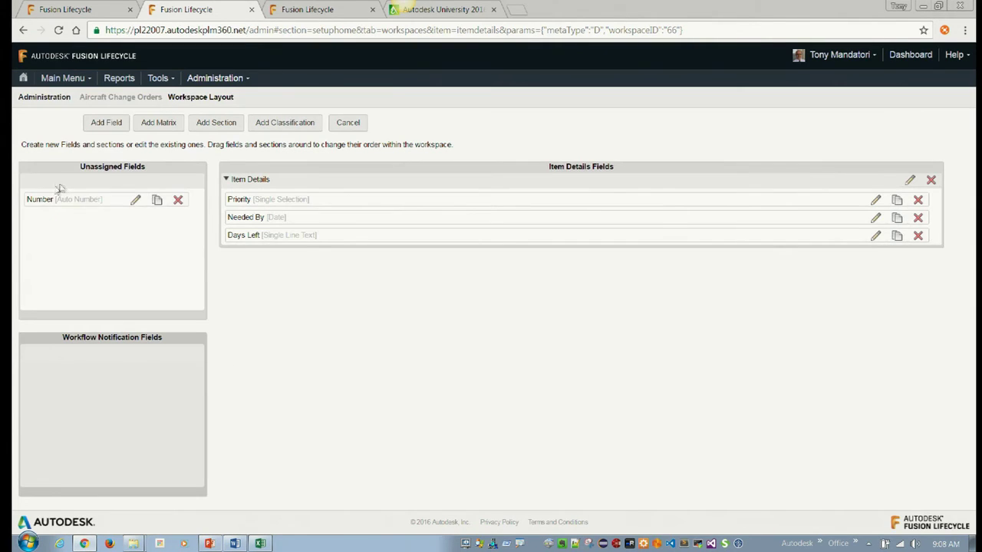
Place the unassigned Number field above Priority in the Item Details section and save the layout
left_click_drag(61, 191, 320, 199)
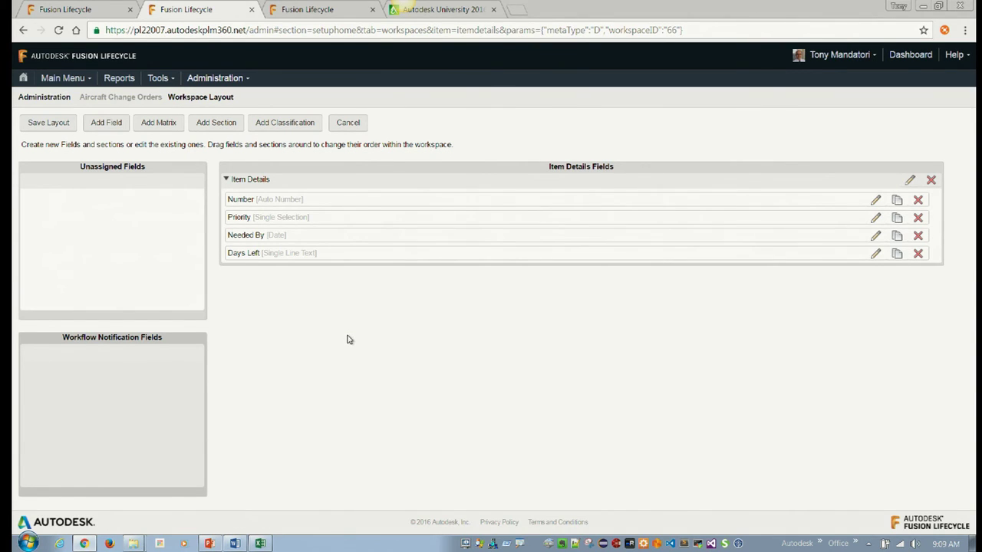
left_click(51, 125)
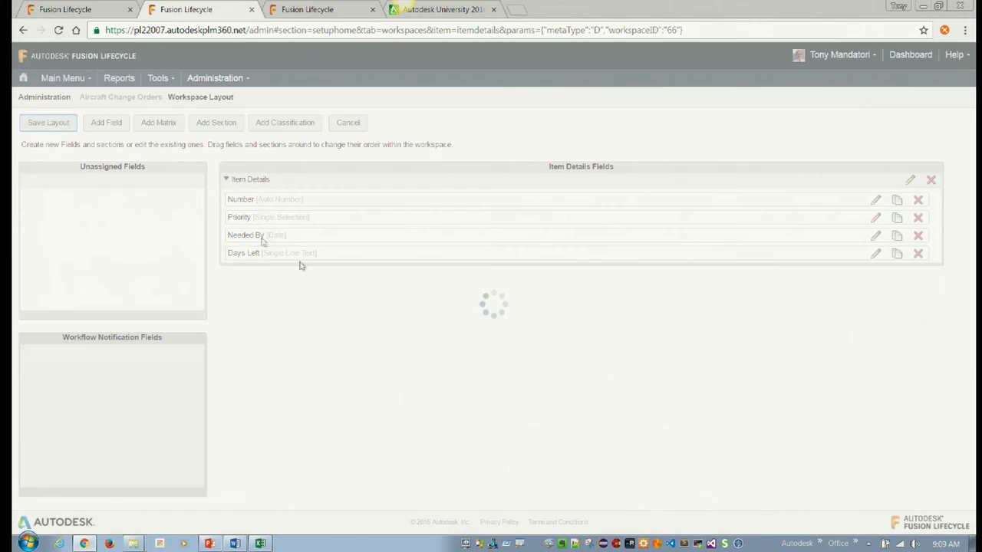
left_click(81, 80)
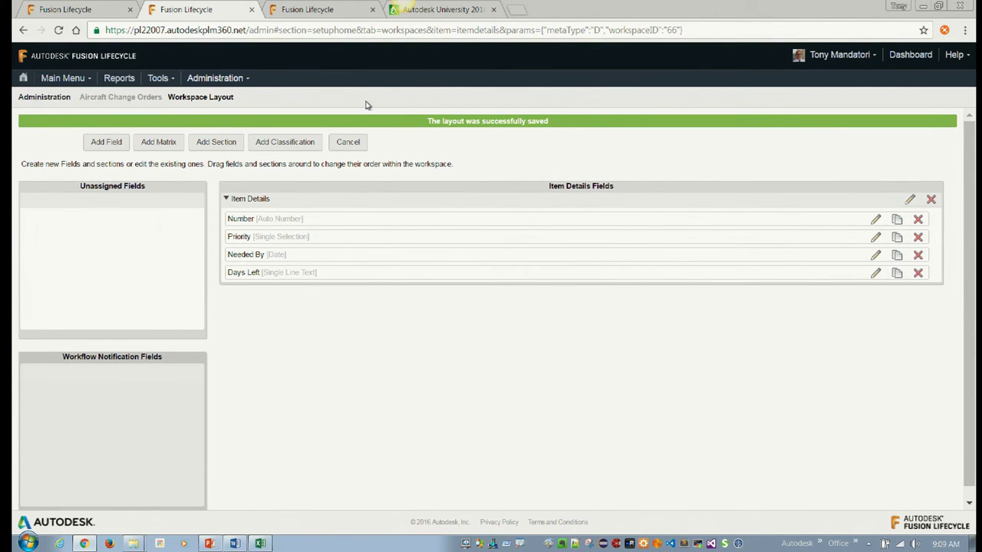
Reload the Aircraft Change Orders descriptor page, set Descriptor Field 1 to Number (NUMBER), and save it
left_click(77, 9)
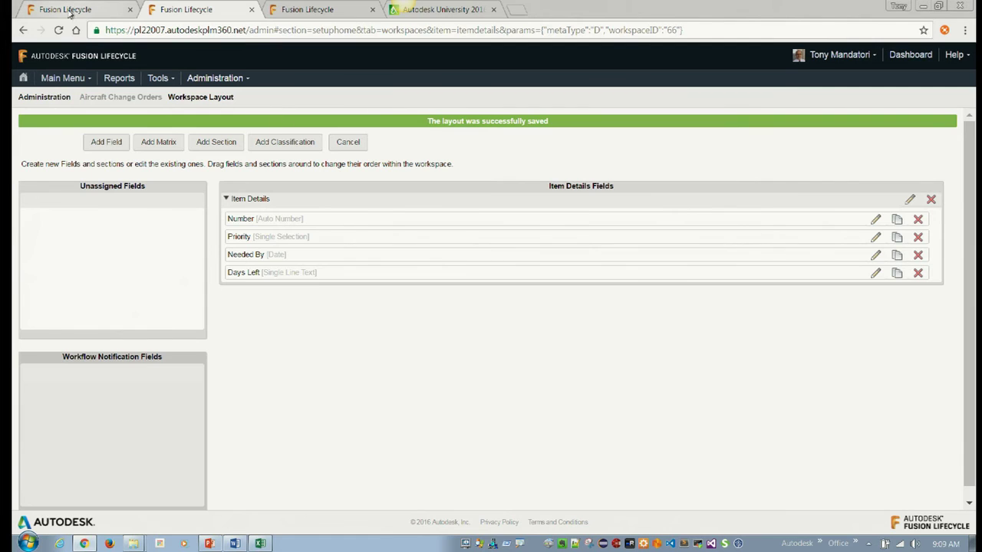
left_click(449, 167)
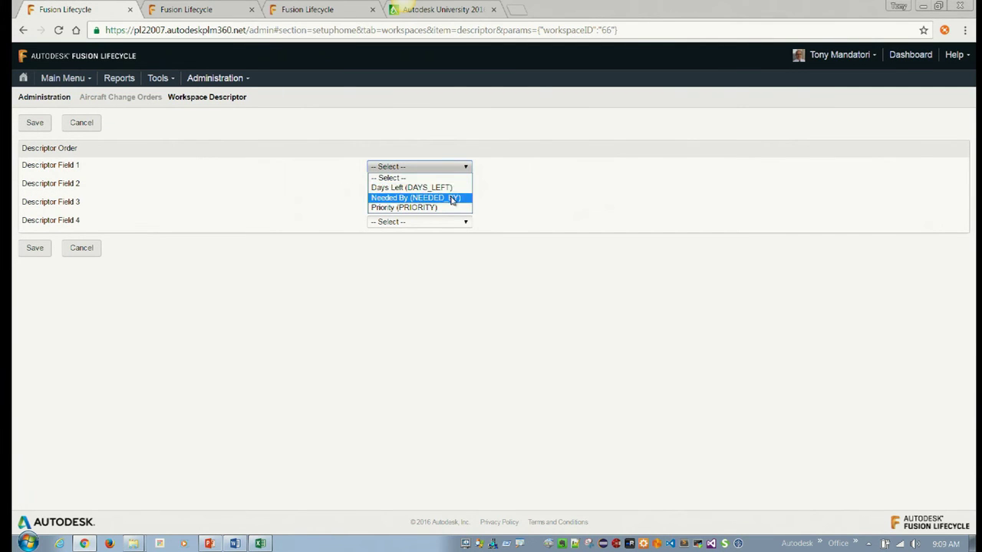
left_click(529, 186)
left_click(359, 34)
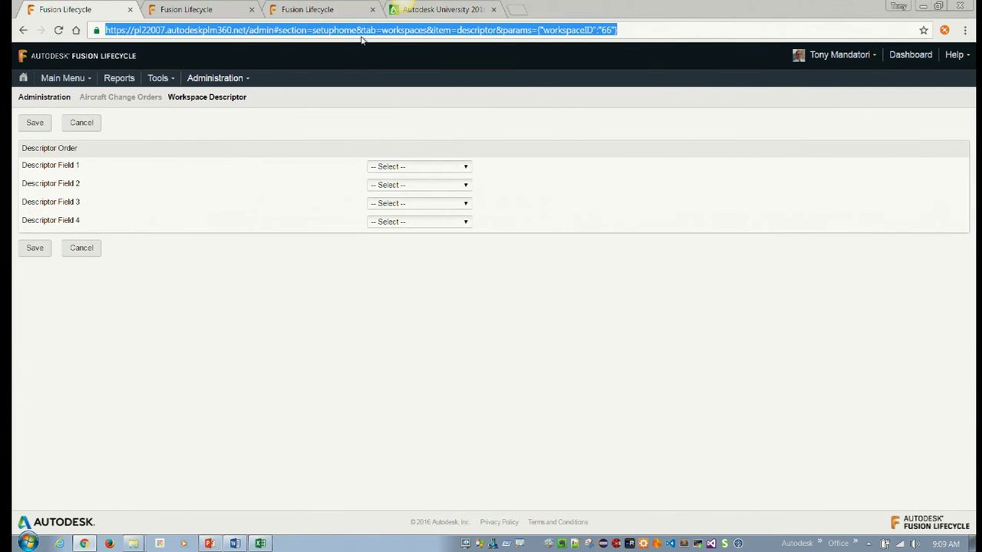
key("Return")
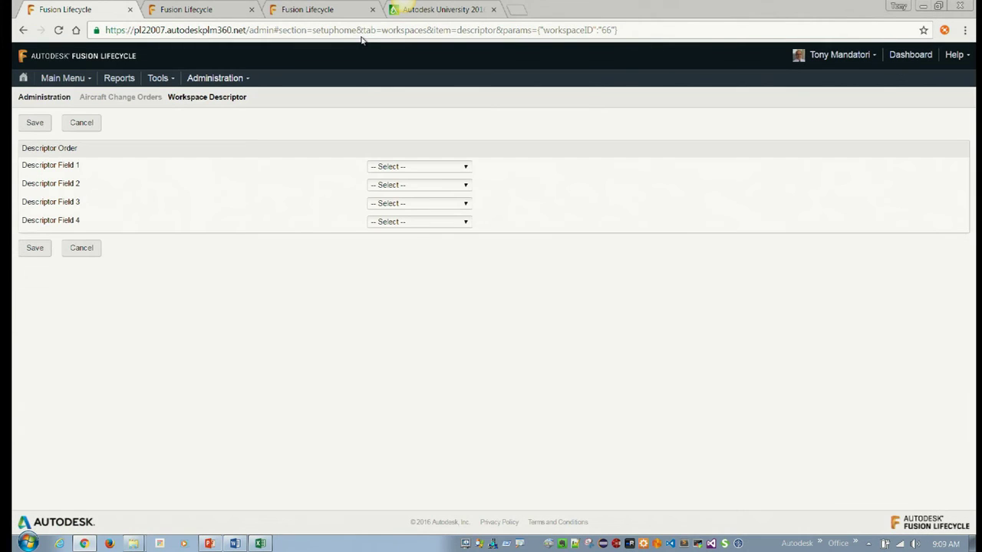
left_click(452, 164)
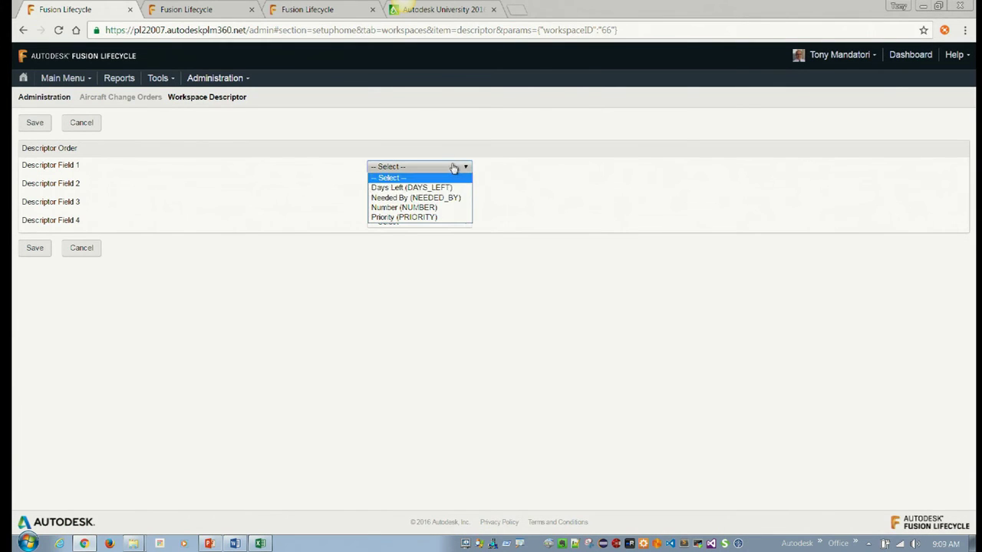
left_click(459, 207)
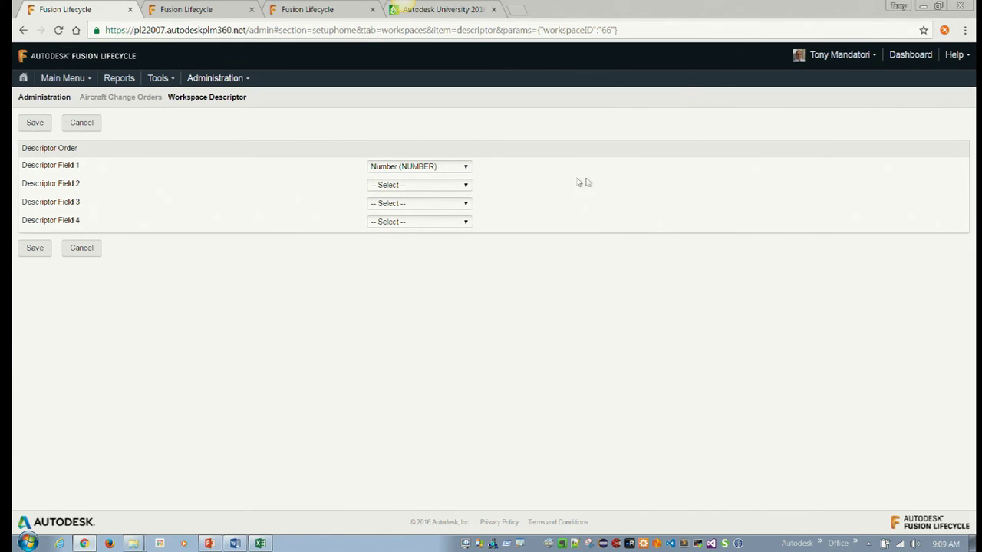
left_click(35, 249)
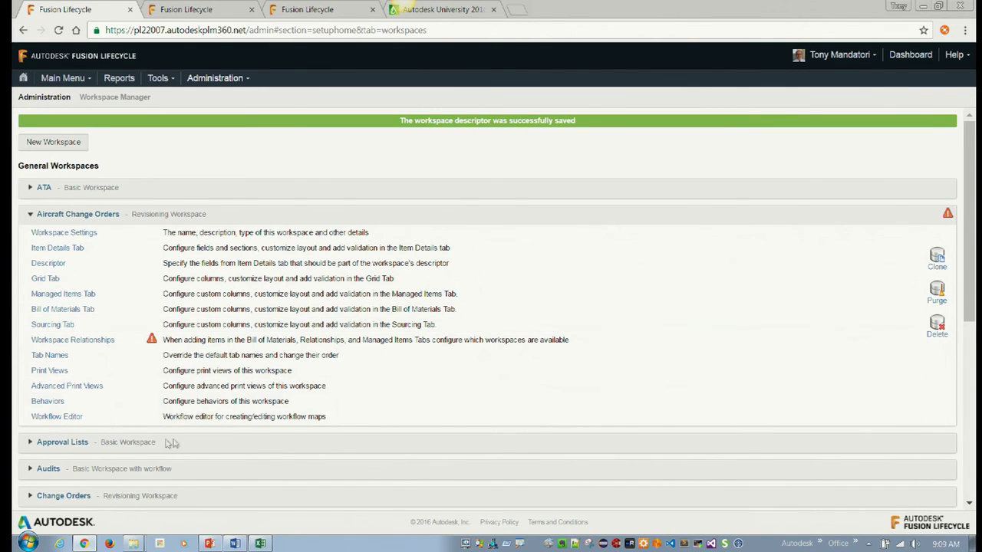
Add and save a workspace relationship letting the Managed Items Tab choose items from the Items and BOMs workspace
left_click(72, 340)
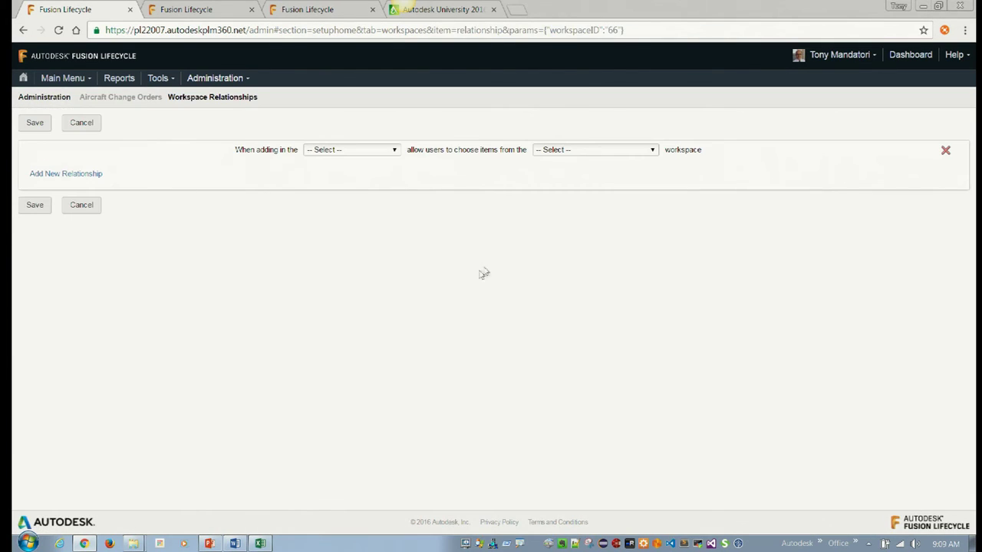
left_click(390, 151)
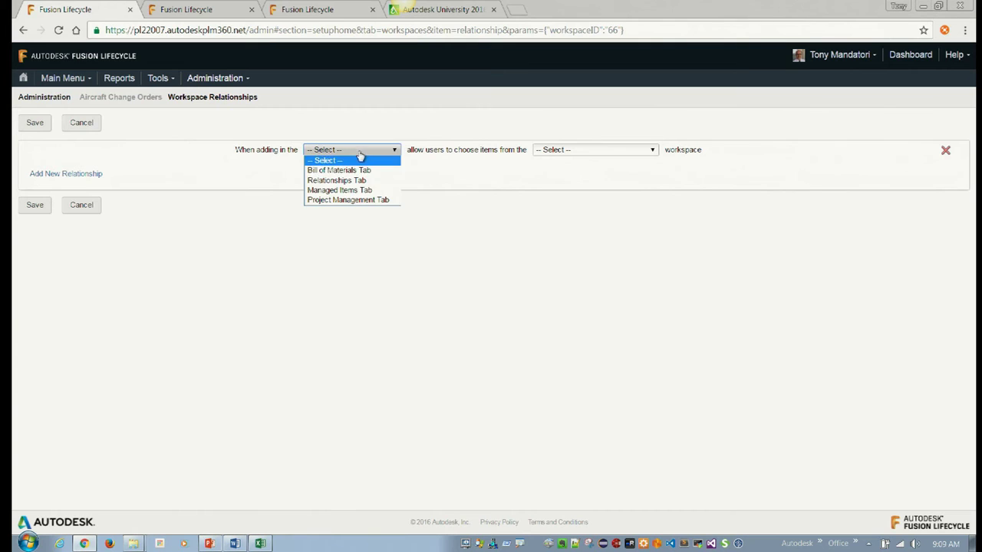
left_click(368, 190)
left_click(611, 151)
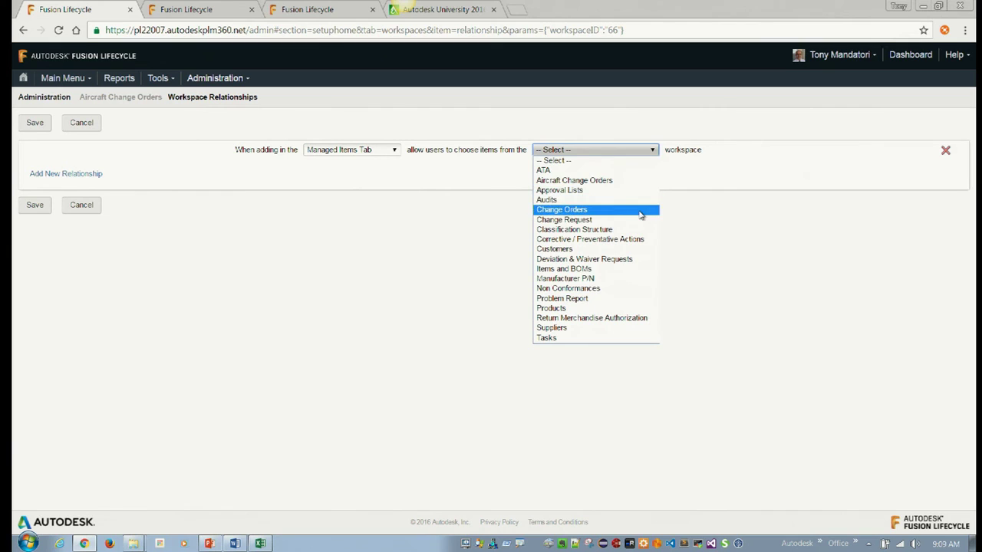
key("i")
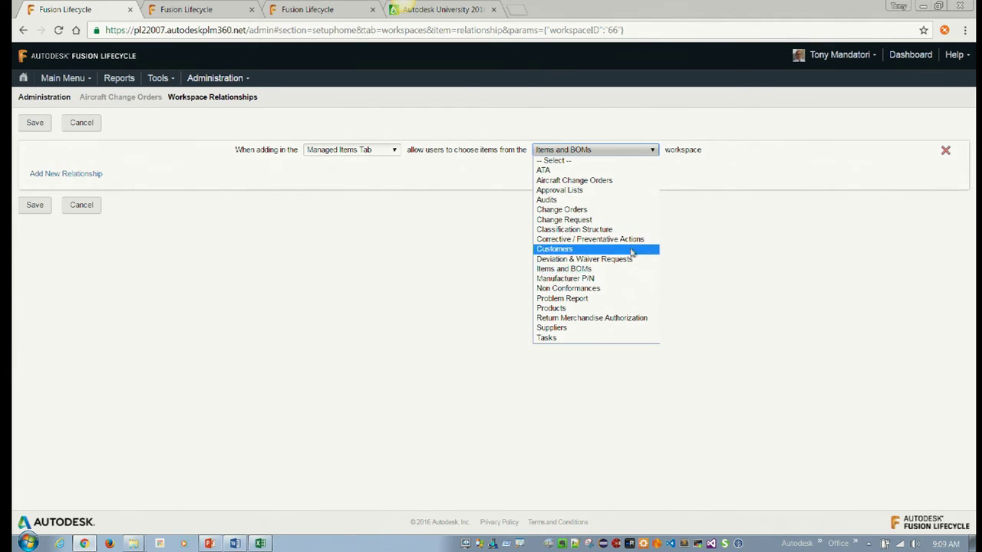
left_click(624, 271)
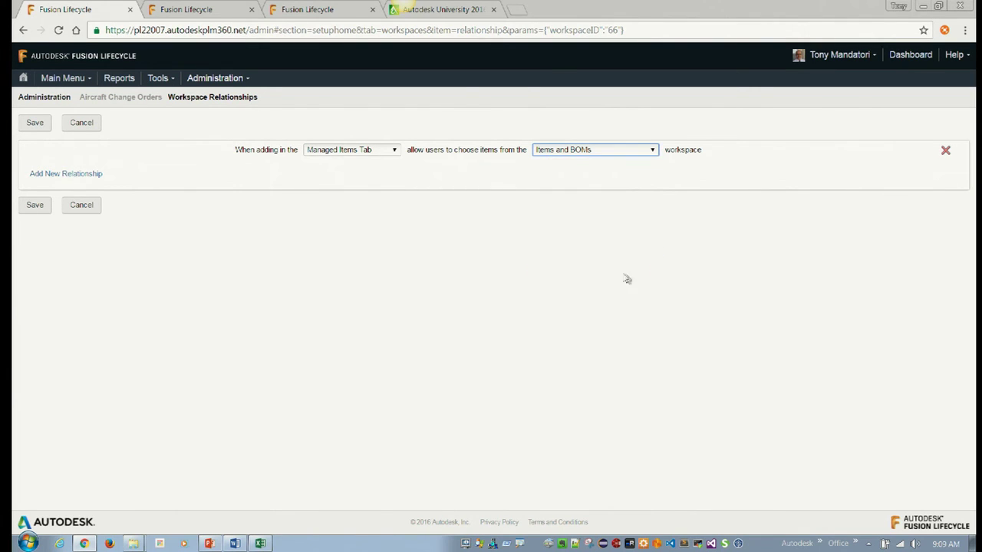
left_click(36, 205)
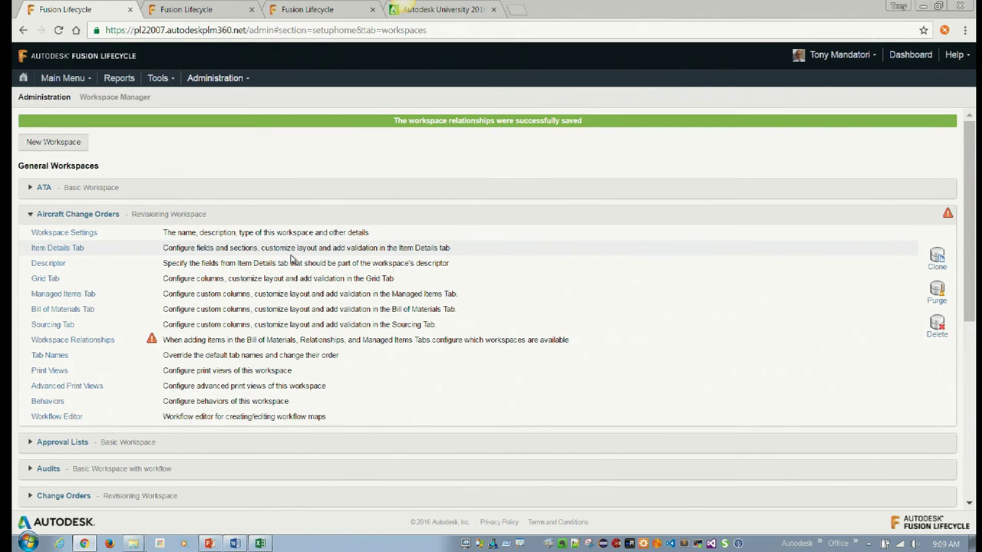
Reopen the Aircraft Change Orders workspace relationships to check the saved relationship
mouse_move(154, 342)
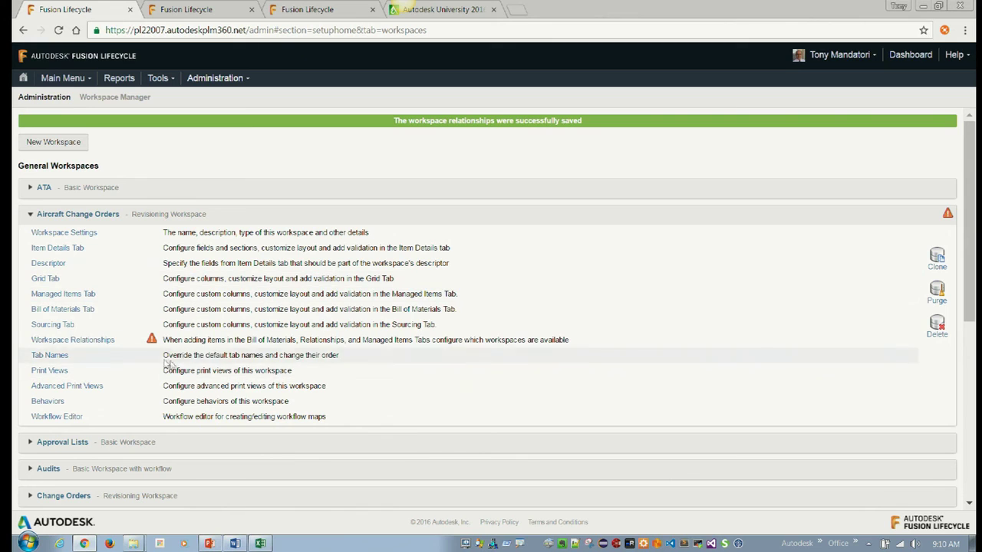
mouse_move(149, 345)
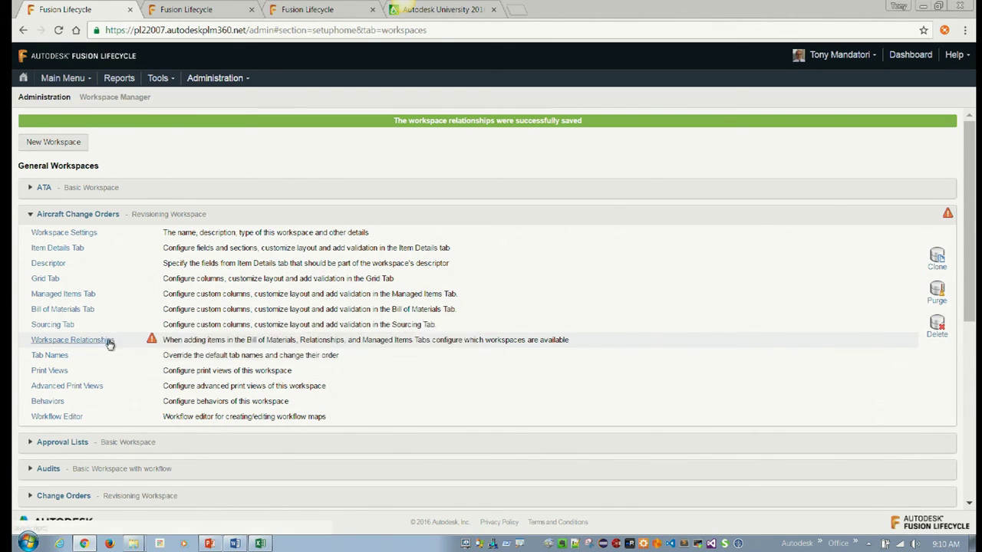
left_click(121, 341)
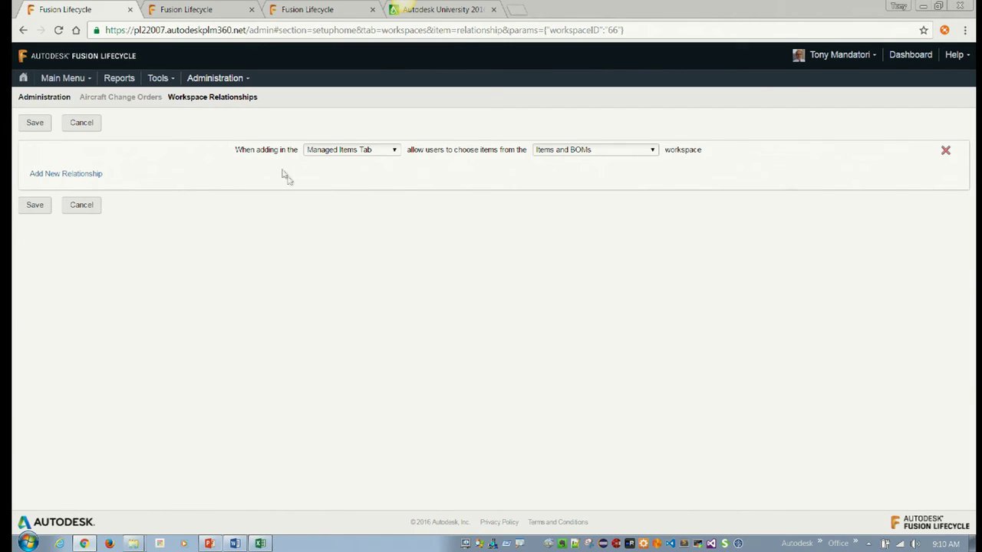
Open the Lifecycle Editor and compare the lifecycle transitions mapped to the Change Orders and Aircraft Change Orders workspaces
left_click(247, 78)
mouse_move(265, 174)
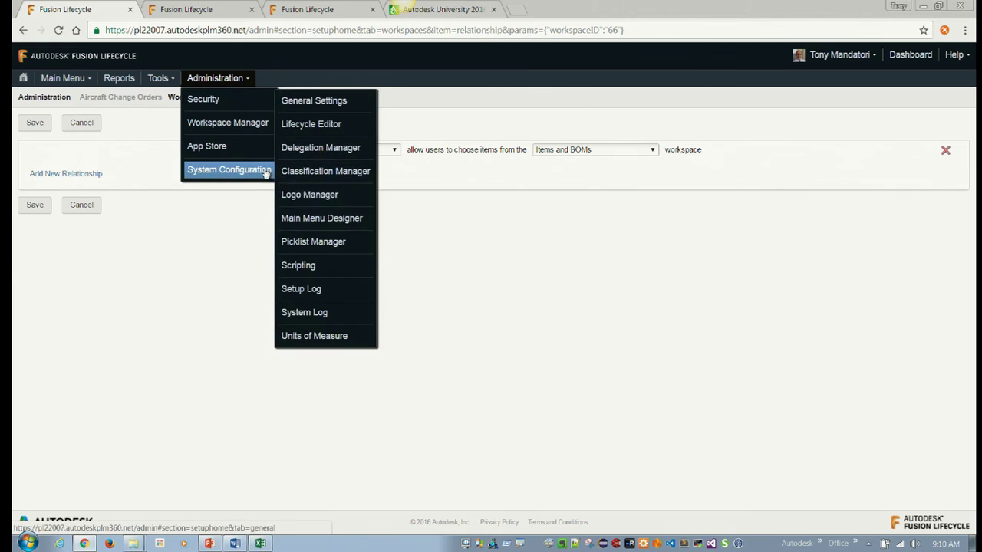
left_click(347, 132)
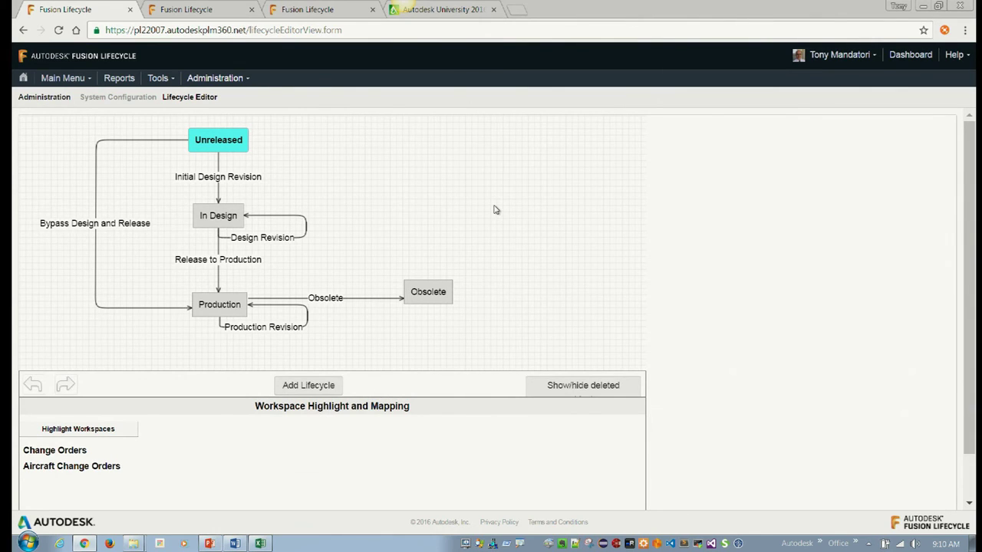
left_click(83, 453)
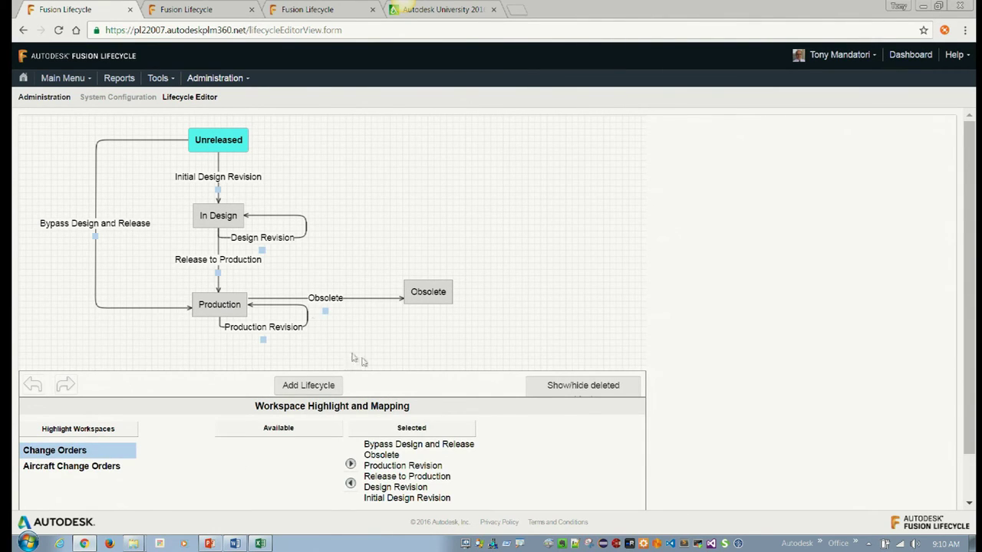
left_click(113, 474)
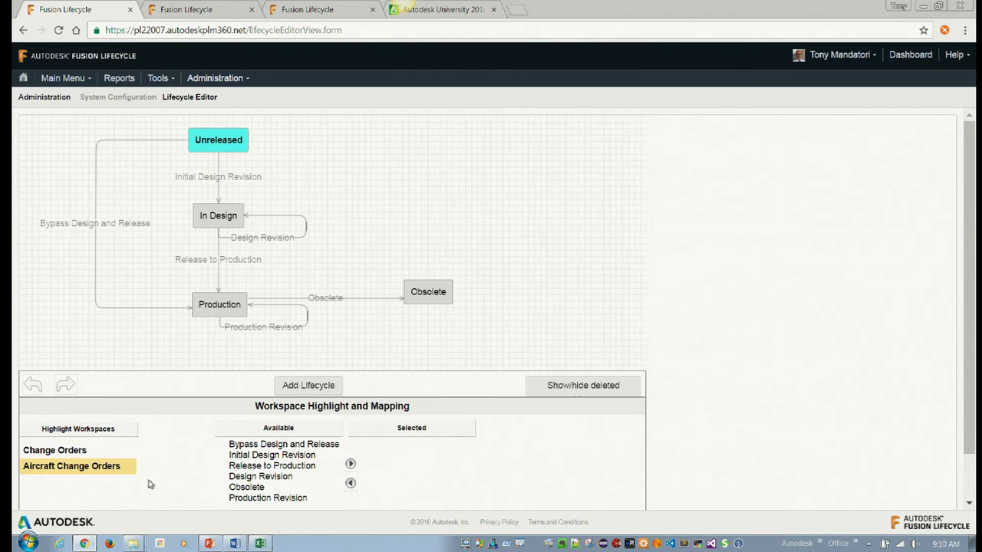
left_click(50, 453)
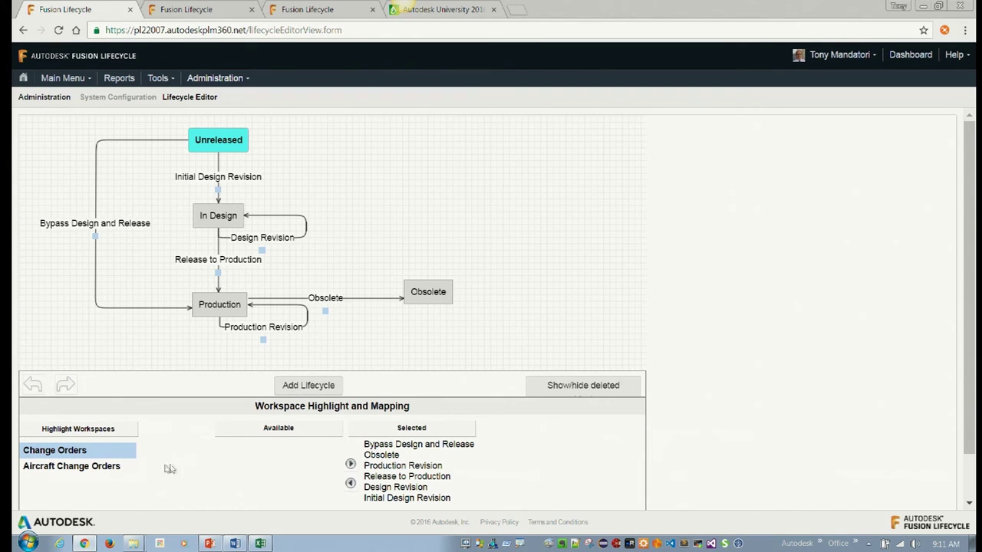
left_click(115, 469)
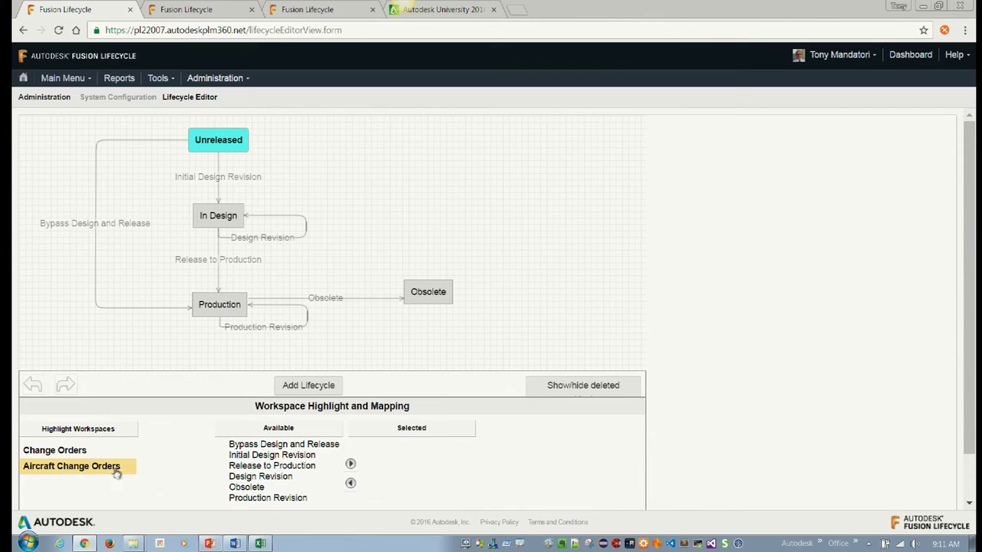
Map the Bypass Design and Release and Production Revision transitions to Aircraft Change Orders, and shift the Production state slightly to redraw its loop
left_click(295, 445)
left_click(350, 464)
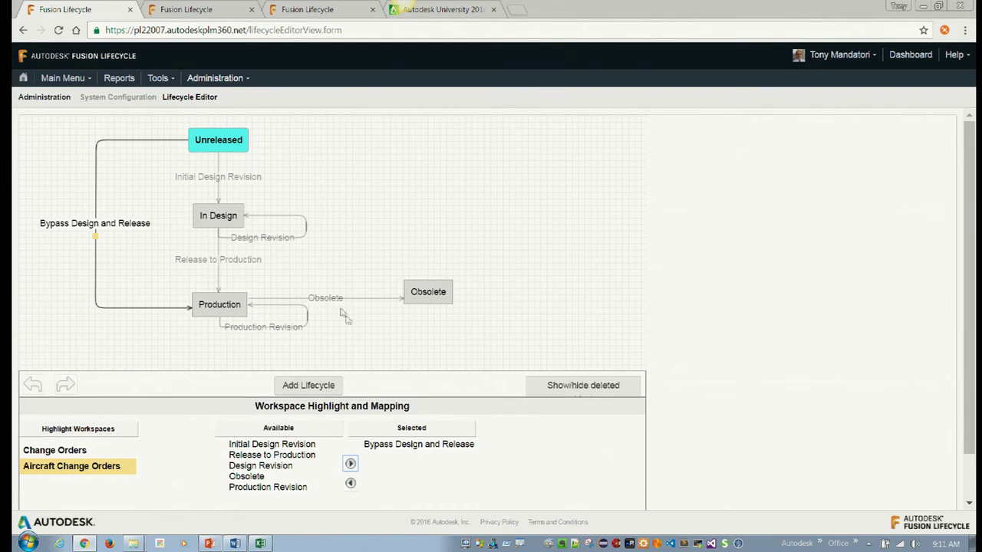
left_click(219, 307)
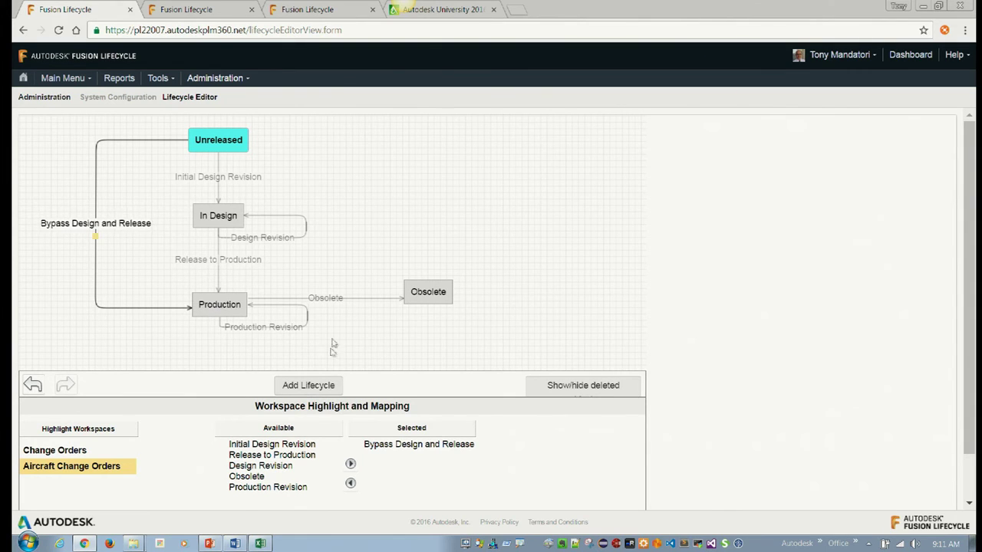
left_click(289, 488)
left_click(350, 463)
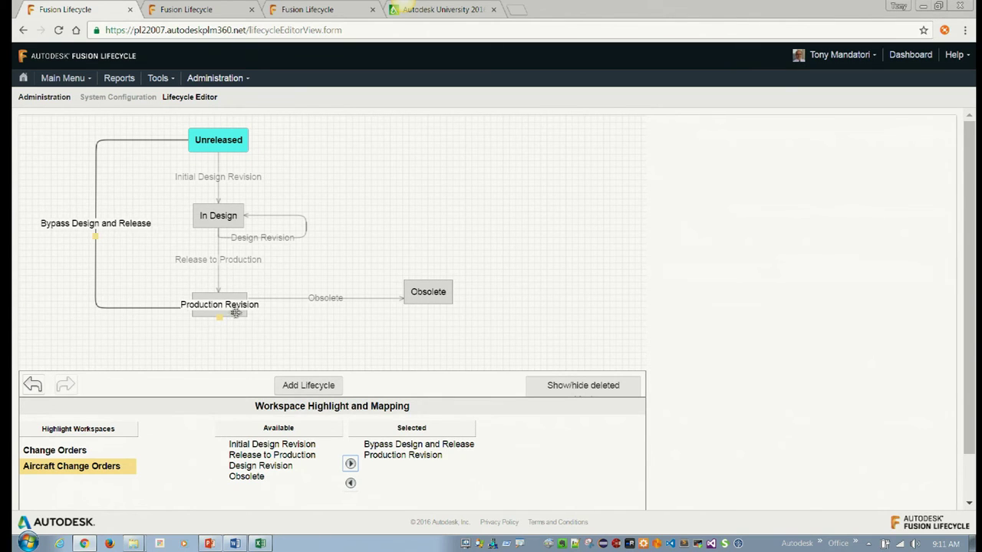
left_click_drag(236, 315, 252, 324)
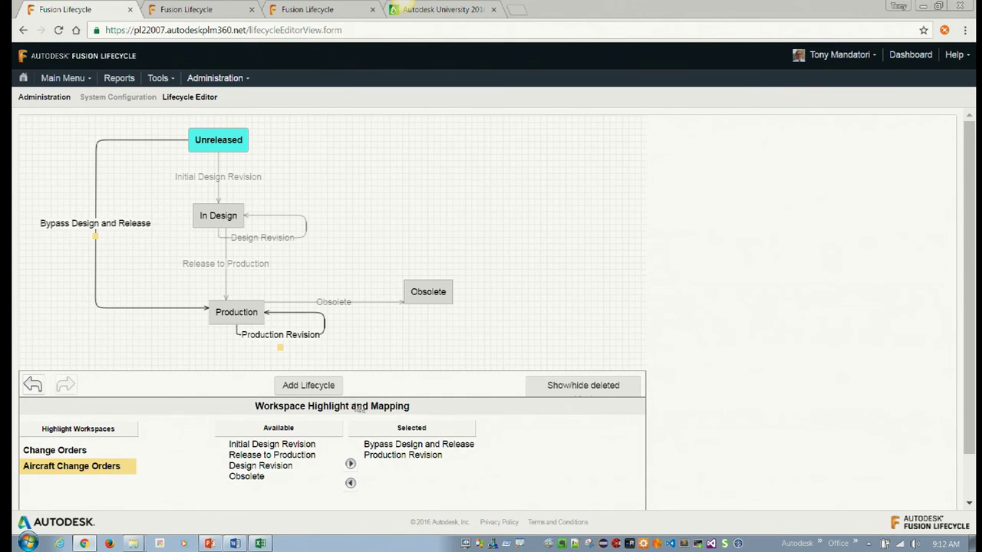
scroll(686, 233, "down", 1)
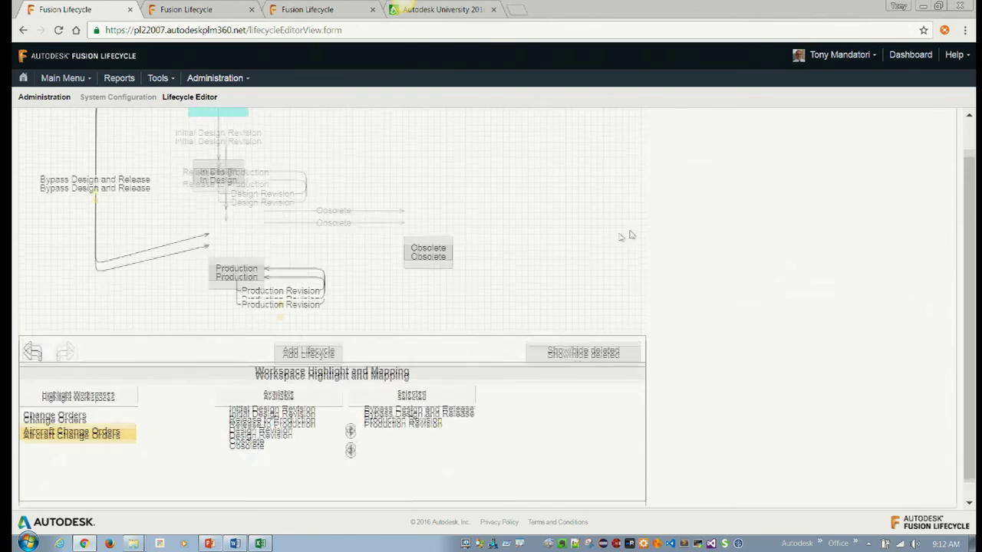
scroll(628, 235, "up", 1)
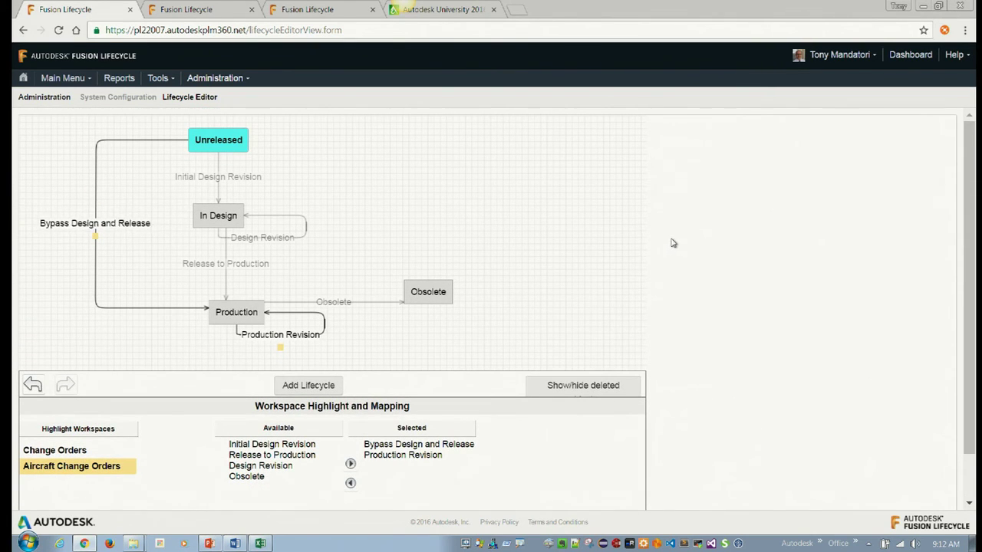
scroll(671, 240, "down", 1)
scroll(653, 235, "up", 1)
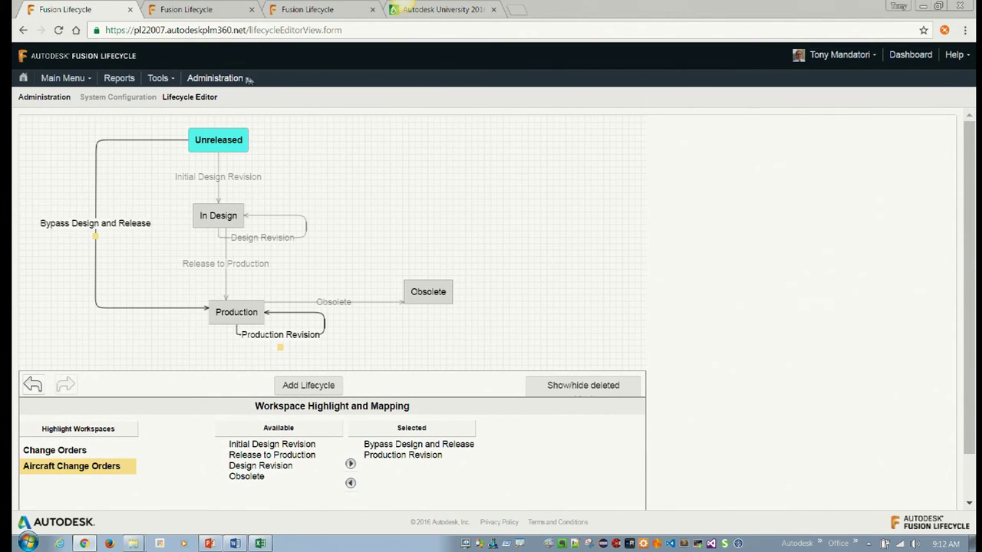
left_click(158, 79)
left_click(215, 78)
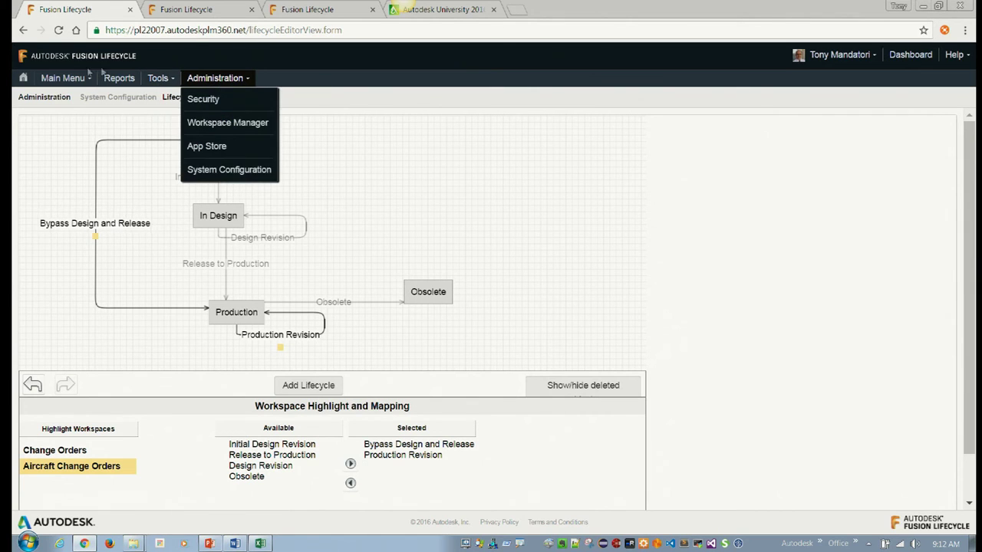
left_click(53, 77)
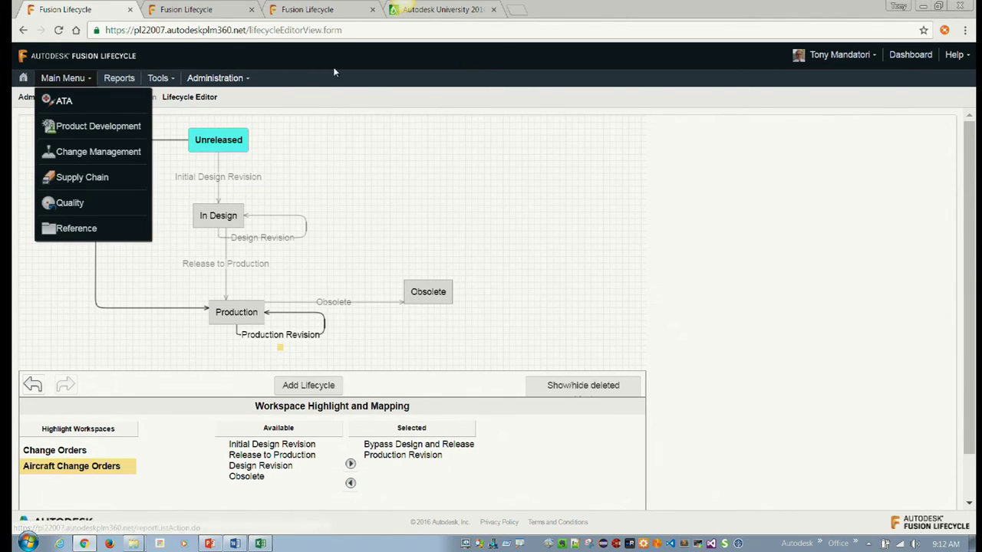
Open the Workspace Manager and leave the Aircraft Change Orders layout editor in the second browser tab
left_click(215, 77)
left_click(261, 123)
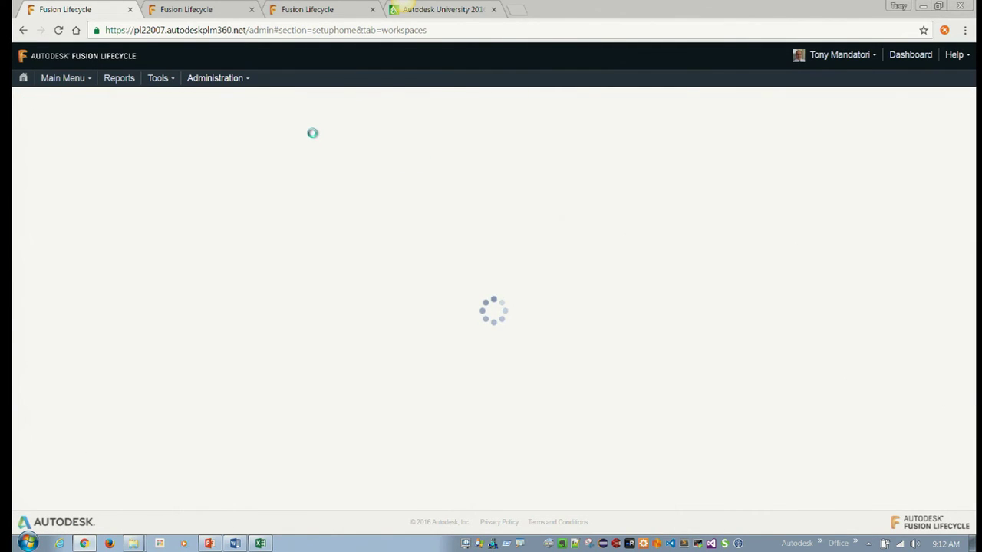
left_click(205, 7)
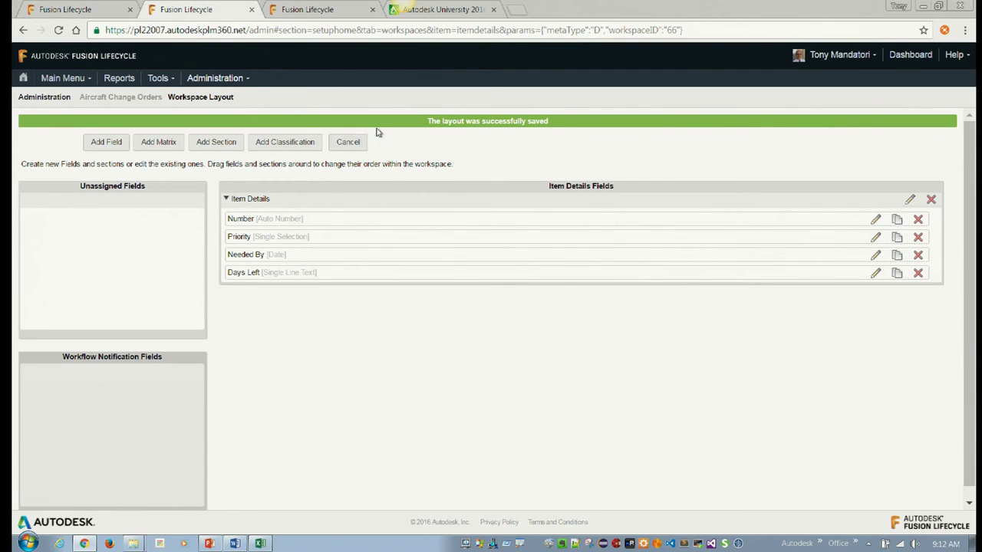
left_click(348, 140)
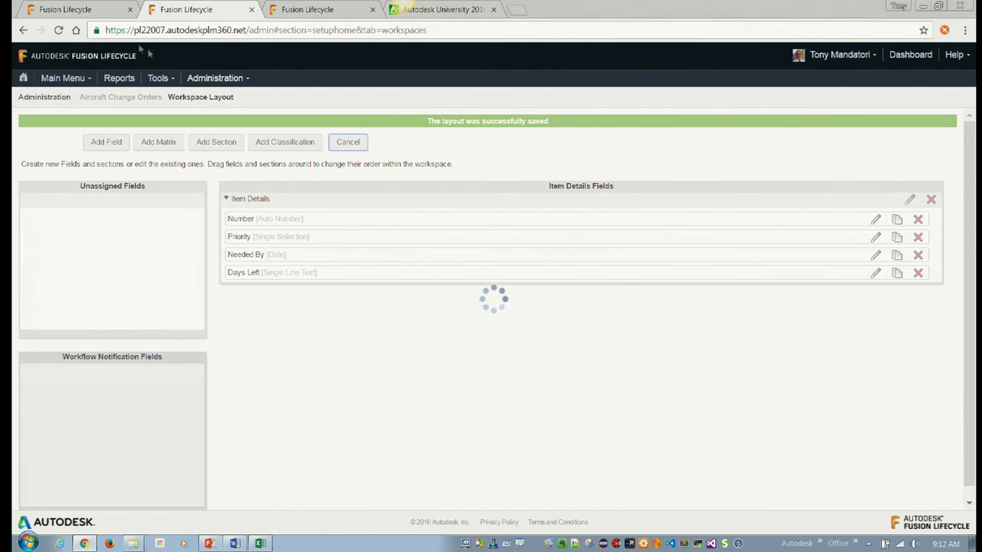
Expand the Aircraft Change Orders entry in the Workspace Manager to review its configuration options
left_click(76, 9)
scroll(65, 188, "down", 2)
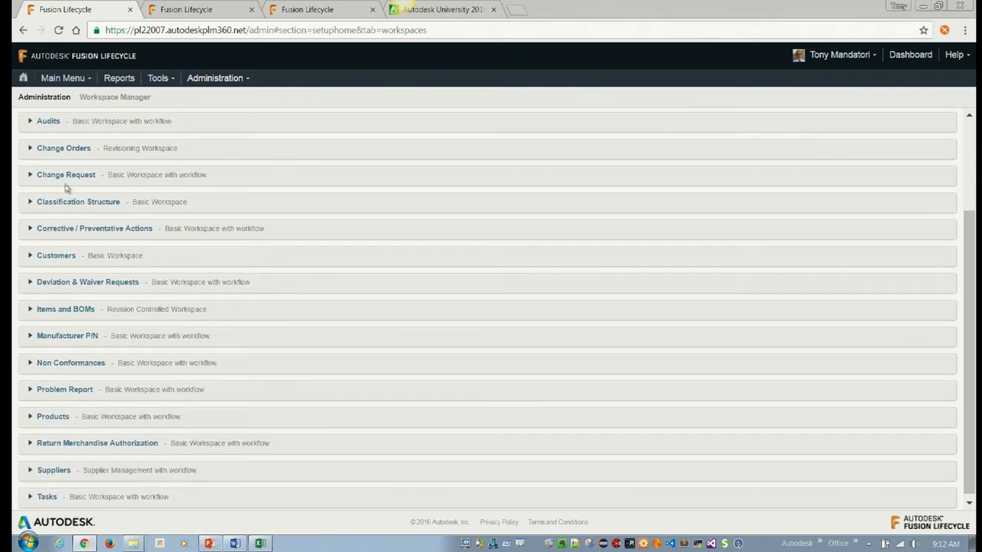
scroll(66, 222, "up", 1)
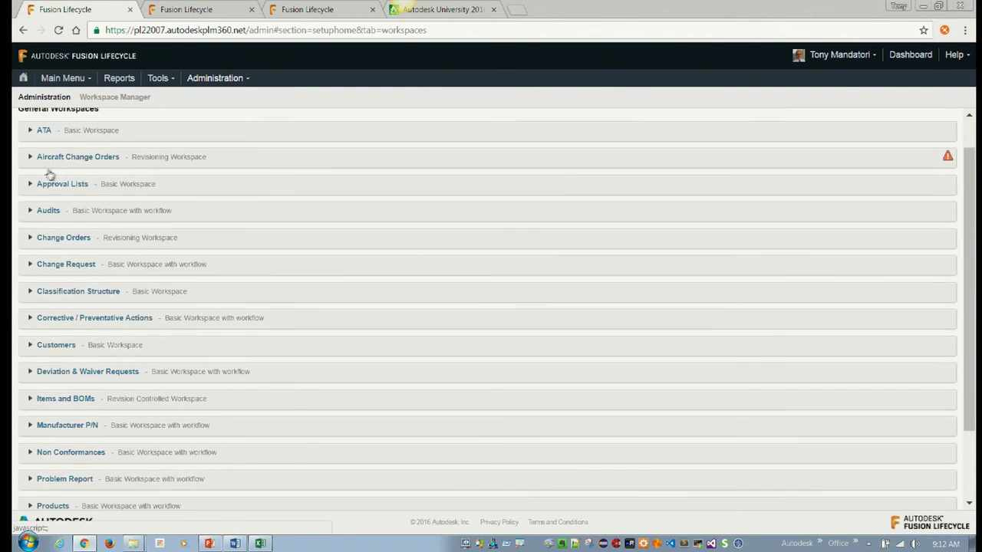
scroll(48, 178, "up", 1)
left_click(54, 174)
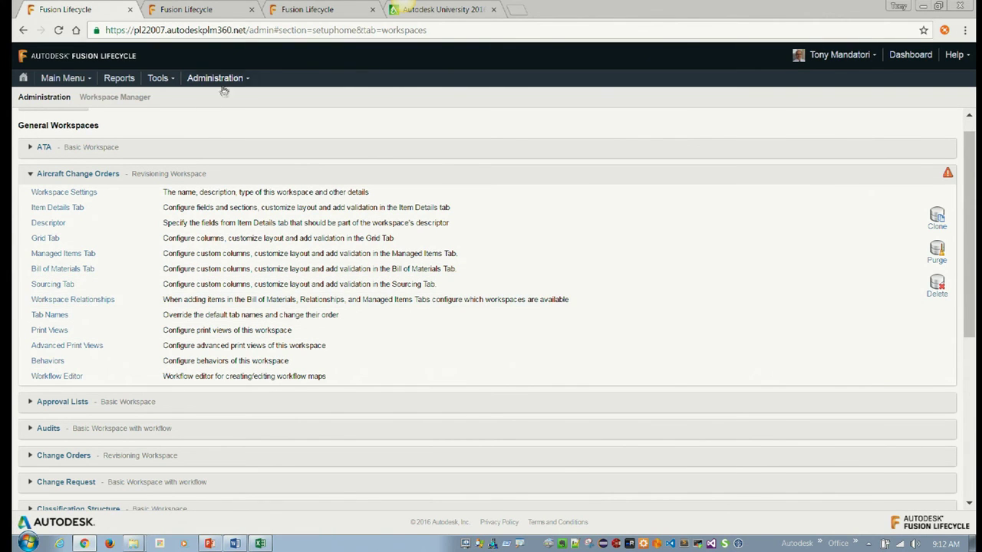
Reopen the Lifecycle Editor in the second browser tab and check the transitions mapped to Aircraft Change Orders and Change Orders
left_click(206, 9)
left_click(247, 78)
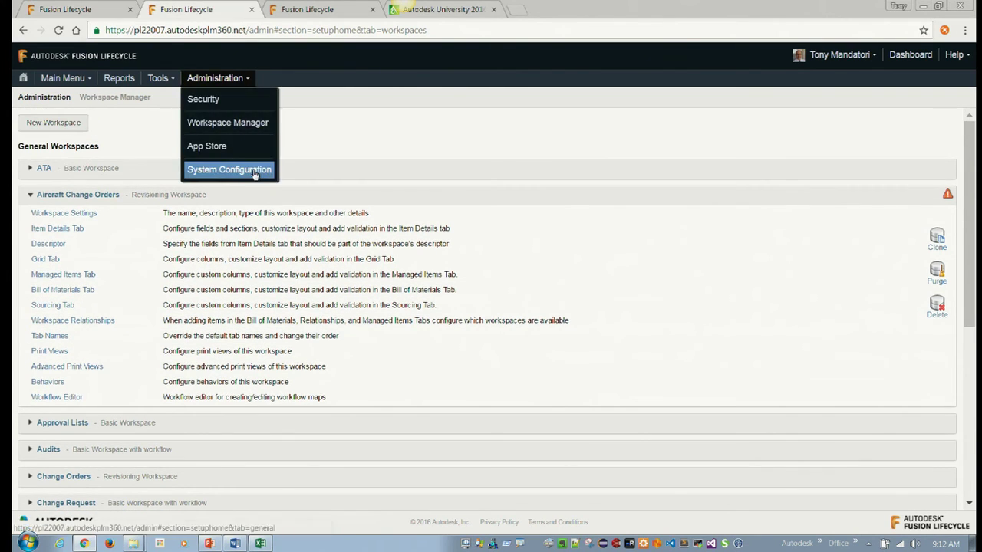
mouse_move(259, 170)
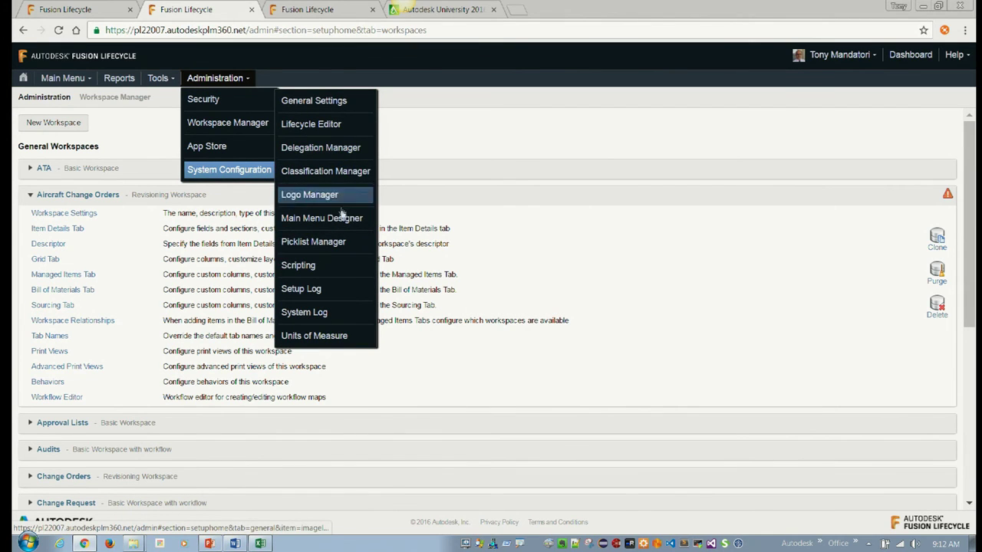
left_click(343, 127)
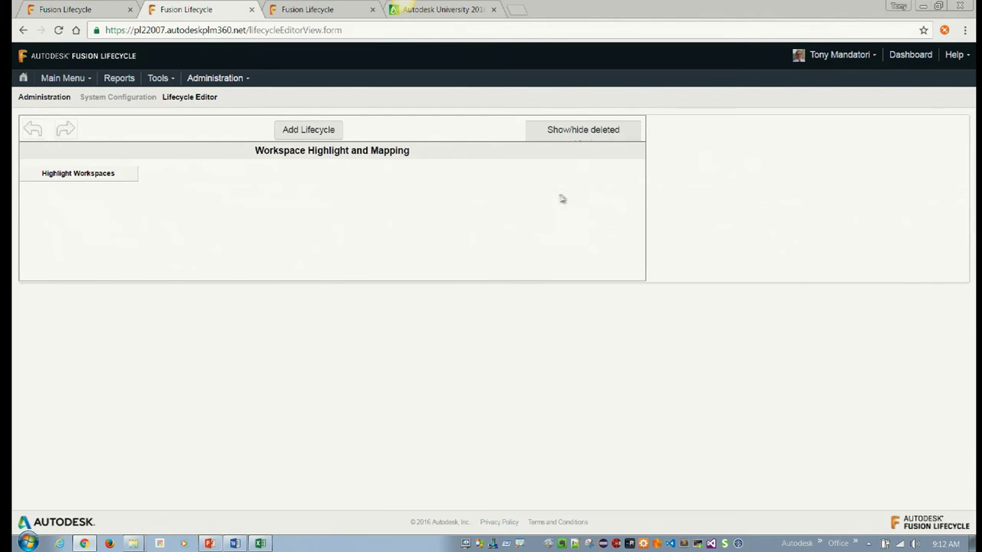
left_click(67, 467)
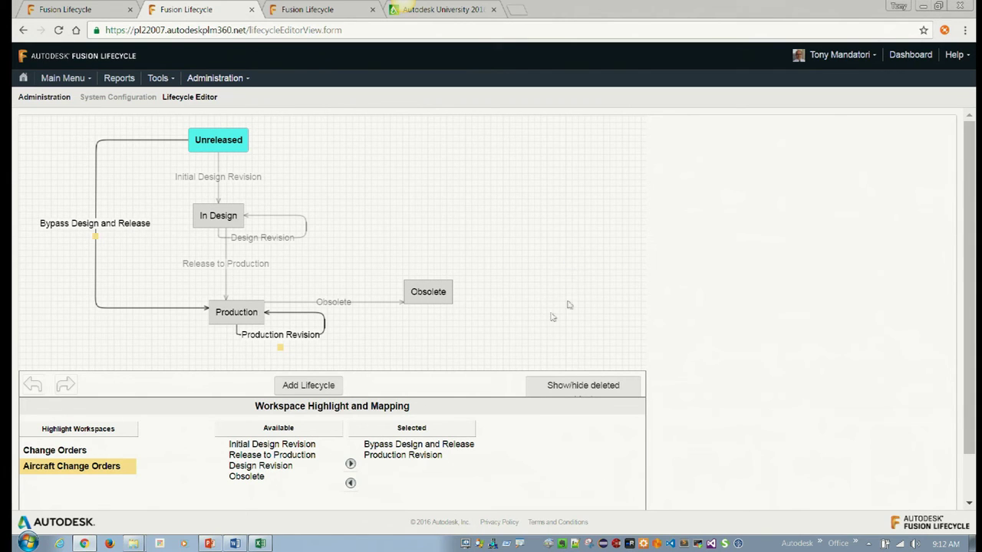
left_click(48, 450)
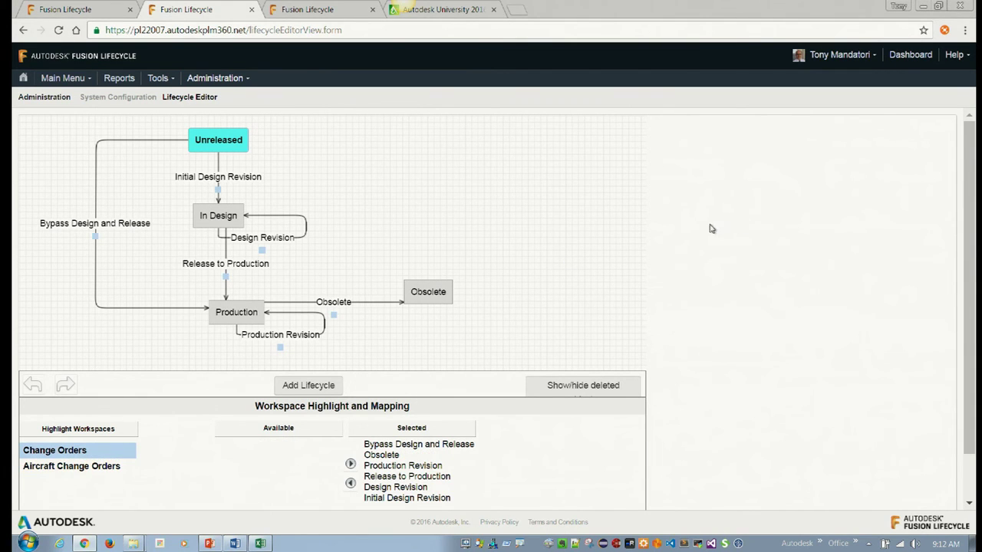
Switch to the Admin 101 PowerPoint presentation and view the Configuration Summary slide
key("alt+Tab")
key("alt+Tab")
key("alt+Tab")
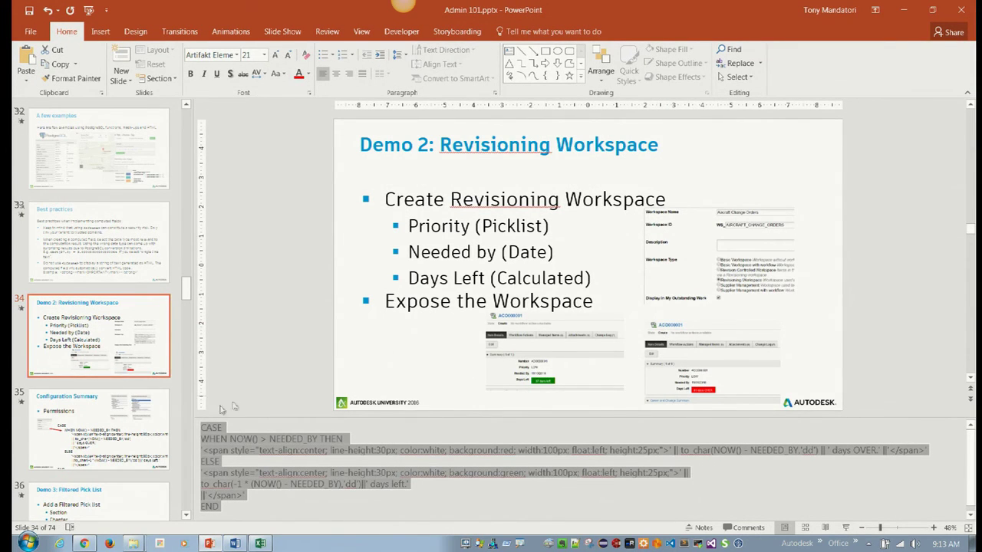
left_click(155, 410)
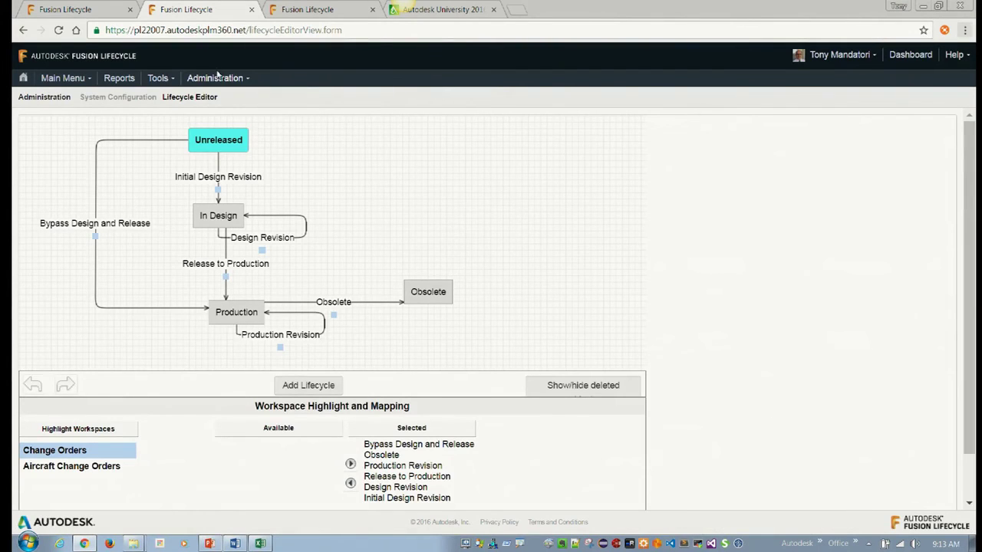
Back in Fusion Lifecycle, create a security role named ACO [R] for the Aircraft Change Orders workspace and proceed to its permissions
left_click(217, 77)
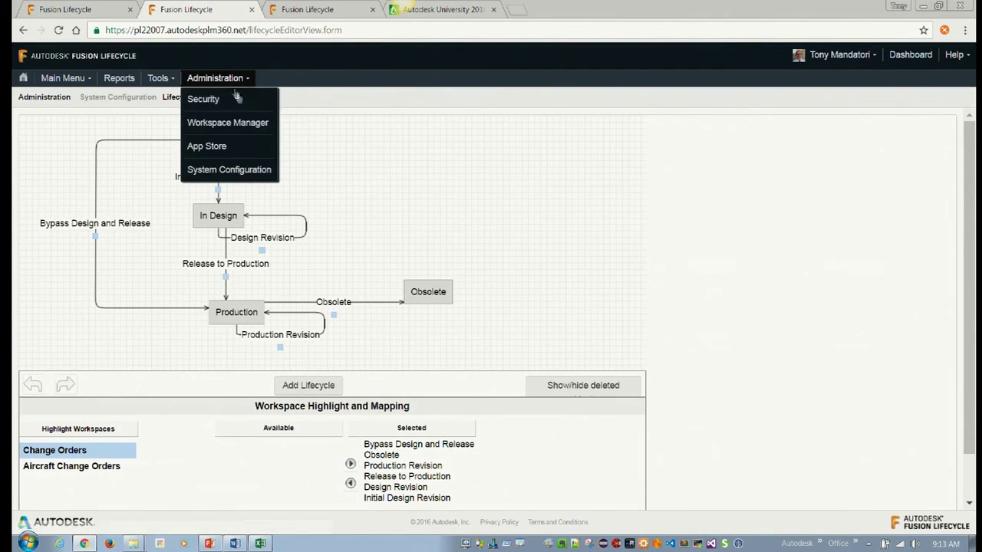
mouse_move(261, 100)
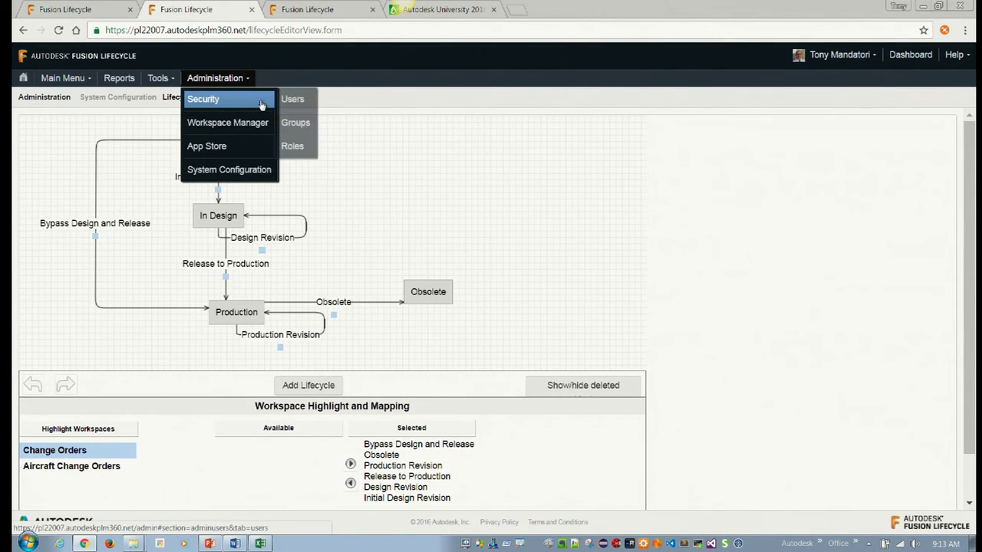
left_click(295, 148)
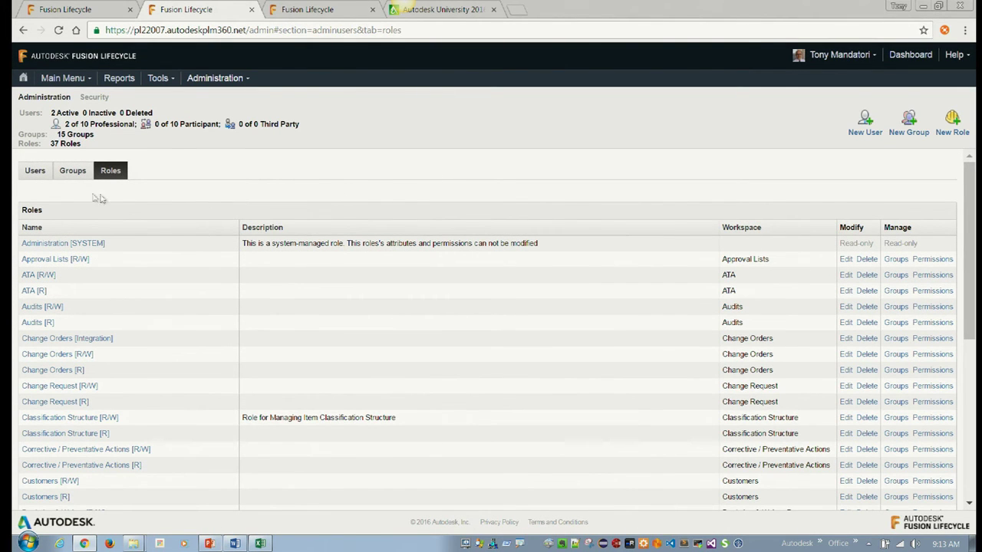
left_click(945, 133)
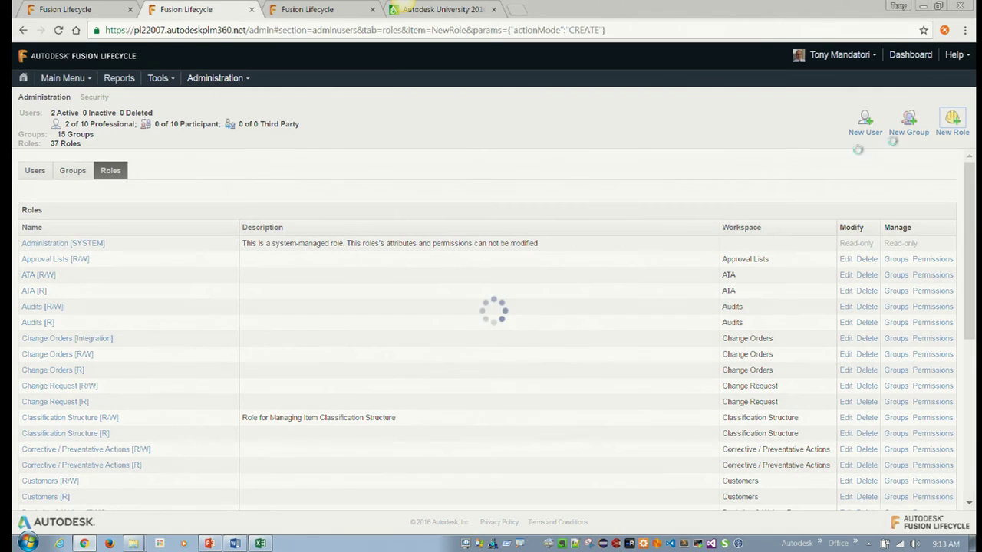
left_click(276, 253)
type("AC")
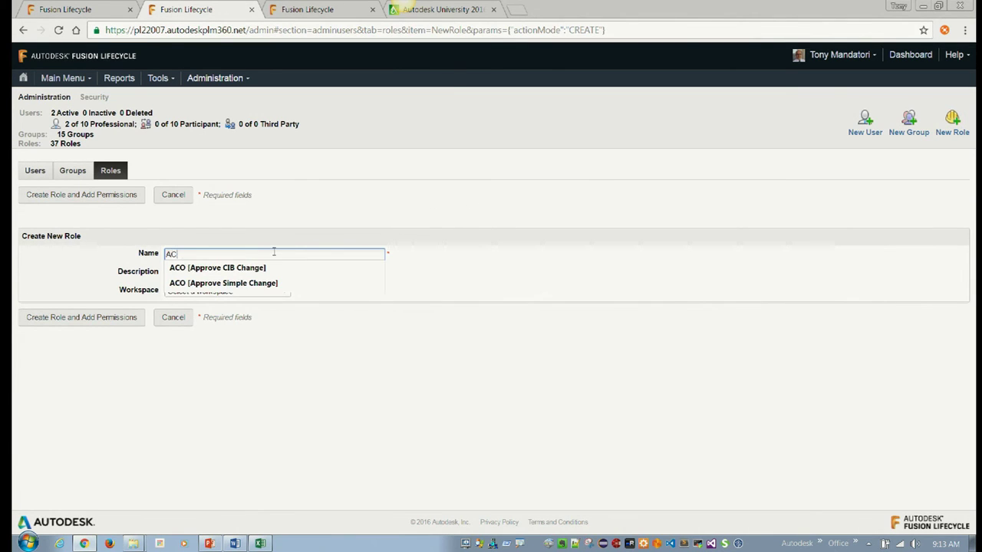
type("O [R")
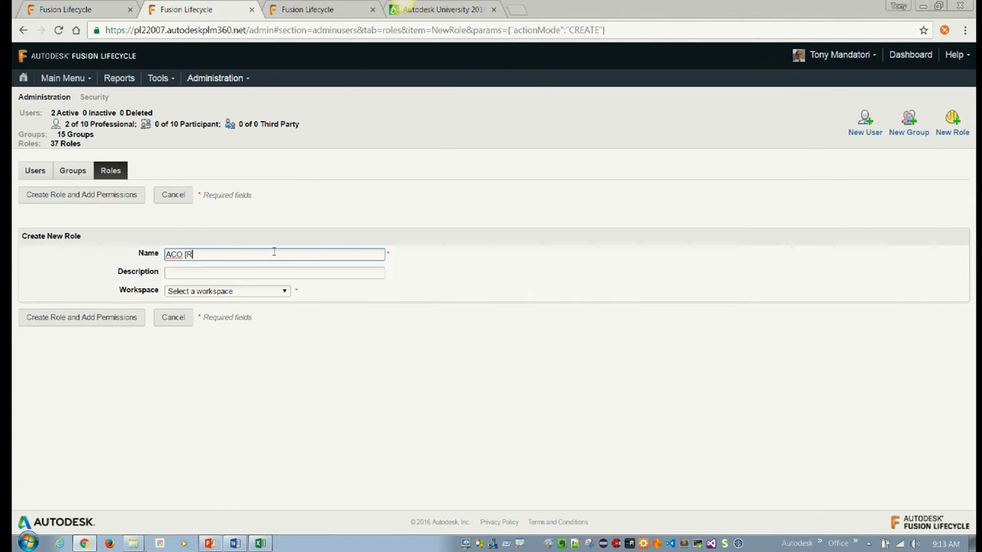
left_click(264, 291)
left_click(201, 322)
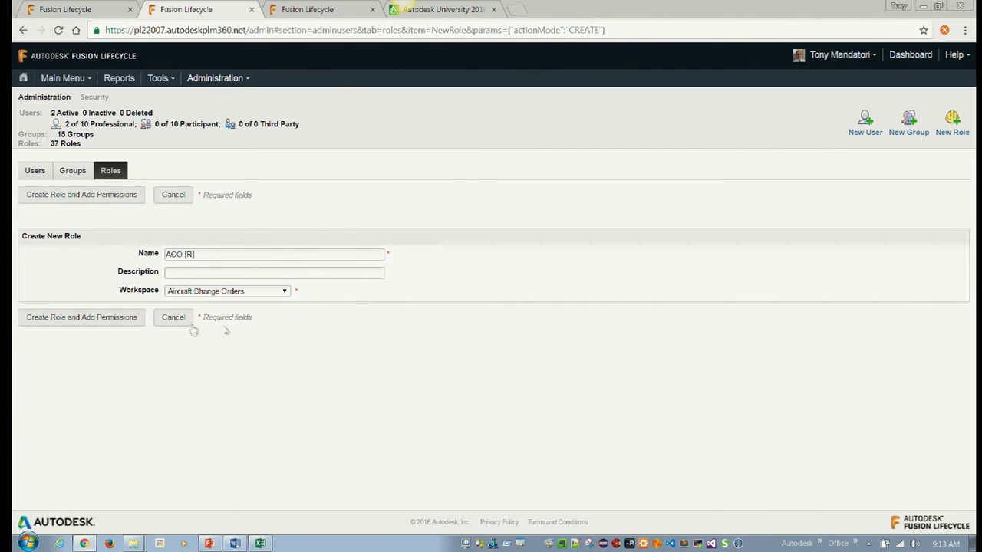
left_click(122, 317)
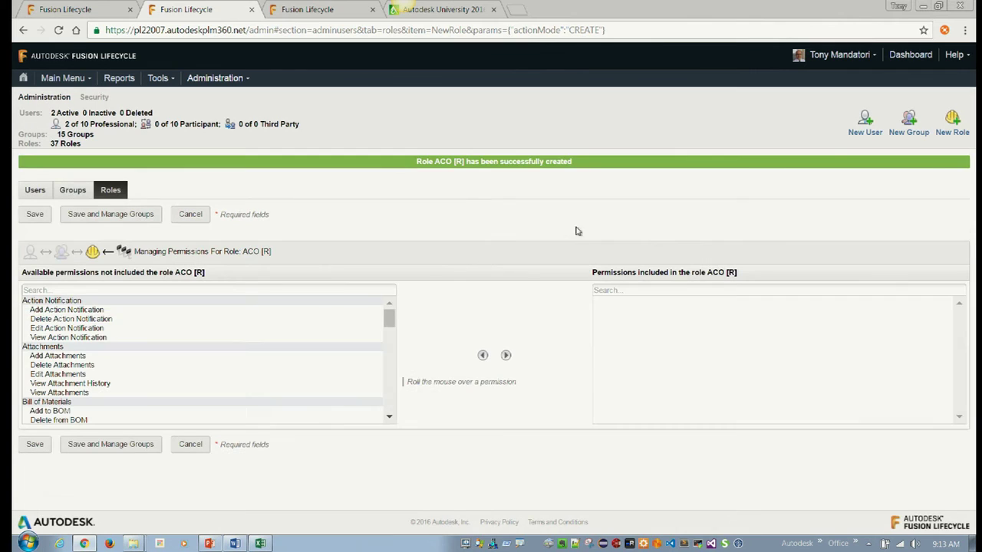
Add the View Action Notification and View Attachments permissions to the ACO [R] role
left_click(125, 338)
left_click(505, 355)
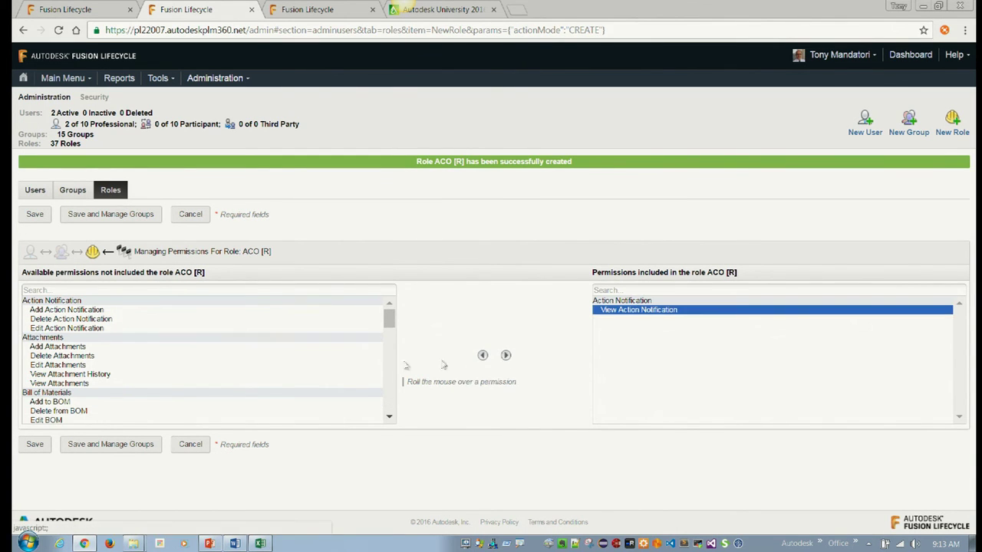
left_click(119, 385)
left_click(506, 355)
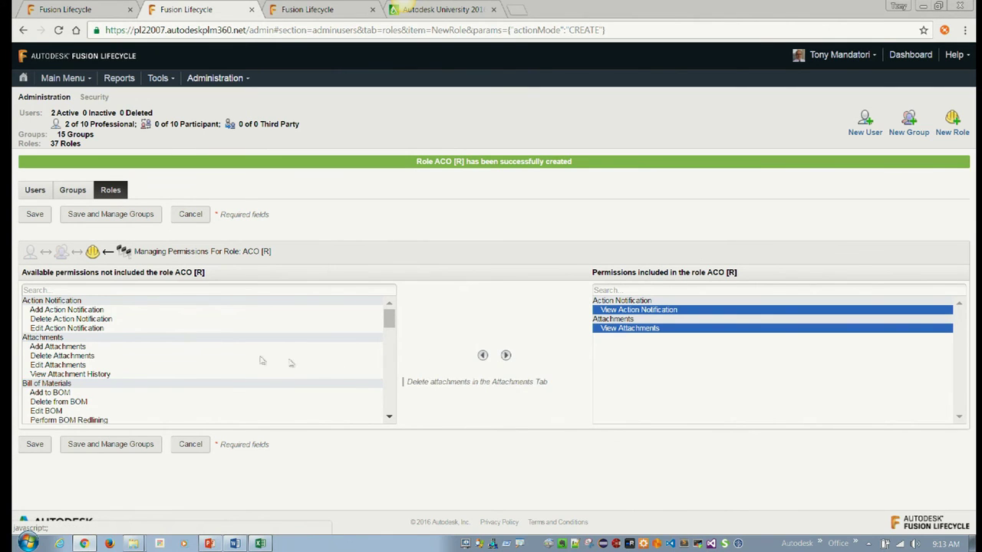
Include the View Managed Items and View Milestones permissions in the ACO [R] role
scroll(177, 357, "down", 1)
scroll(163, 341, "down", 3)
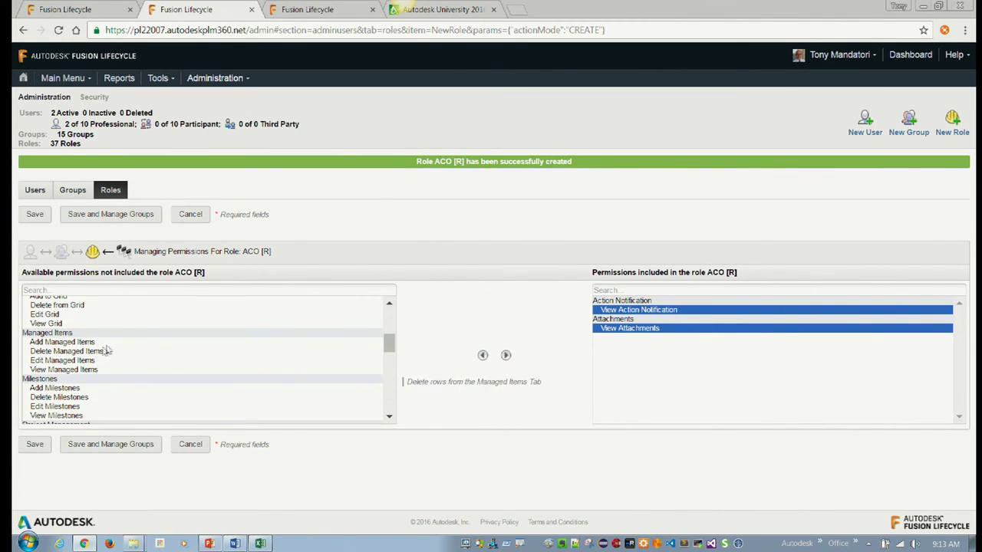
left_click(115, 369)
left_click(505, 355)
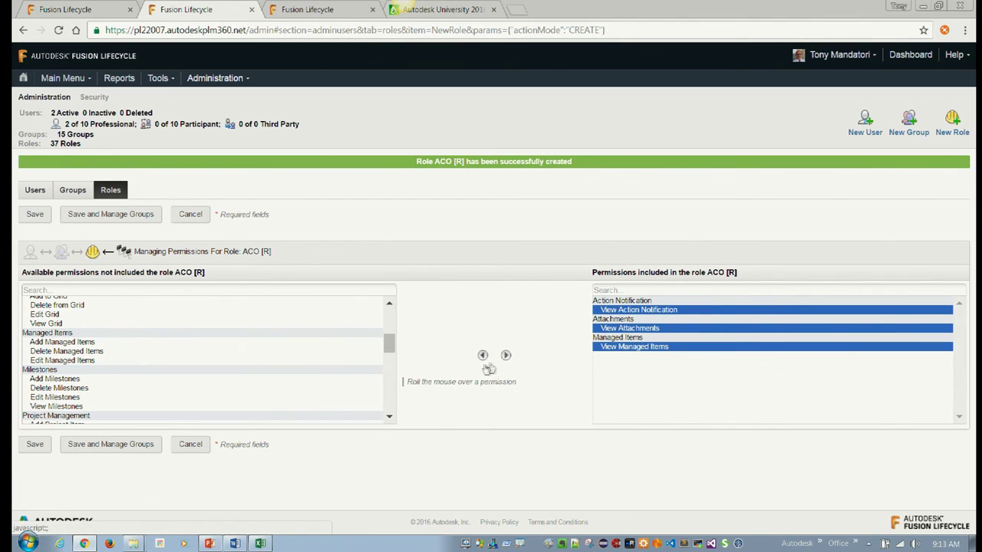
left_click(113, 364)
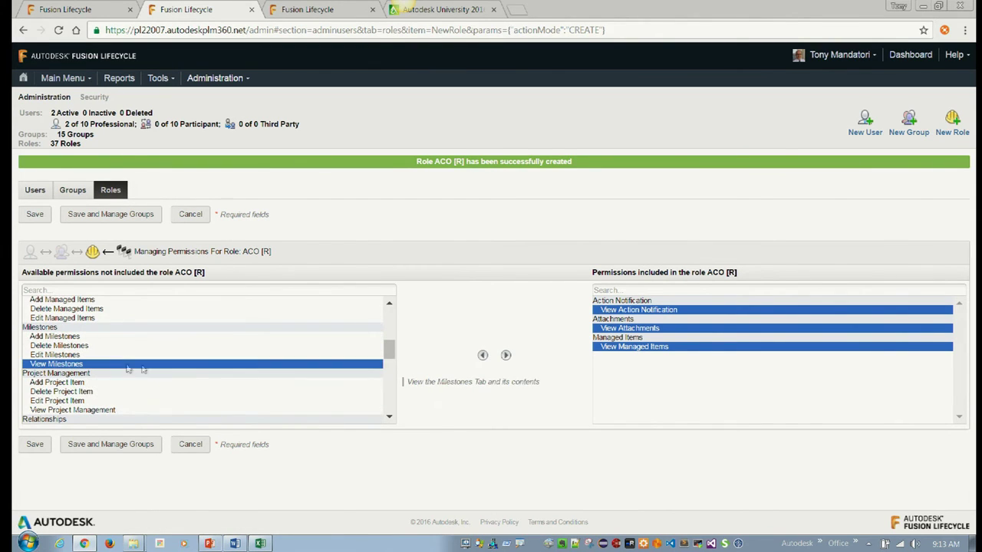
left_click(506, 355)
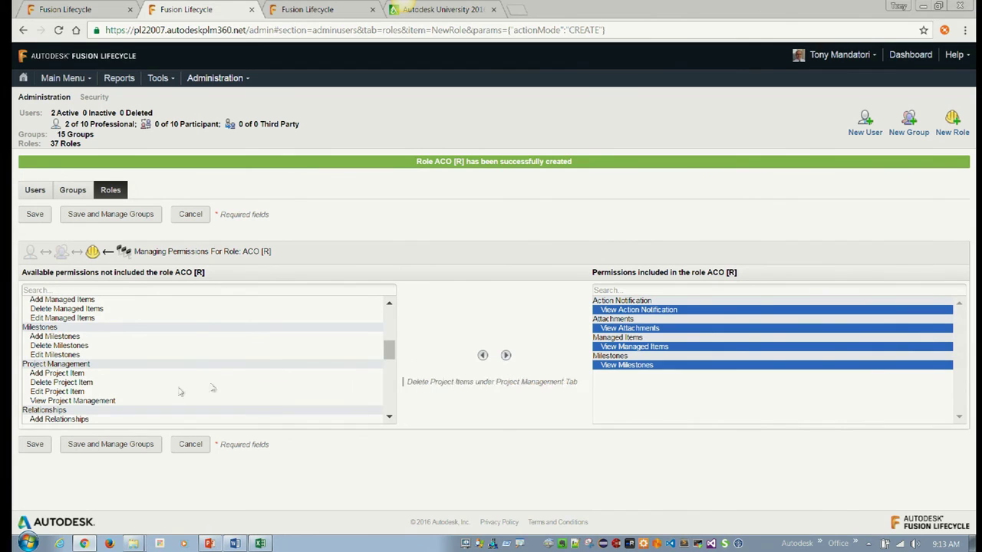
Grant the ACO [R] role the View Owner and Change Summary Section special permission and the View Workflow permission
scroll(157, 381, "down", 1)
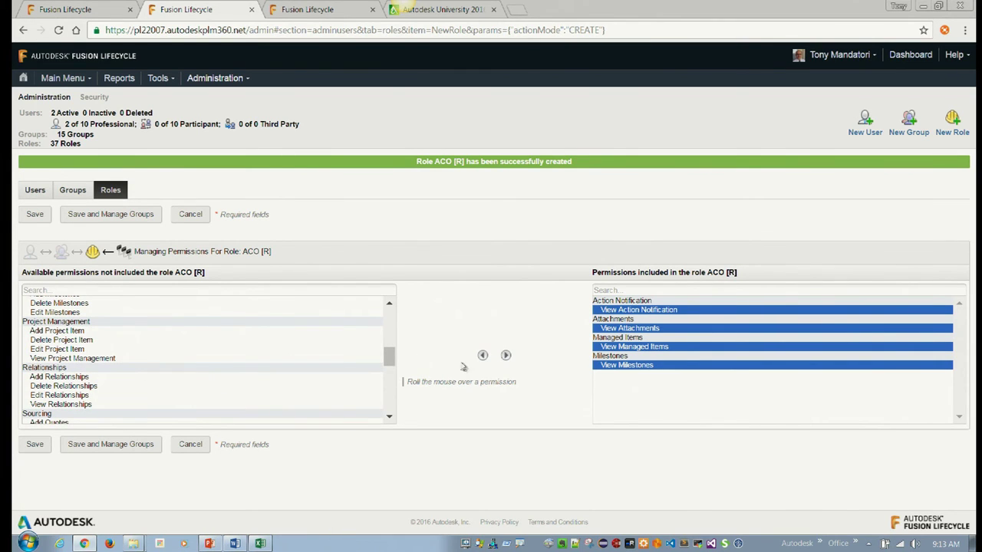
scroll(241, 372, "down", 1)
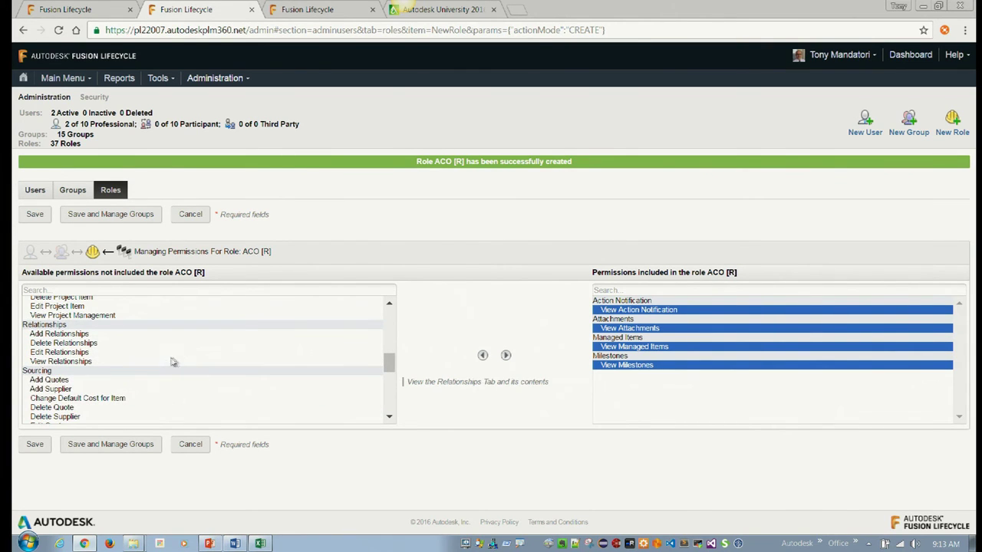
scroll(164, 367, "down", 1)
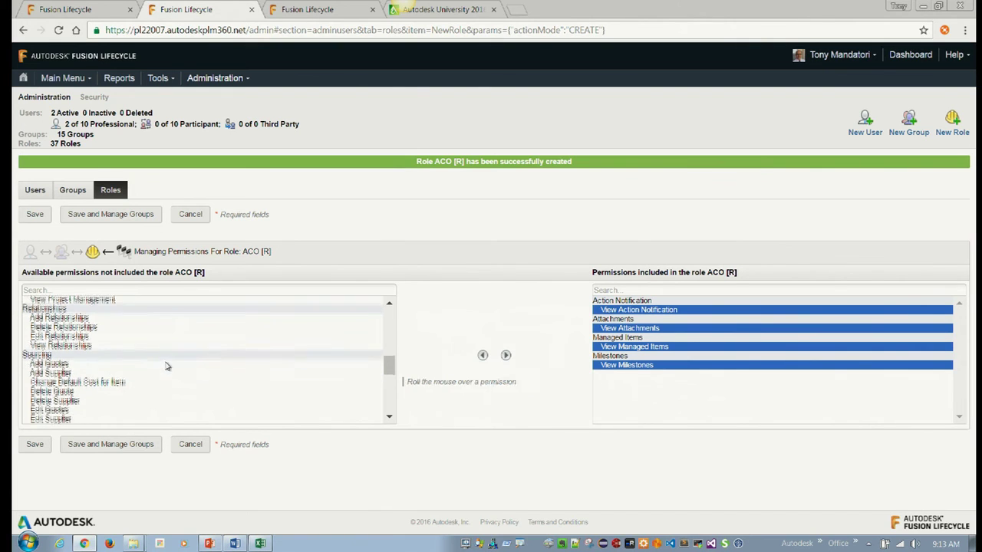
scroll(177, 366, "down", 1)
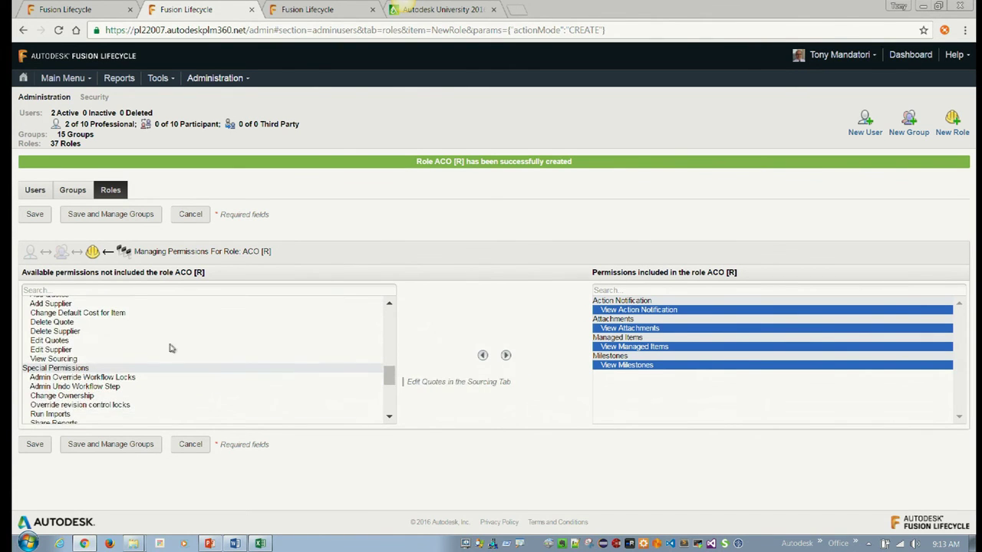
scroll(167, 345, "down", 1)
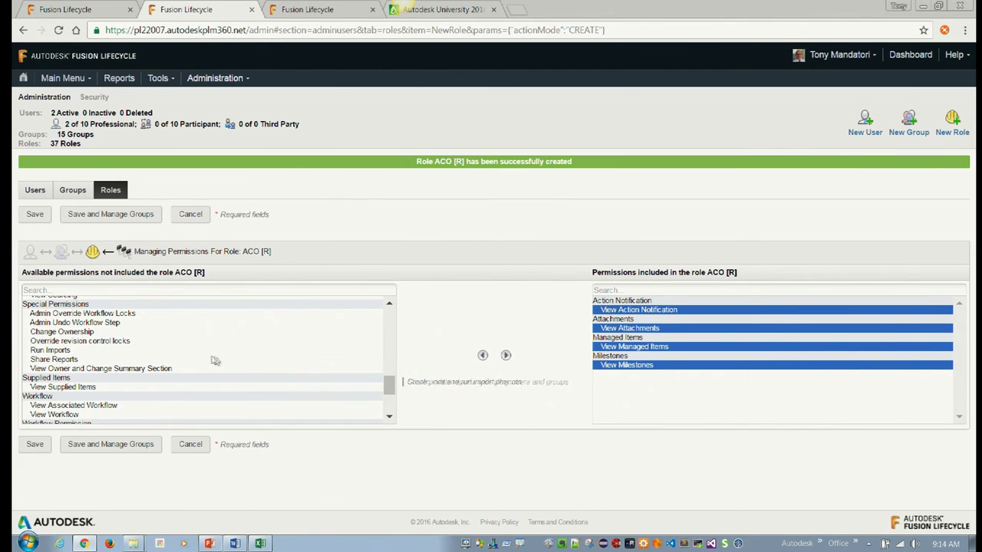
scroll(216, 358, "down", 1)
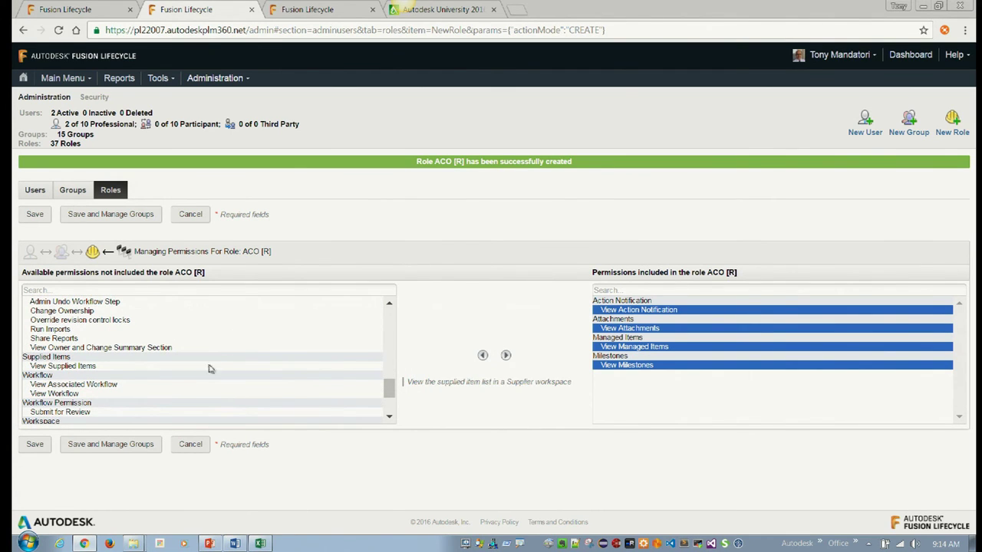
left_click(204, 347)
left_click(505, 355)
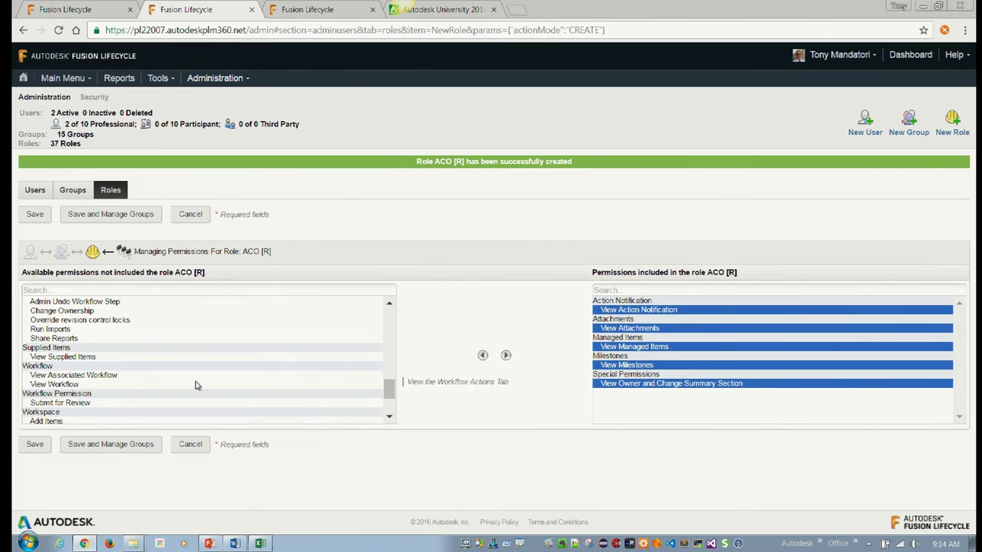
scroll(195, 385, "down", 2)
left_click(149, 342)
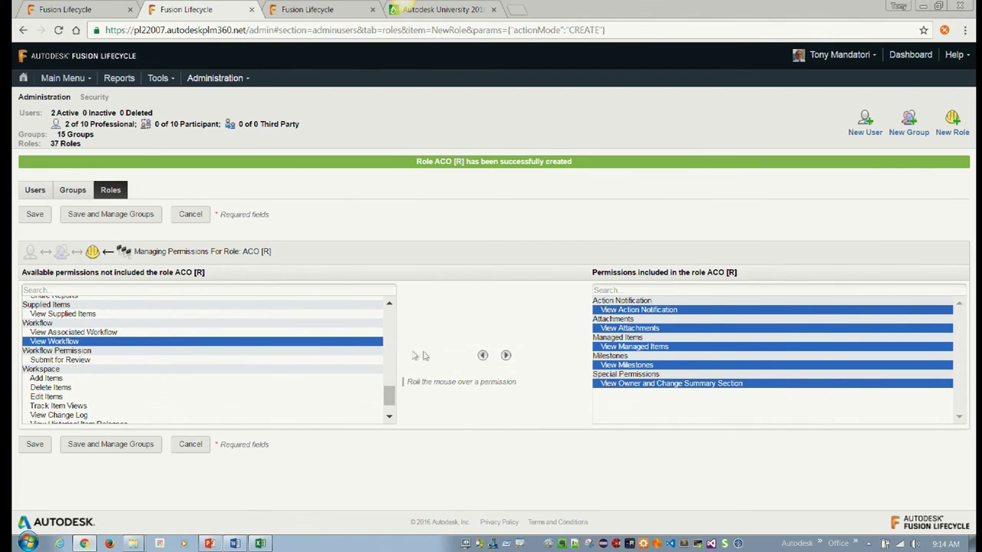
left_click(505, 355)
Add the workspace permissions View Items, View Records Owned by Others and View Change Log to ACO [R], and save the role's permissions
scroll(180, 360, "down", 2)
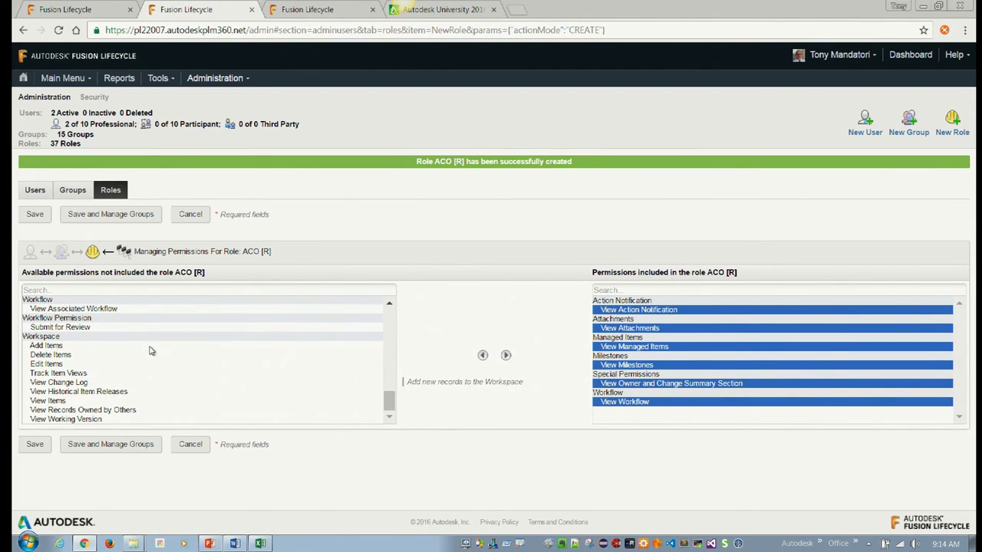
left_click(184, 400)
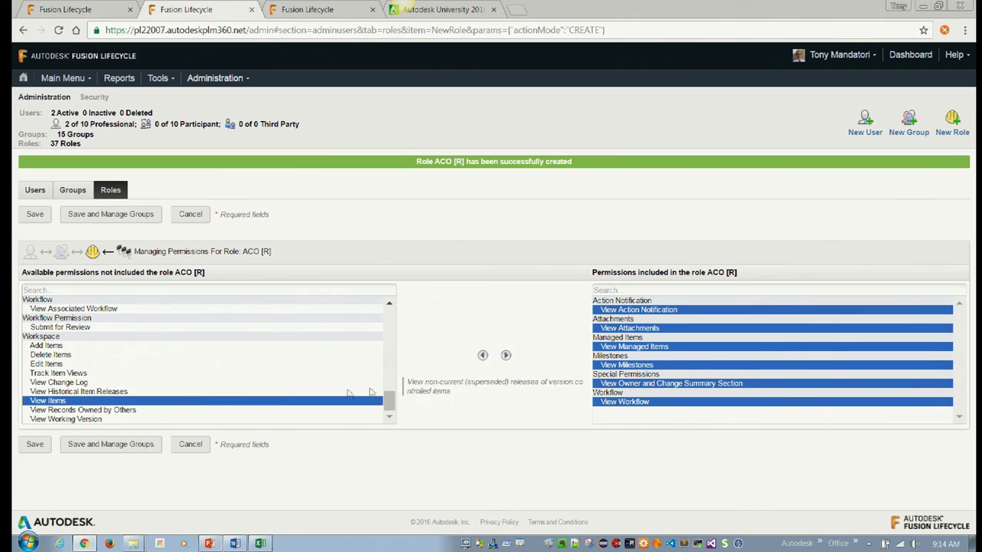
left_click(506, 355)
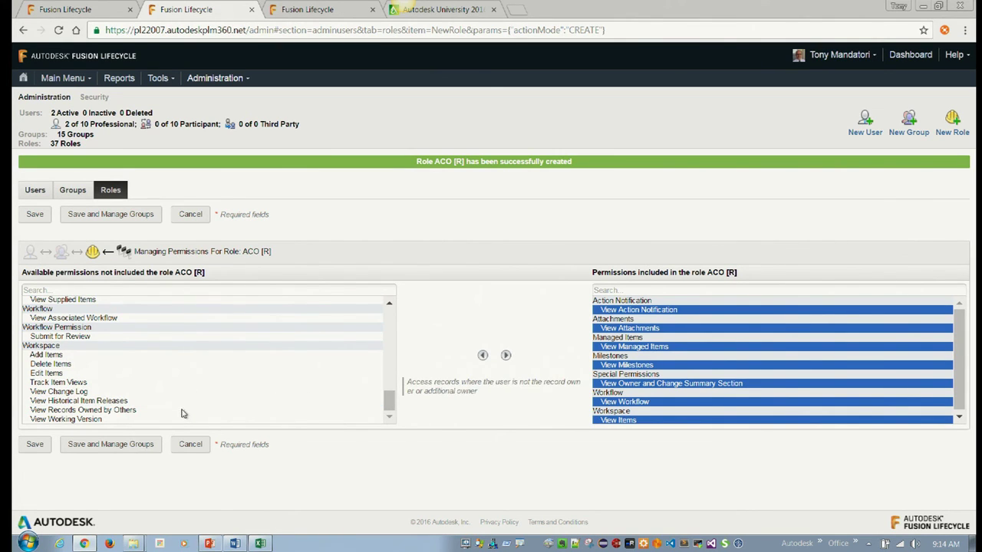
left_click(181, 410)
left_click(506, 355)
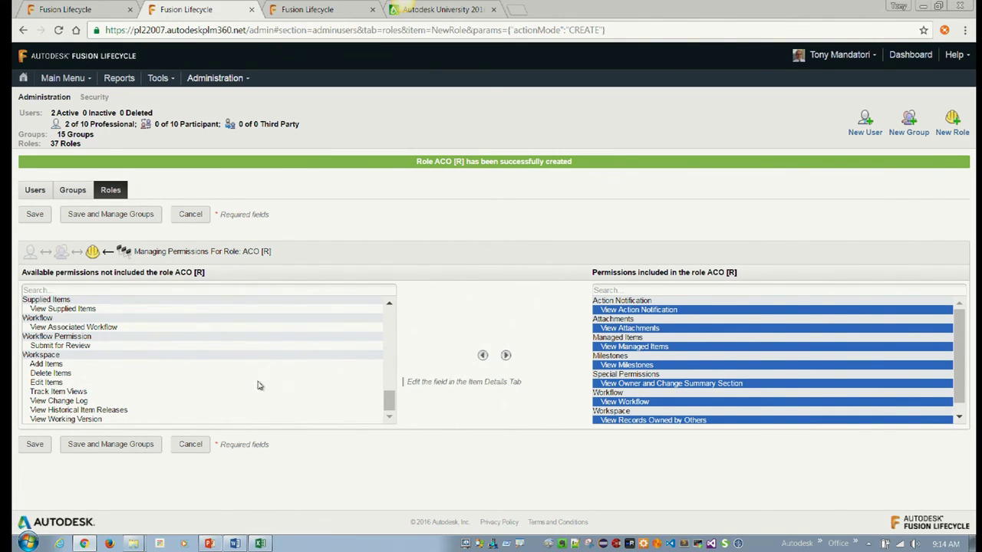
left_click(156, 401)
left_click(505, 356)
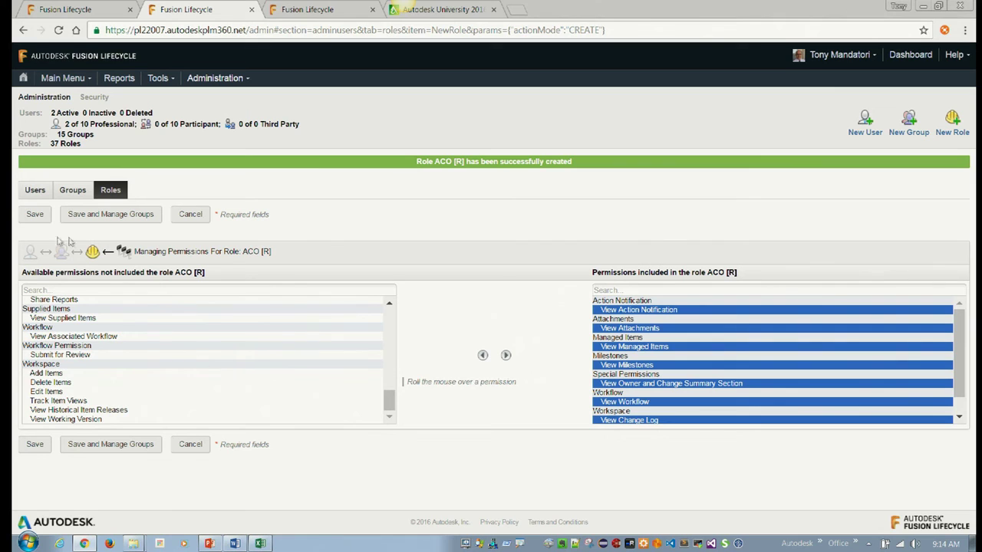
left_click(35, 214)
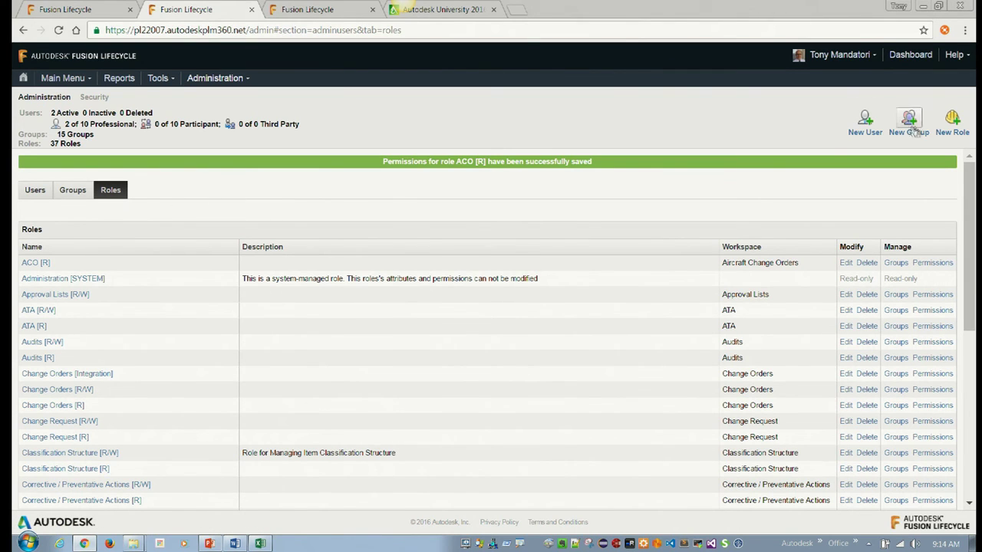
Create a new role named ACO [R/W] for the Aircraft Change Orders workspace and proceed to its permissions
left_click(951, 121)
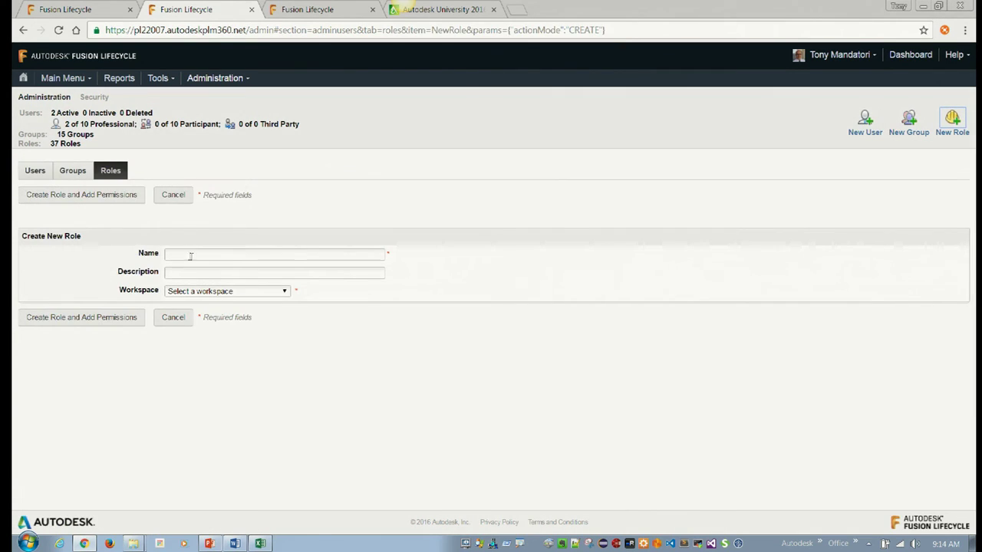
left_click(193, 256)
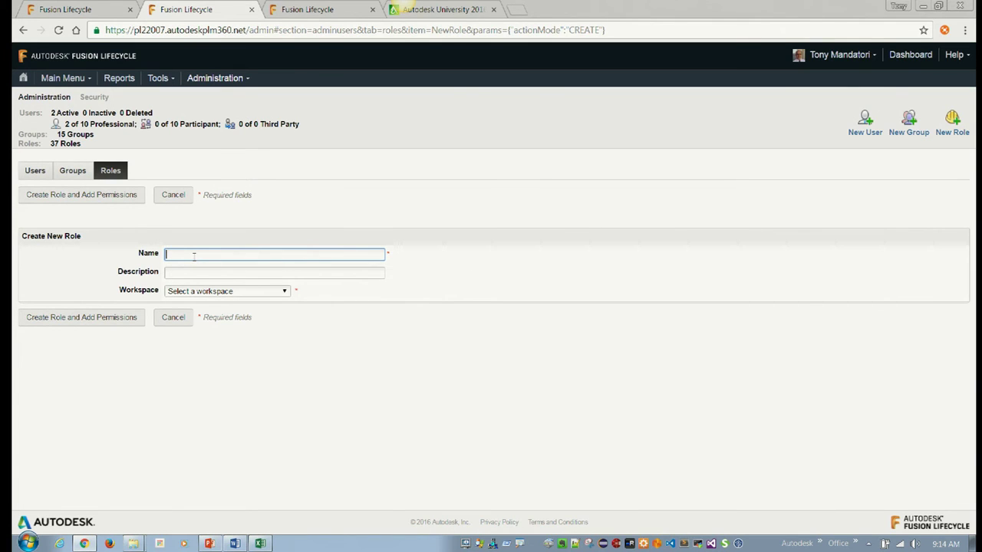
type("ACO [")
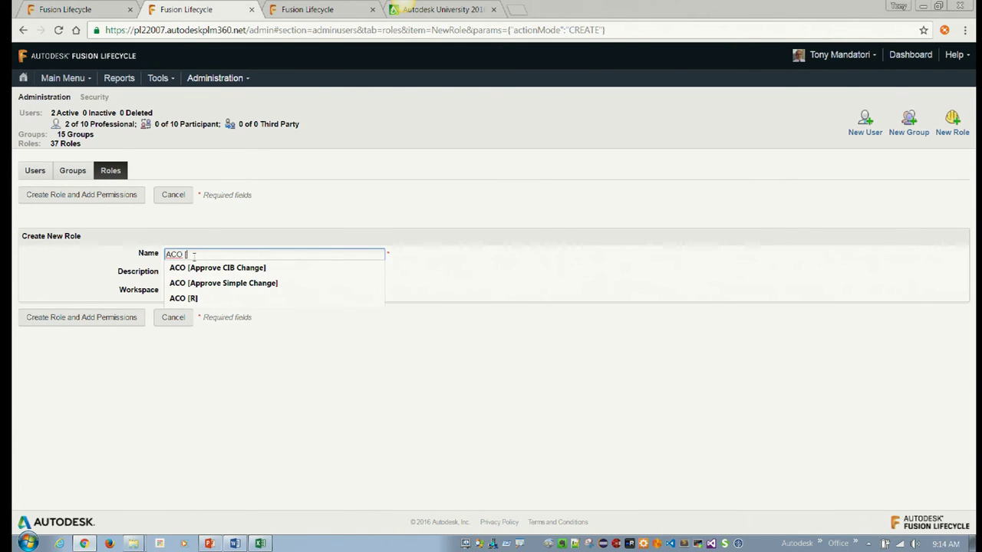
type("R/W")
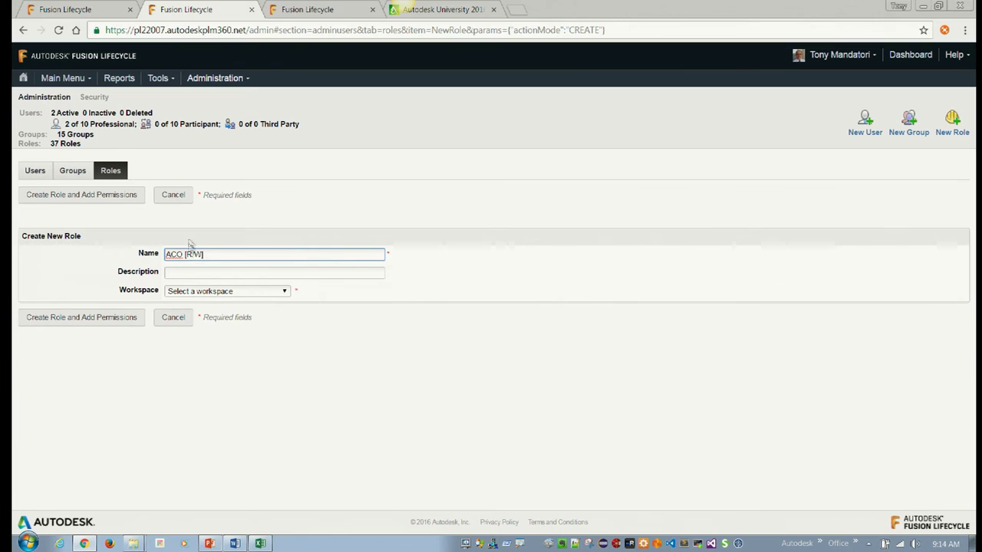
left_click(188, 292)
left_click(245, 321)
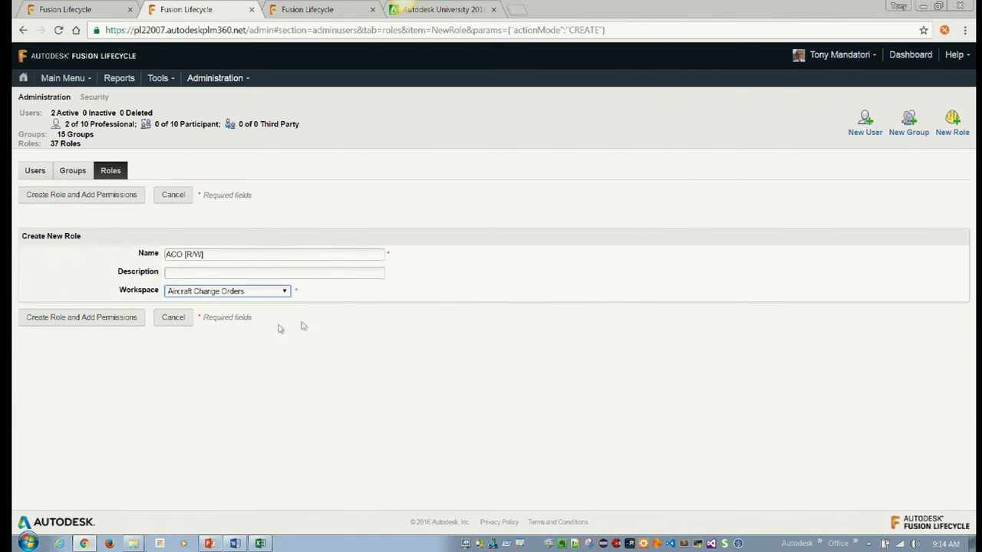
left_click(79, 317)
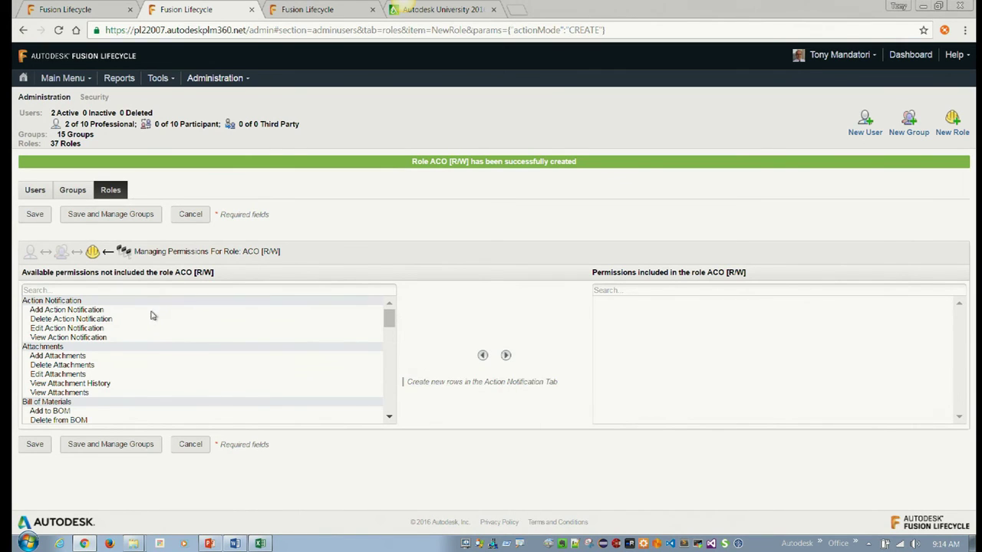
Add all Action Notification and all Attachments permissions to the ACO [R/W] role
left_click(150, 310)
left_click(115, 338, "shift")
left_click(505, 355)
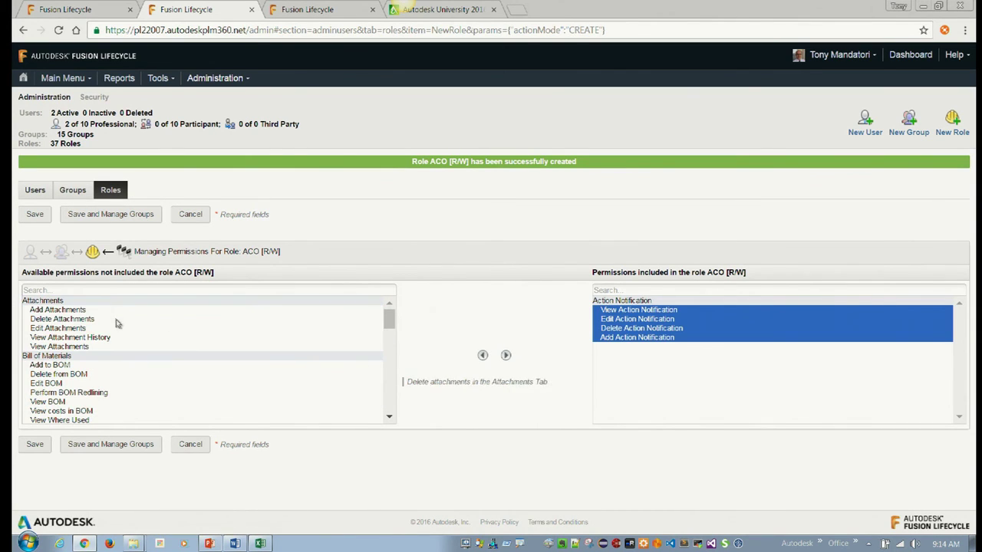
left_click(76, 310)
left_click(147, 347, "shift")
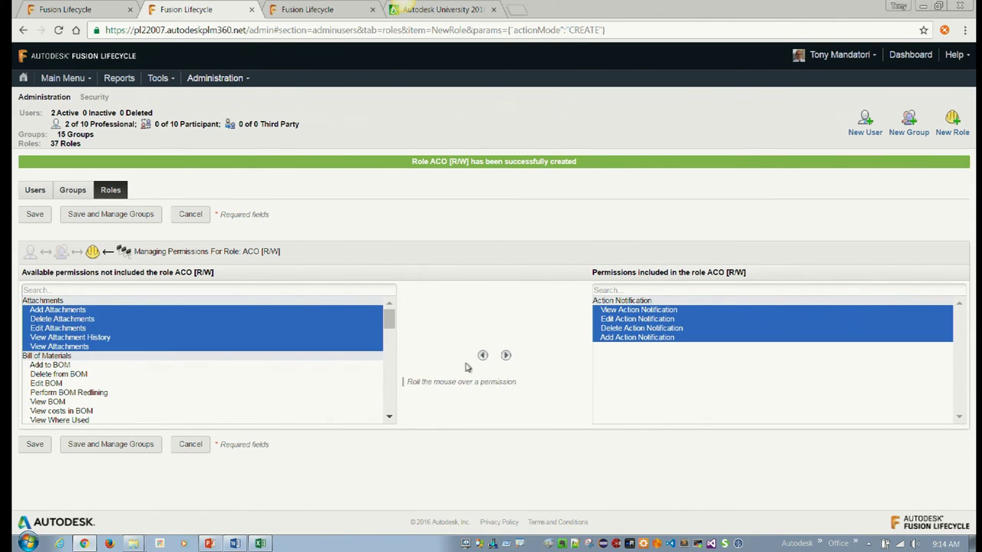
left_click(506, 357)
Include every Managed Items and every Milestones permission in the ACO [R/W] role
scroll(115, 342, "down", 3)
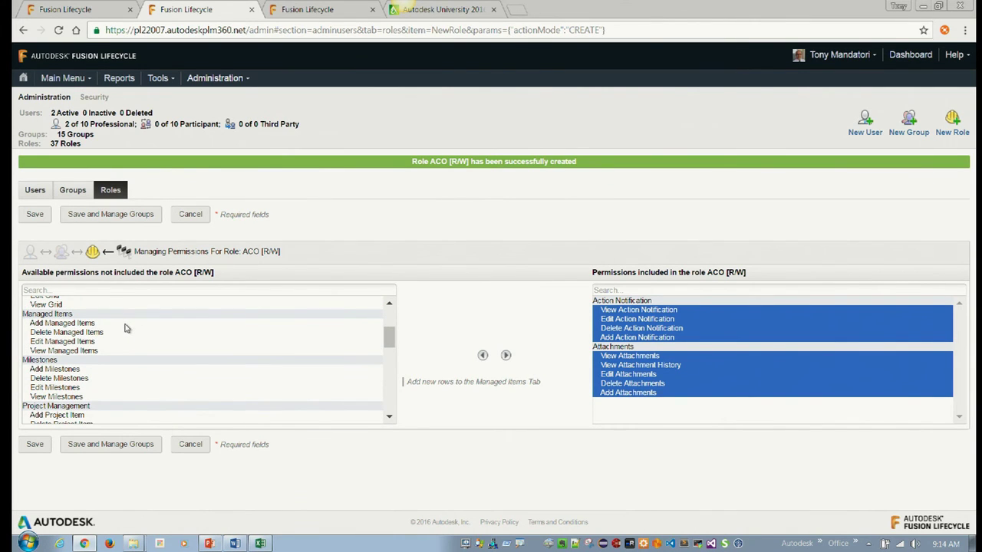
left_click(126, 322)
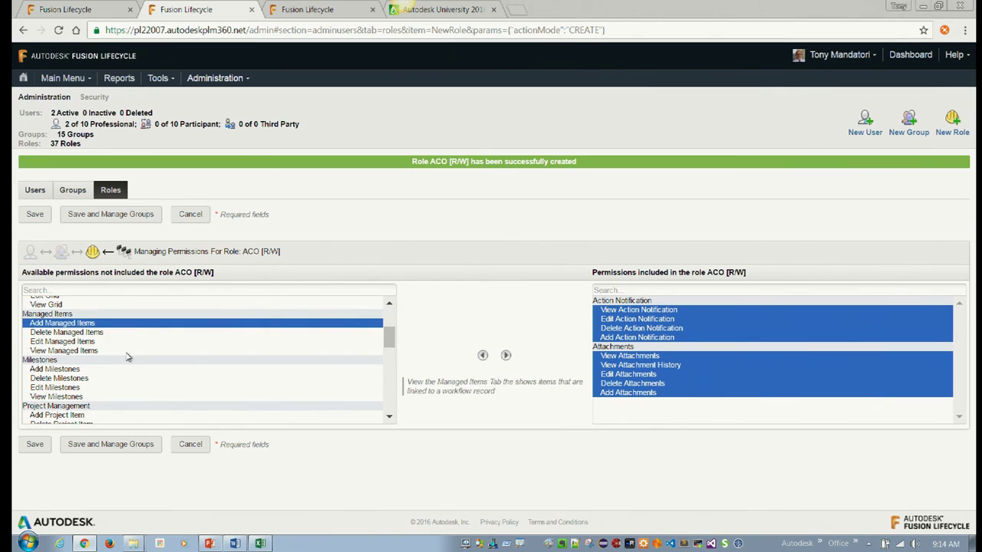
left_click(127, 350, "shift")
left_click(506, 355)
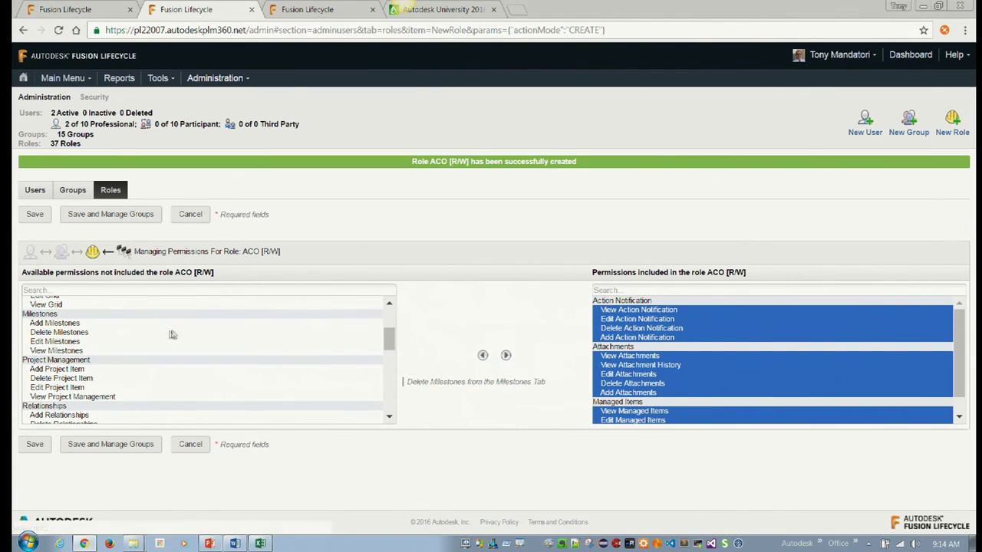
scroll(197, 361, "down", 2)
left_click(115, 323)
left_click(107, 351, "shift")
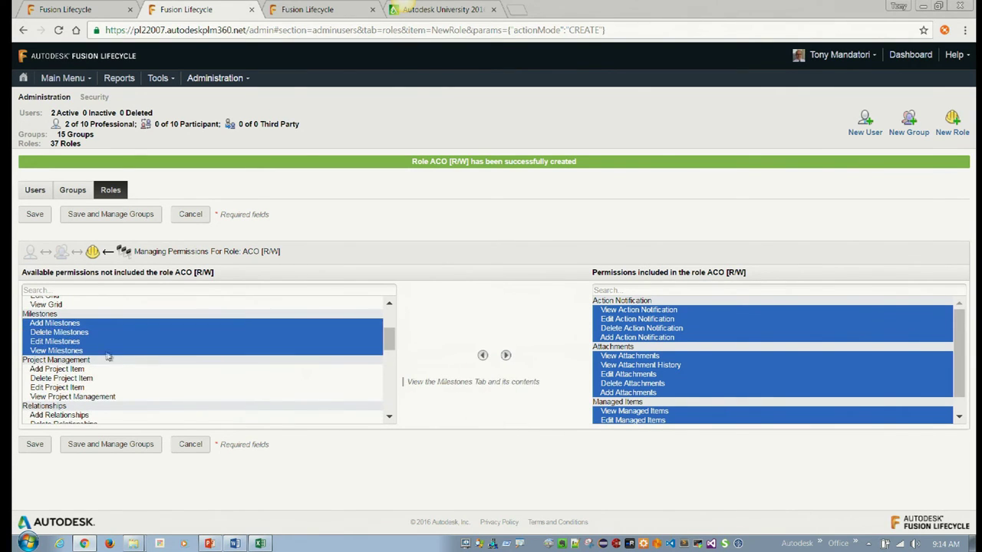
left_click(505, 356)
Add the special permissions Run Imports and View Owner and Change Summary Section to the ACO [R/W] role
scroll(198, 364, "down", 3)
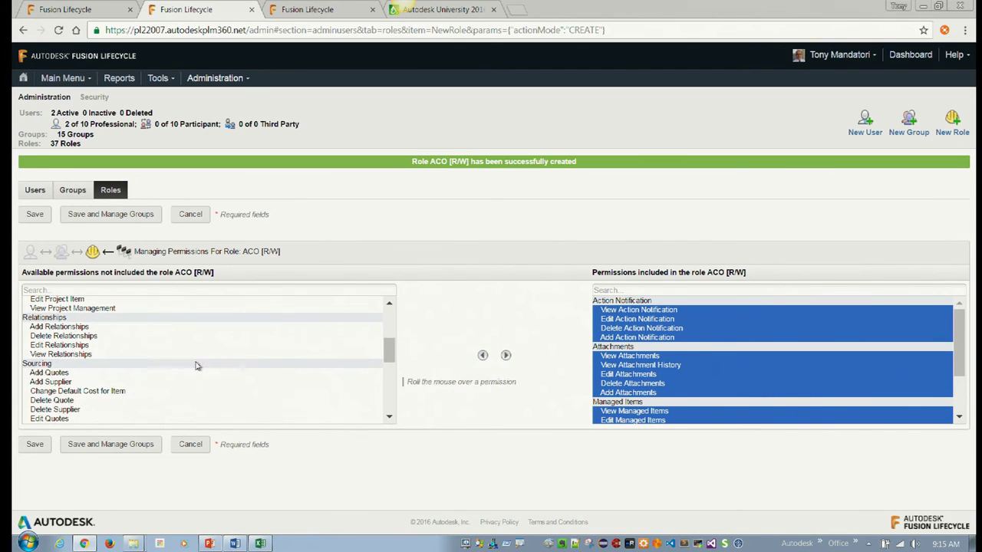
scroll(192, 359, "down", 3)
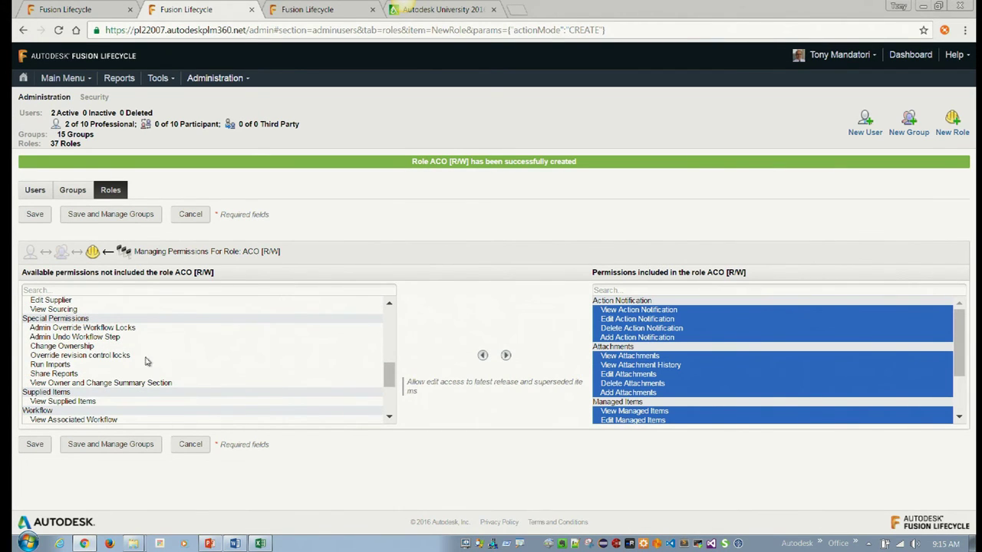
left_click(148, 367)
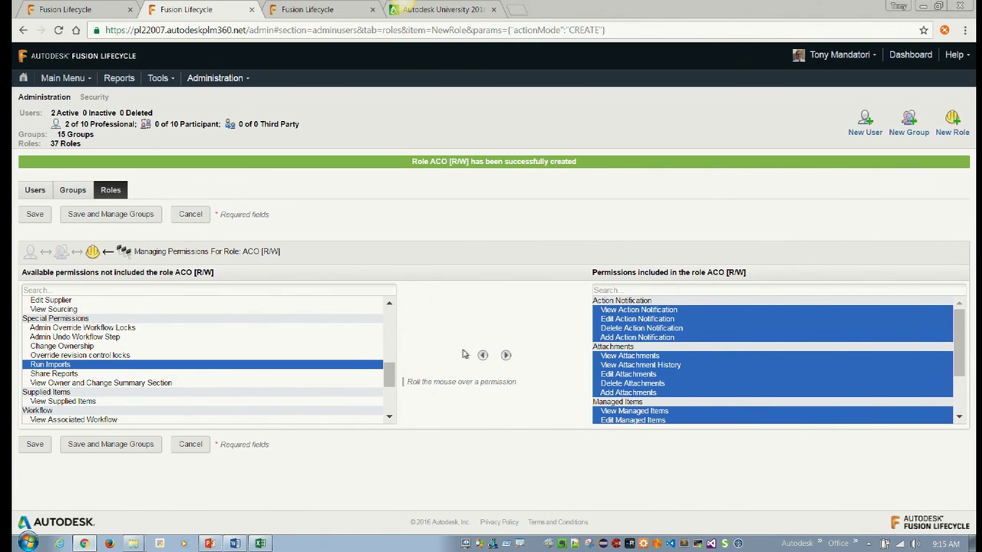
left_click(506, 355)
left_click(181, 374)
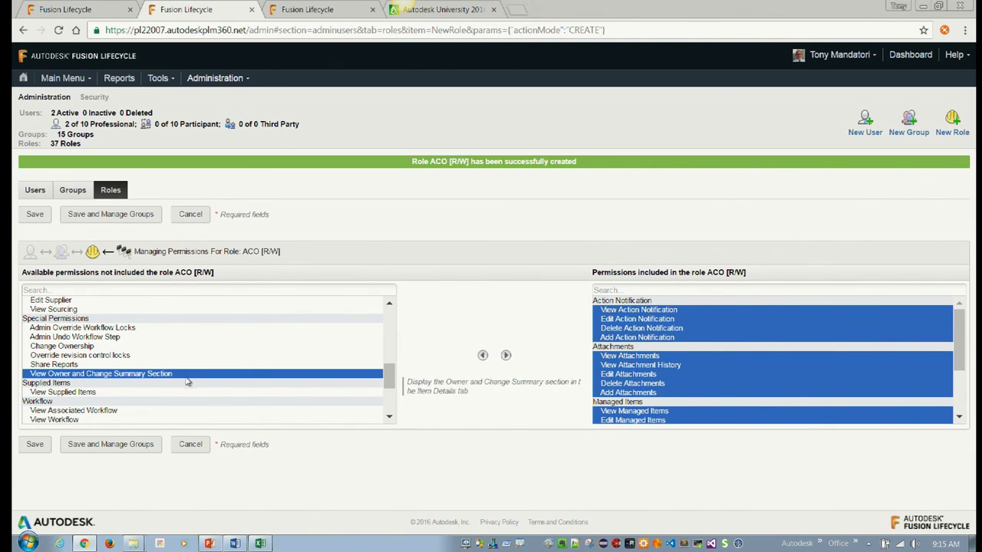
left_click(506, 355)
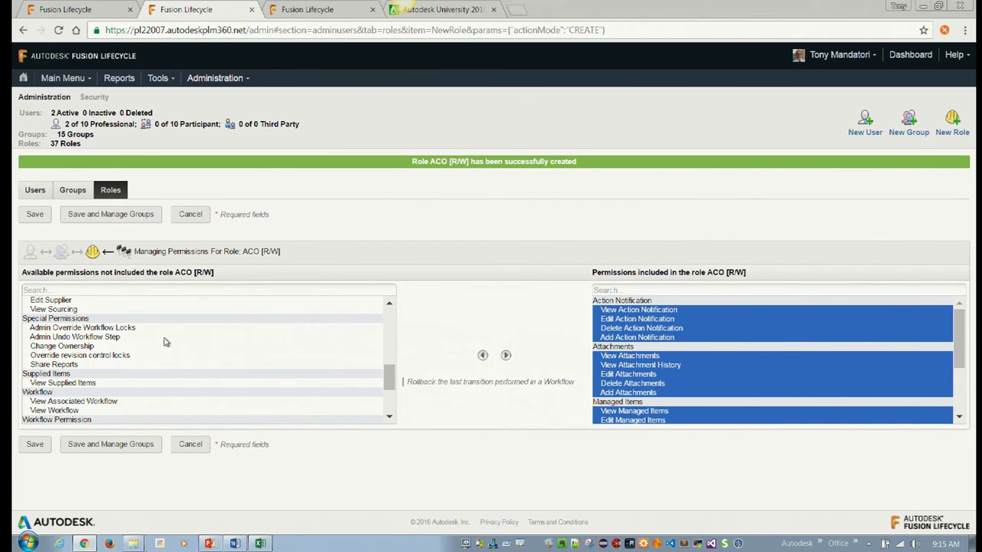
Add the Submit for Review workflow permission to the ACO [R/W] role
scroll(169, 343, "down", 1)
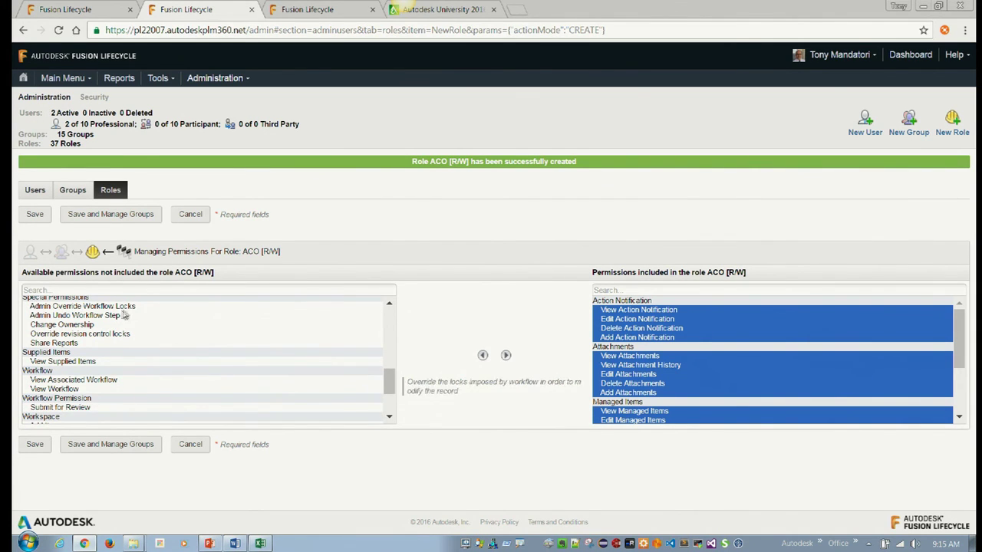
scroll(205, 358, "down", 2)
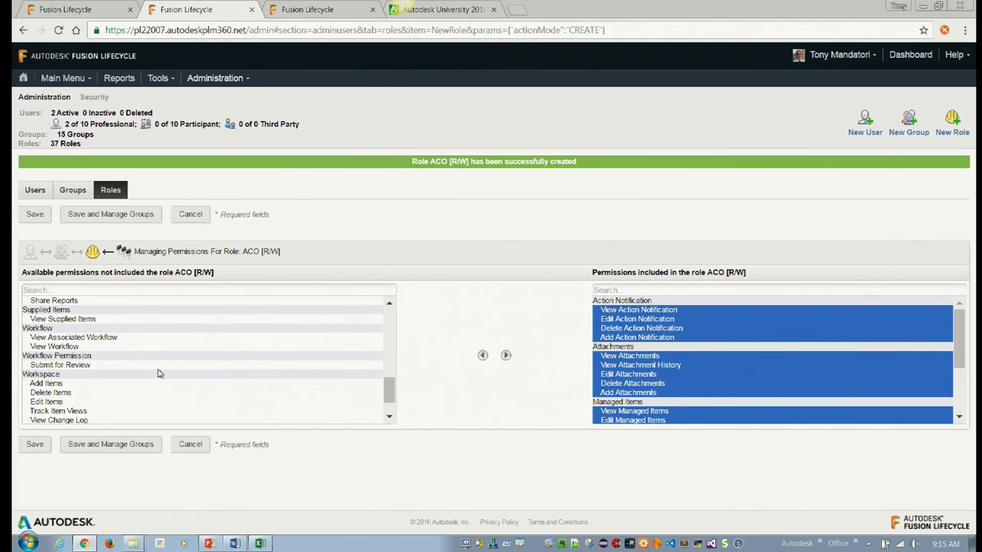
left_click(159, 367)
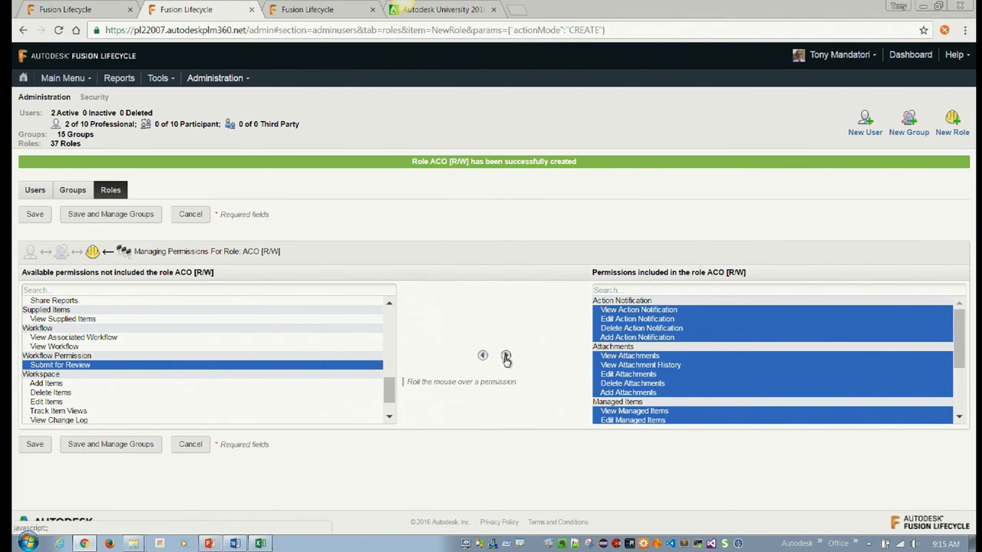
left_click(505, 356)
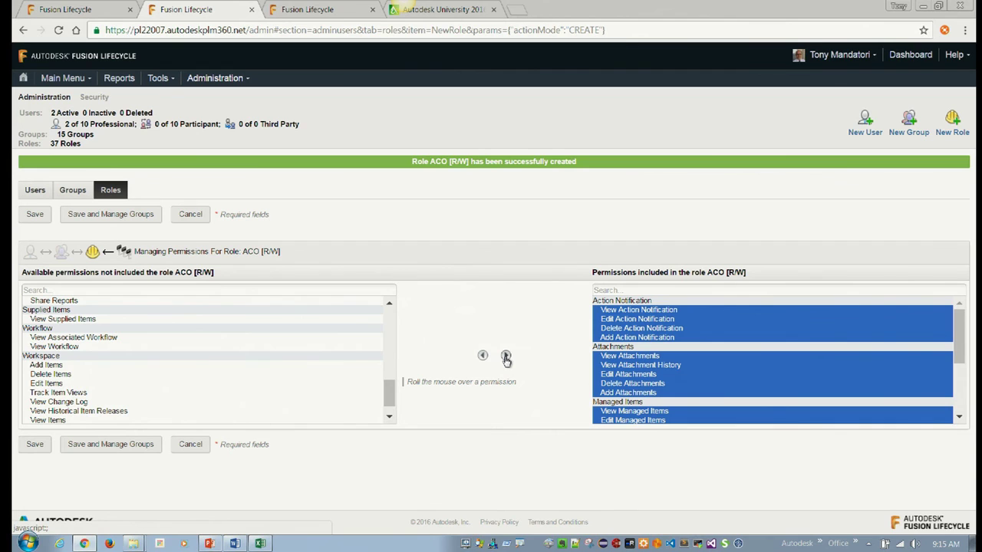
Add the workspace permissions Add Items, Delete Items and Edit Items to ACO [R/W], and save the role's permissions
scroll(192, 384, "down", 1)
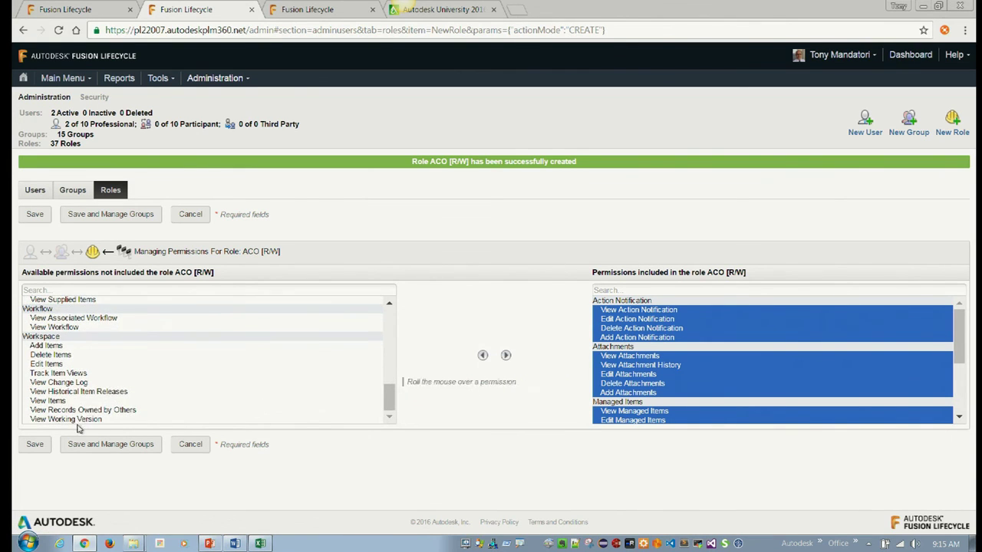
left_click(58, 346)
left_click(46, 363, "shift")
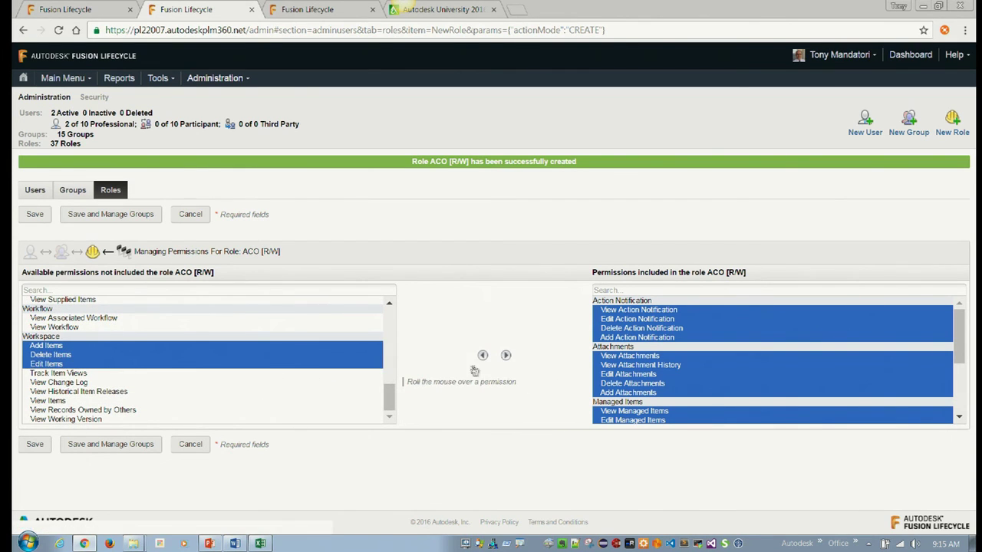
left_click(505, 355)
scroll(815, 339, "down", 3)
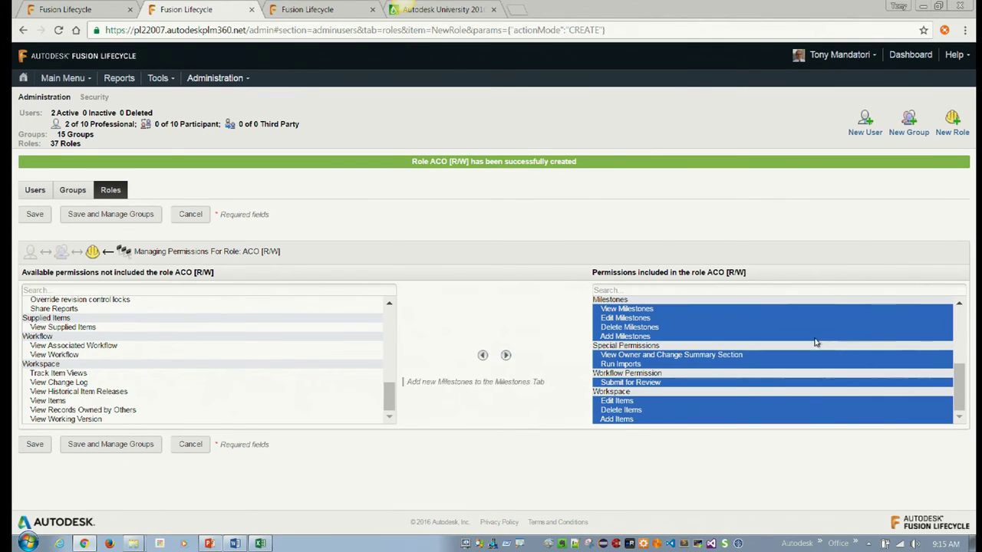
left_click(35, 444)
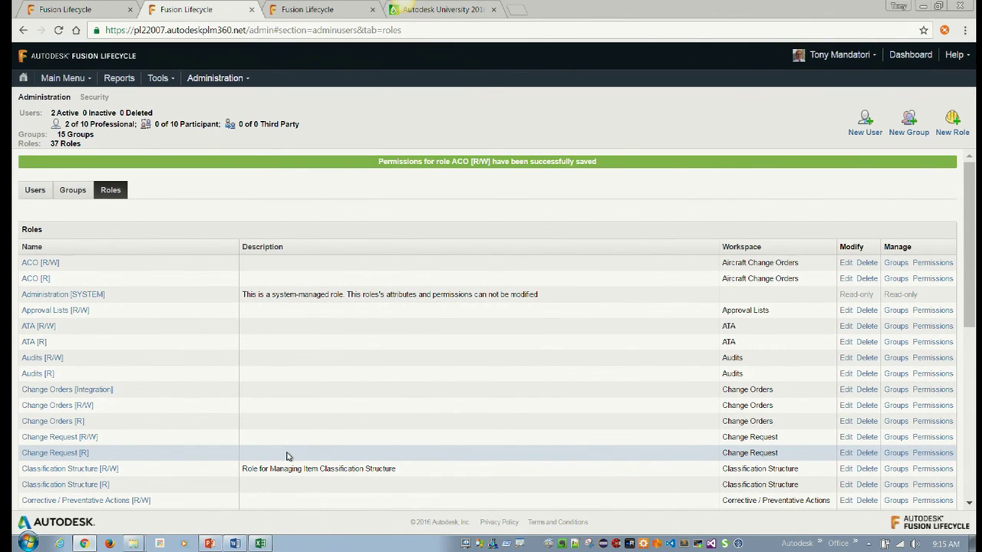
Reload the roles administration page and check which workspaces the main menu offers under Change Management
key("alt+Tab")
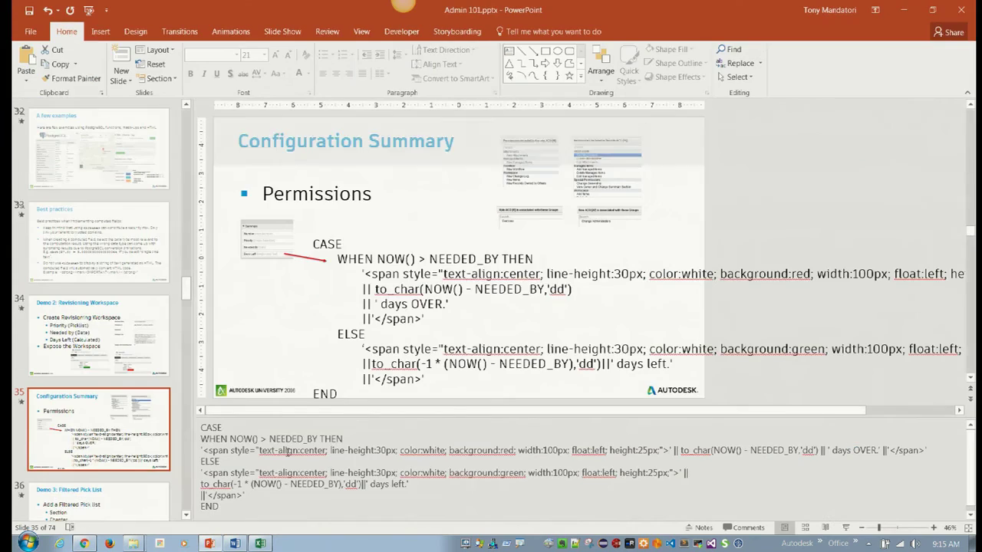
key("alt+Tab")
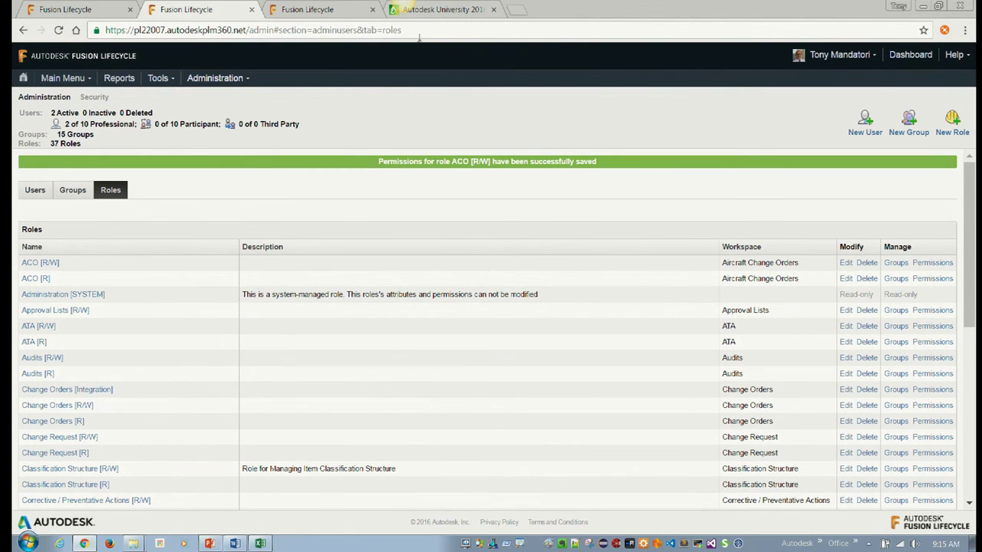
left_click(414, 29)
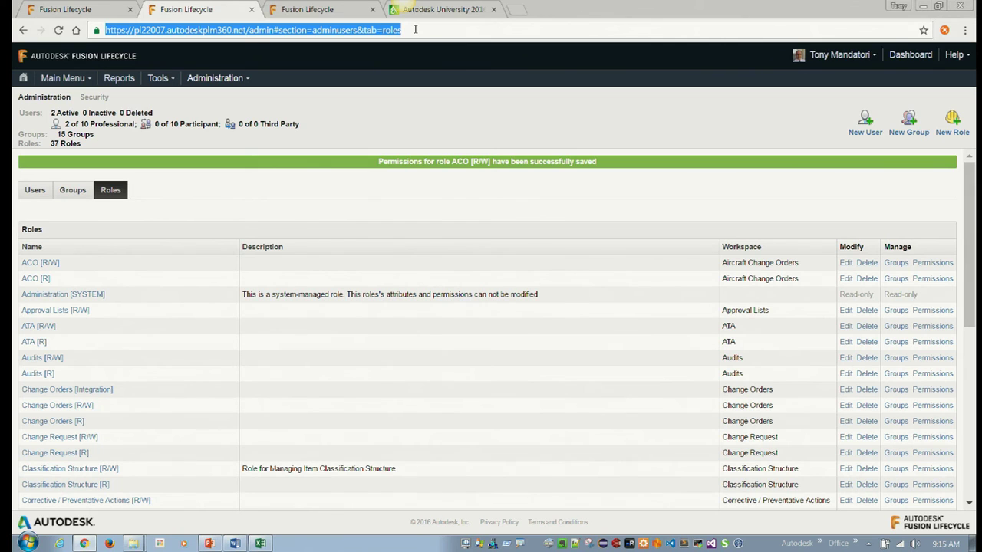
key("Return")
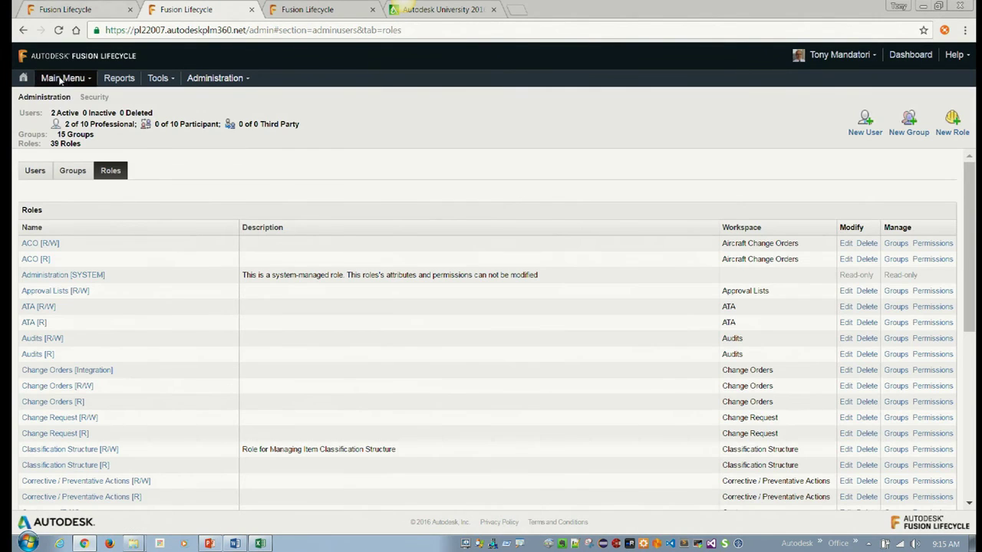
left_click(63, 77)
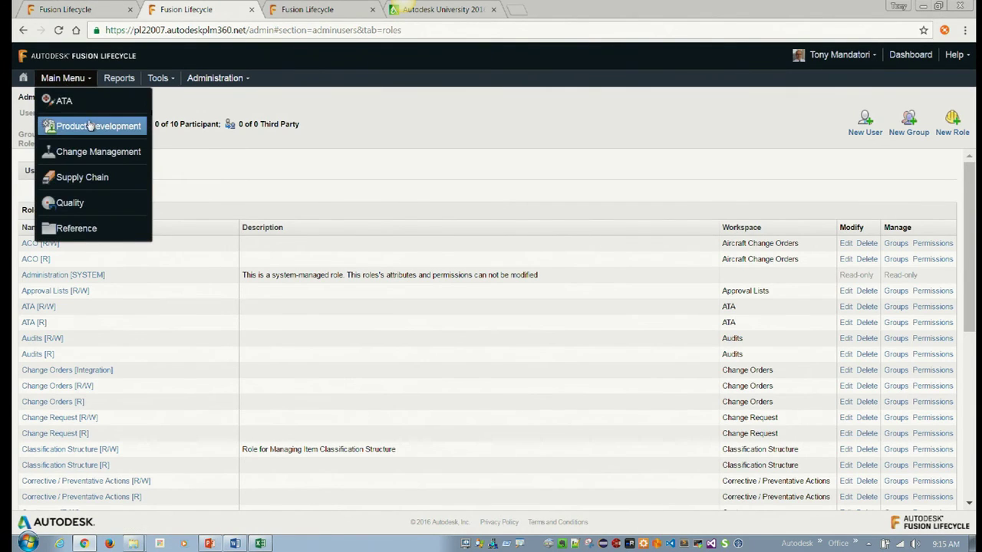
mouse_move(98, 151)
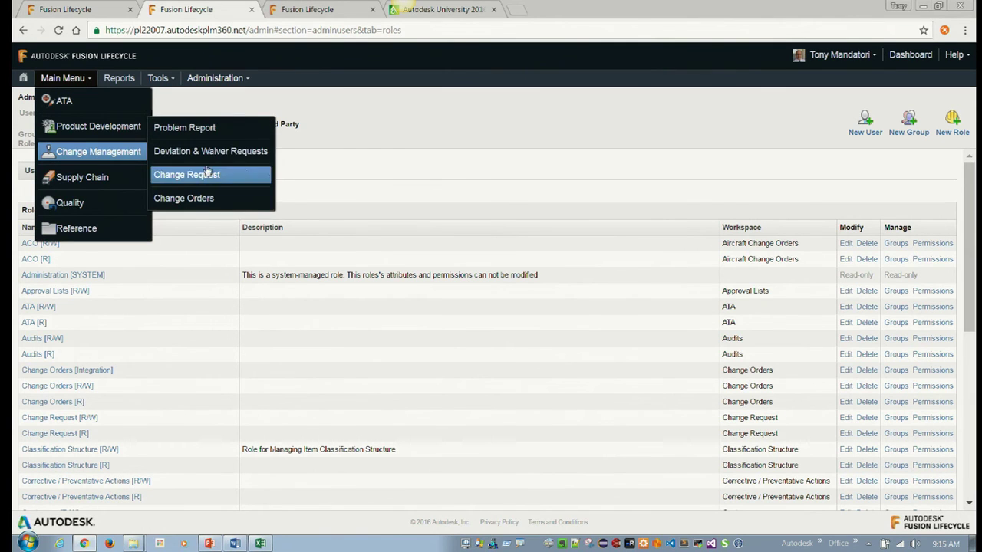
key("alt+Tab")
key("alt+Tab")
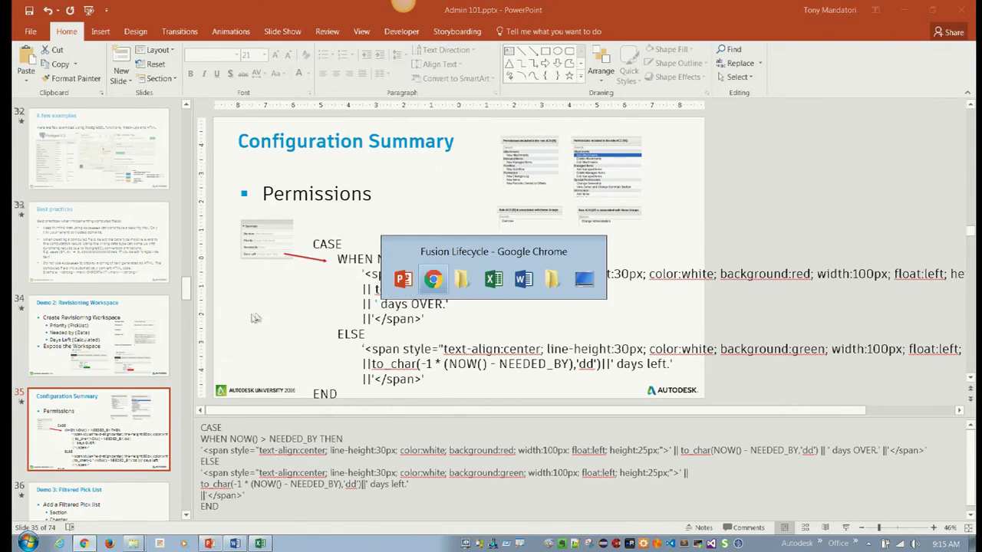
Display the list of security groups, and switch to the ACL Group-Role sheet of SampleBusinessObjects.xlsx in Excel
left_click(75, 175)
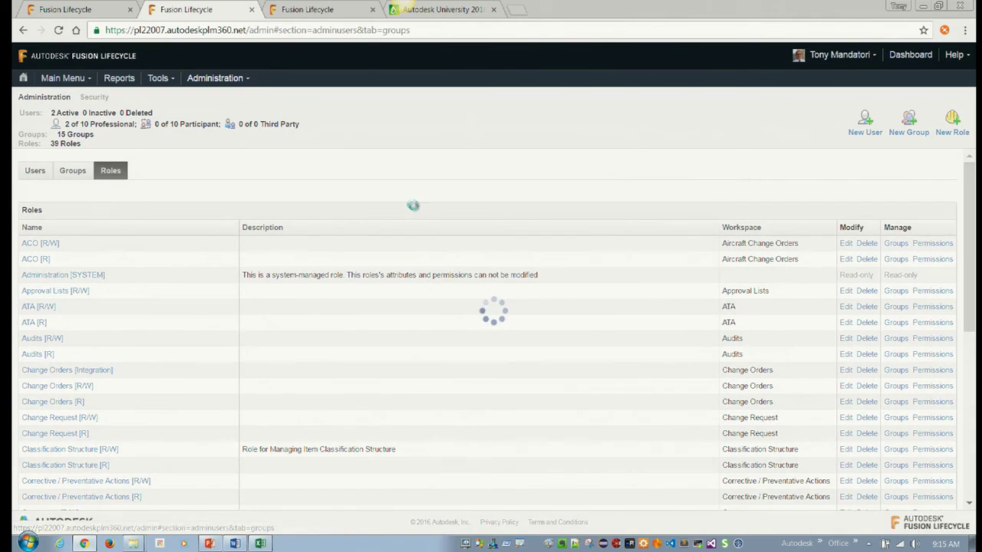
key("alt+Tab")
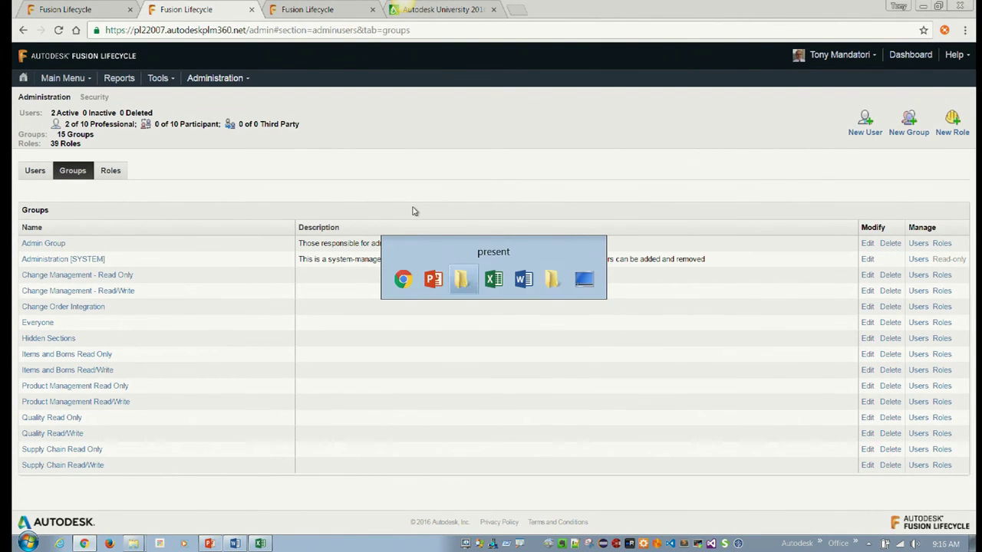
scroll(315, 300, "up", 3)
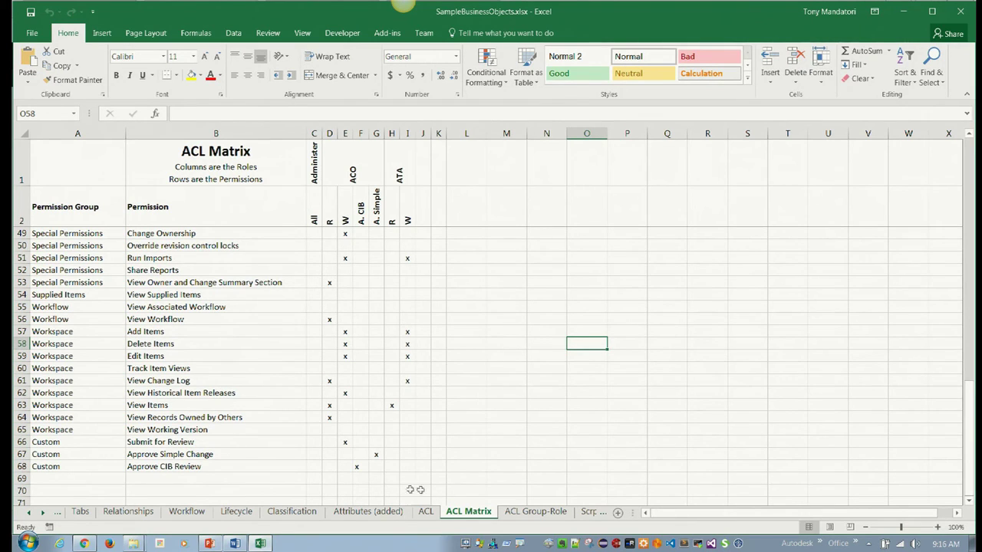
left_click(530, 512)
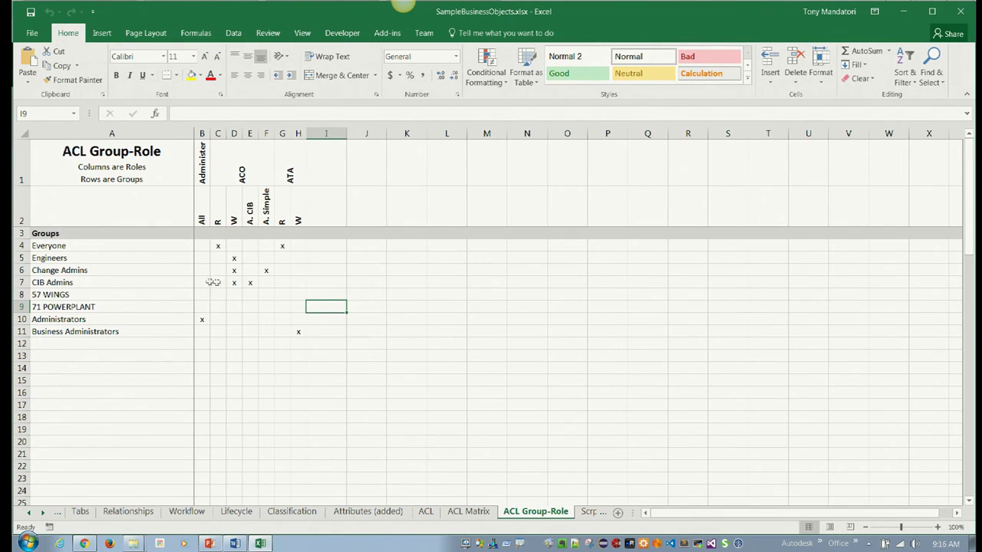
Examine in the ACL Group-Role matrix how the ACO read and write roles map to Everyone, Engineers, Change Admins and CIB Admins
left_click(77, 259)
left_click(153, 273)
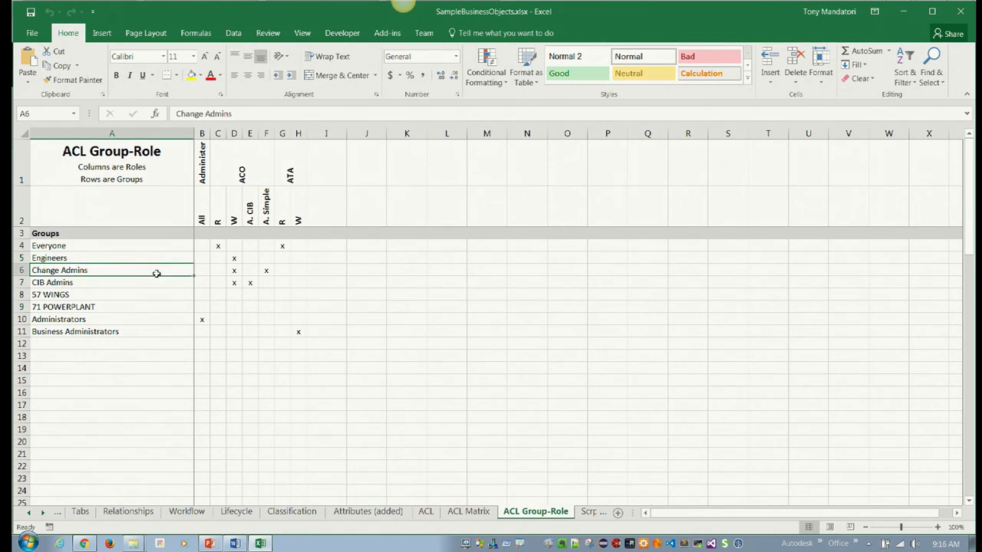
left_click(151, 257)
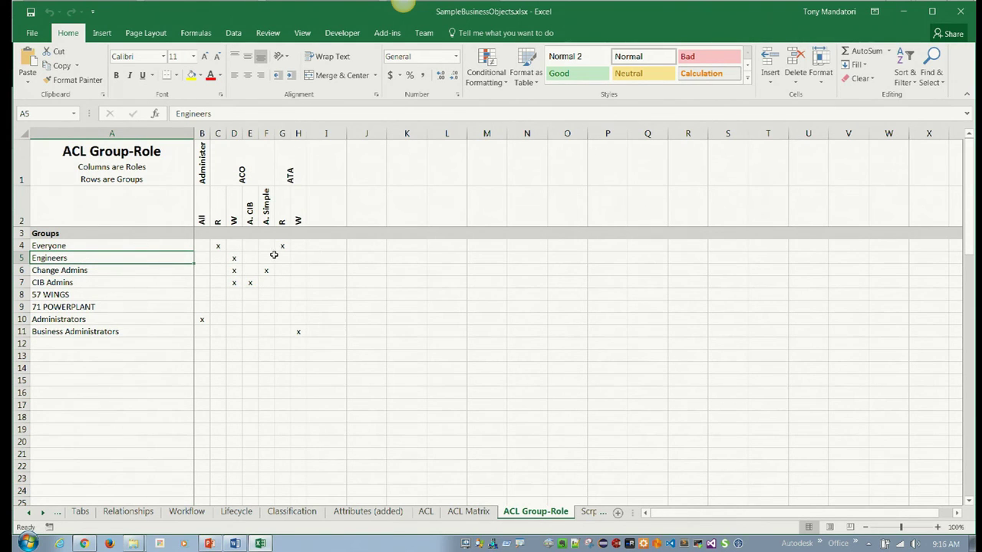
left_click(219, 246)
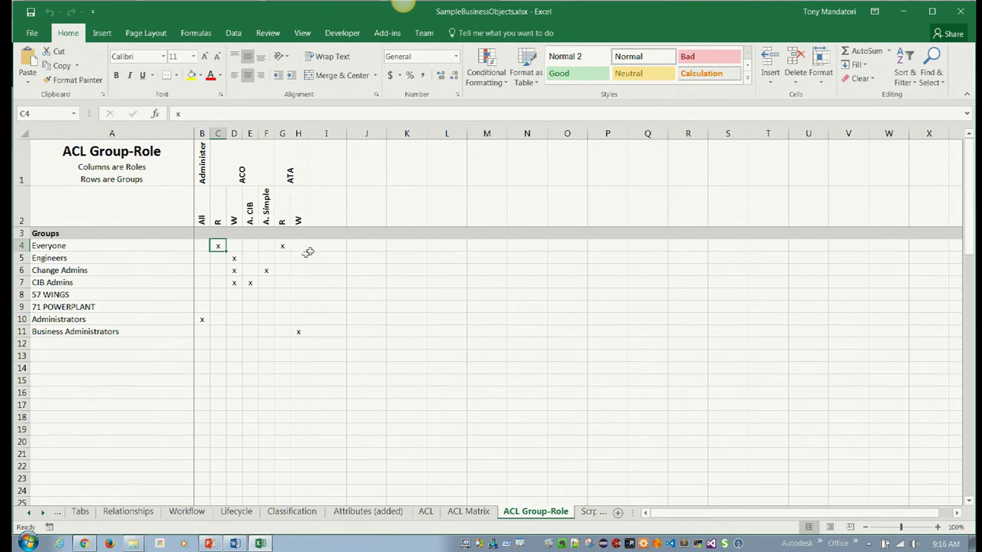
left_click(233, 209)
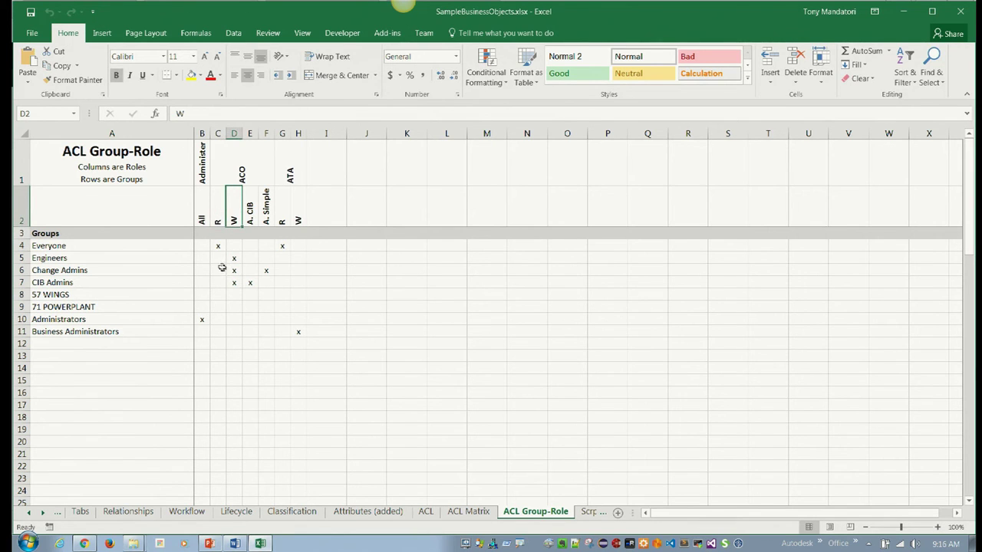
left_click(138, 258)
left_click(136, 269)
left_click(125, 282)
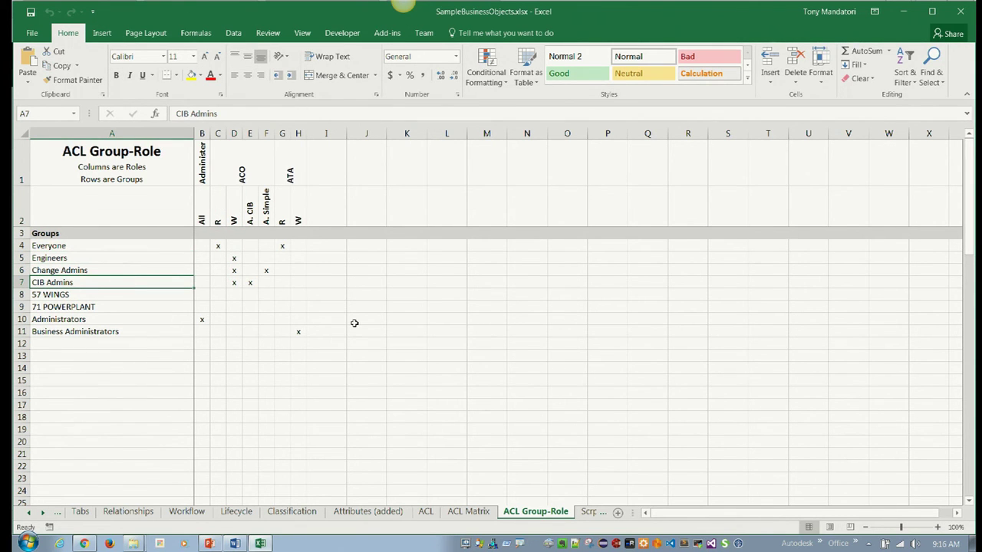
Switch back to Fusion Lifecycle, create a new group named Engineers, and proceed to adding its users
key("alt+Tab")
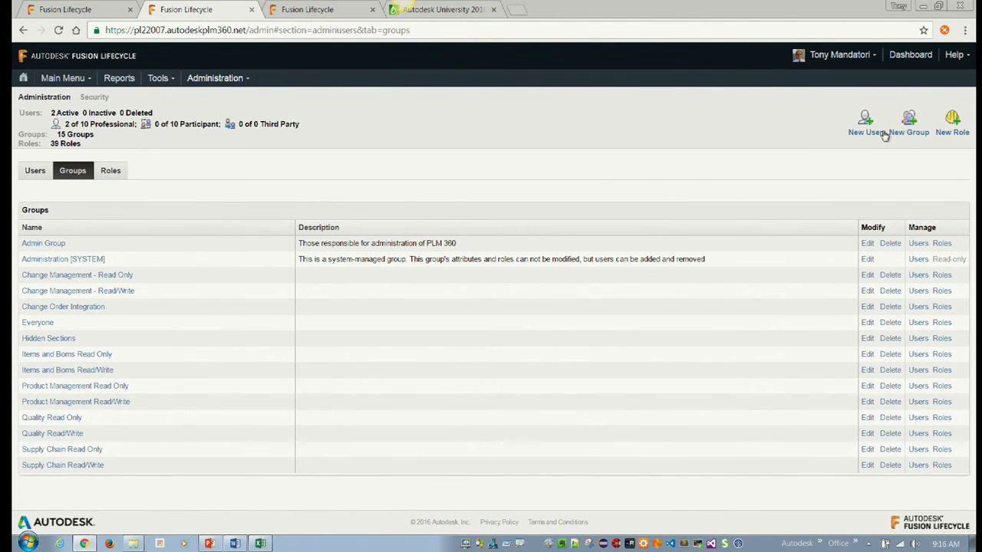
left_click(906, 129)
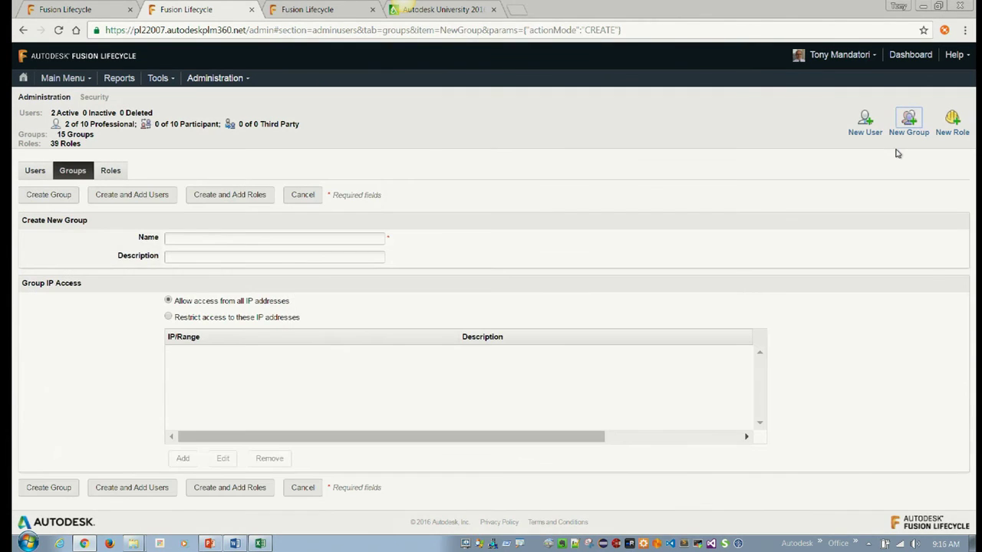
left_click(310, 238)
type("Engineers")
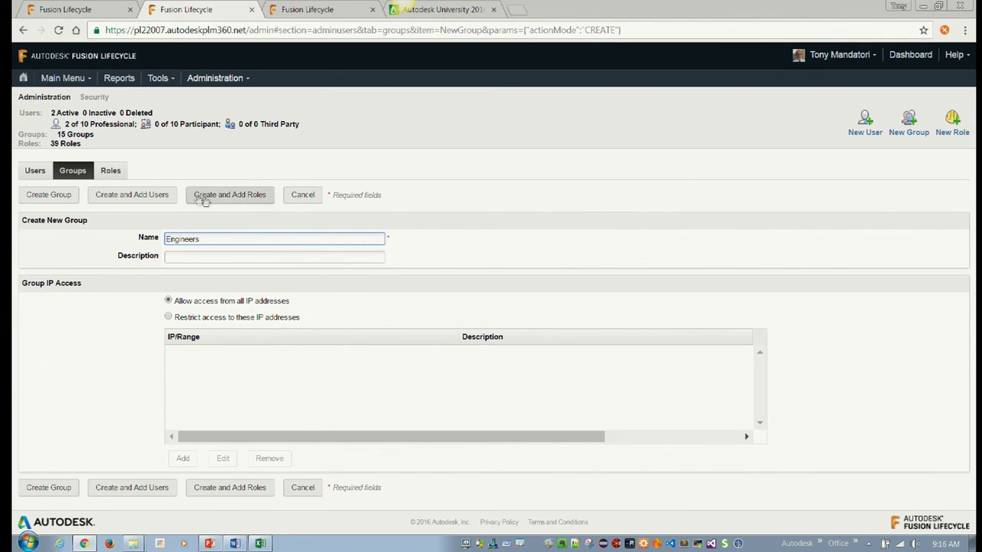
left_click(131, 194)
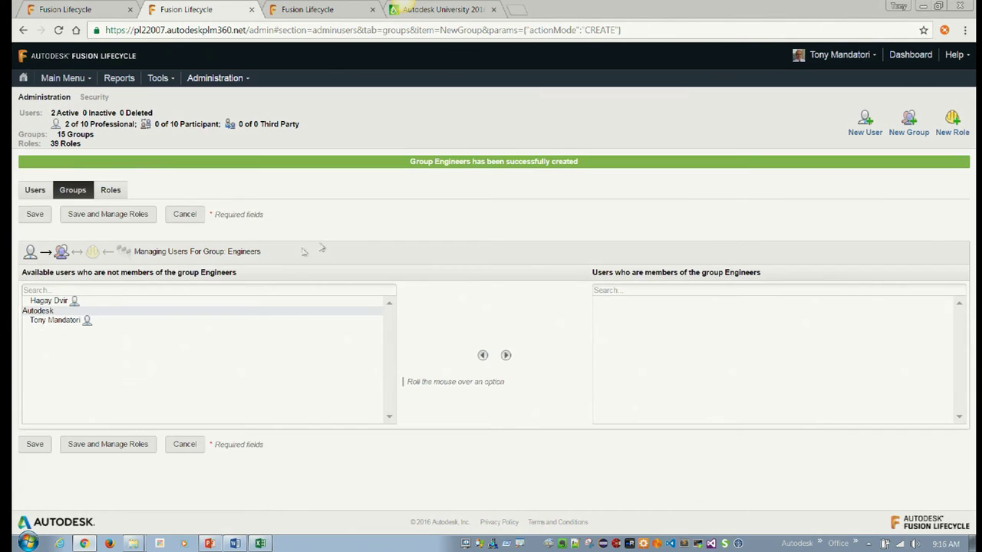
Add both available users to the Engineers group and save the group's membership
left_click(199, 301)
left_click(200, 321, "ctrl")
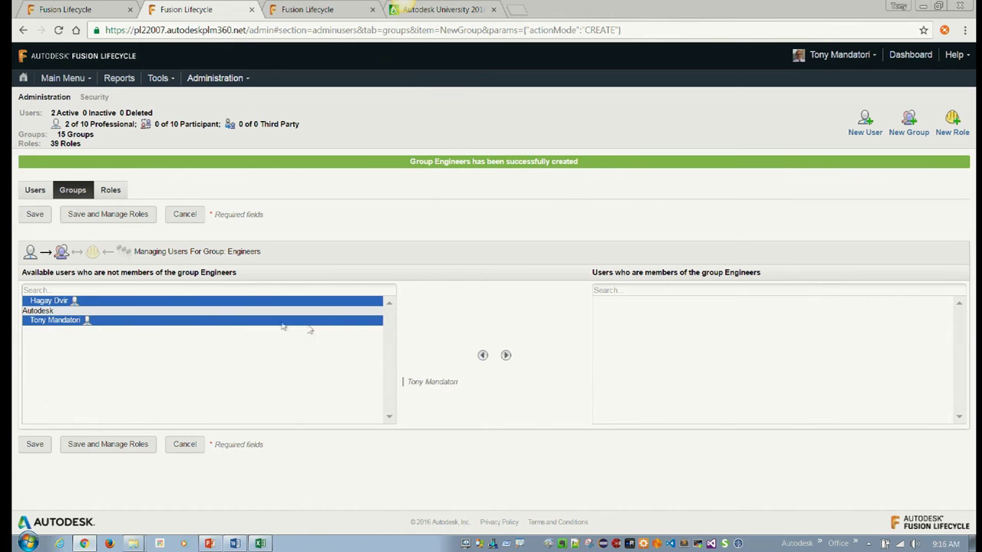
left_click(505, 355)
left_click(35, 216)
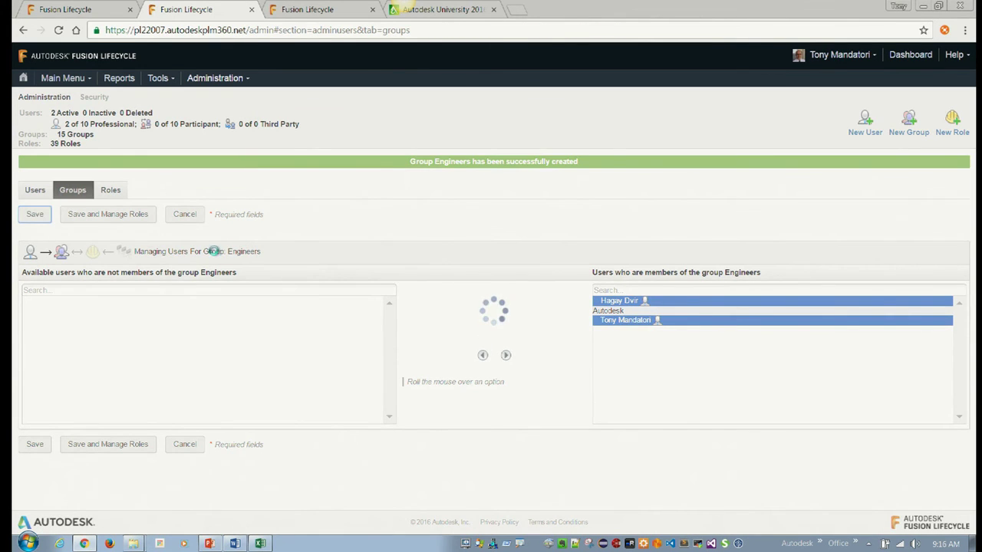
Recheck the ACL Group-Role matrix in Excel, return to Fusion Lifecycle, and assign the ACO [R/W] role to the Change Order Integration group, saving it
key("alt+Tab")
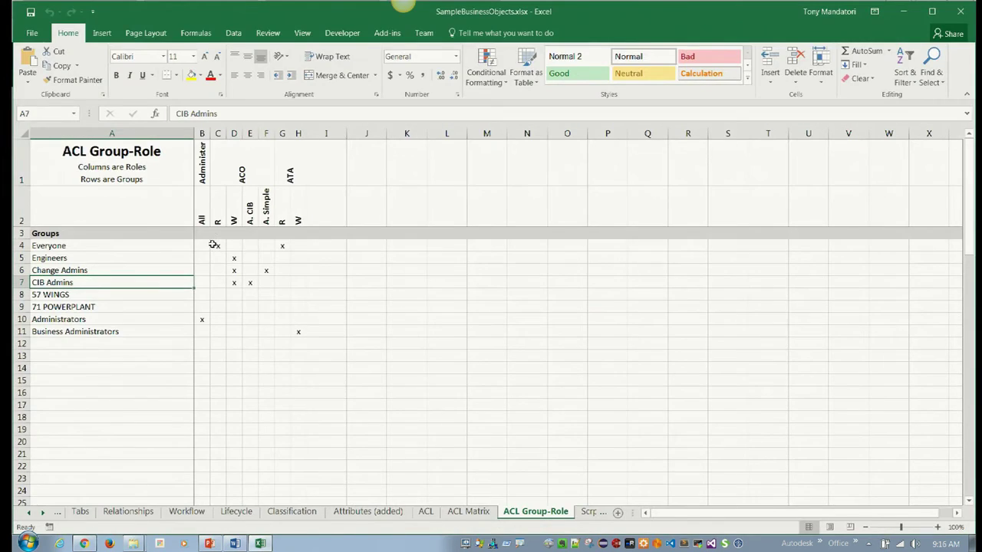
key("alt+Tab")
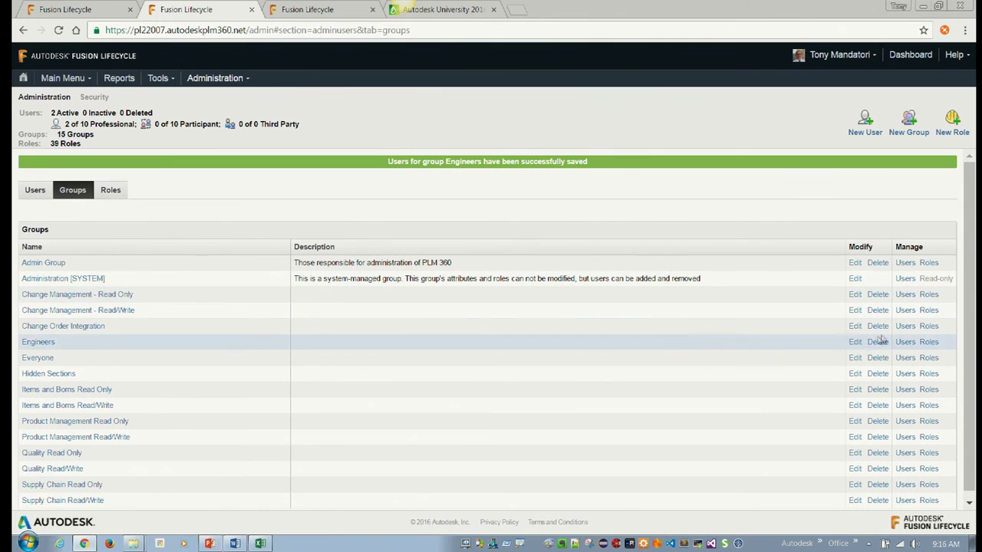
left_click(928, 327)
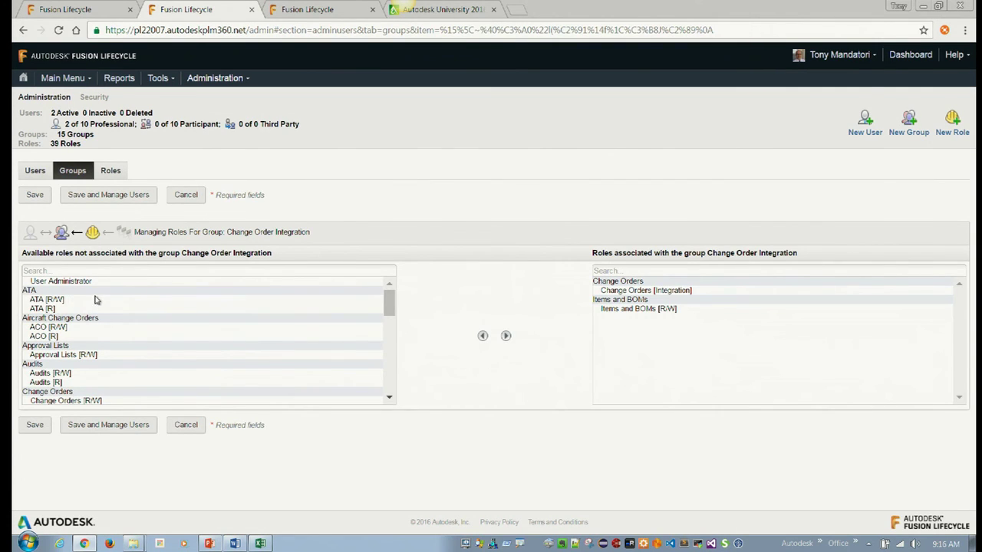
left_click(95, 299)
left_click(161, 328)
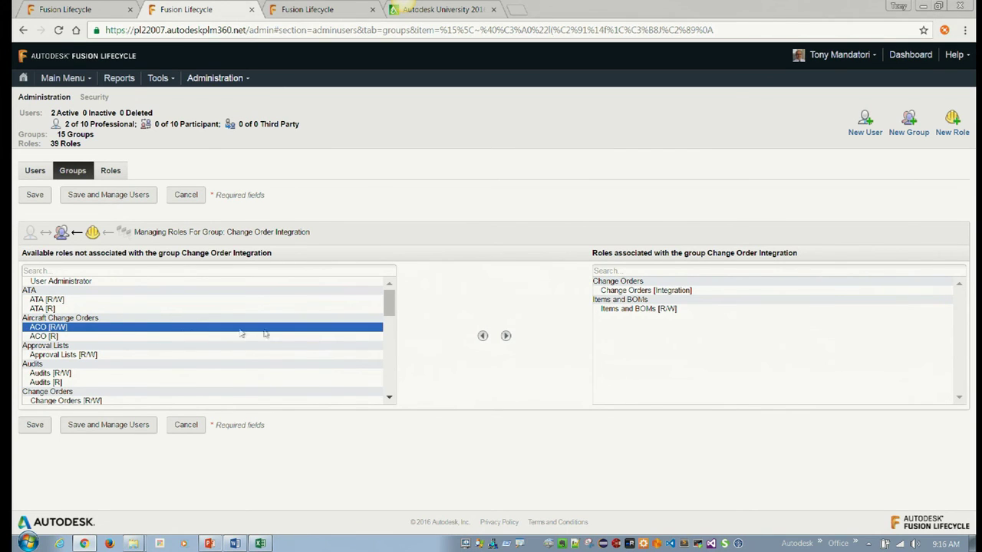
left_click(505, 335)
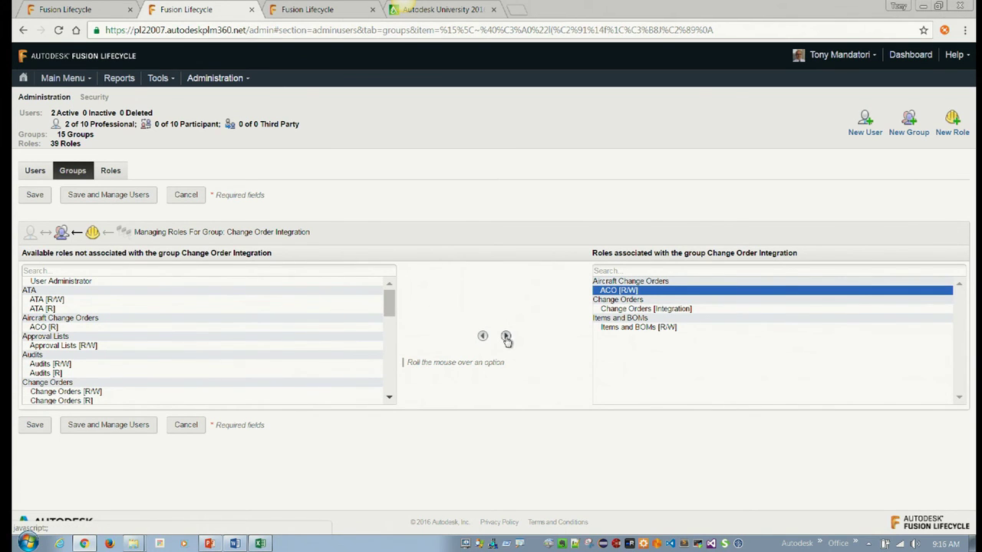
left_click(35, 426)
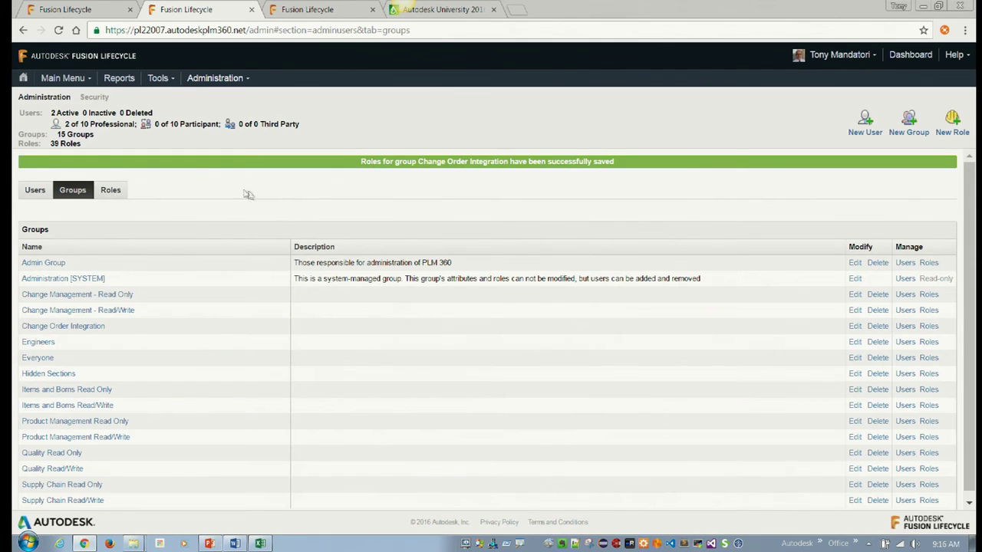
Reload the page and look through the main menu categories for the Aircraft Change Orders workspace
left_click(211, 30)
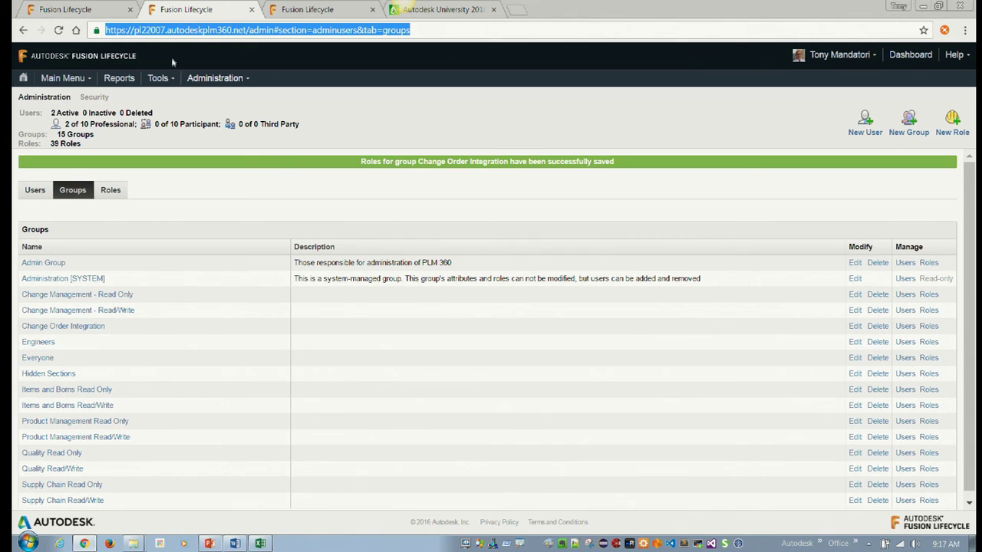
left_click(80, 61)
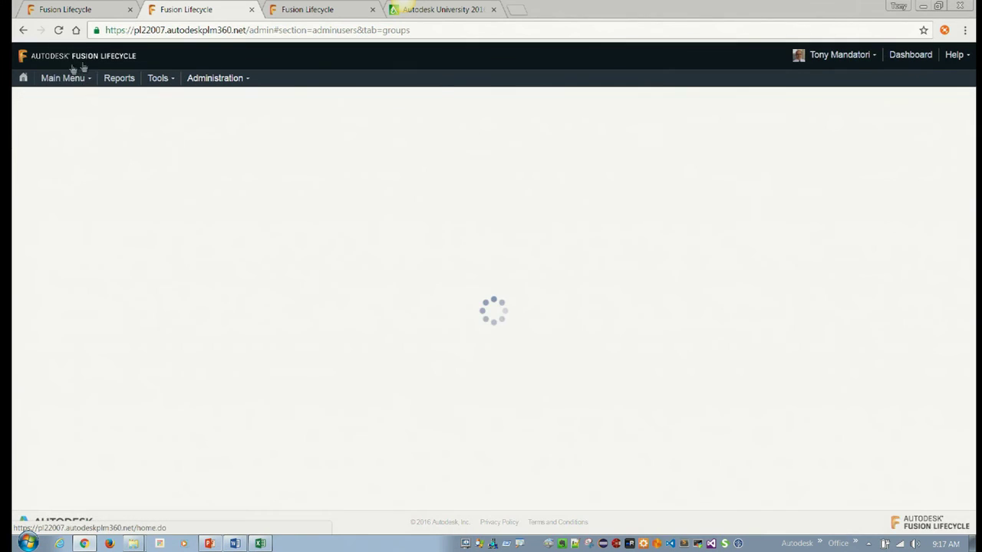
left_click(65, 77)
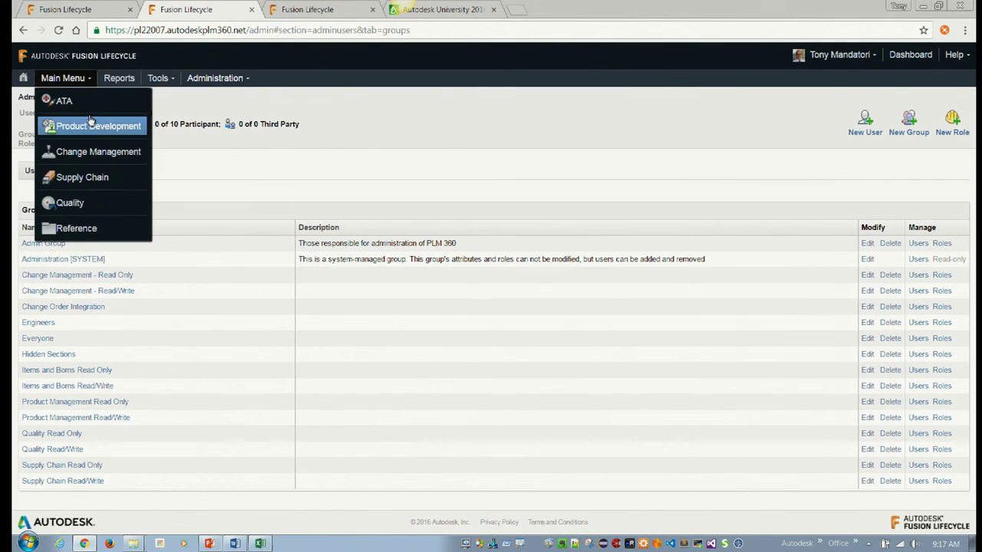
mouse_move(105, 149)
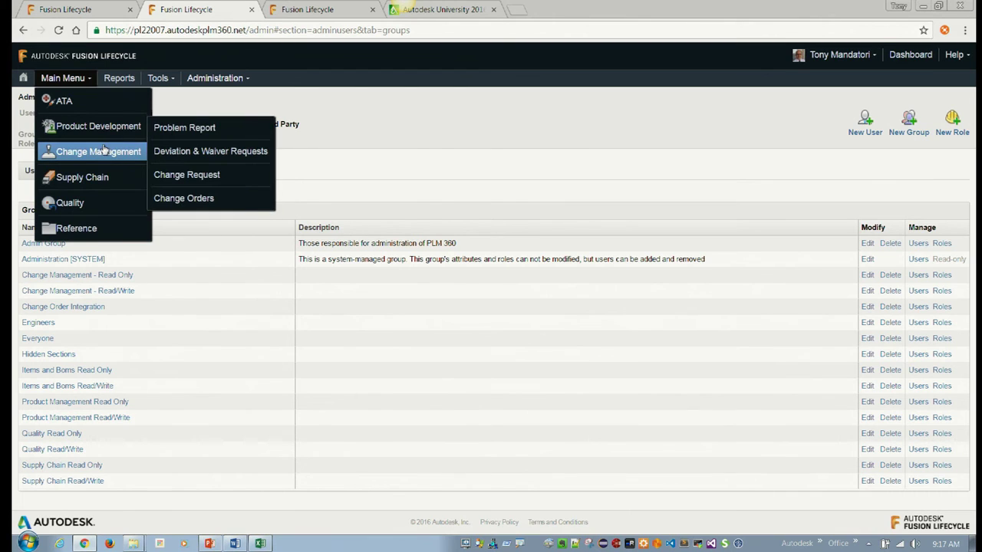
mouse_move(119, 227)
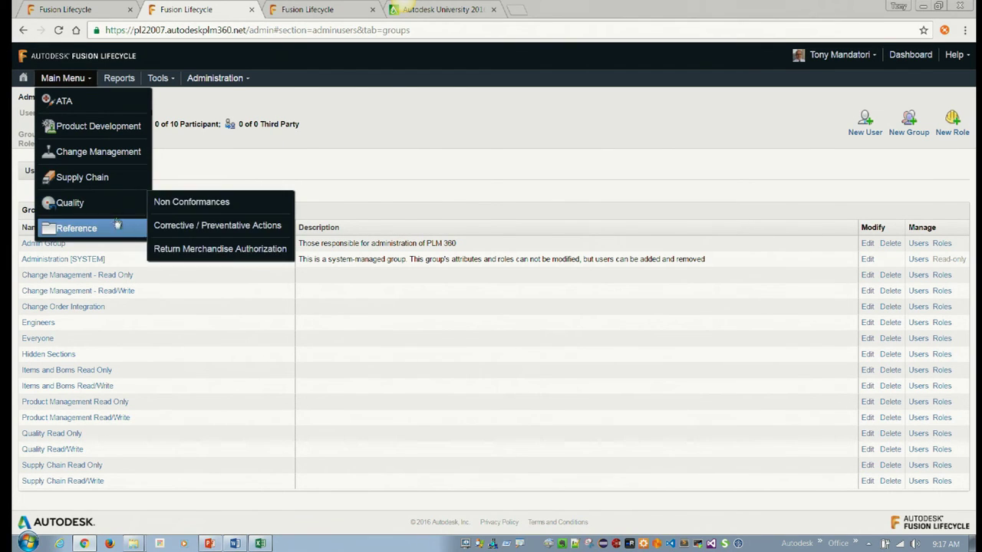
Refresh the group list, assign the ACO [R/W] role to the Engineers group, and save, continuing to its user membership
left_click(120, 34)
key("Return")
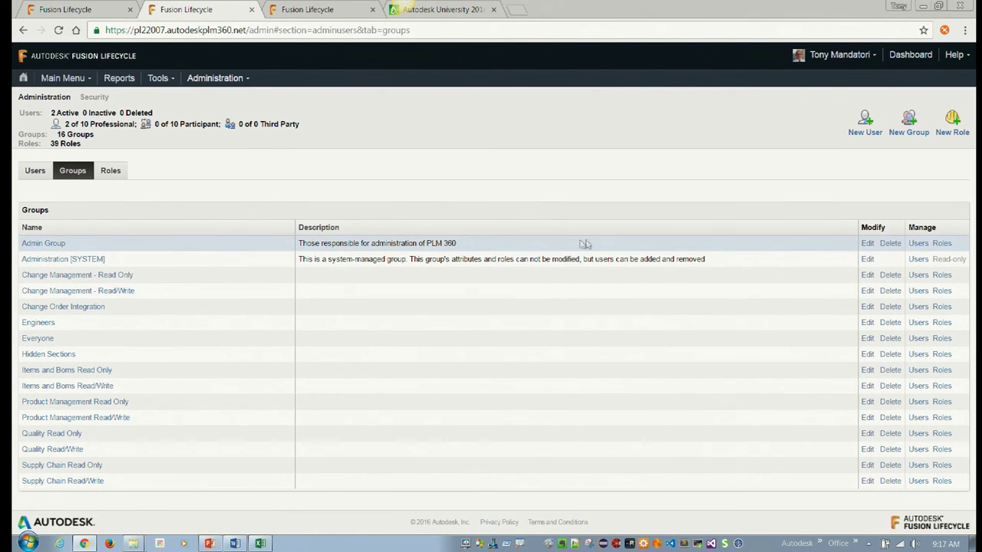
left_click(943, 322)
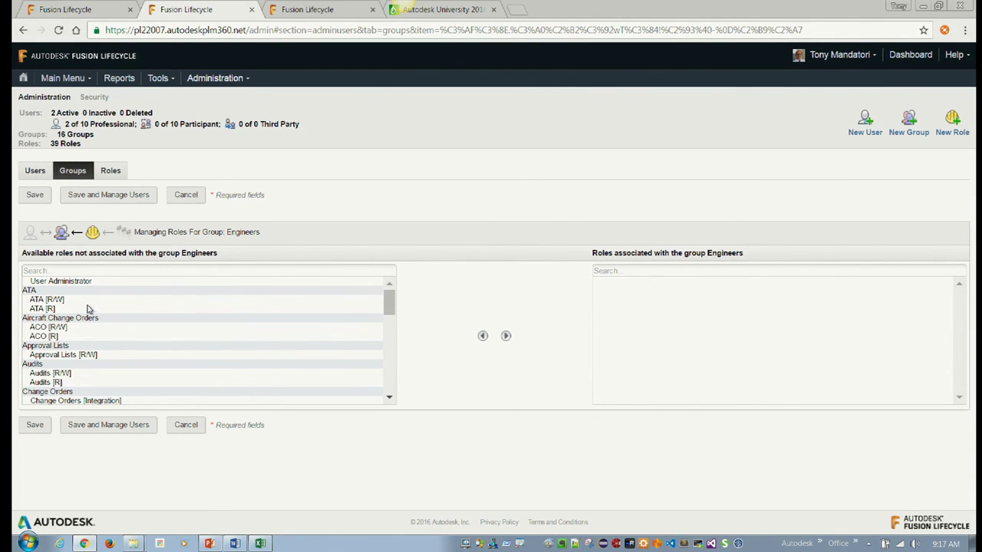
left_click(94, 328)
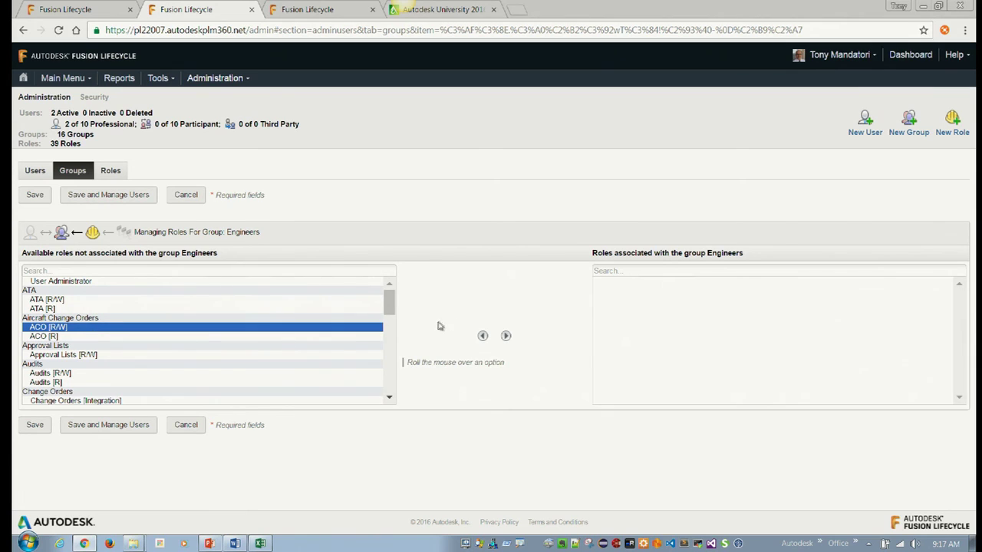
left_click(505, 335)
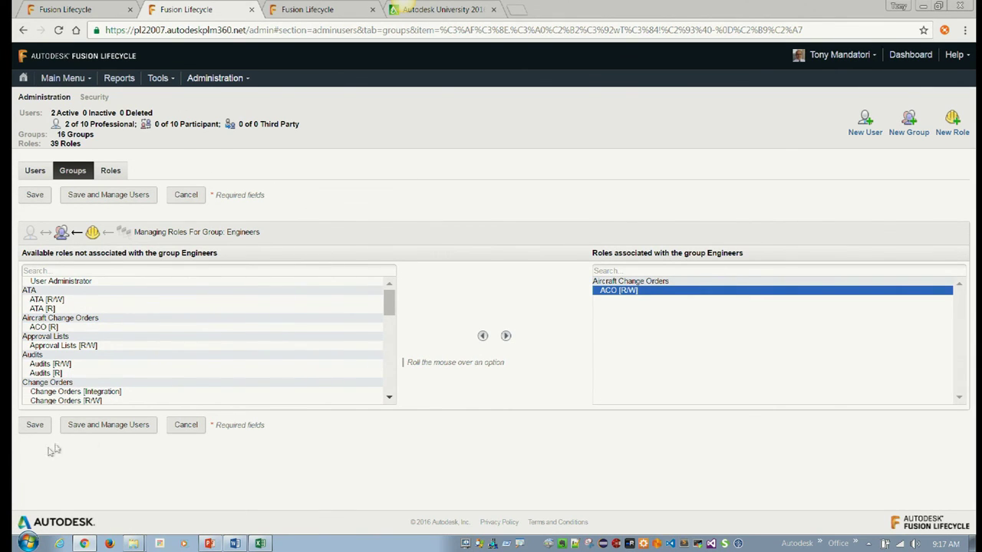
left_click(109, 425)
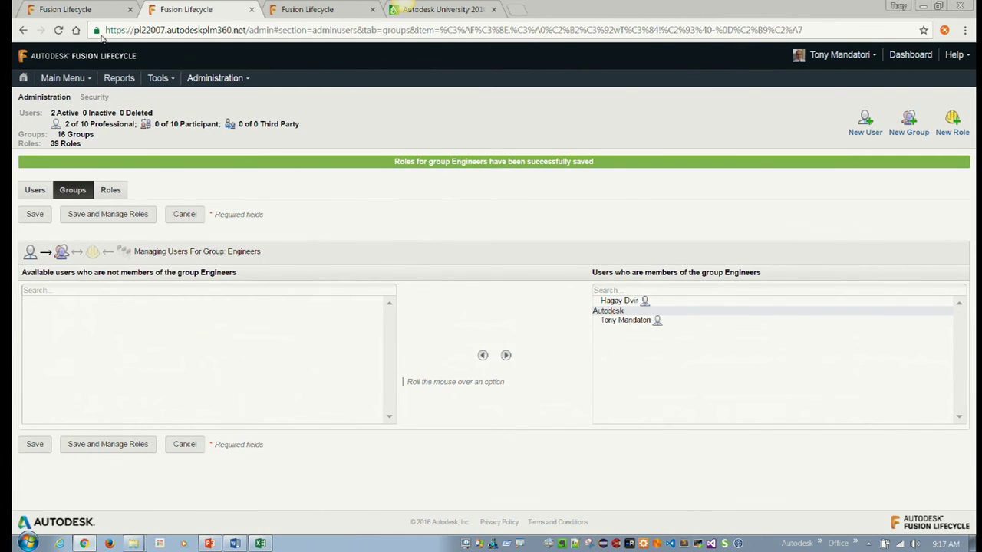
Reload the page and check each main menu category again for the Aircraft Change Orders workspace
left_click(143, 32)
key("Return")
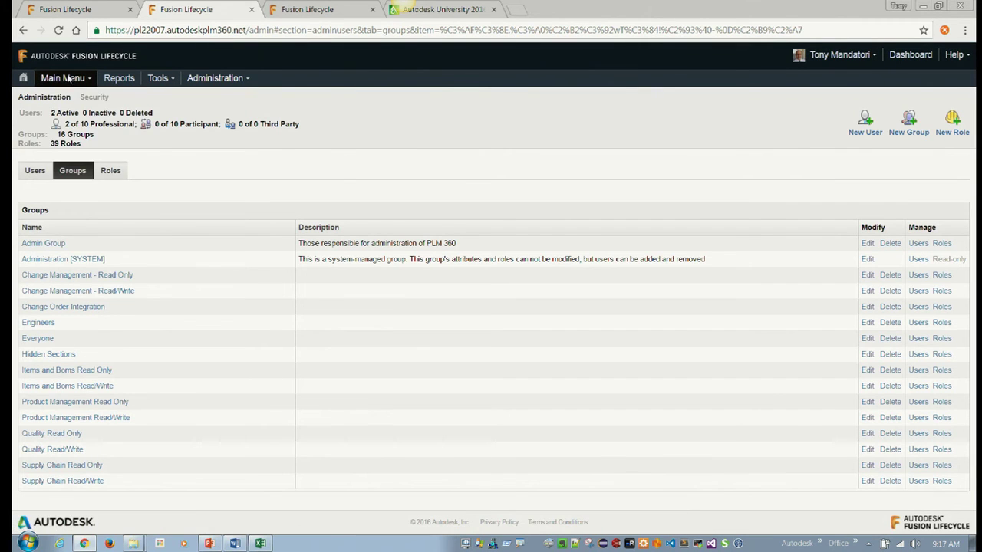
left_click(68, 80)
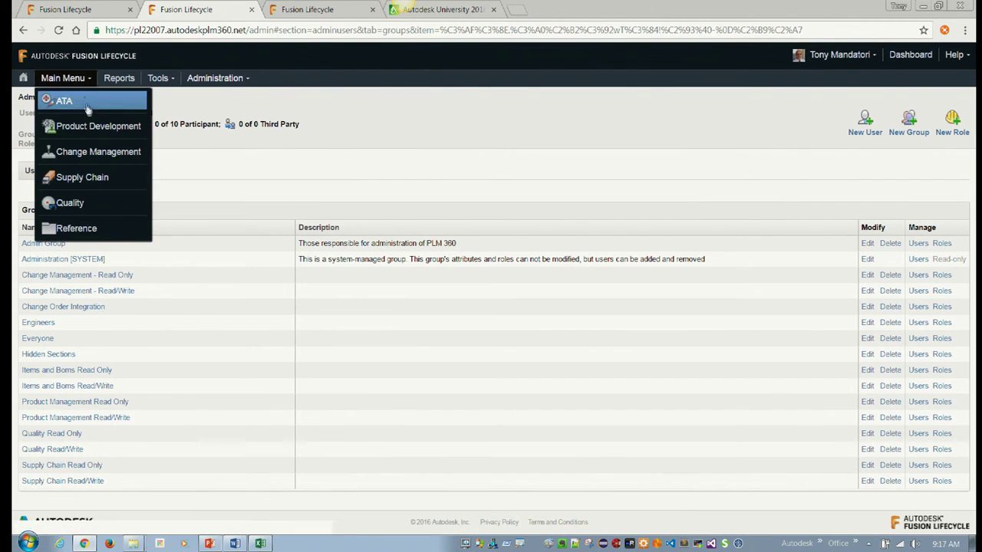
mouse_move(117, 144)
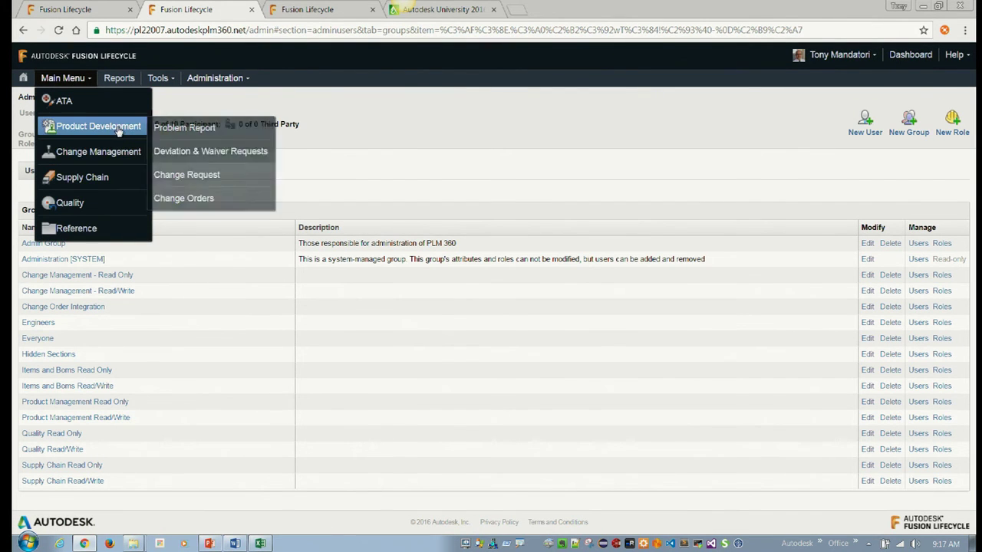
mouse_move(113, 169)
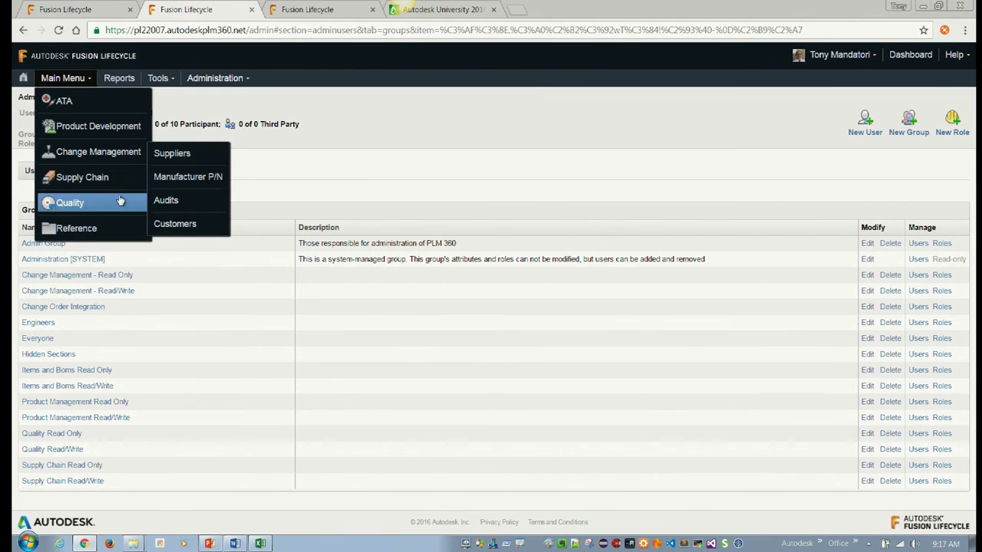
mouse_move(120, 228)
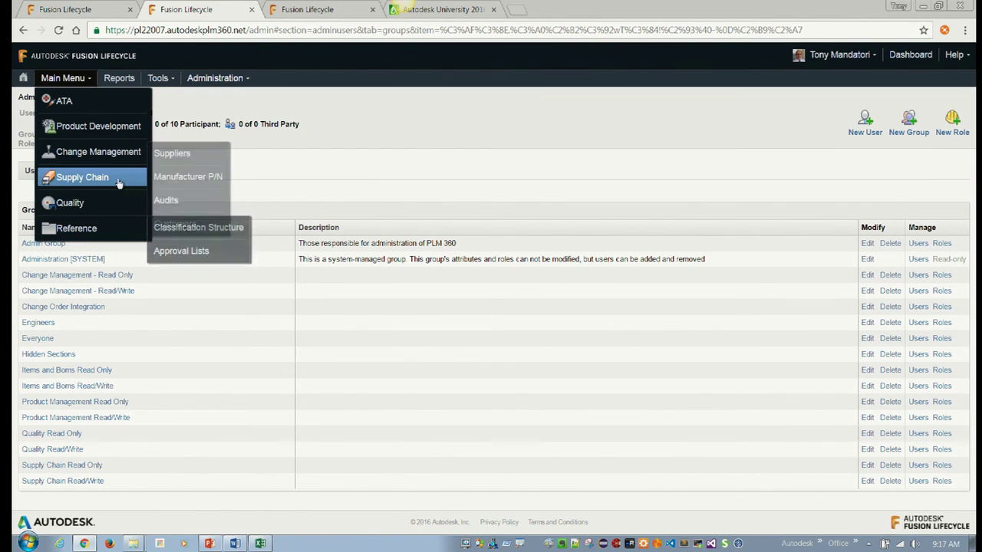
mouse_move(115, 202)
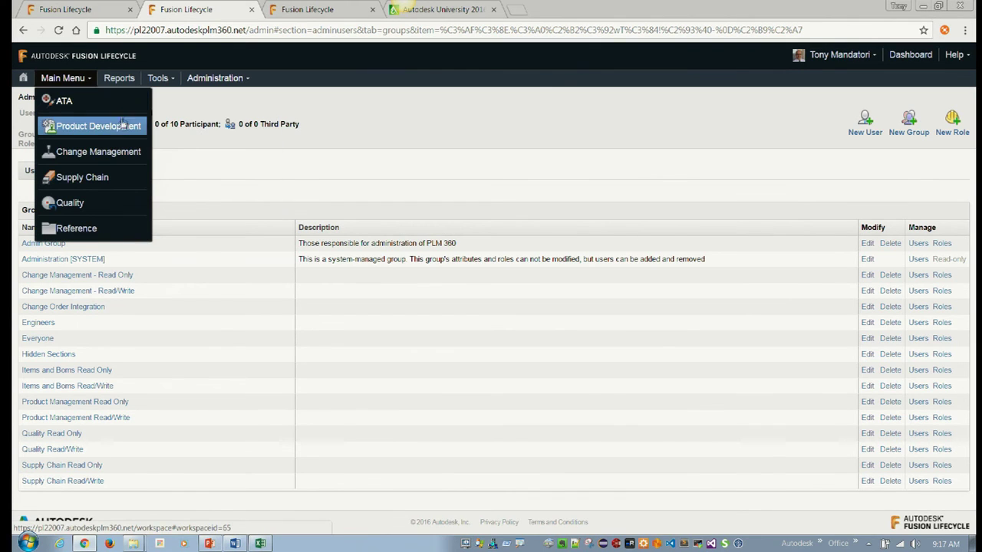
Reload the group list, assign the ACO [R/W] role to the Admin Group, and save its roles
left_click(249, 31)
key("Return")
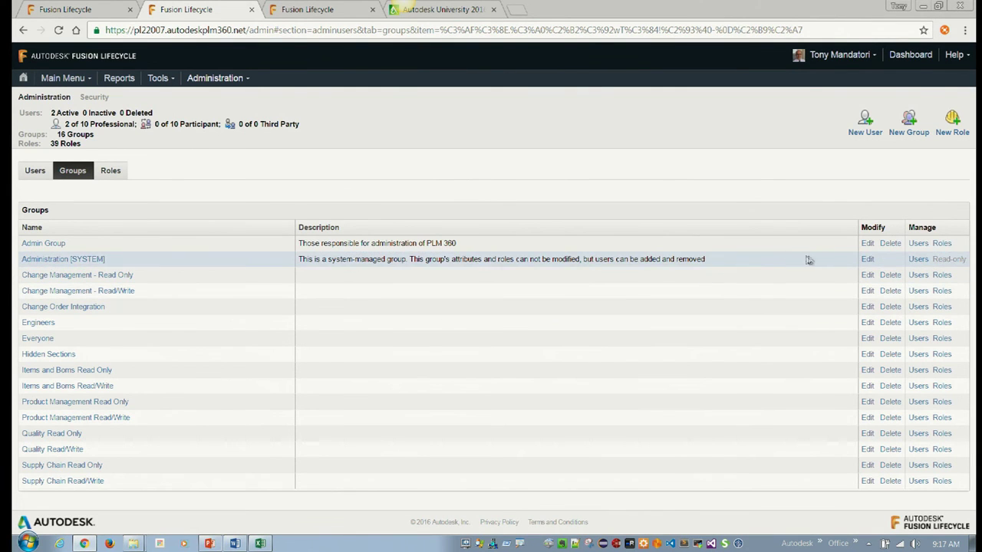
left_click(939, 244)
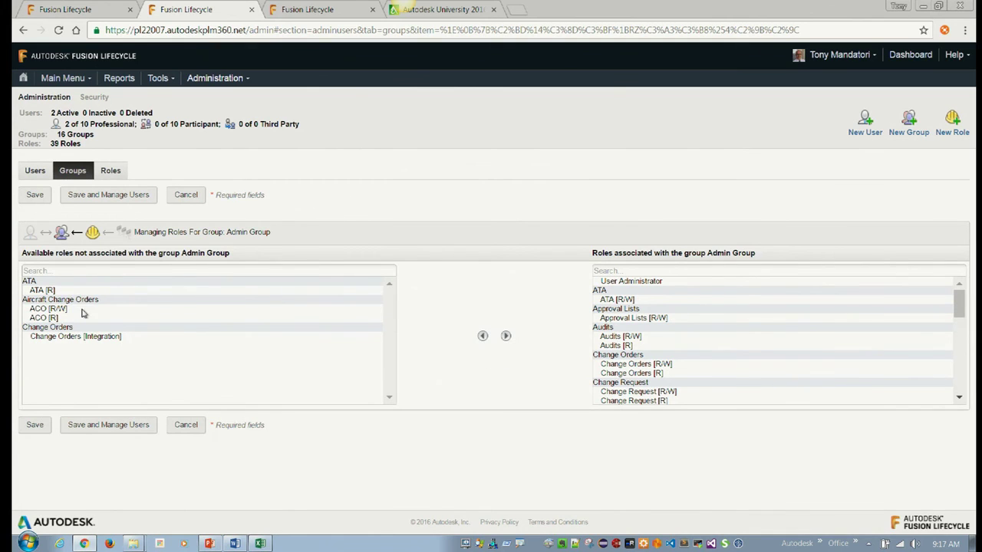
left_click(83, 308)
left_click(505, 335)
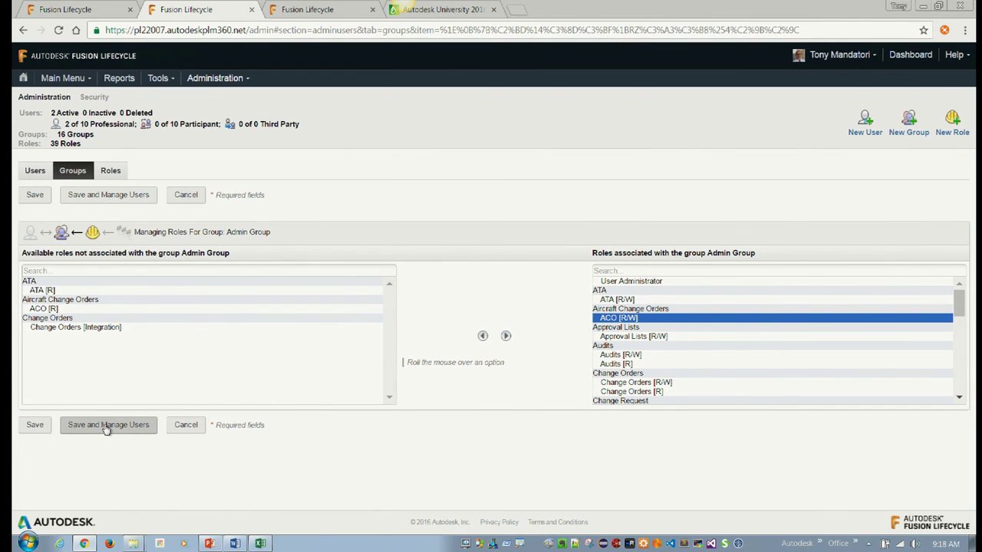
left_click(35, 425)
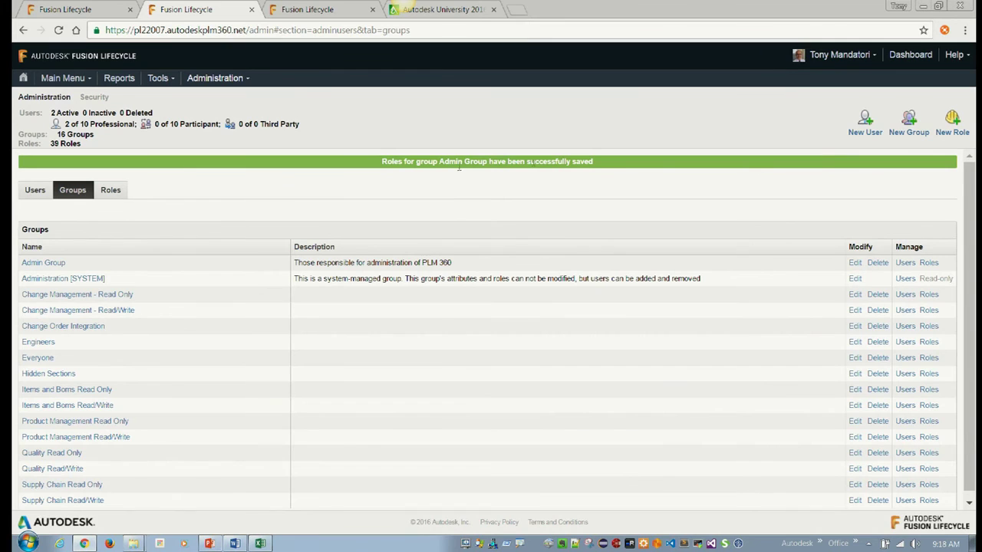
View the workspace list in Workspace Manager, and return to the security settings to display the list of roles
left_click(215, 78)
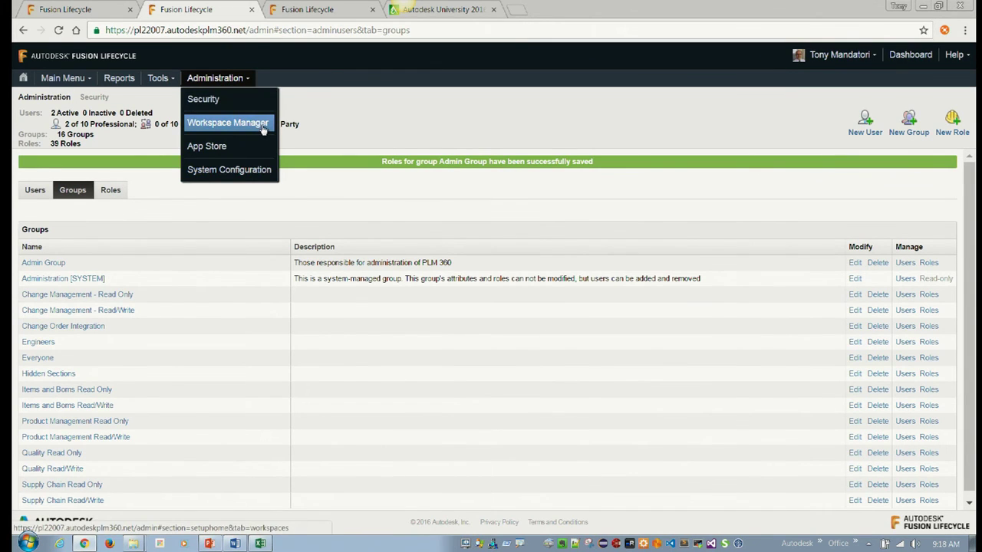
left_click(263, 128)
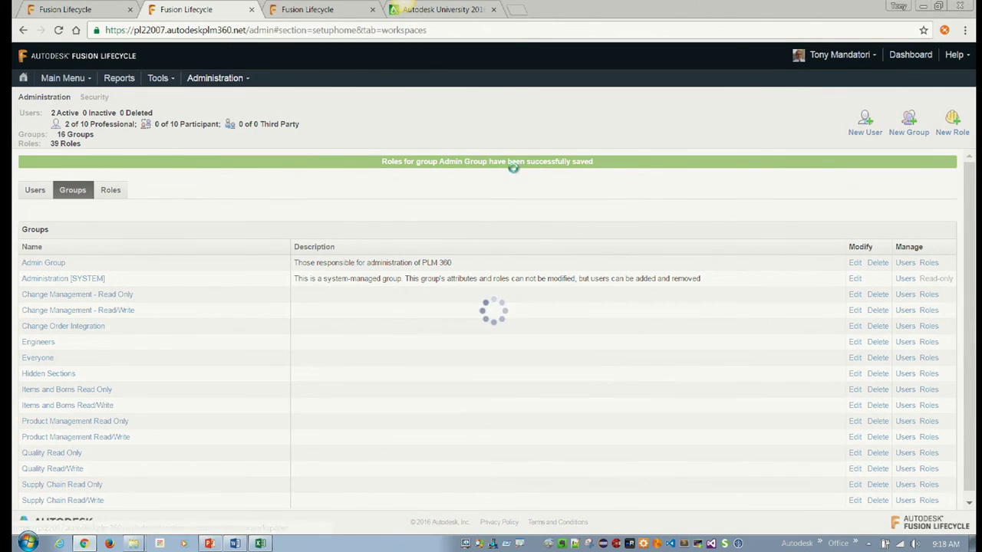
left_click(244, 86)
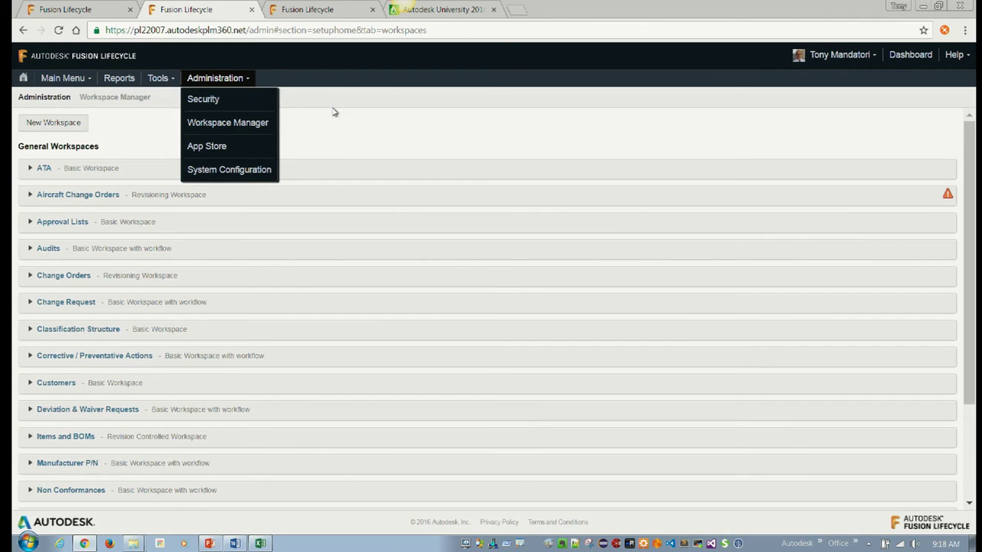
mouse_move(234, 101)
left_click(295, 147)
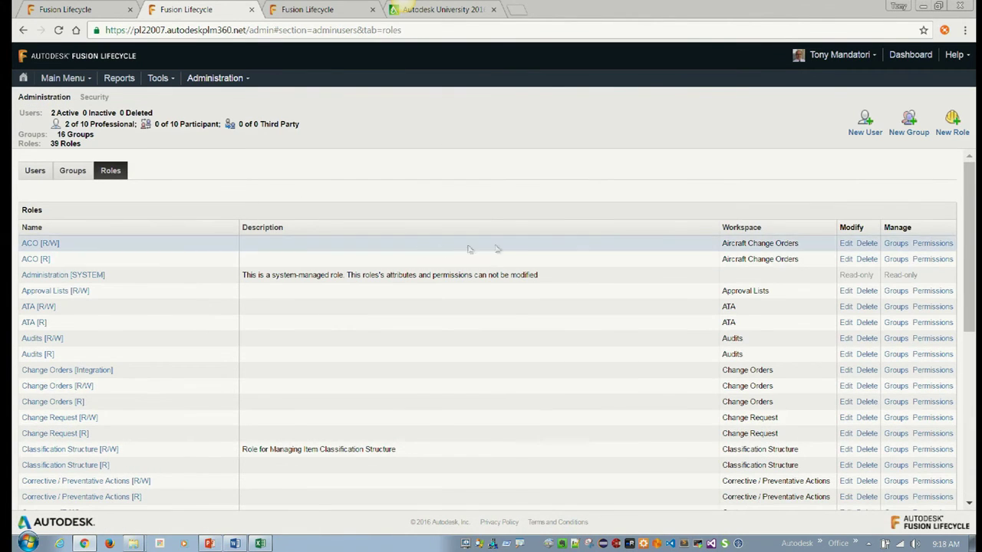
Review the permissions of the ACO [R/W] role and add the Workspace permission View Items to it
left_click(930, 243)
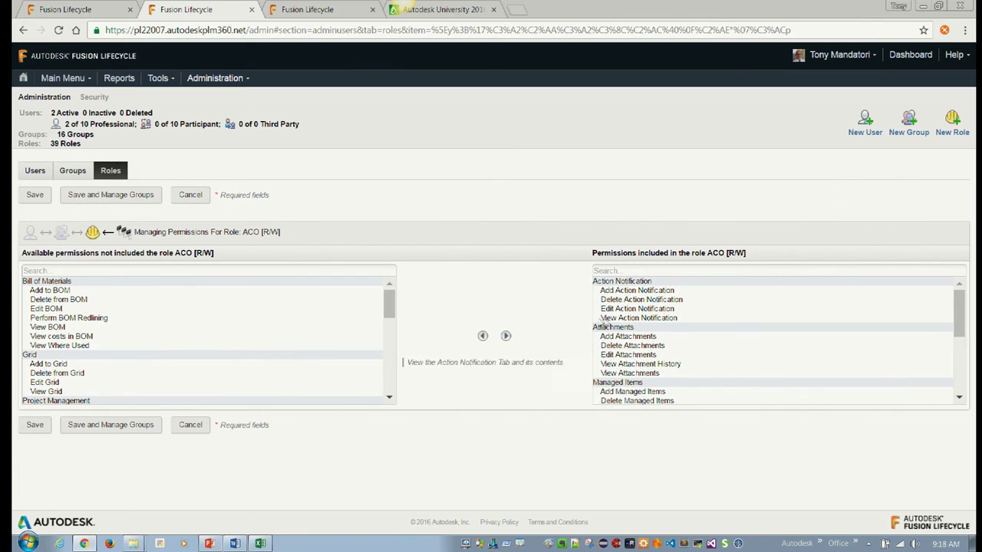
scroll(679, 369, "down", 10)
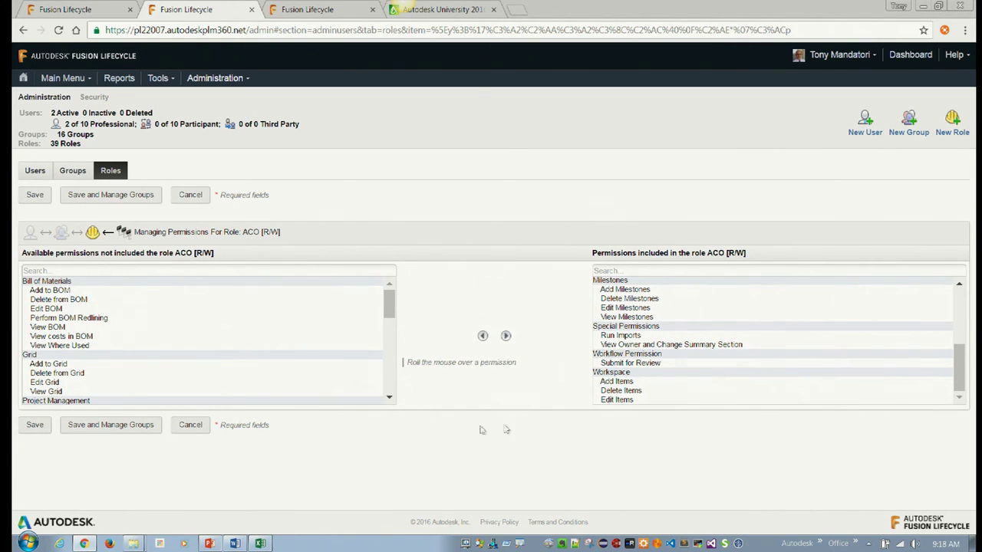
scroll(84, 386, "down", 10)
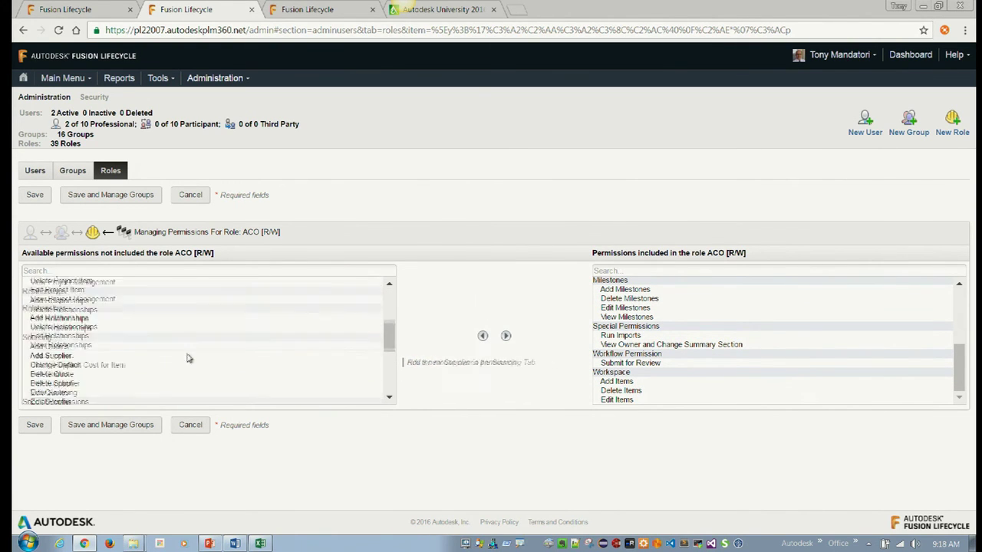
left_click(98, 381)
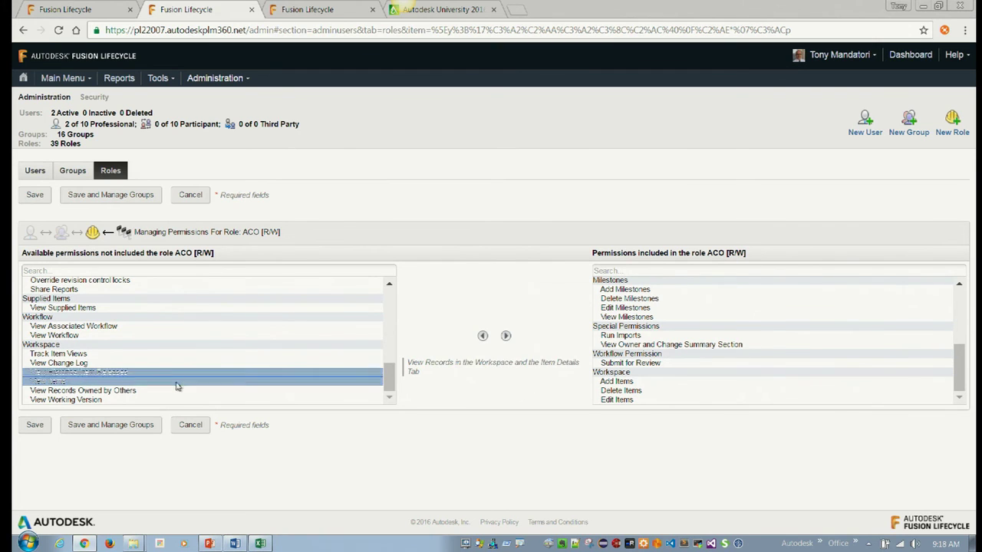
left_click(508, 338)
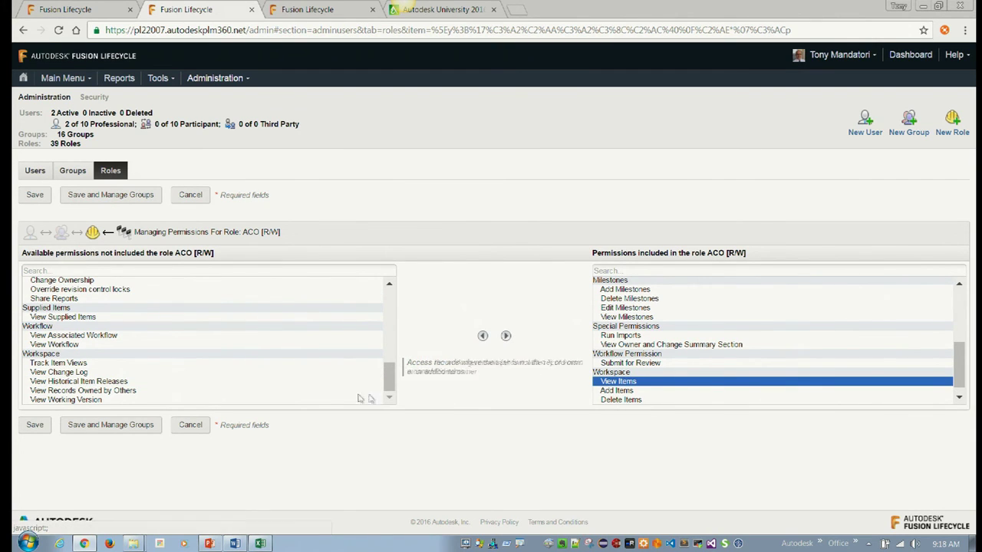
Save the ACO [R/W] role's permissions, then reload the page and open the Aircraft Change Orders workspace under Aircraft Example
left_click(36, 426)
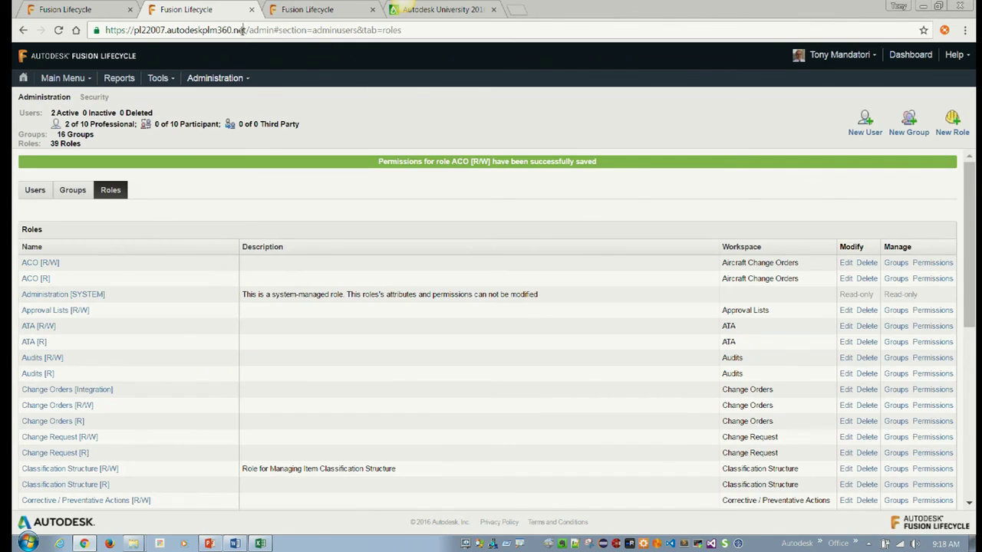
left_click(240, 30)
key("Return")
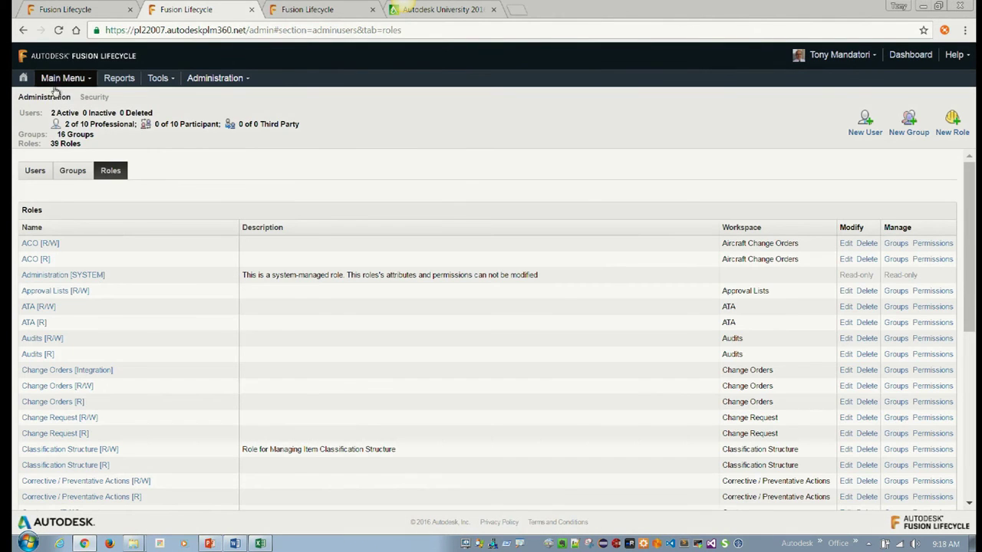
left_click(61, 78)
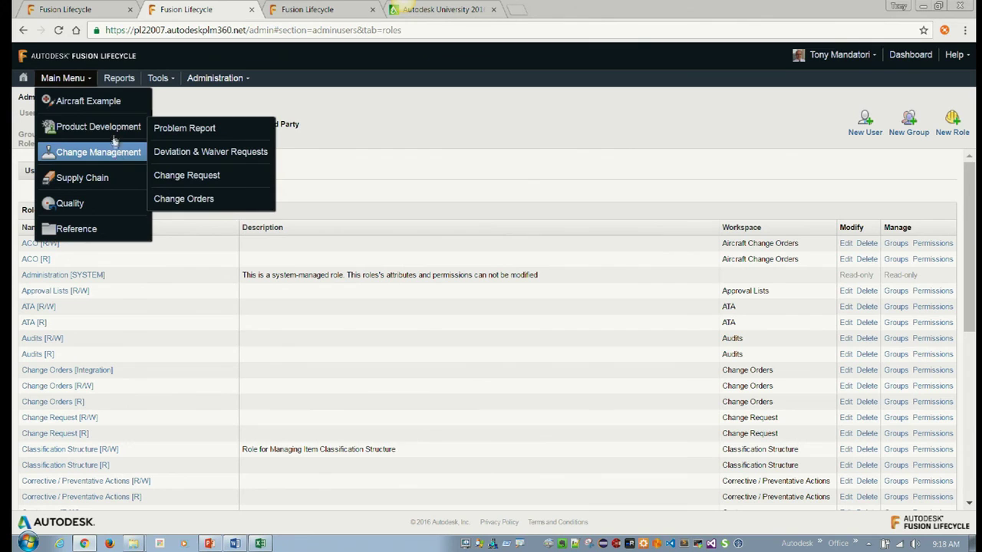
mouse_move(121, 113)
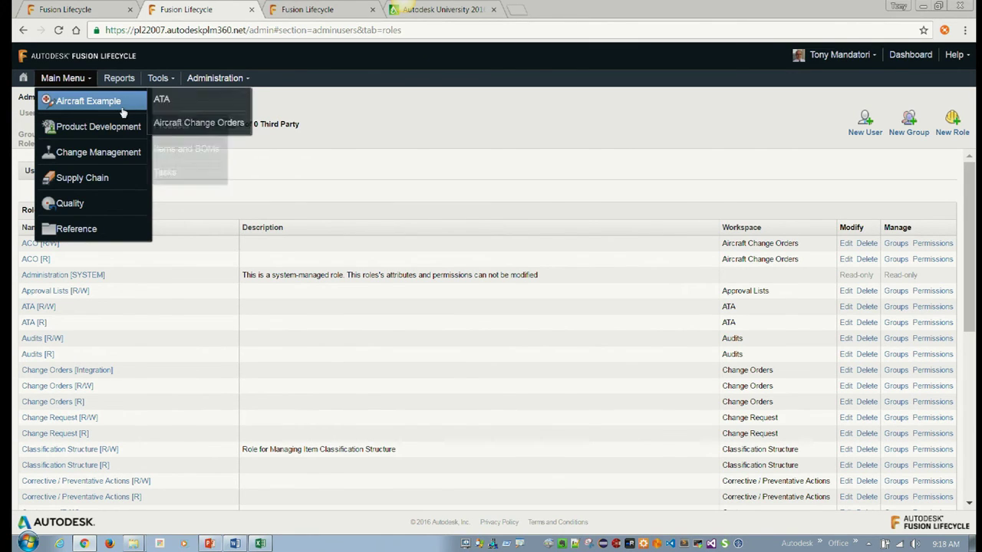
left_click(185, 128)
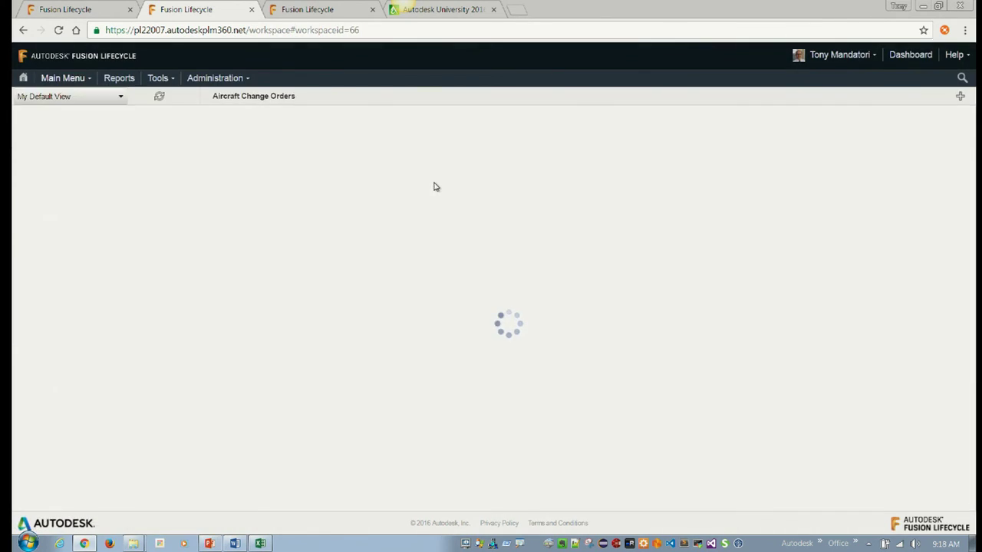
Create and save a new Aircraft Change Orders item with priority HIGH and a Needed By date of 11/15/2016
left_click(960, 96)
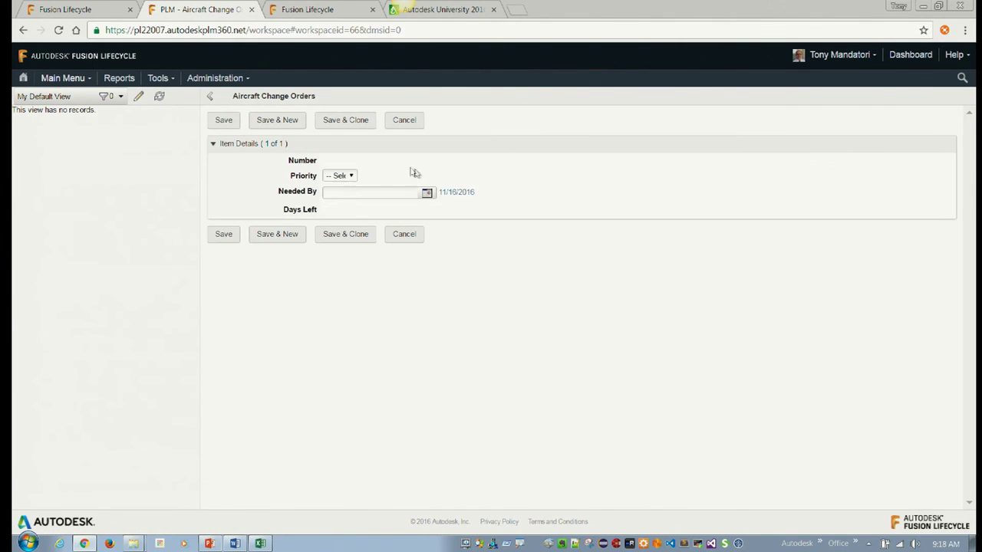
left_click(339, 176)
left_click(345, 194)
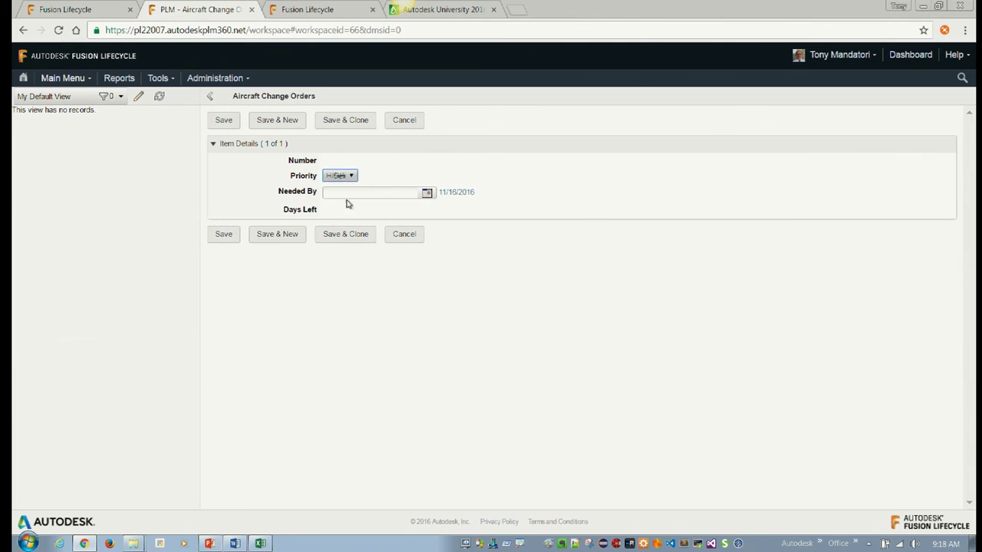
left_click(366, 192)
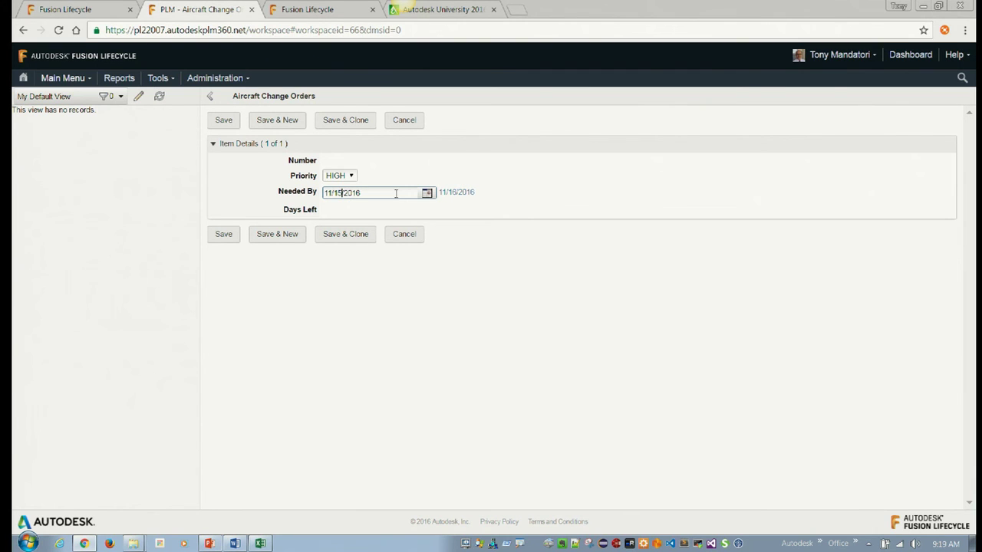
left_click(218, 234)
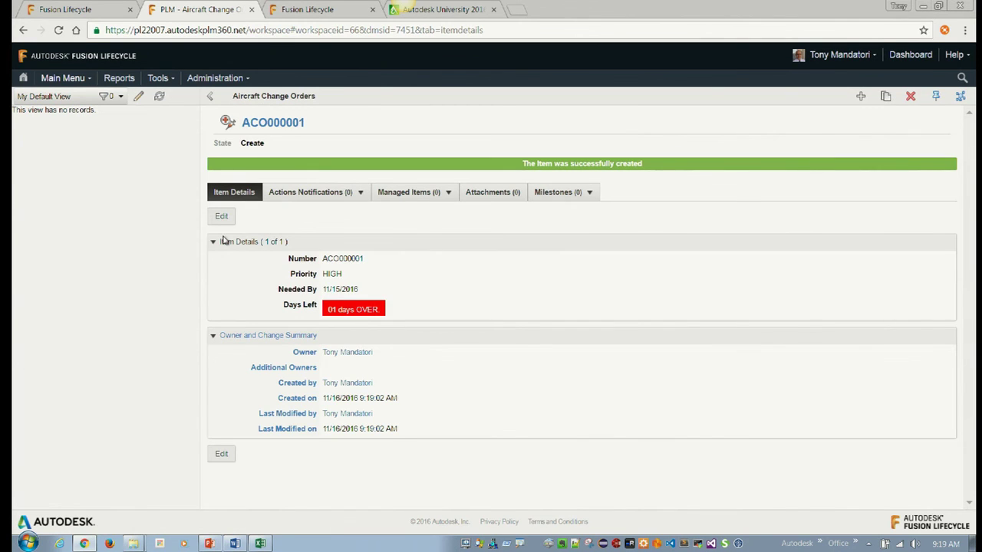
Set the change order's Needed By date to 11/30/2016 and save the item
left_click(221, 455)
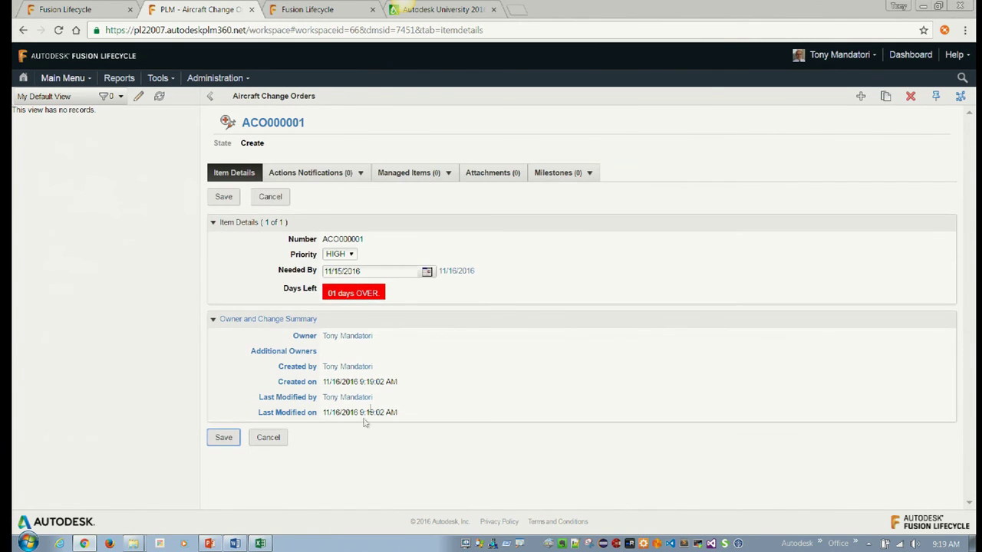
left_click(427, 273)
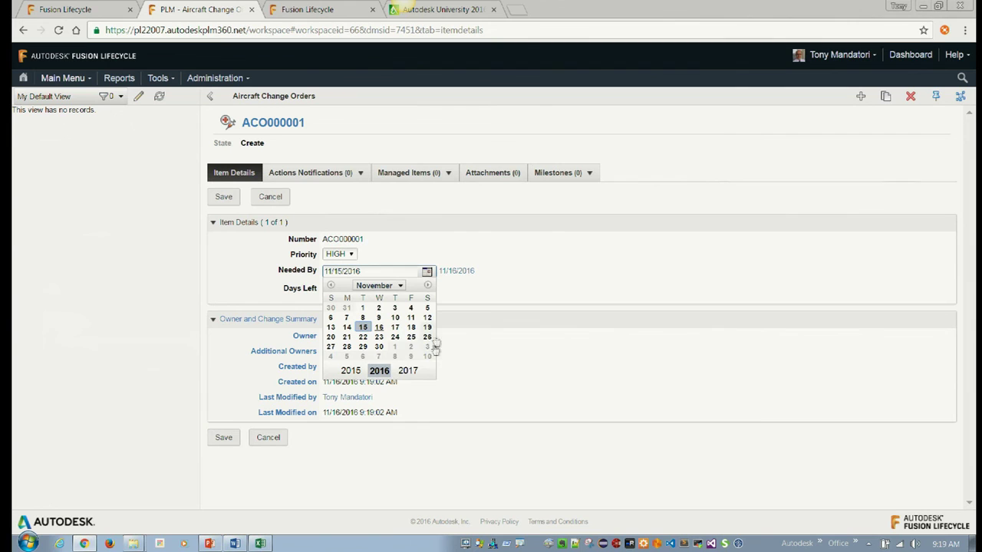
left_click(378, 347)
left_click(223, 437)
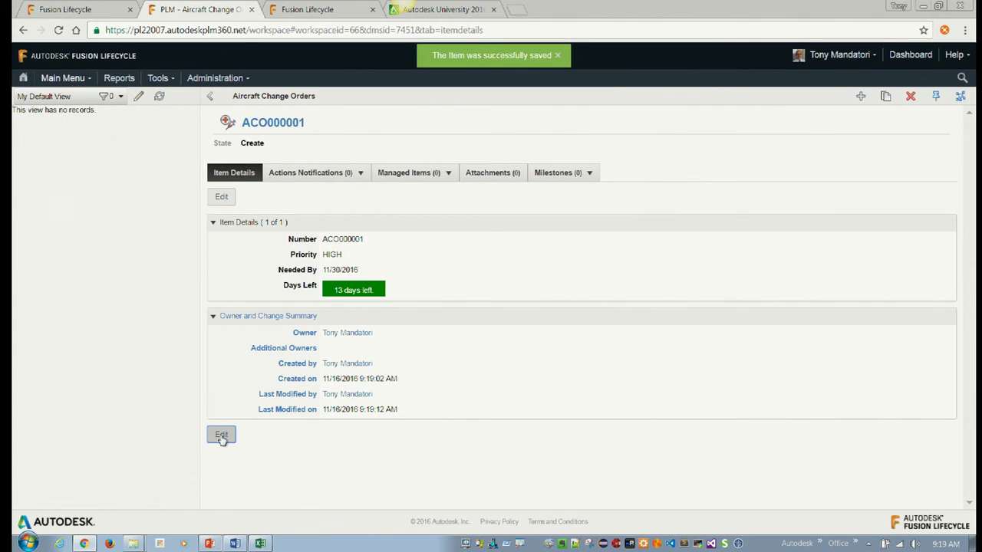
Add the Days Left column to My Default View, save the view, and widen the record list to show all columns
left_click(139, 97)
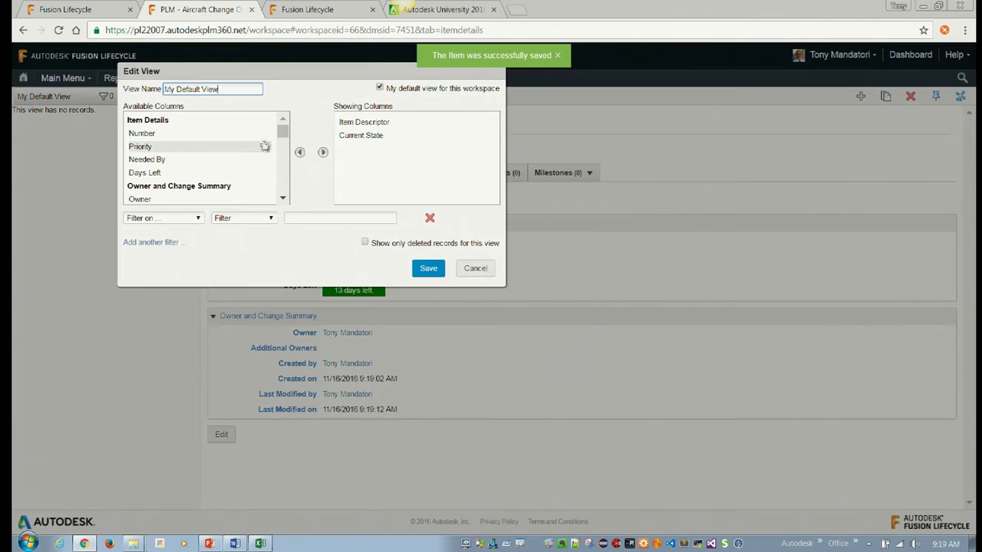
left_click_drag(330, 72, 339, 93)
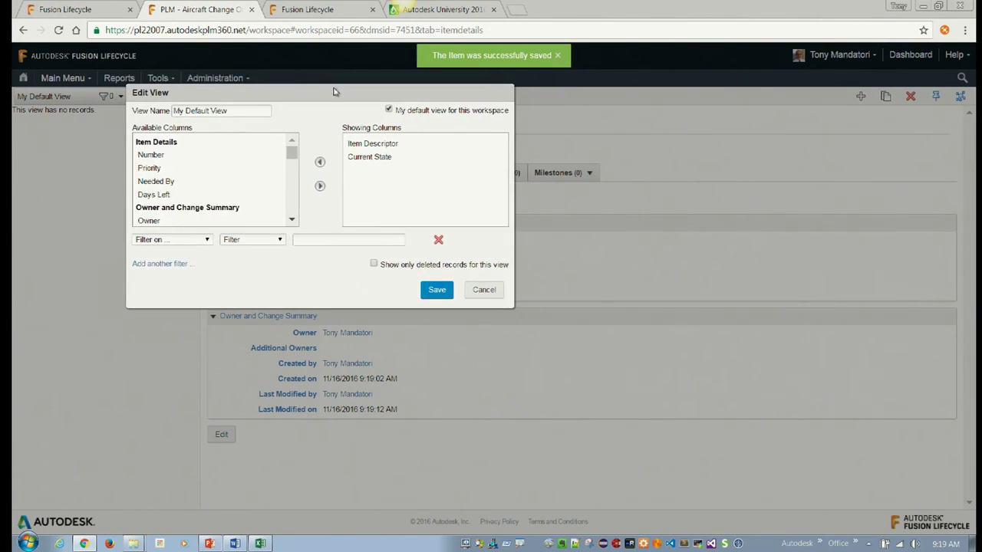
left_click(228, 195)
left_click(321, 186)
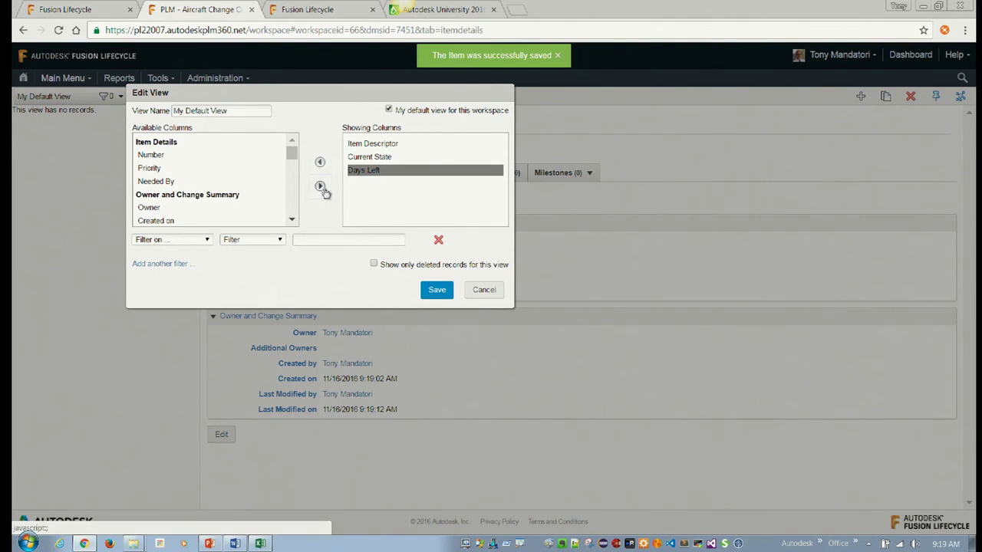
left_click(435, 291)
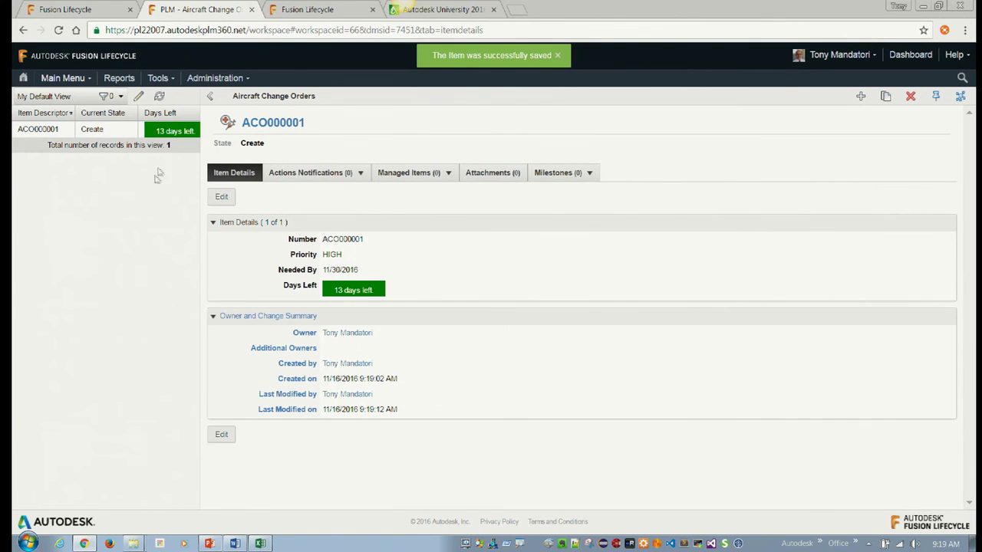
left_click_drag(197, 168, 512, 189)
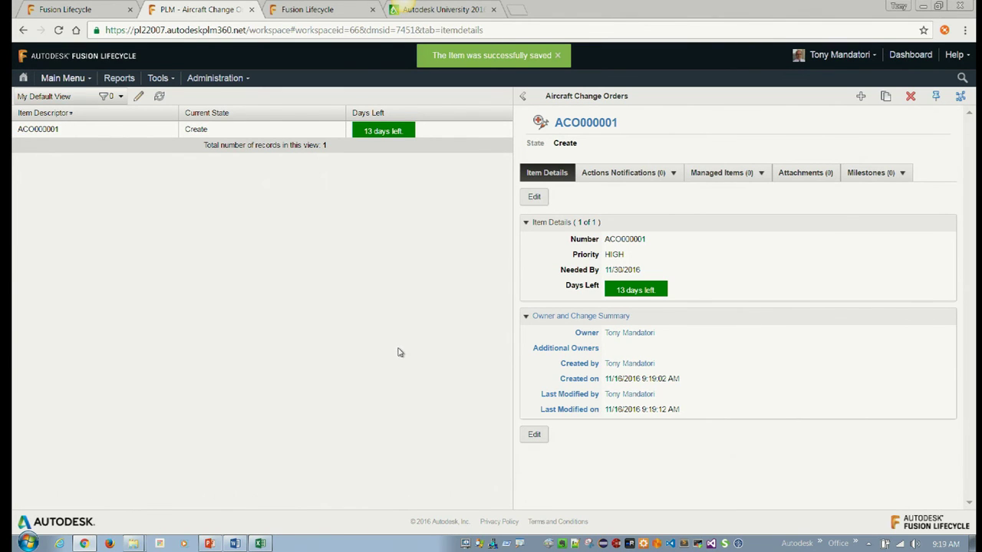
Switch to the Admin 101 presentation in PowerPoint, review the Demo 3: Filtered Pick List slide, and return to Fusion Lifecycle
key("alt+Tab")
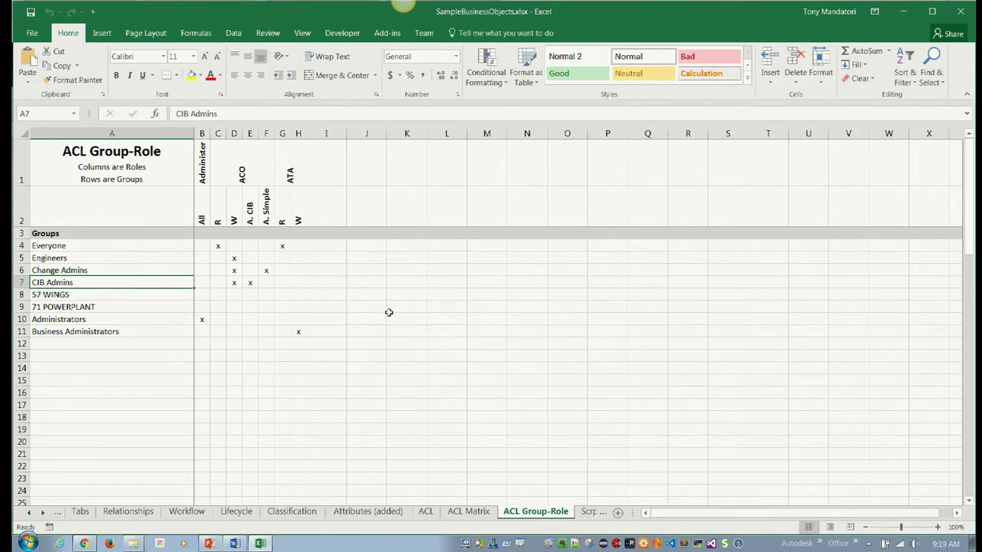
key("alt+Tab")
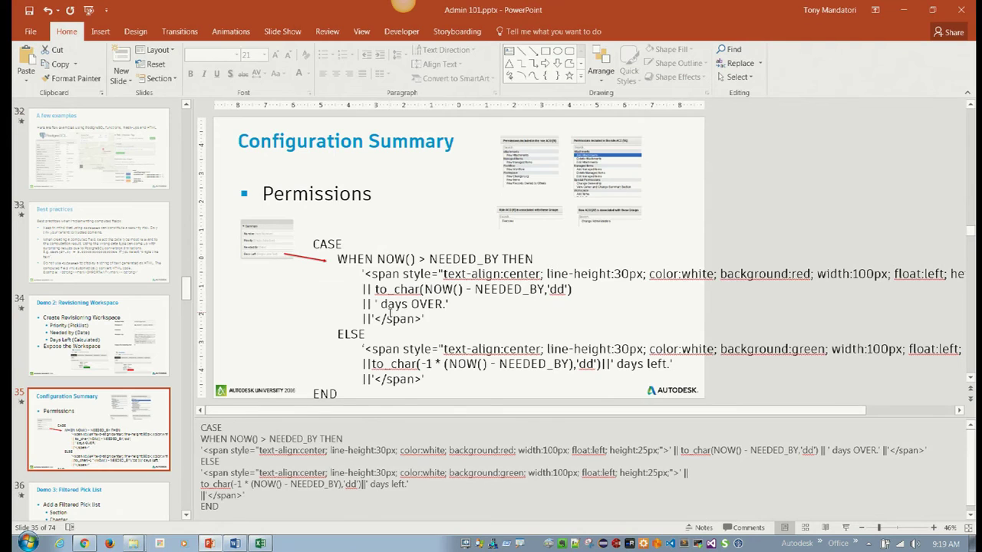
scroll(390, 312, "up", 1)
scroll(390, 312, "down", 2)
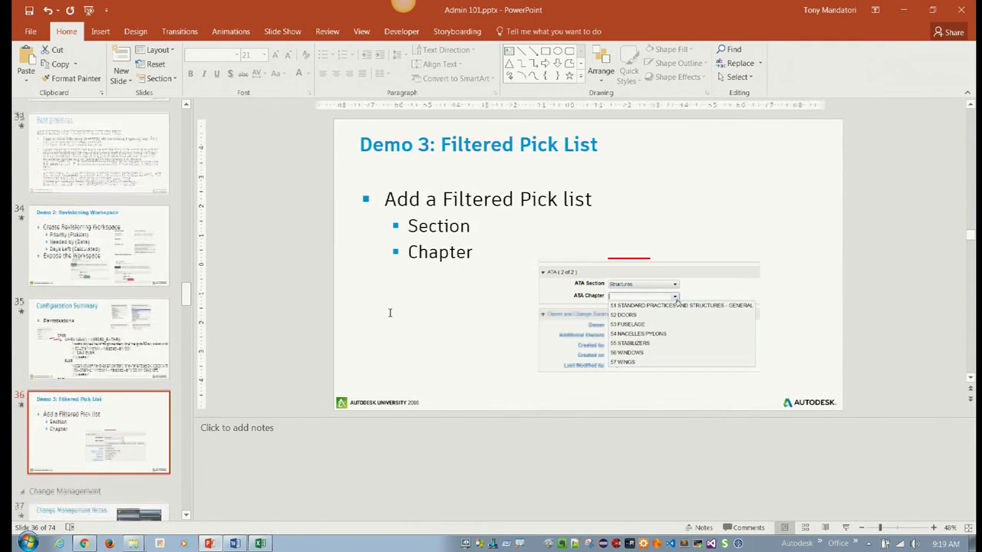
left_click(918, 222)
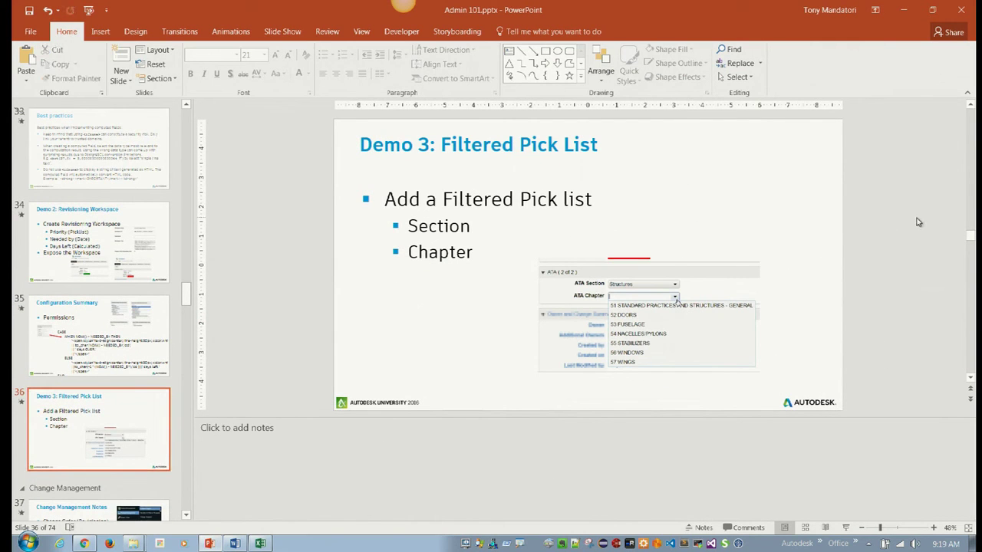
key("alt+Tab")
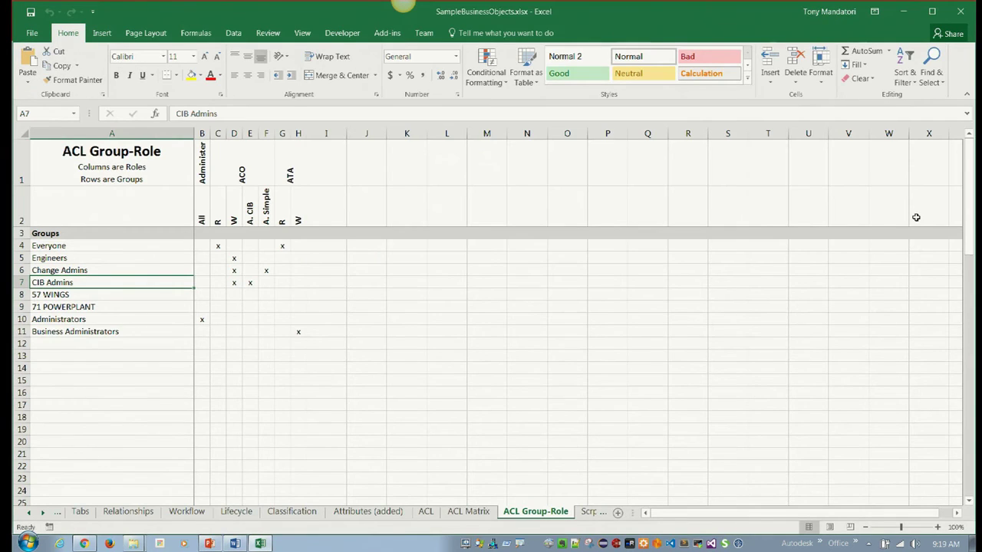
key("alt+Tab")
key("alt+Tab")
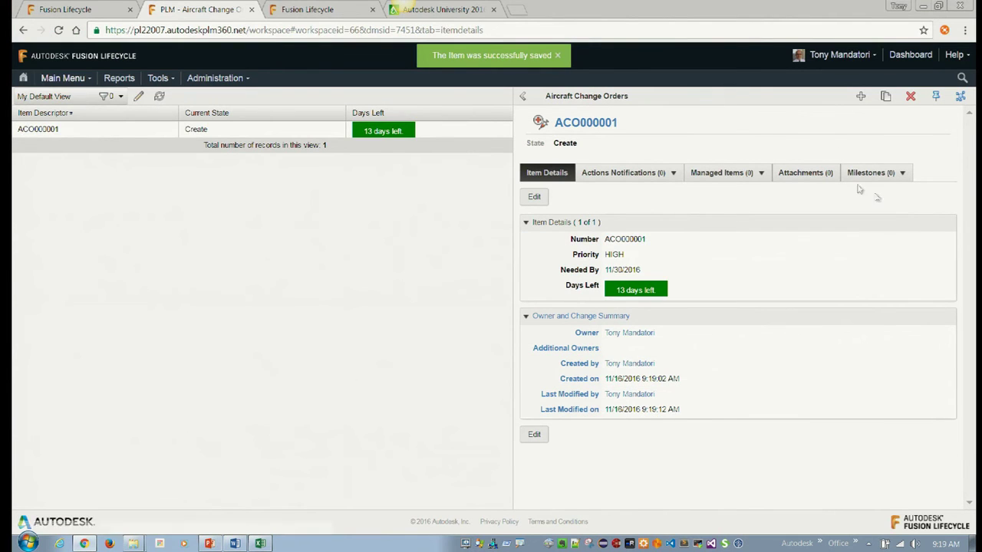
Narrow the record list, and open the Item Details Tab configuration of the Aircraft Change Orders workspace in Workspace Manager
left_click_drag(513, 131, 269, 134)
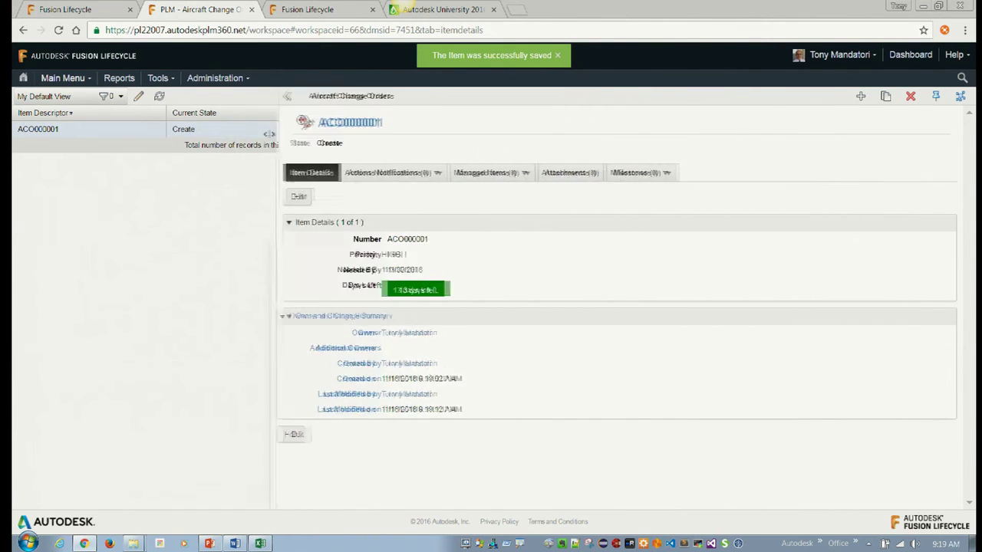
left_click(221, 81)
mouse_move(259, 177)
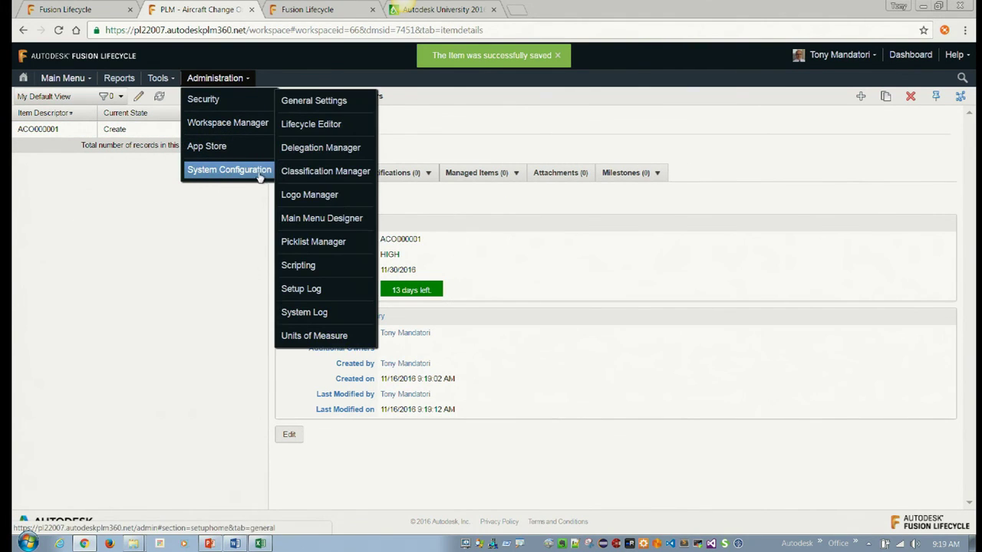
left_click(240, 124)
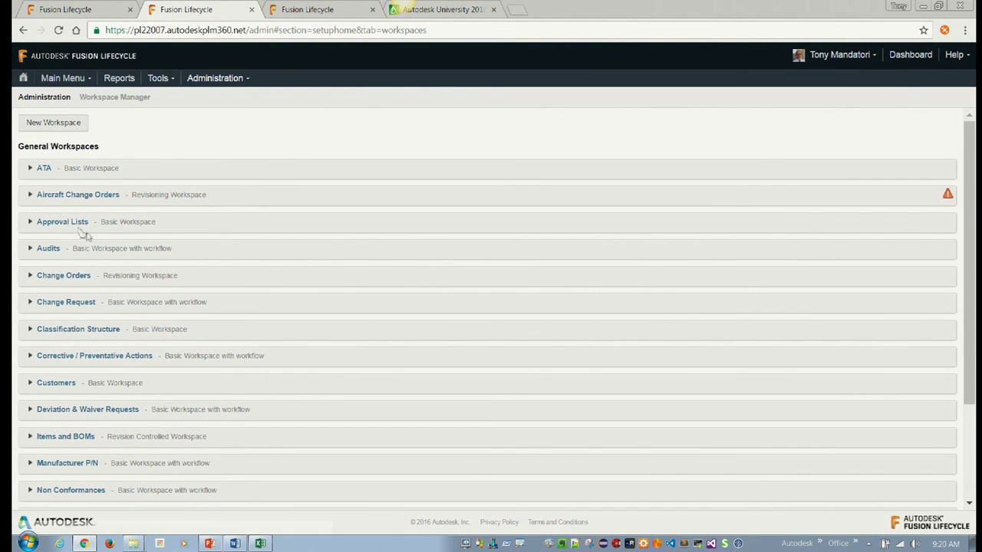
left_click(43, 196)
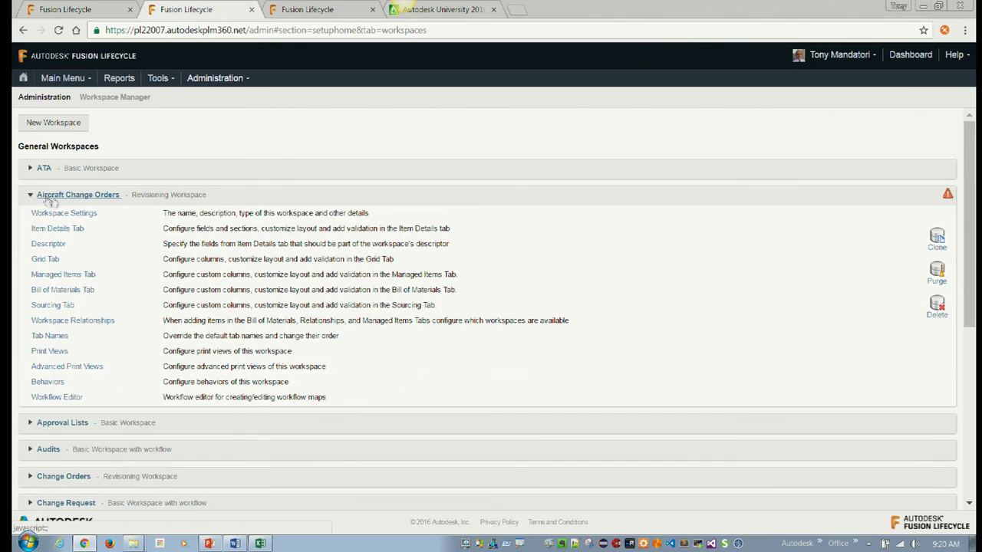
left_click(73, 228)
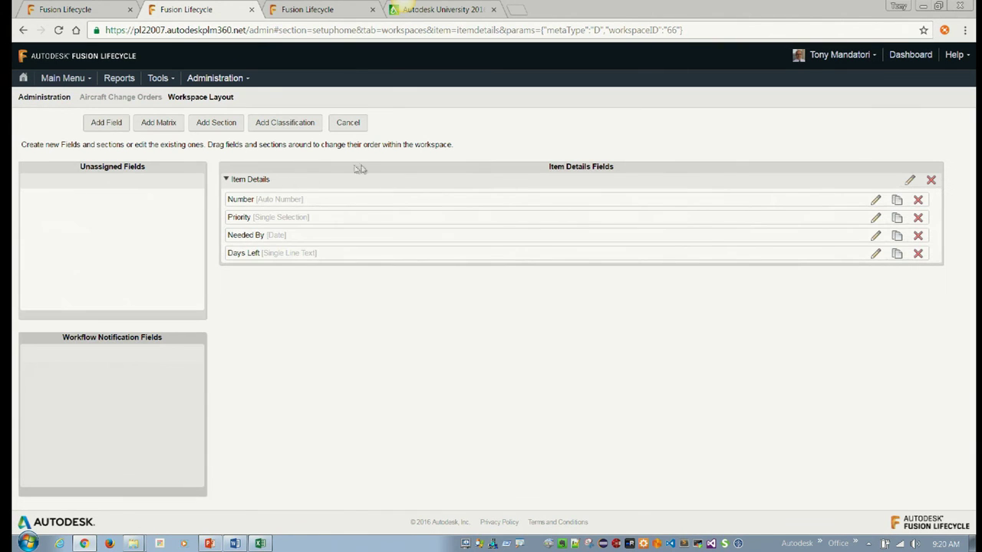
Start a new item details field named ATA Section with the data type Pick List
left_click(112, 124)
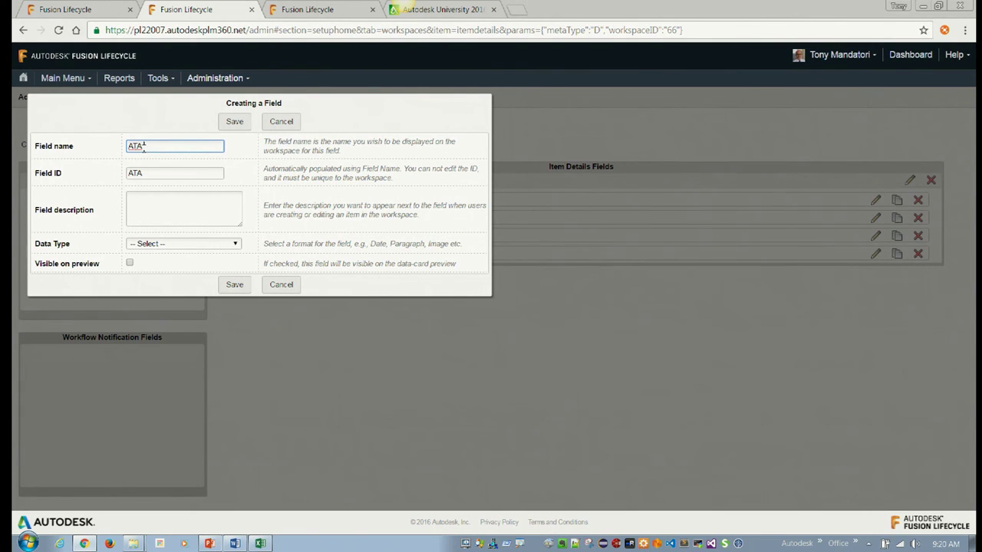
right_click(88, 132)
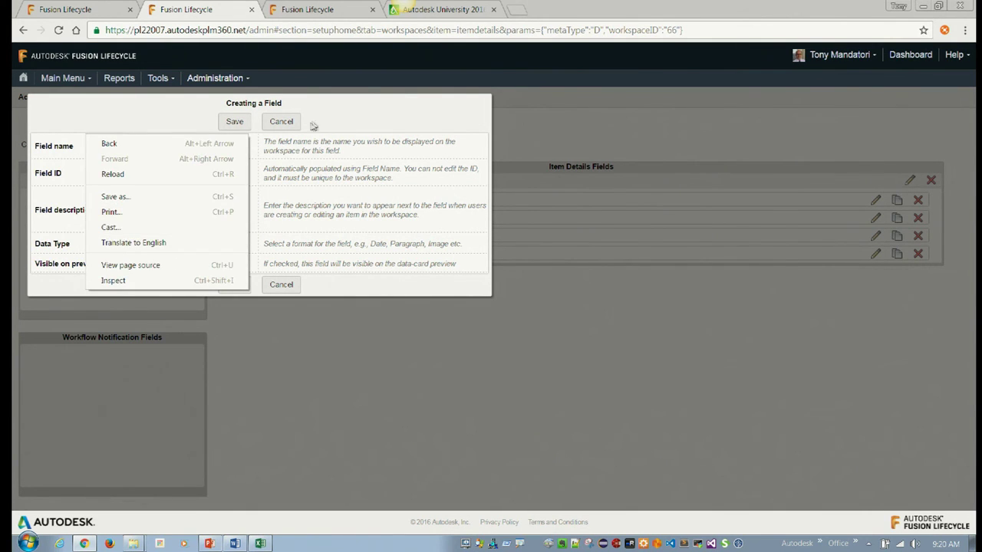
left_click(243, 212)
left_click(204, 247)
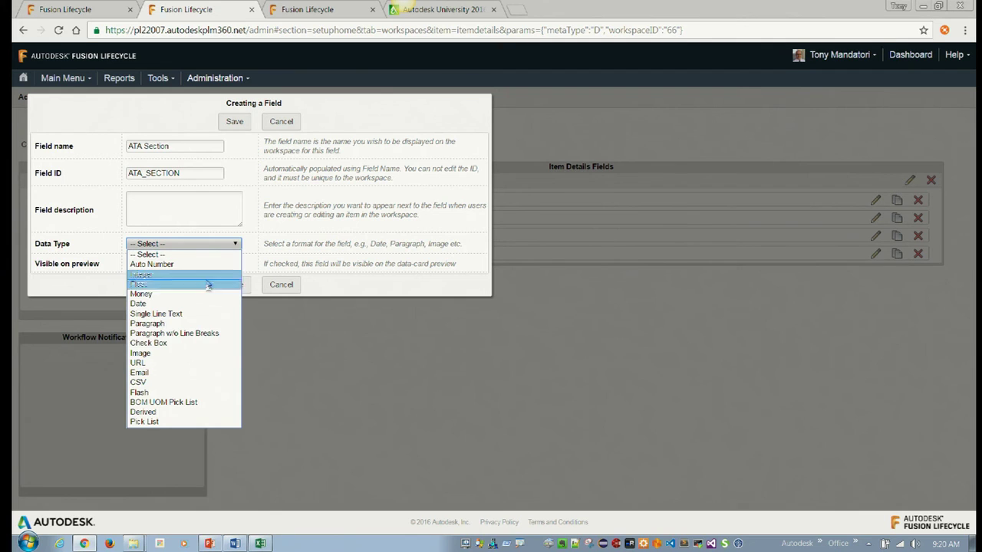
left_click(219, 423)
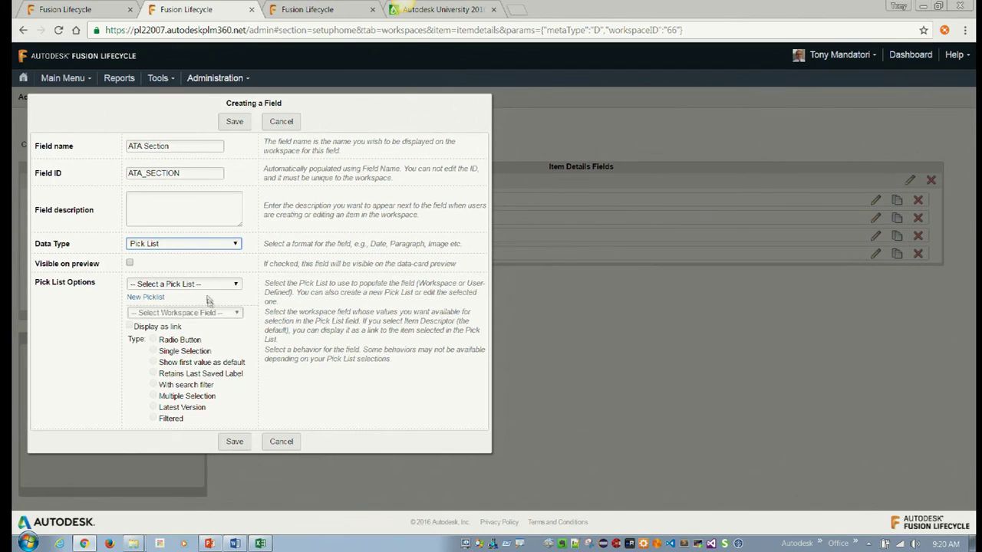
Create a new picklist named ATA Chapters that lists records from the ATA workspace, and save it
left_click(158, 298)
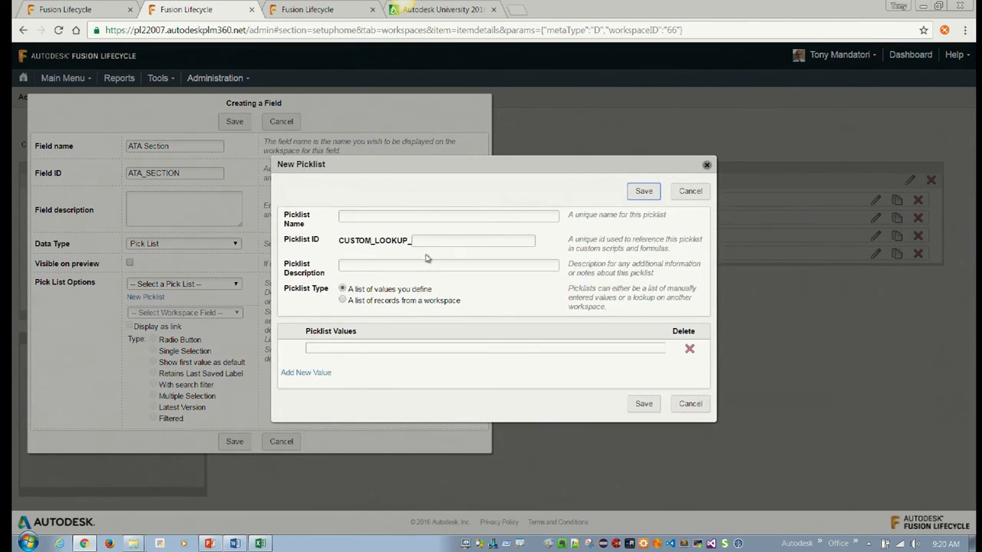
left_click(434, 215)
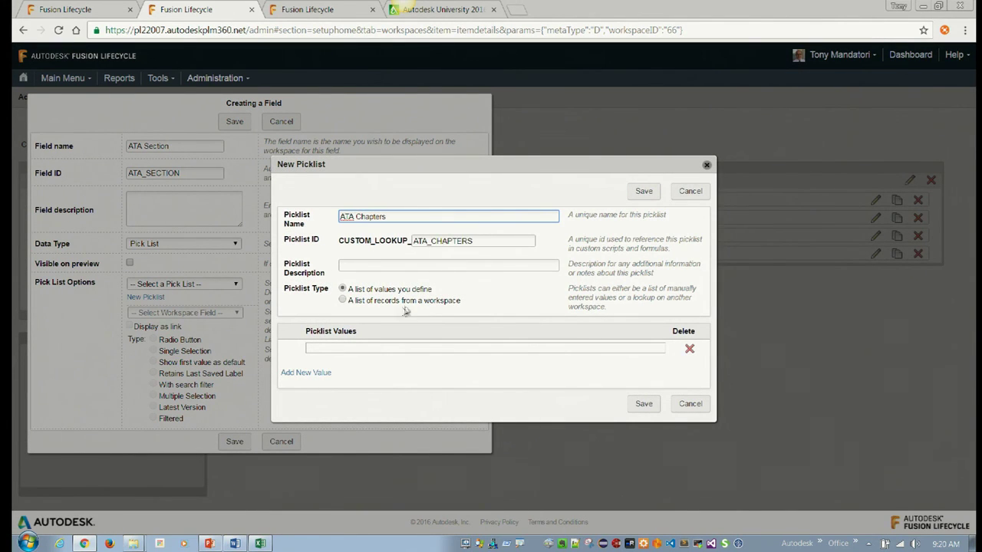
left_click(343, 301)
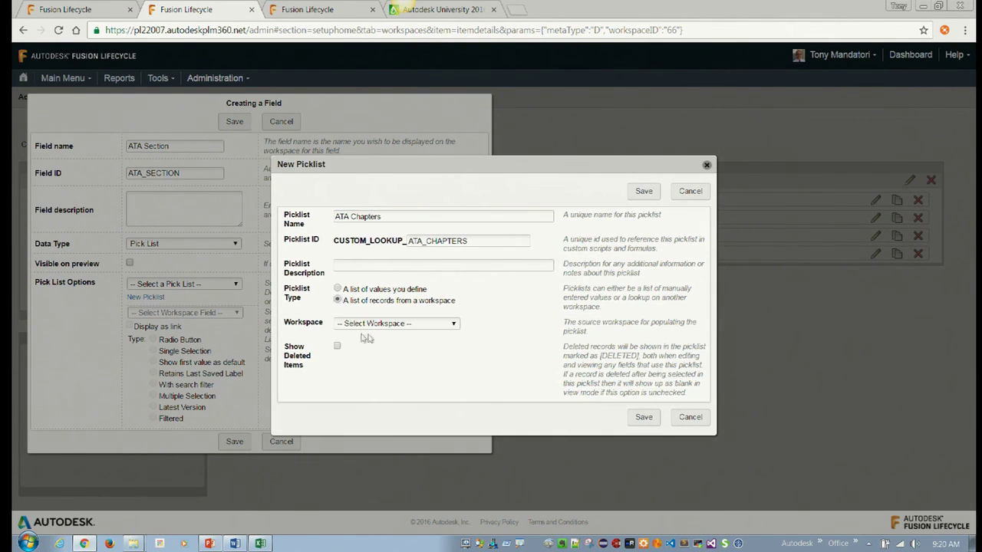
left_click(368, 323)
left_click(399, 345)
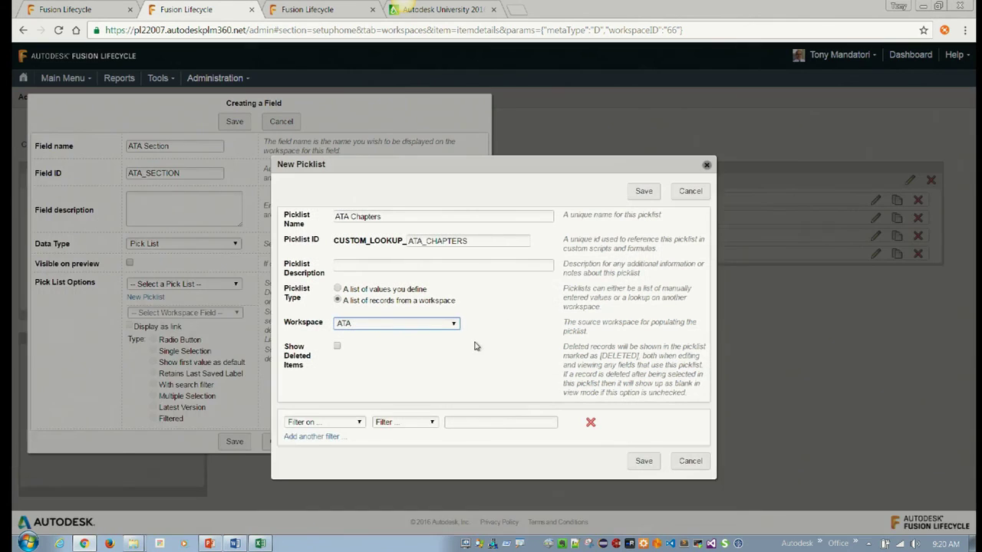
left_click(642, 461)
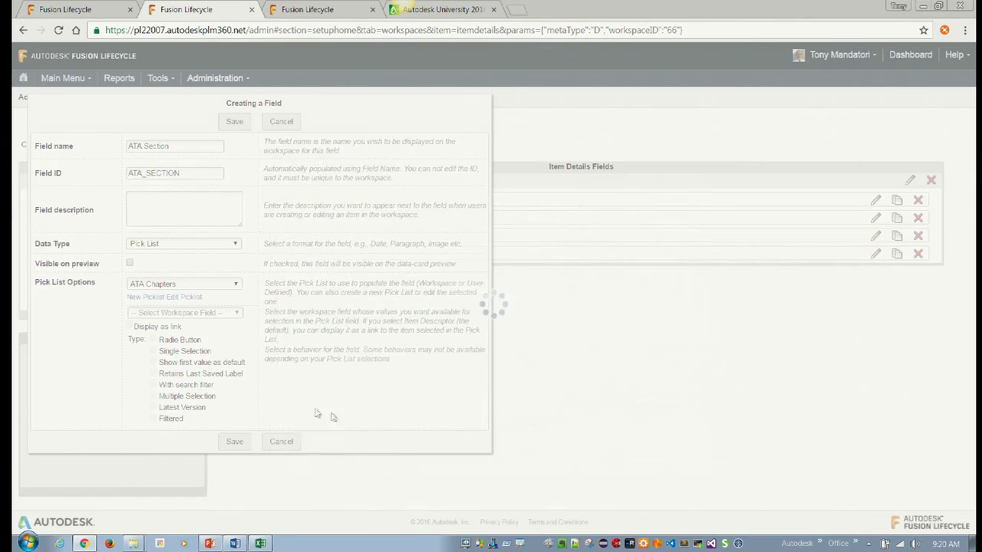
Set the ATA Section field to use the workspace field Section as a filtered pick list, with display width 50, and save it
left_click(184, 314)
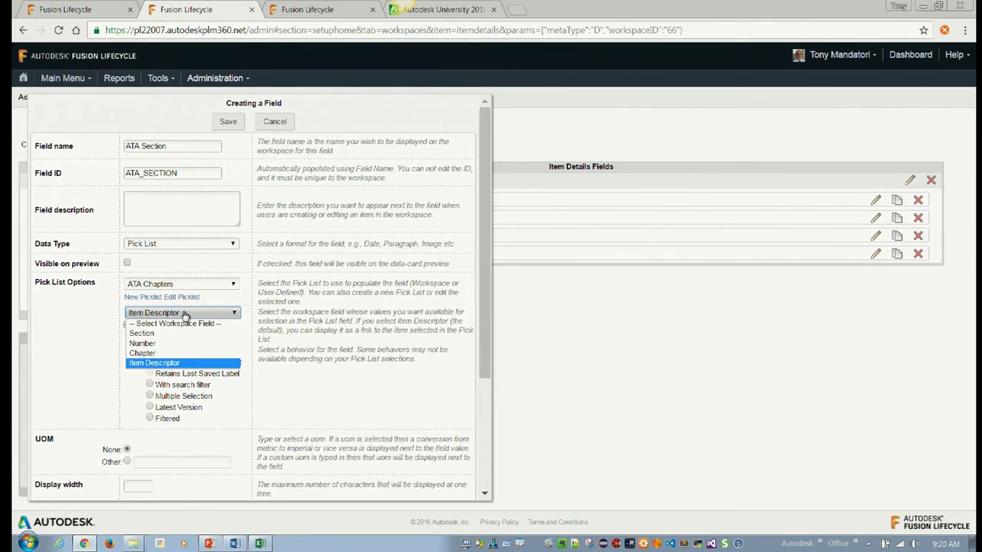
left_click(176, 335)
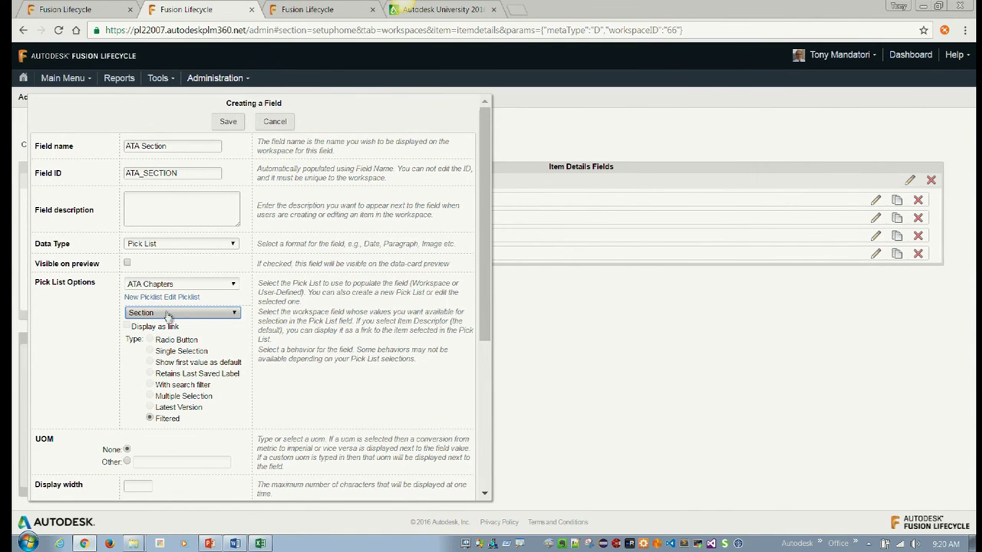
left_click(229, 122)
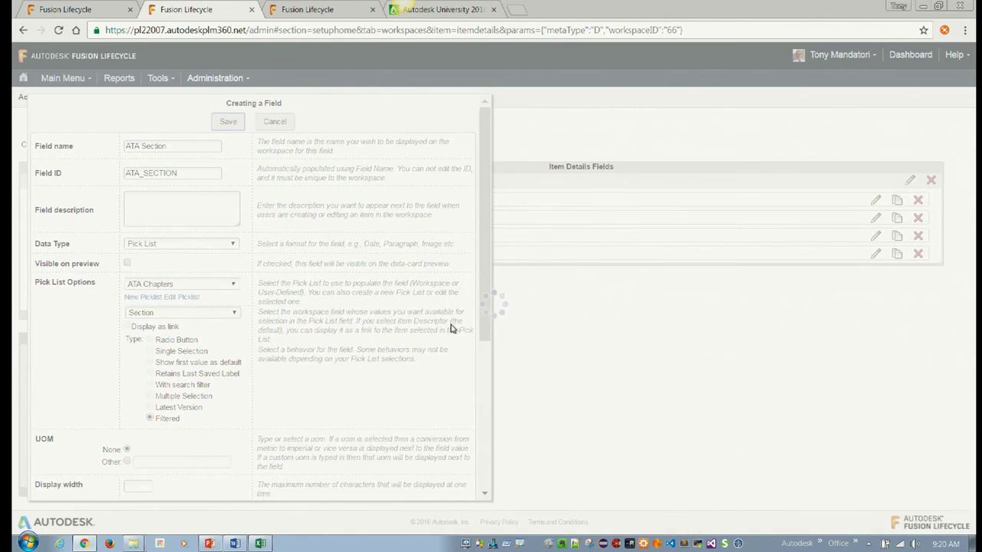
scroll(228, 246, "down", 3)
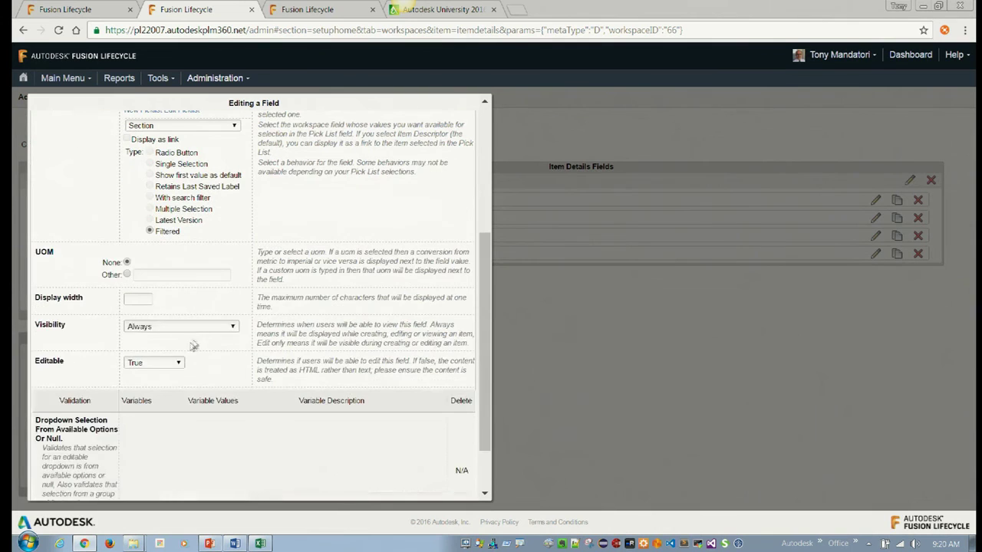
left_click(139, 299)
type("50")
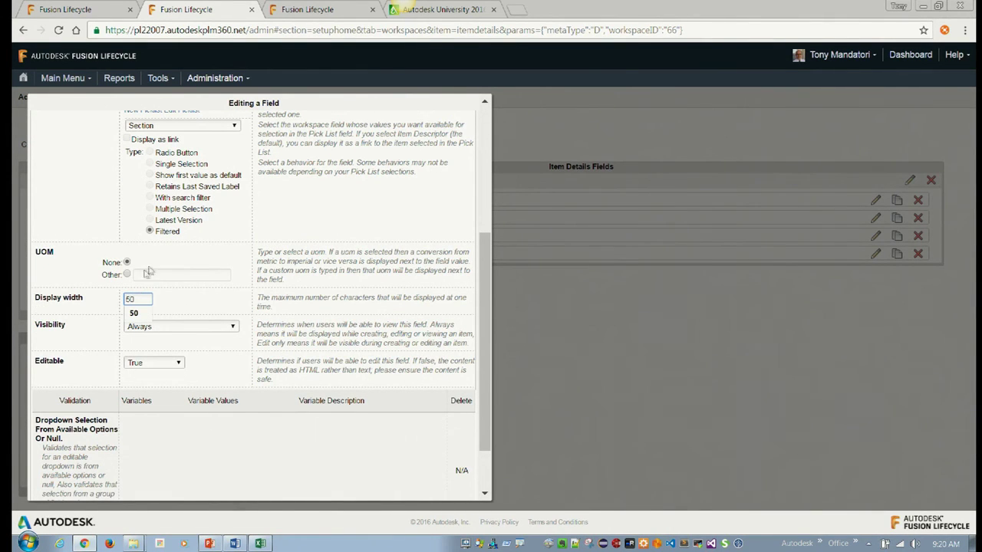
left_click(233, 229)
scroll(298, 221, "up", 5)
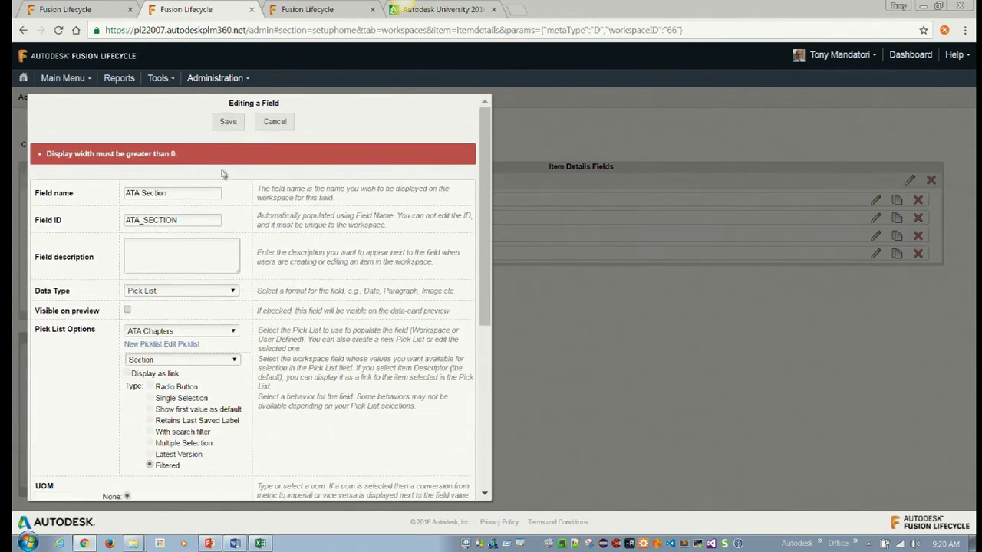
left_click(228, 121)
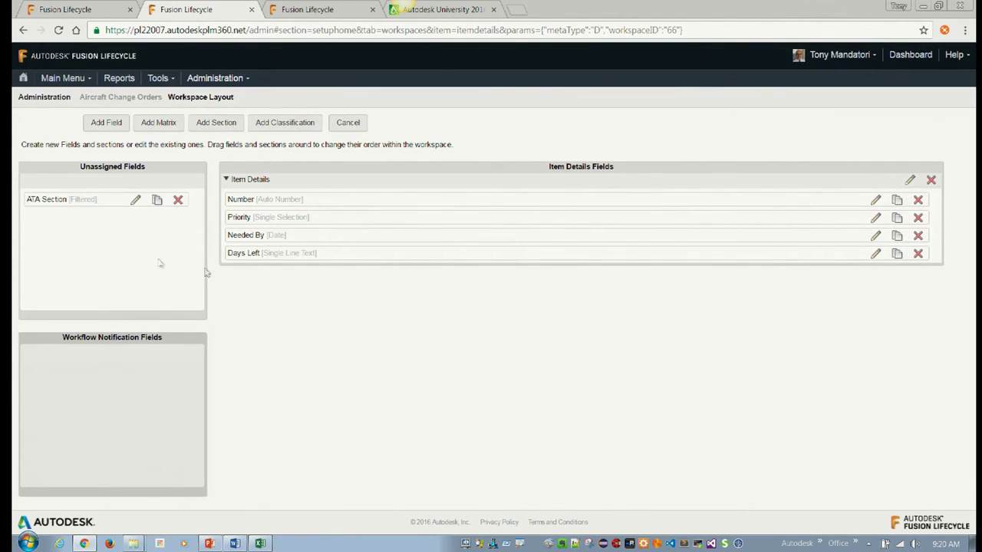
Add a section named ATA to the item details layout and move the ATA Section field into it
left_click(229, 125)
left_click(154, 138)
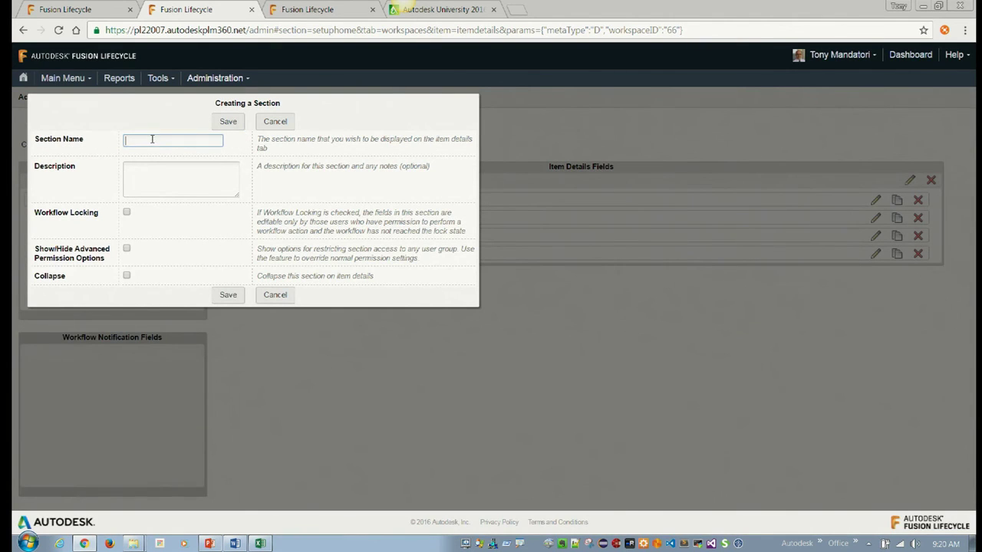
type("ATA")
left_click(232, 122)
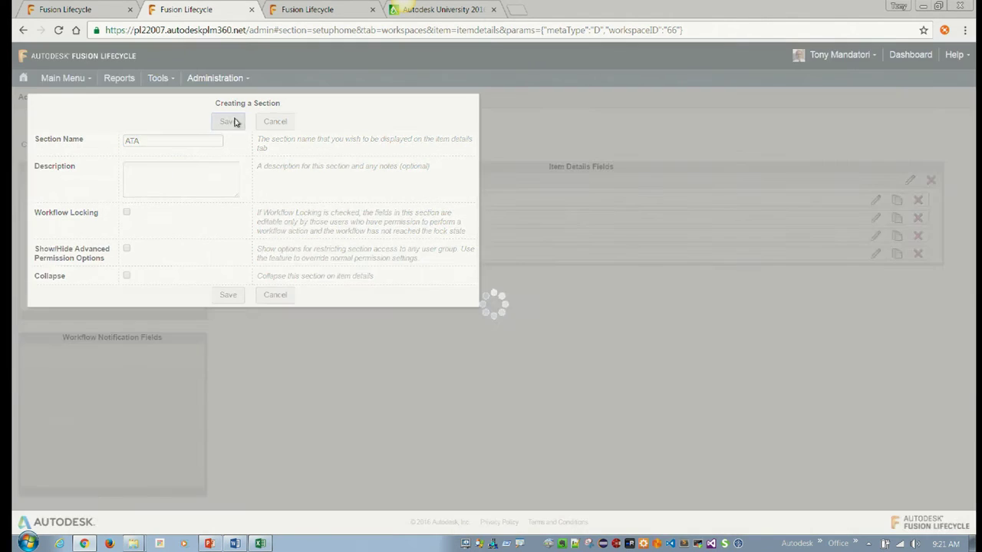
left_click_drag(72, 192, 460, 303)
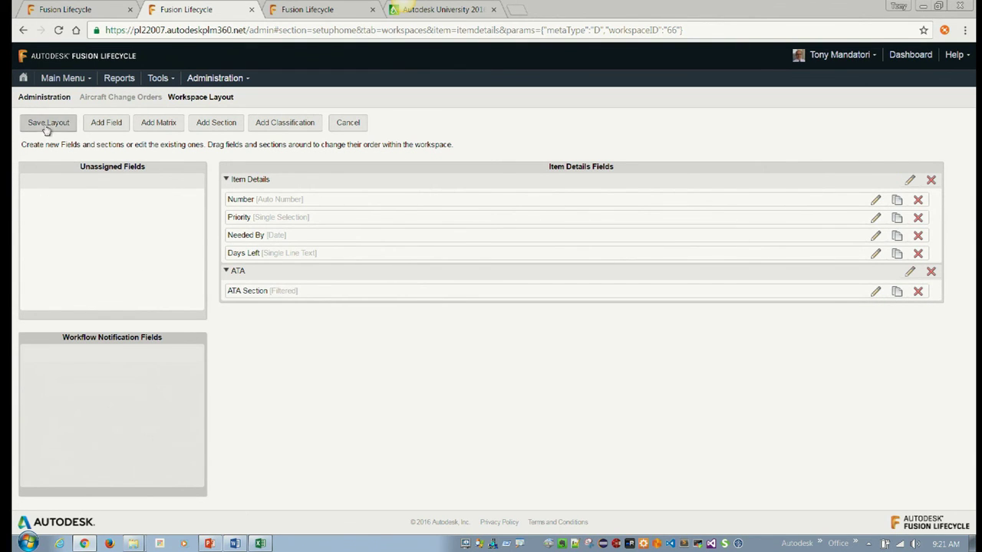
Start a new item details field named ATA Chapter with data type Pick List, using the ATA Chapters pick list
left_click(104, 124)
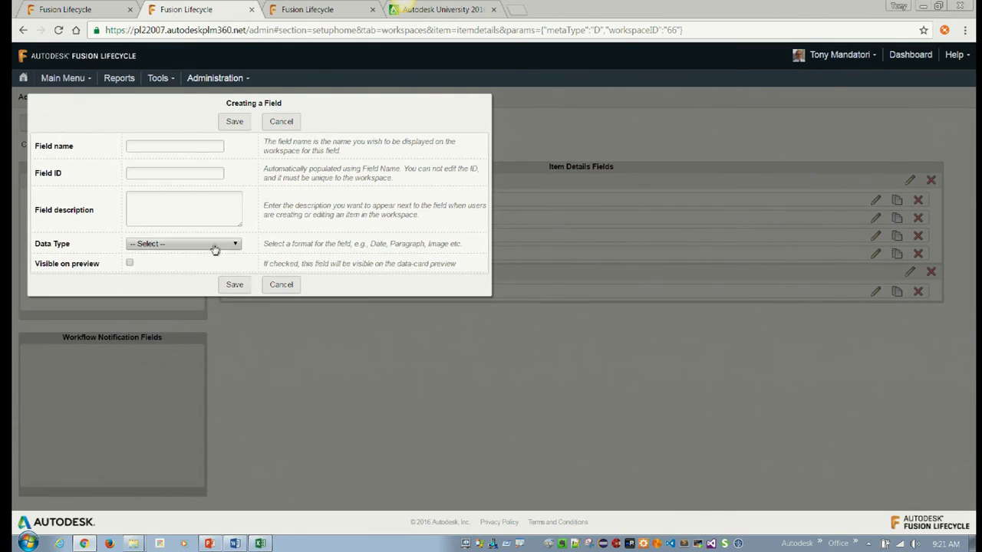
left_click(196, 145)
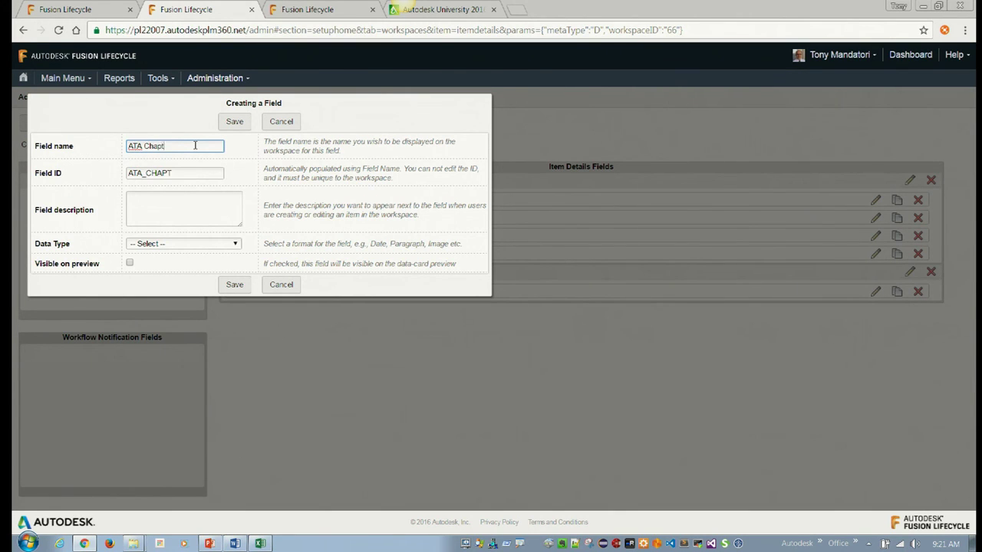
left_click(185, 244)
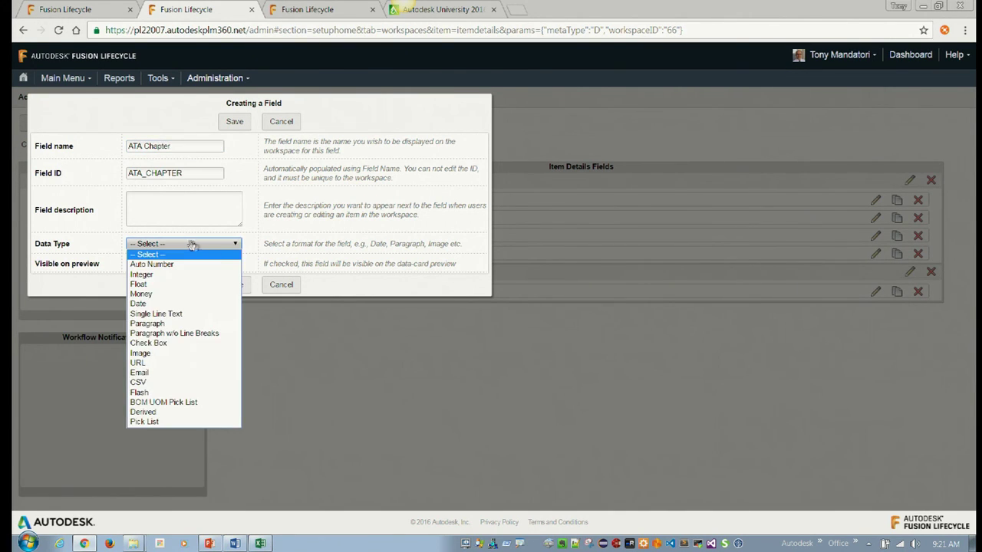
left_click(213, 421)
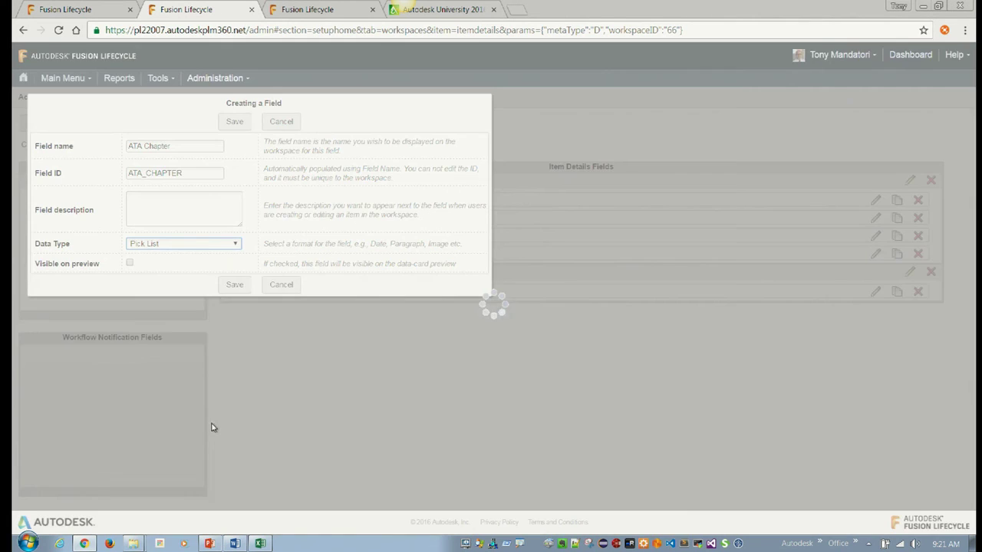
left_click(231, 284)
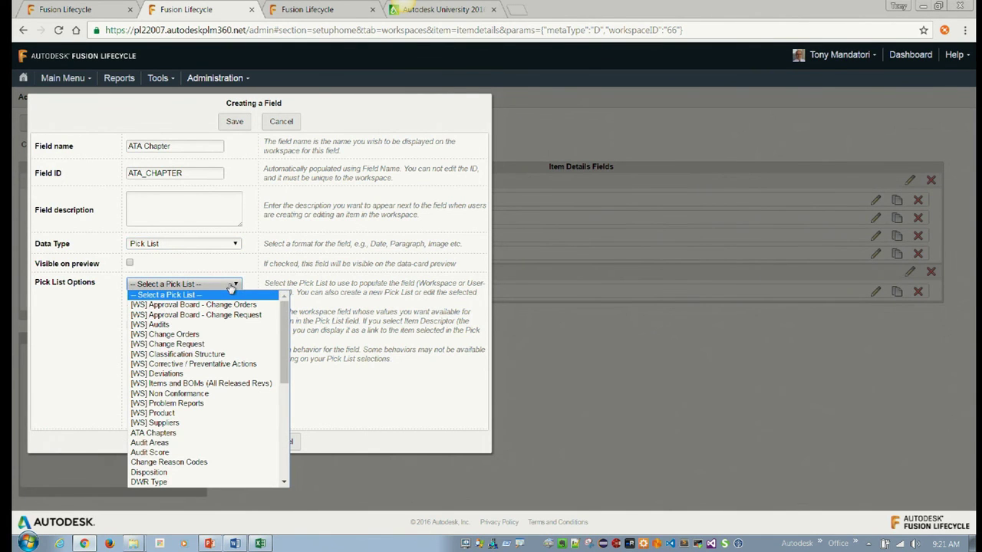
left_click(239, 434)
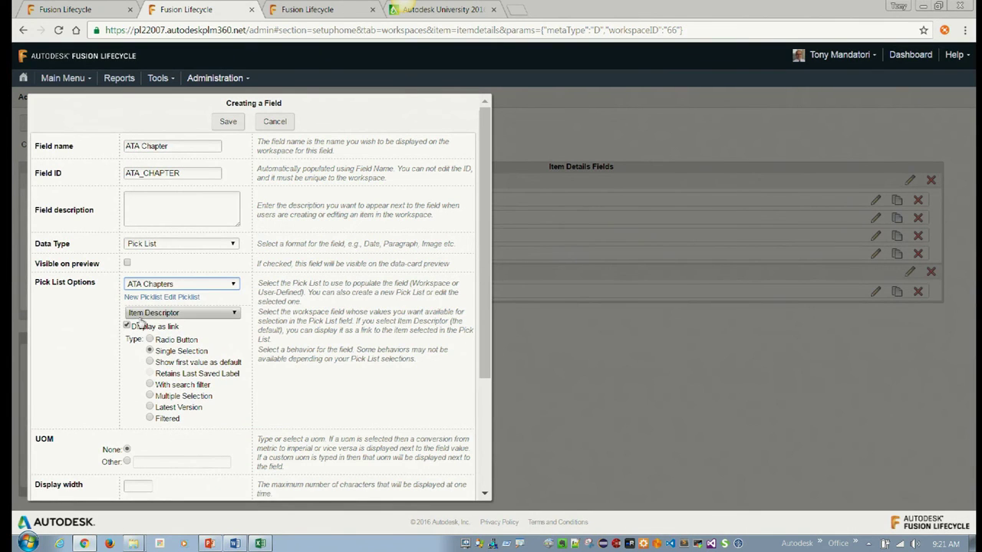
Set the ATA Chapter field to use the workspace field Chapter as a filtered pick list, with display width 100, and save it
left_click_drag(148, 420, 152, 337)
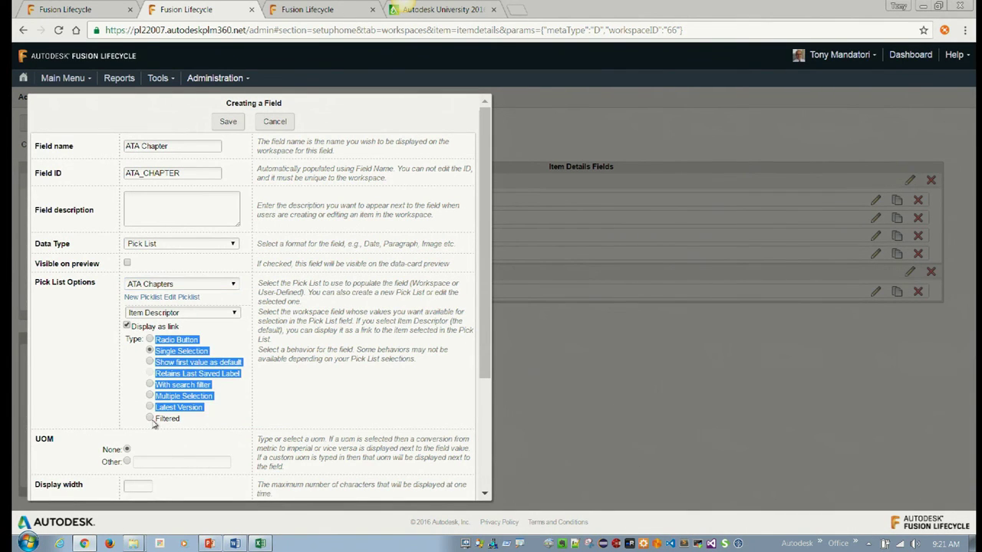
left_click(149, 419)
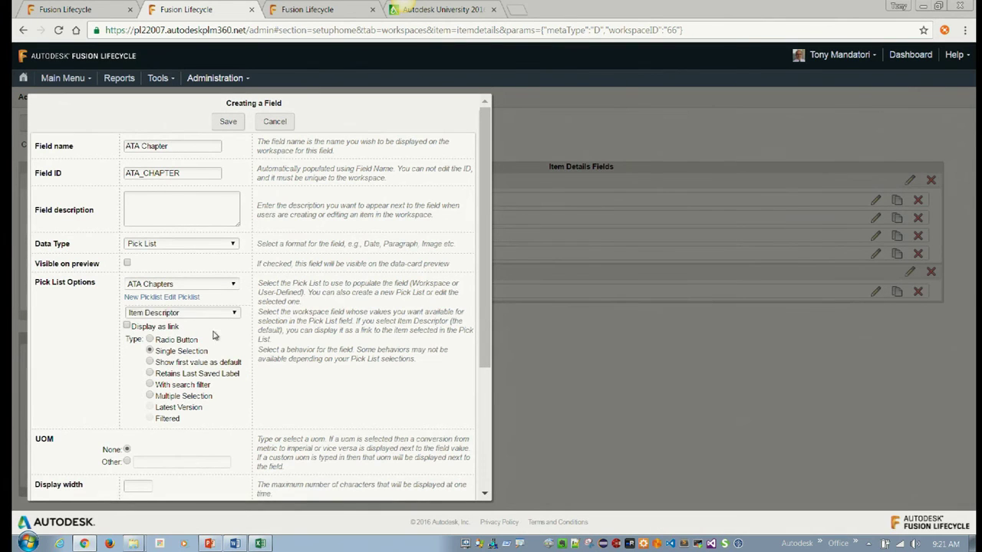
left_click(215, 313)
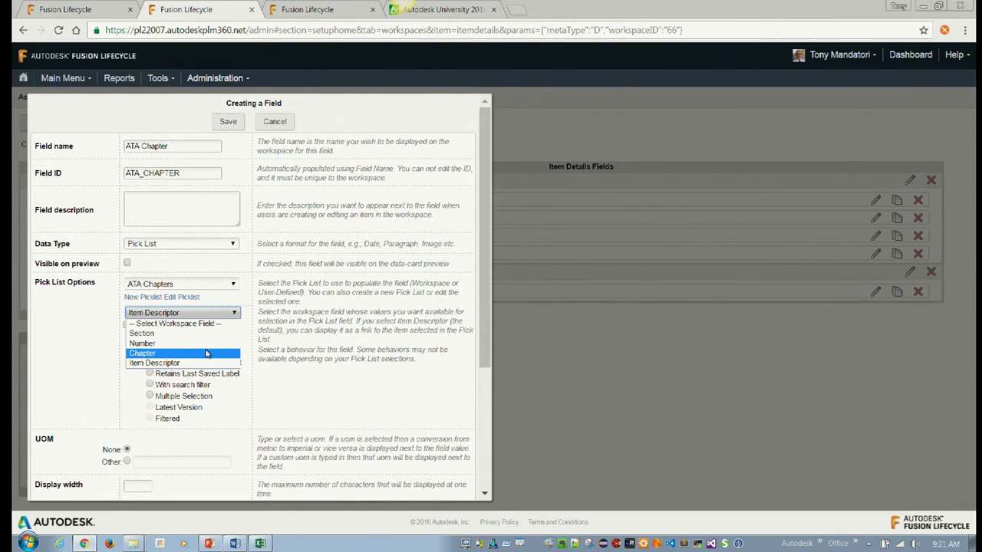
left_click(205, 353)
left_click(228, 121)
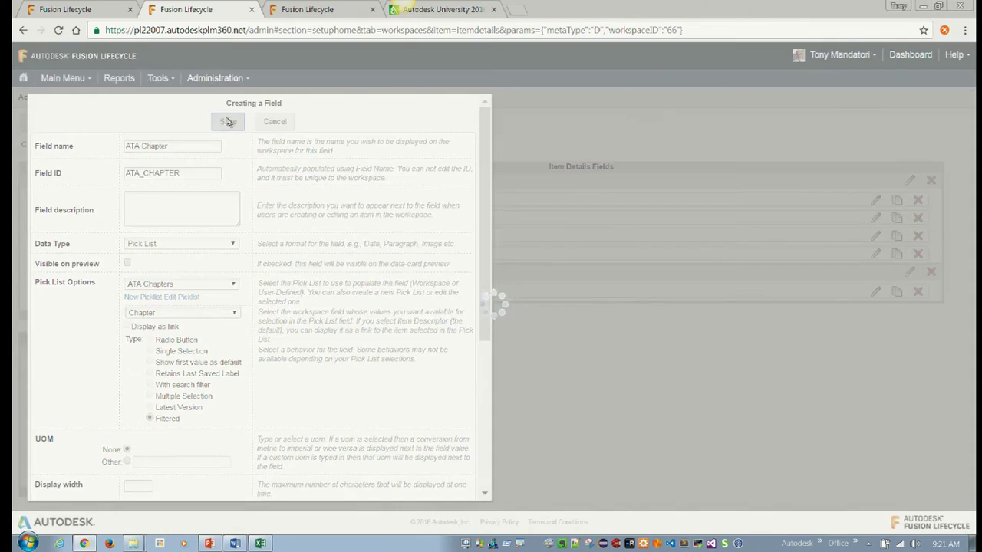
scroll(174, 386, "down", 5)
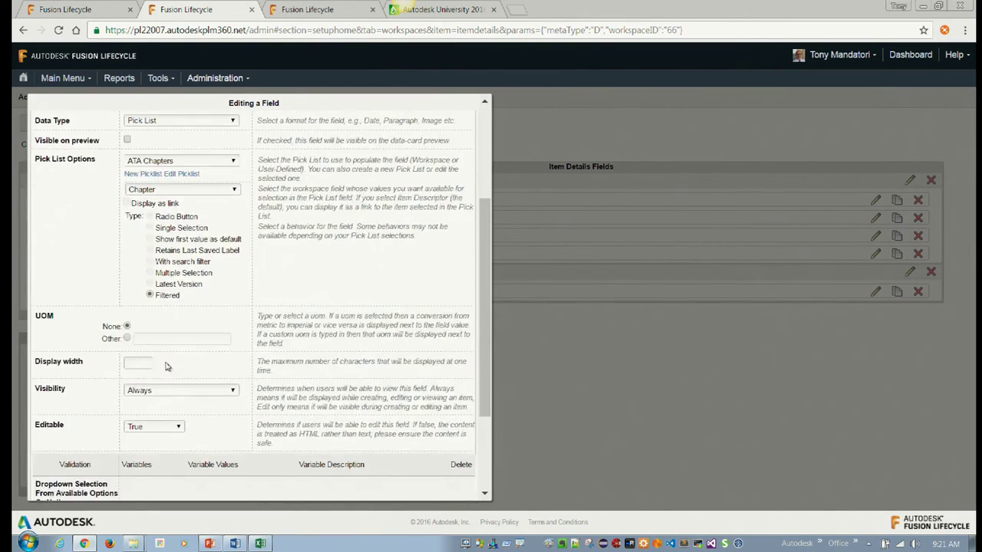
left_click(143, 339)
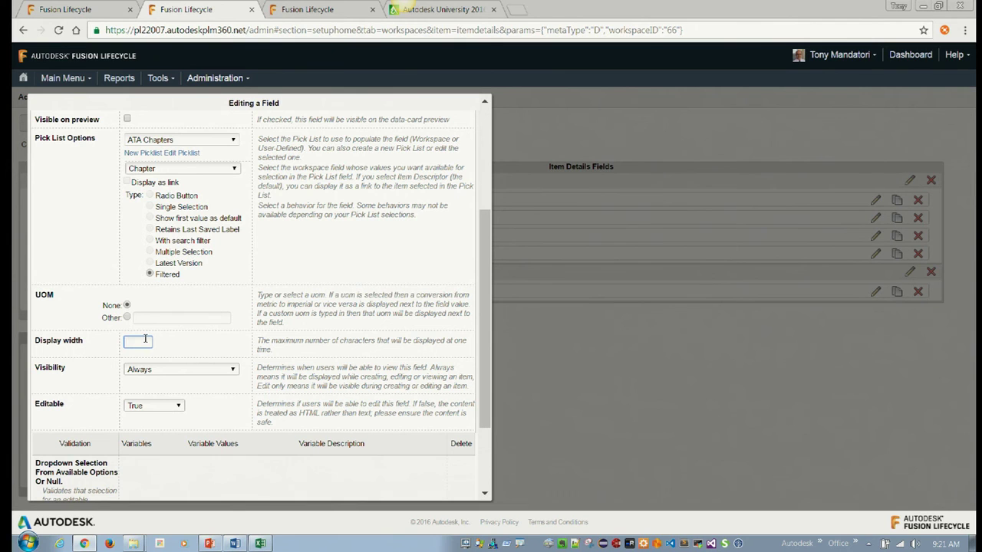
type("100")
scroll(300, 230, "up", 5)
left_click(228, 123)
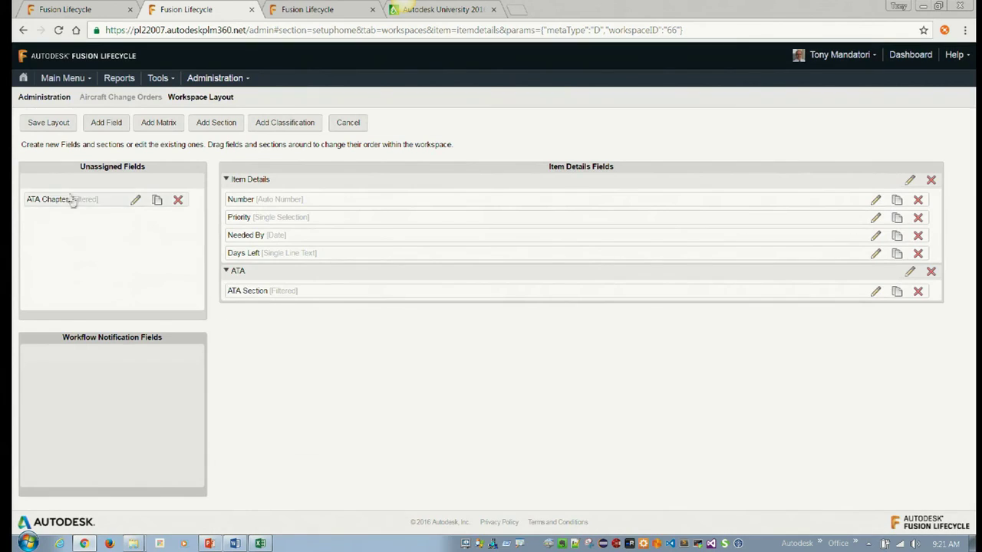
Move the unassigned ATA Chapter field into the ATA section and save the workspace layout
left_click_drag(72, 201, 315, 302)
left_click(59, 125)
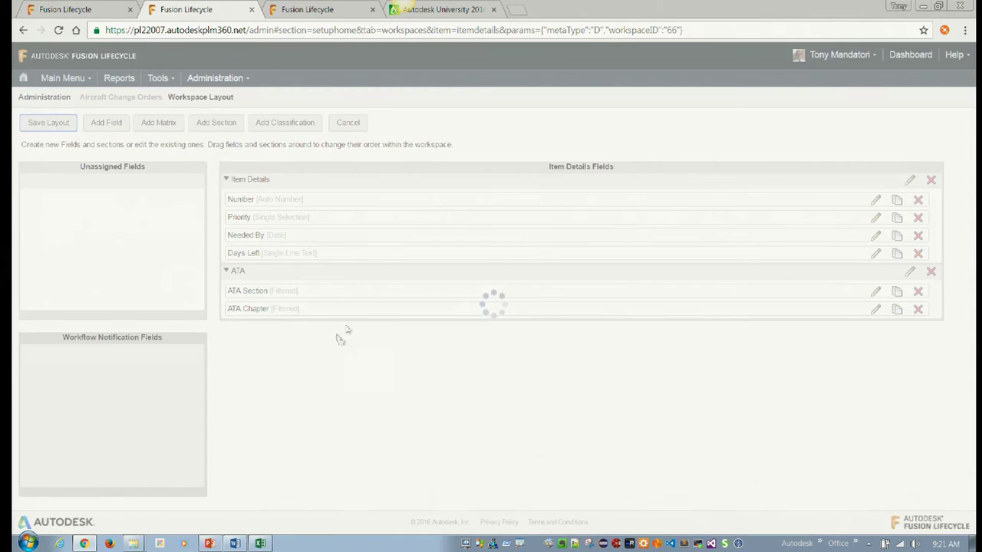
Return to the Workspace Manager page, open the ATA workspace from there, and reload its page
left_click(303, 10)
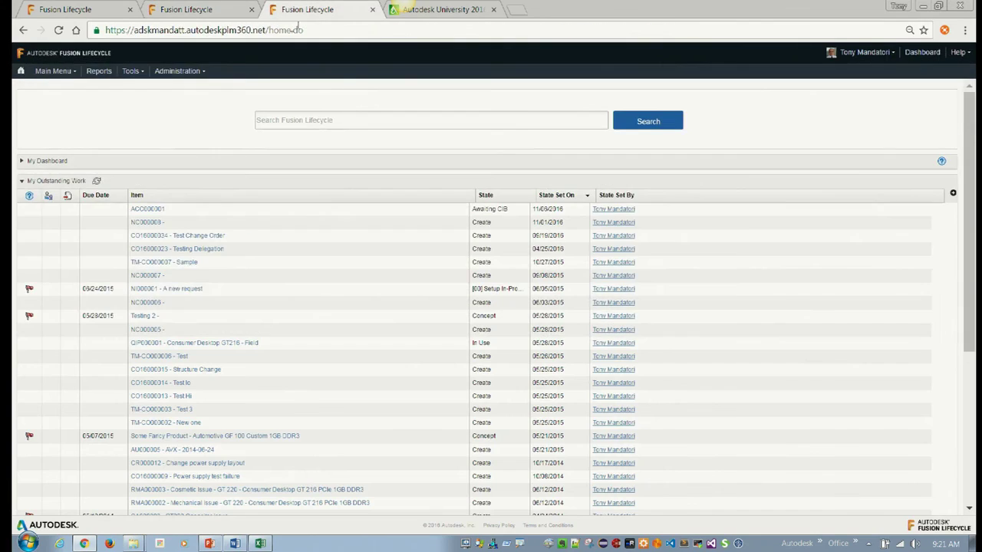
left_click(77, 10)
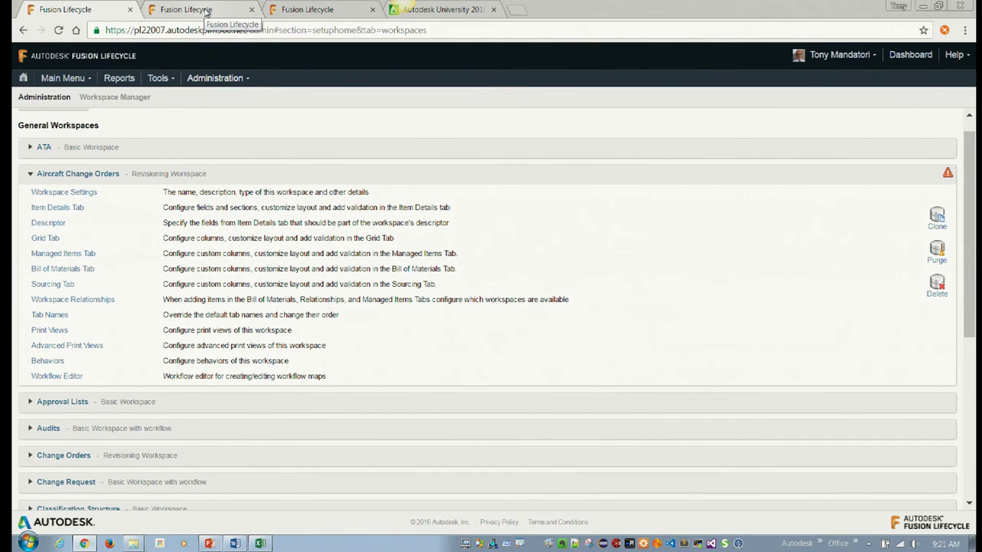
left_click(67, 78)
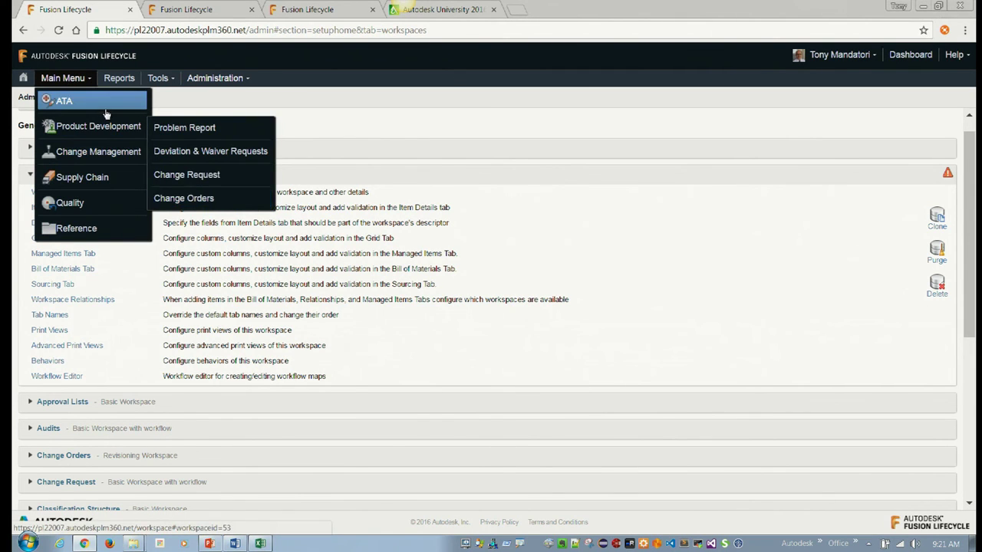
left_click(92, 100)
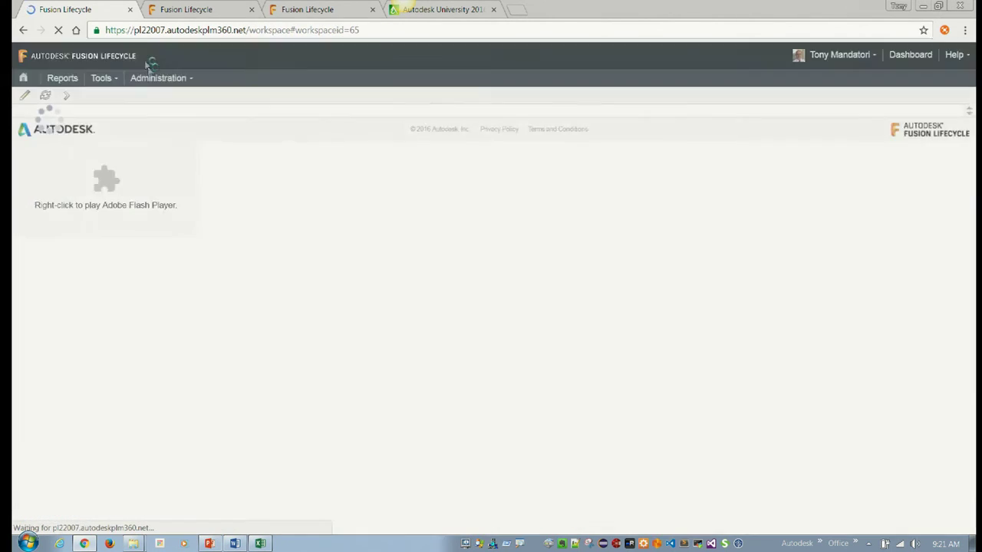
left_click(186, 9)
left_click(114, 15)
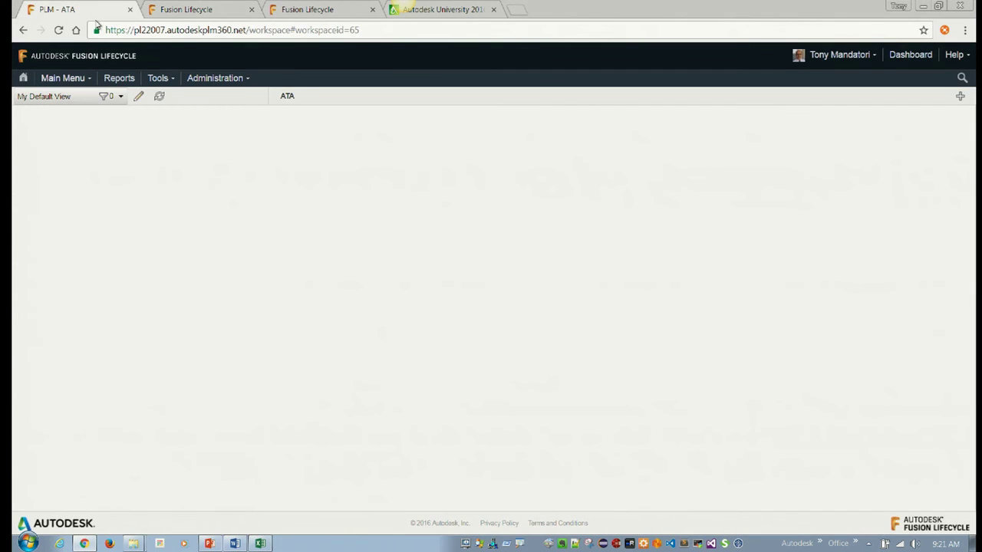
left_click(132, 29)
key("Return")
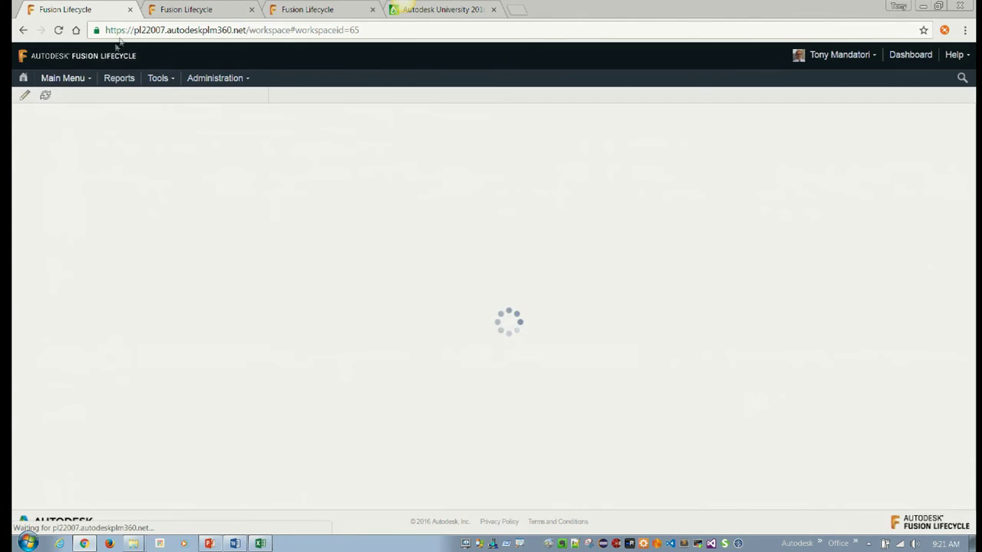
Open the existing change order in the Aircraft Change Orders workspace and start editing its item details
left_click(65, 78)
mouse_move(81, 102)
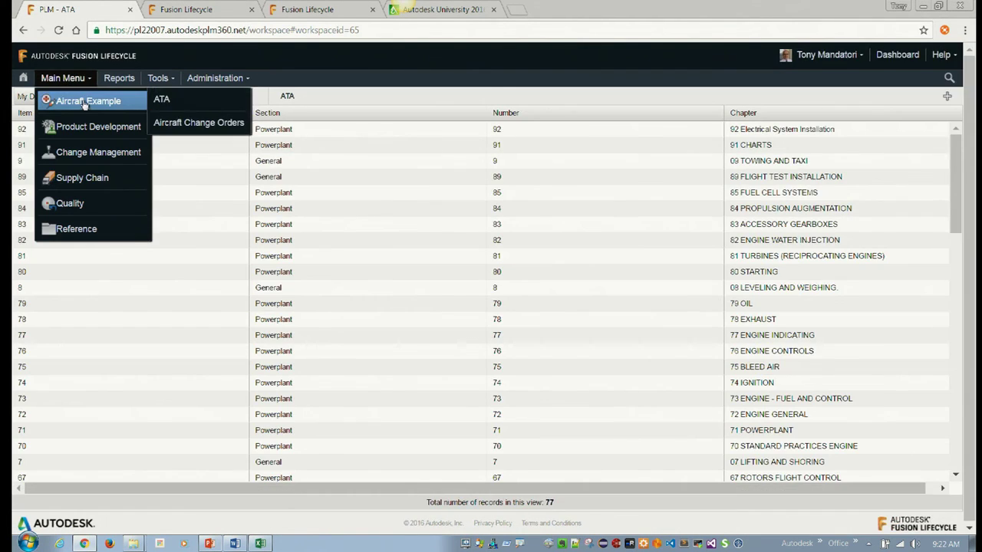
left_click(193, 123)
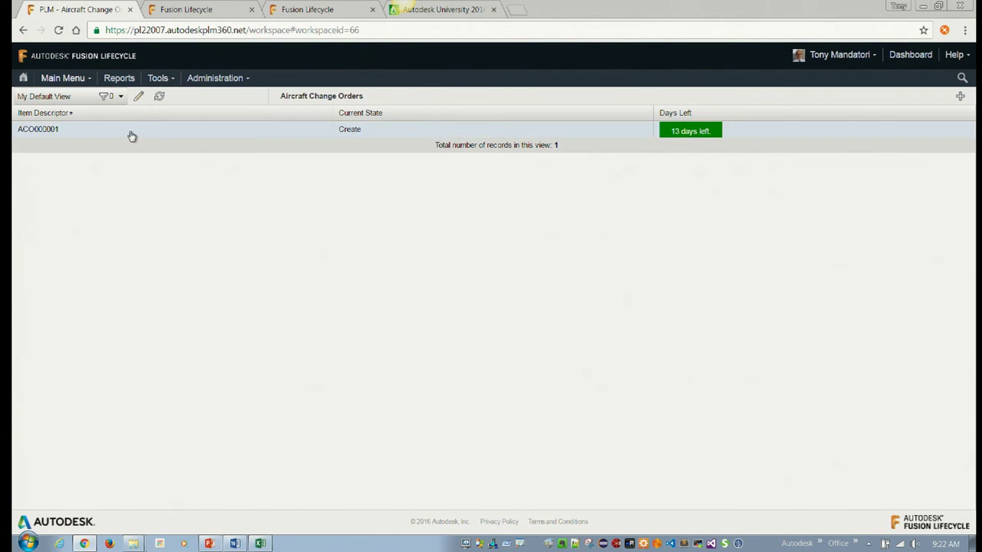
left_click(129, 131)
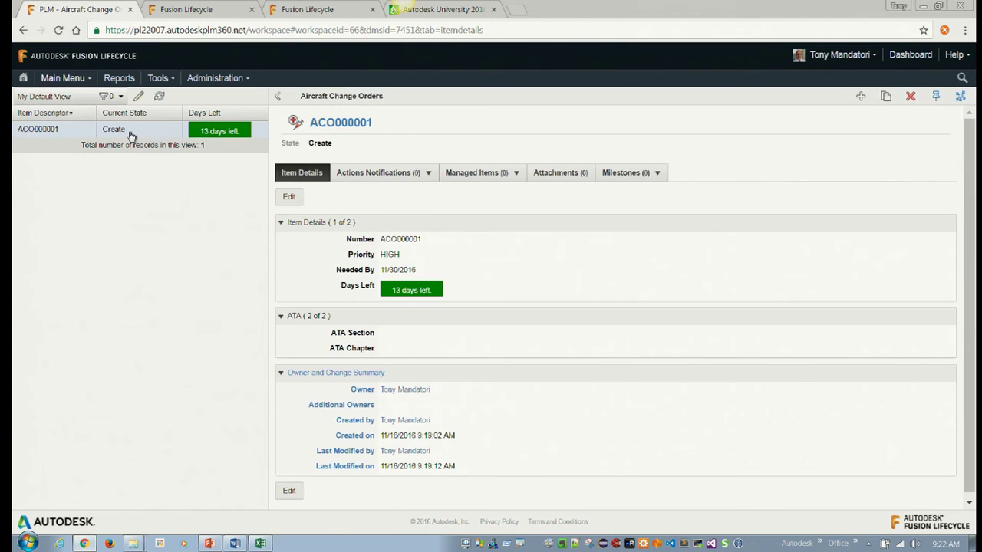
left_click(289, 196)
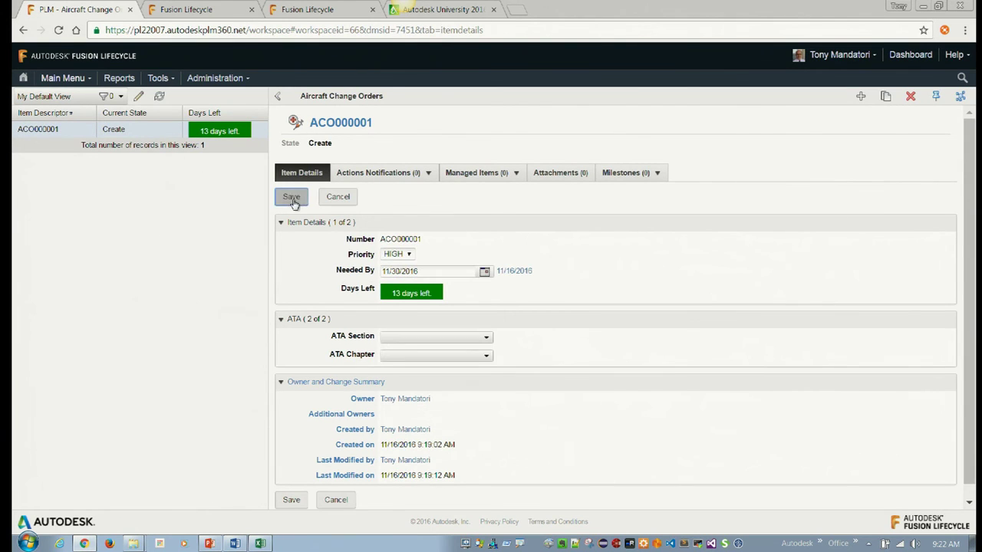
Set ATA Section to General and review the filtered ATA Chapter choices without picking one
left_click(488, 338)
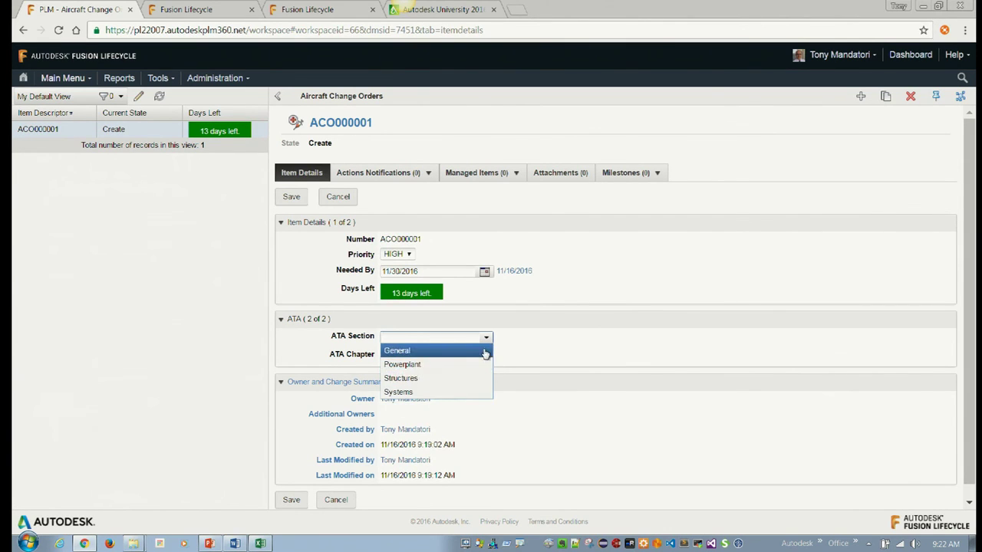
left_click(485, 351)
left_click(486, 356)
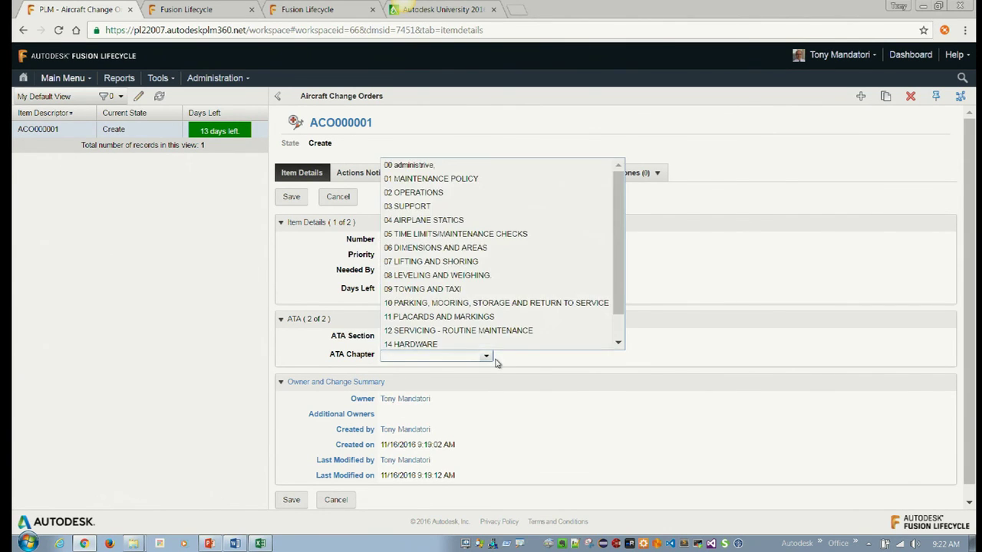
mouse_move(620, 230)
left_mouse_down()
mouse_move(631, 295)
mouse_move(620, 220)
left_mouse_up()
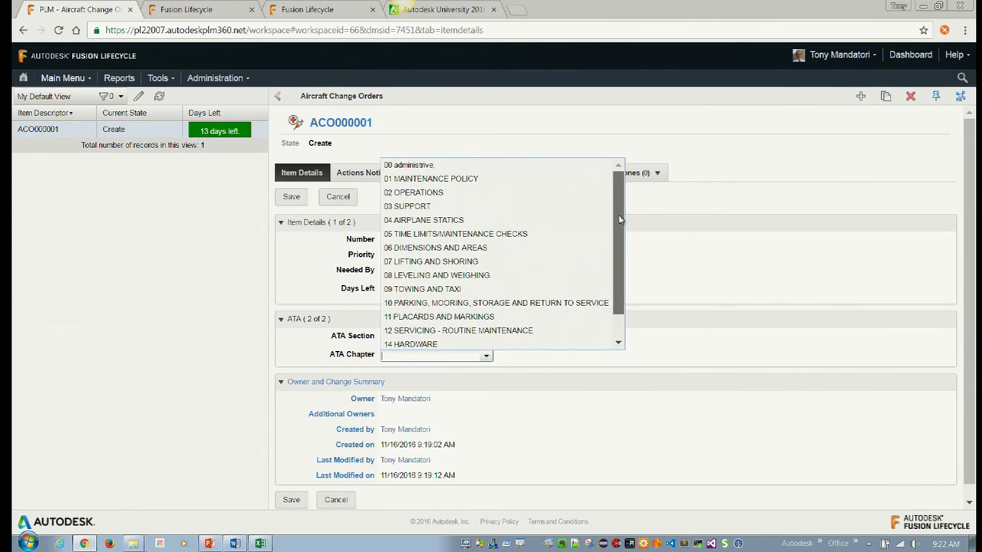
left_click(726, 315)
Set ATA Section to Structures and ATA Chapter to 57 WINGS, and save the change order
left_click(489, 343)
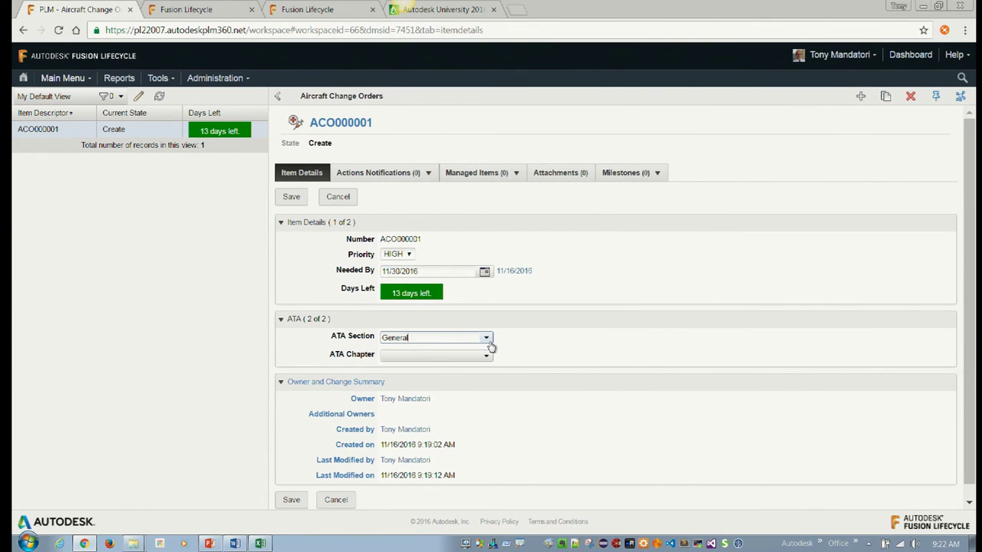
left_click(487, 339)
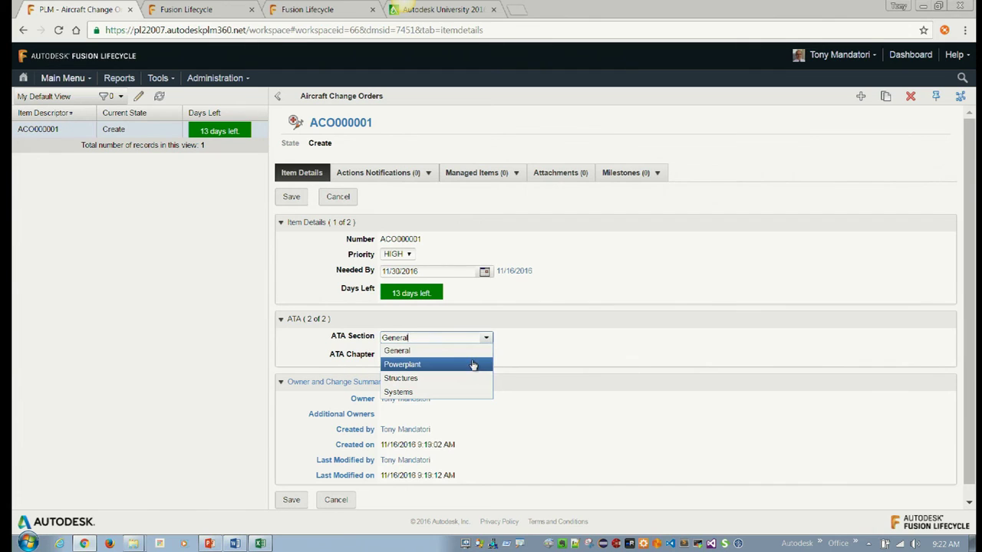
left_click(476, 378)
left_click(486, 356)
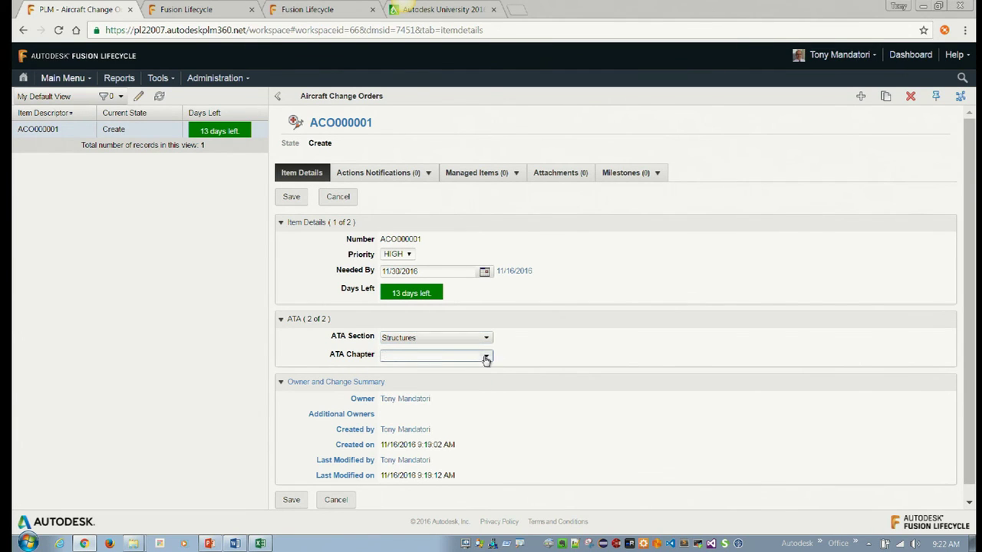
left_click(486, 356)
left_click(555, 451)
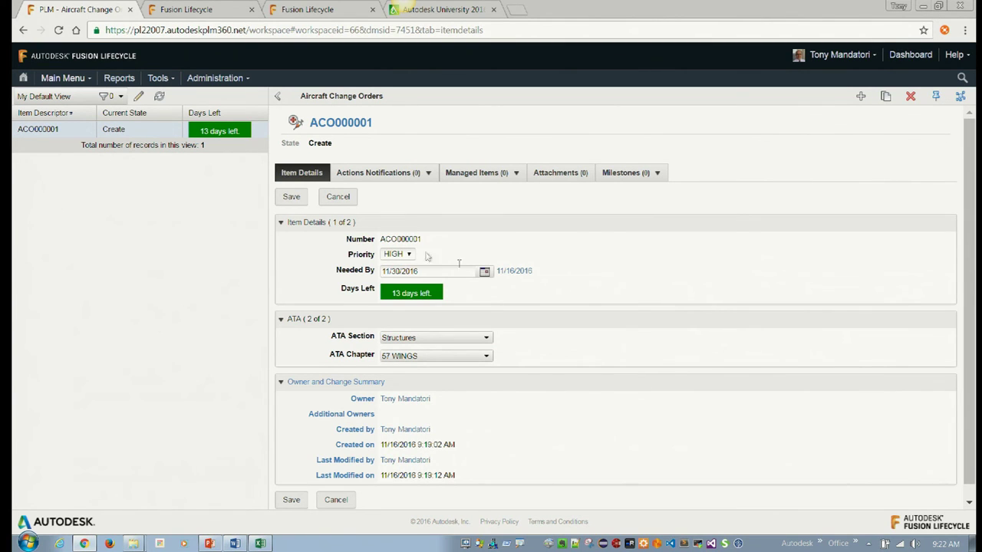
left_click(290, 196)
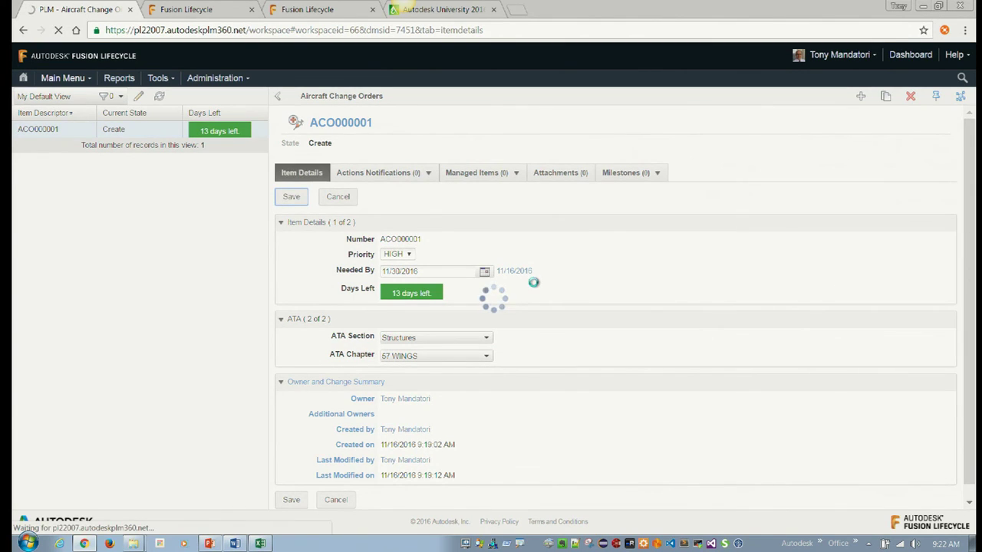
Switch to the Admin 101 presentation in PowerPoint and move on from the Filtered Pick List slide to Change Management Notes
key("alt+Tab")
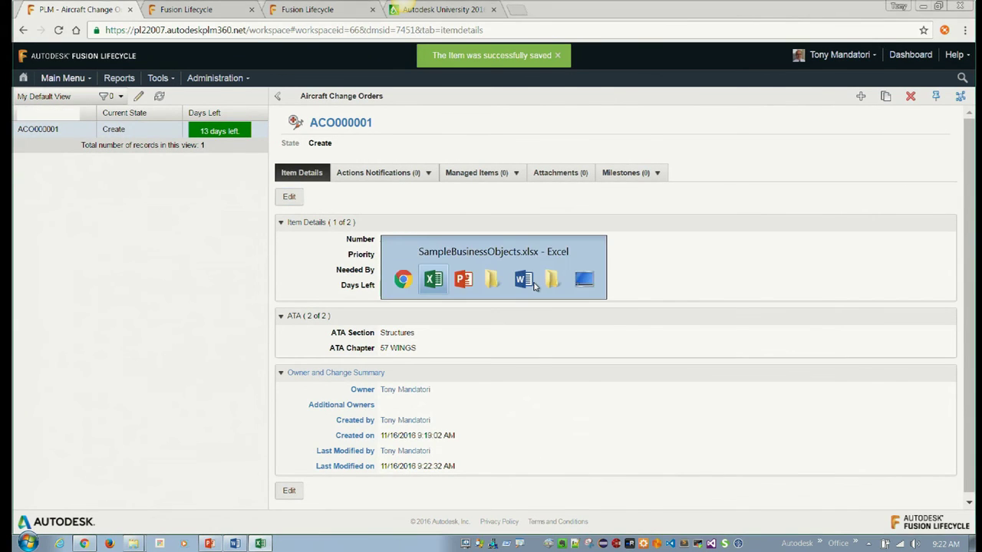
key("alt+Tab")
key("alt+Tab")
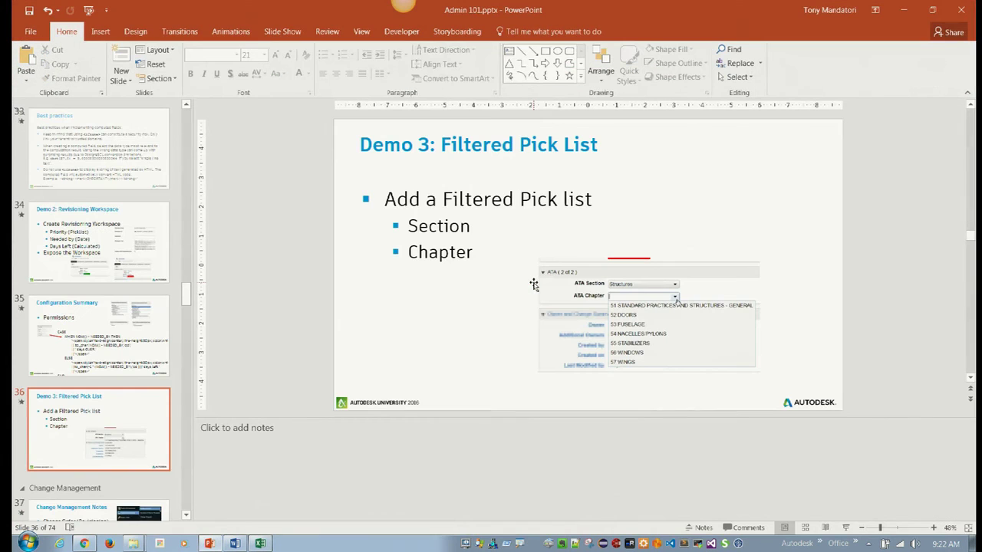
scroll(535, 285, "down", 1)
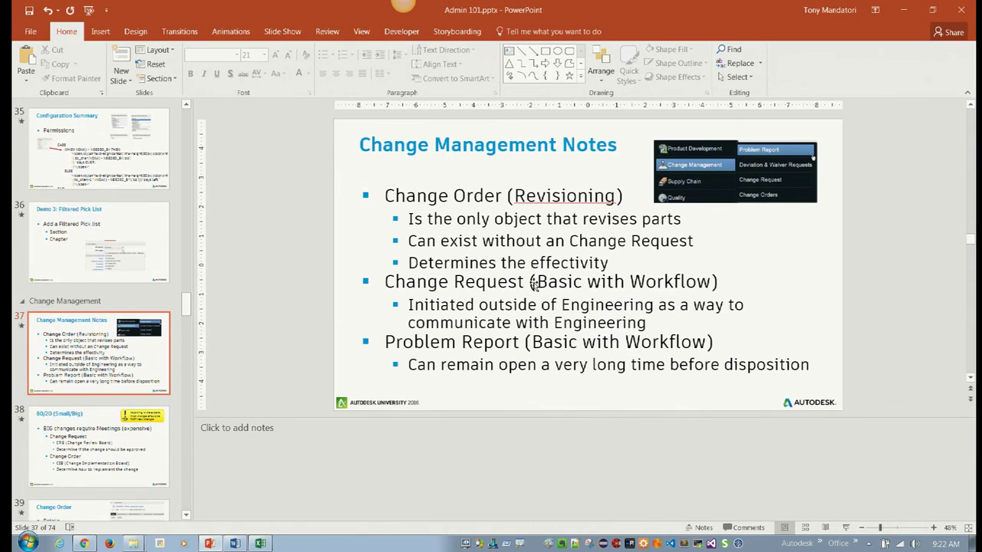
scroll(534, 284, "up", 1)
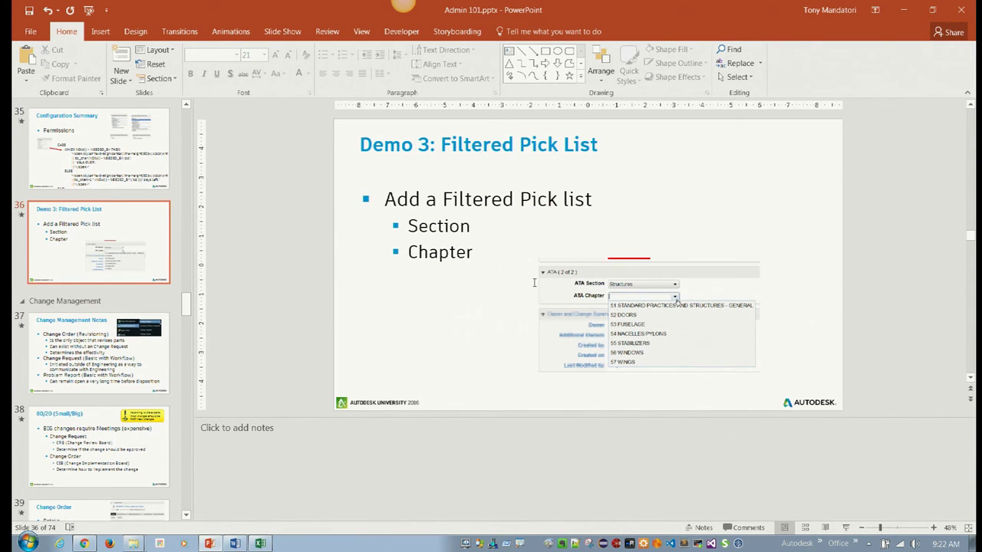
scroll(535, 284, "down", 1)
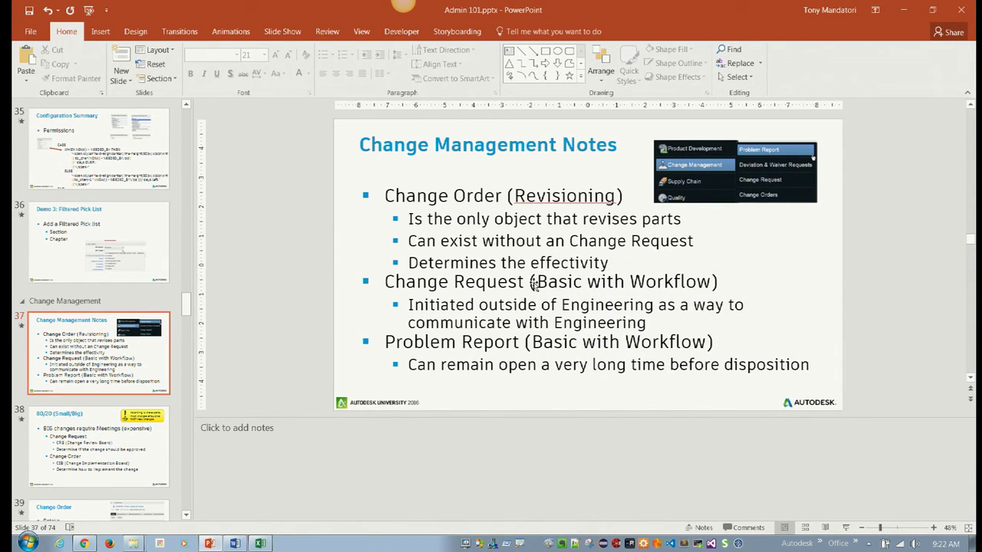